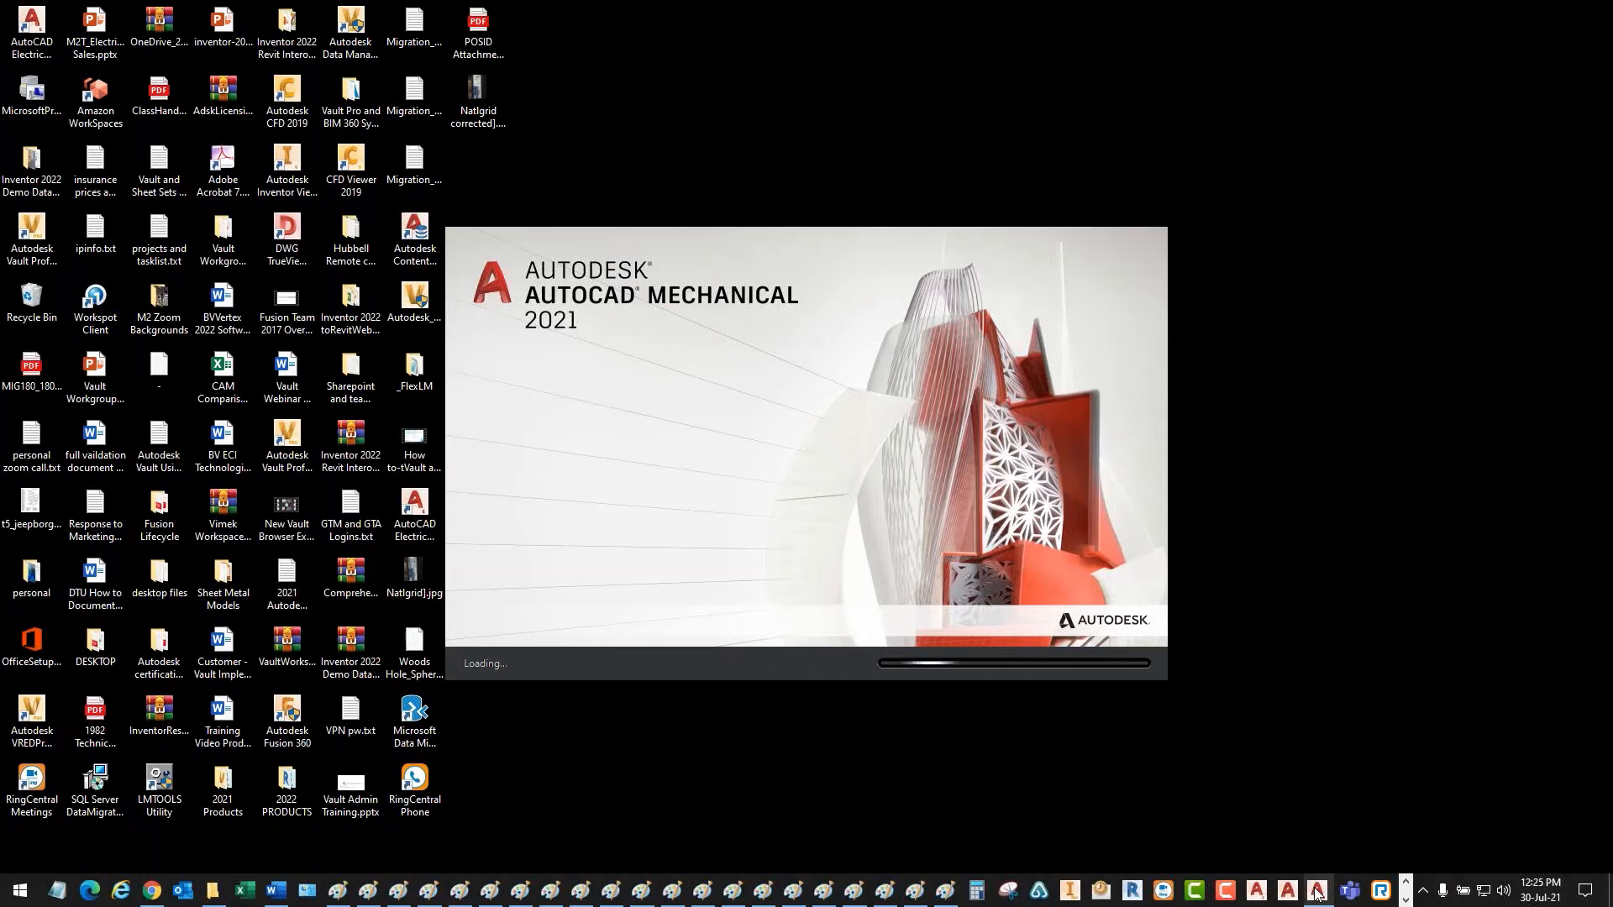
- Switch to the Slide14.PNG window in Paint to view the Multiuser Environment slide
key("alt+Tab")
key("alt+Tab")
key("alt+Tab")
key("alt+Tab")
key("alt+Tab")
key("alt+Tab")
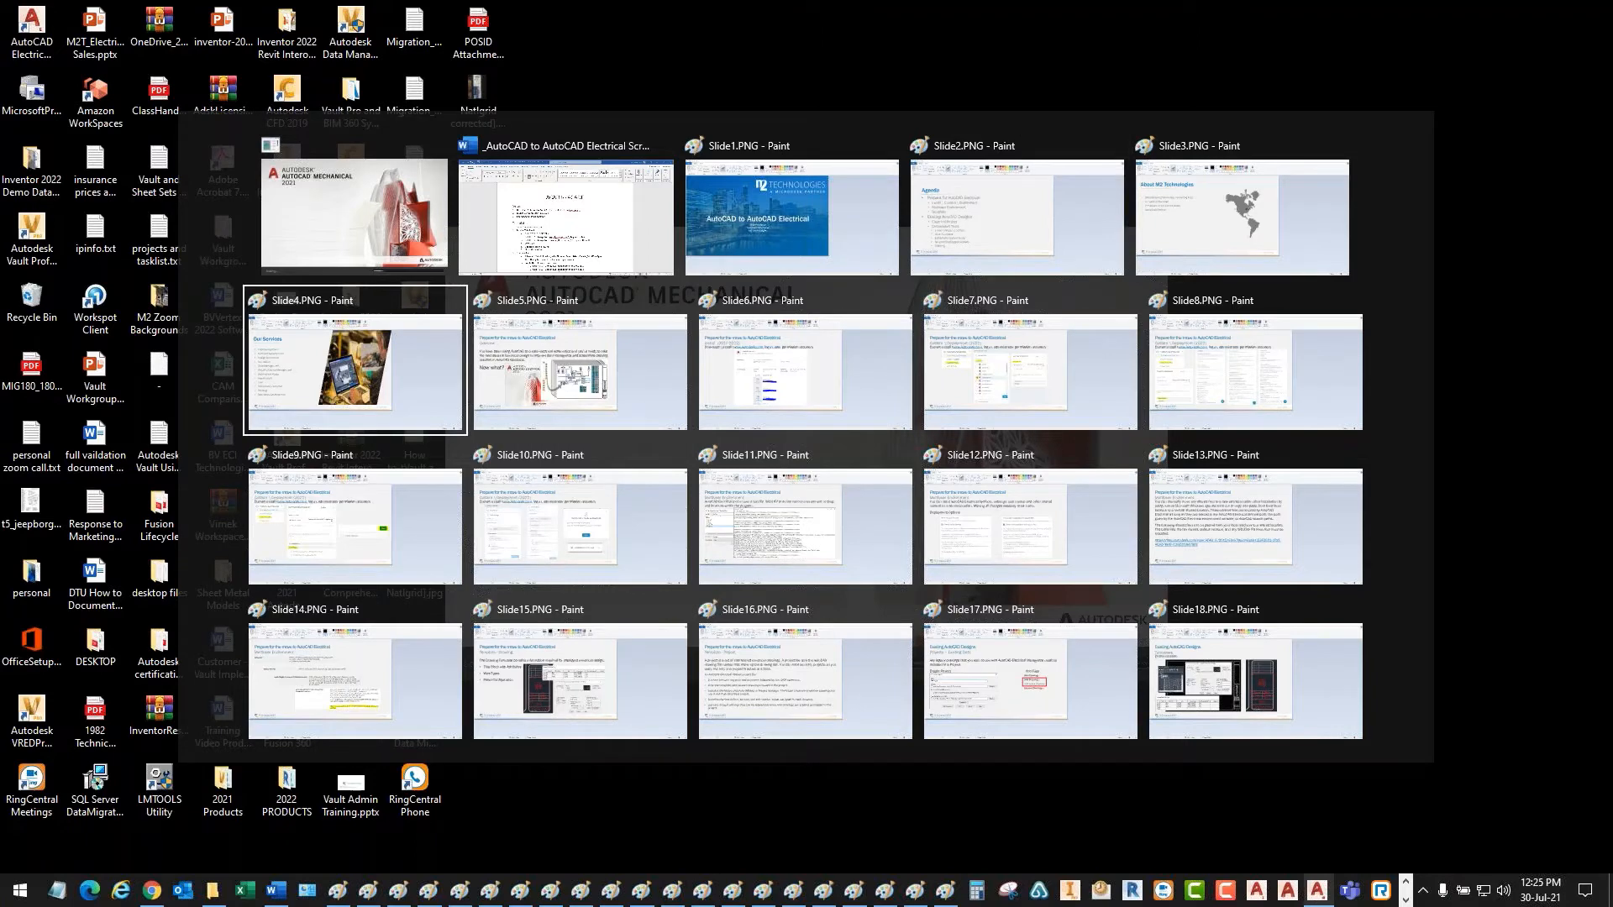
key("alt+Tab")
key("alt+Tab")
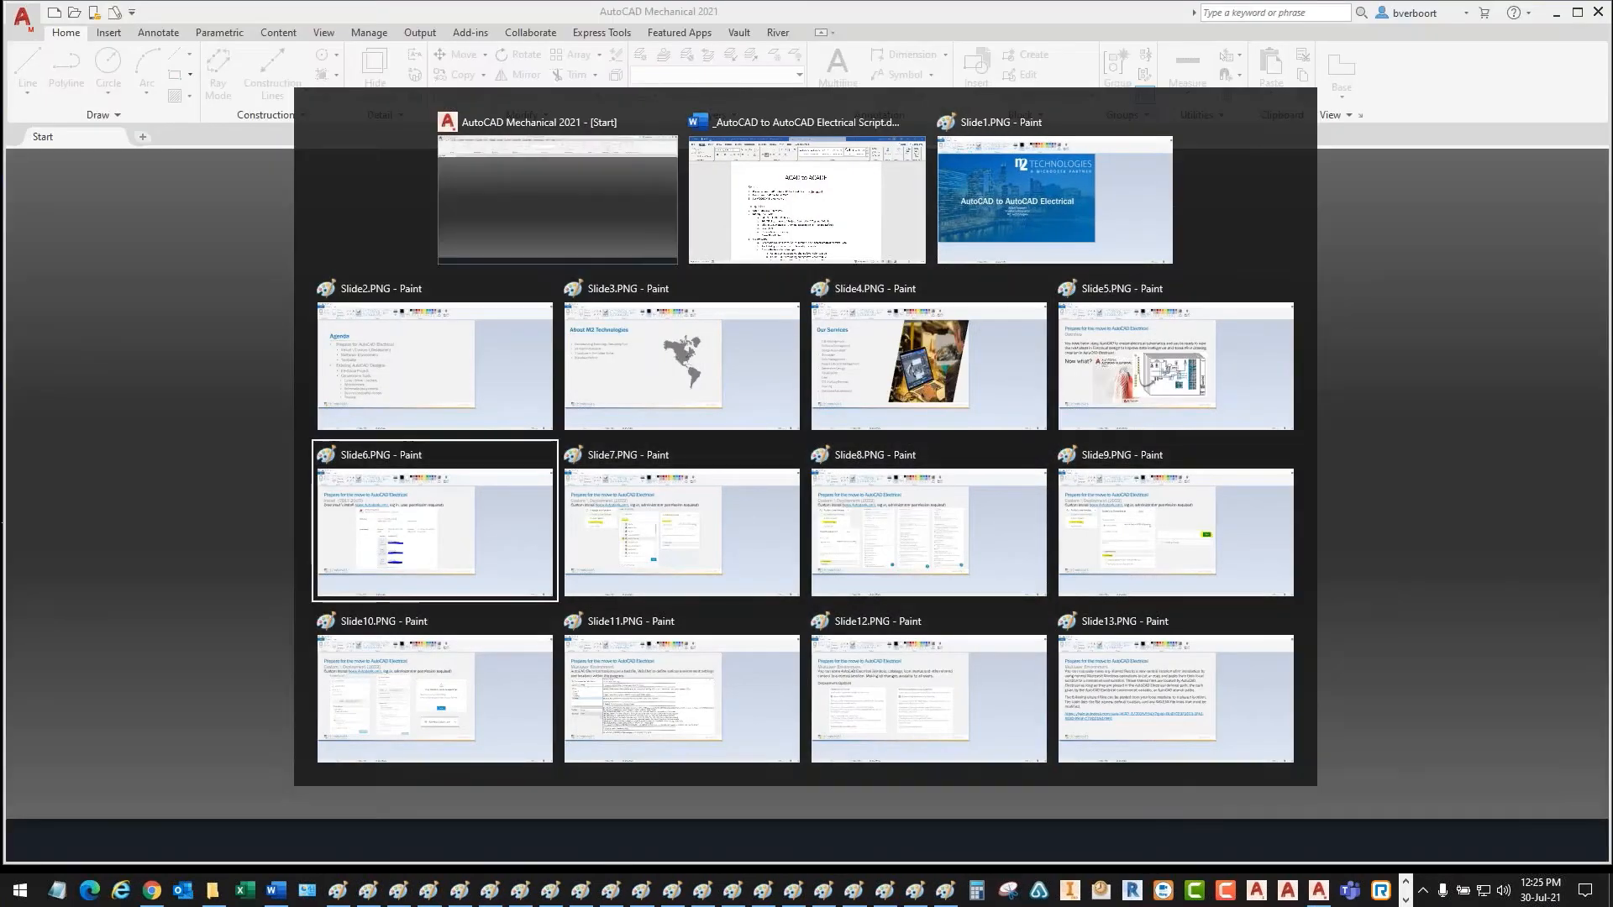
key("alt+Tab")
key("alt+Tab")
key("alt+Tab")
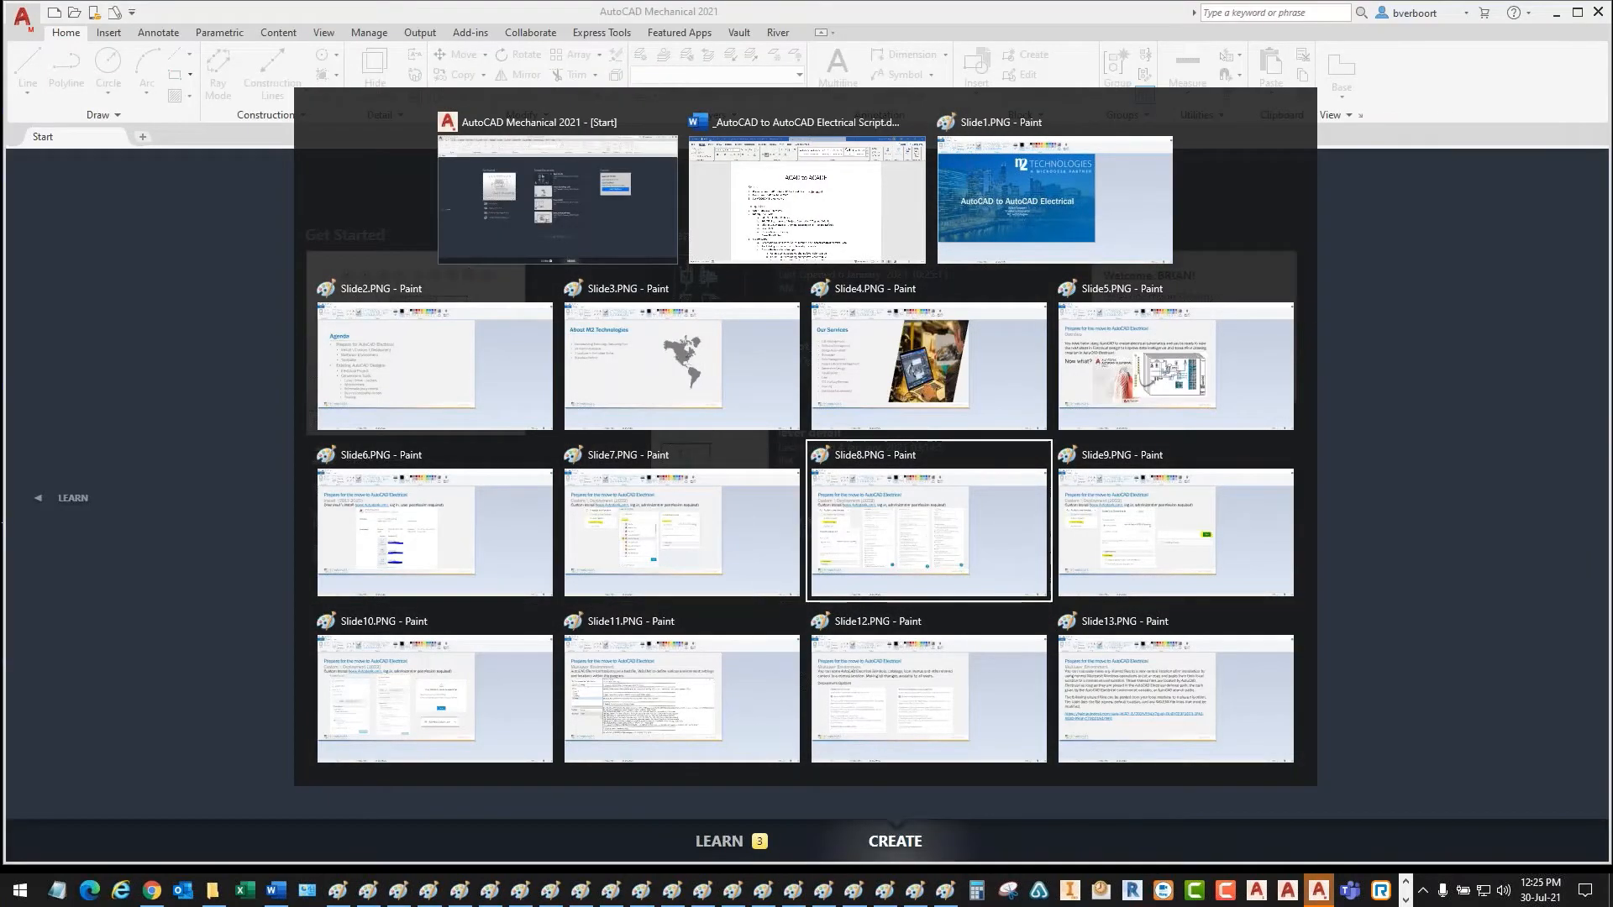
key("alt+Tab")
key("alt+Tab")
key("alt+Tab")
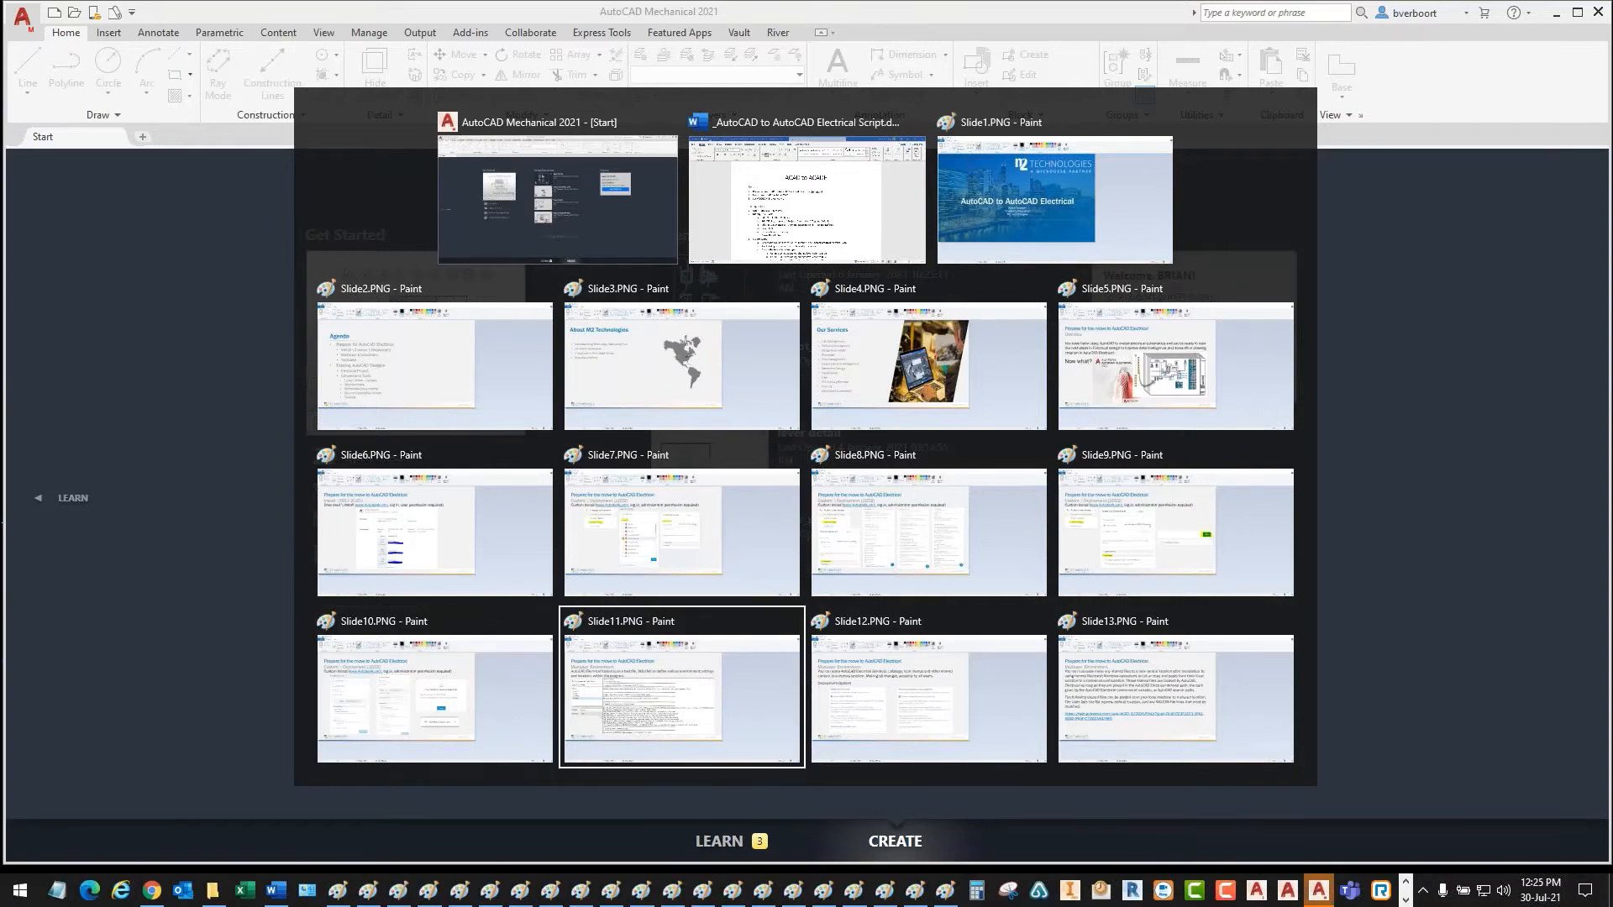
key("alt+Tab")
key("alt+Tab")
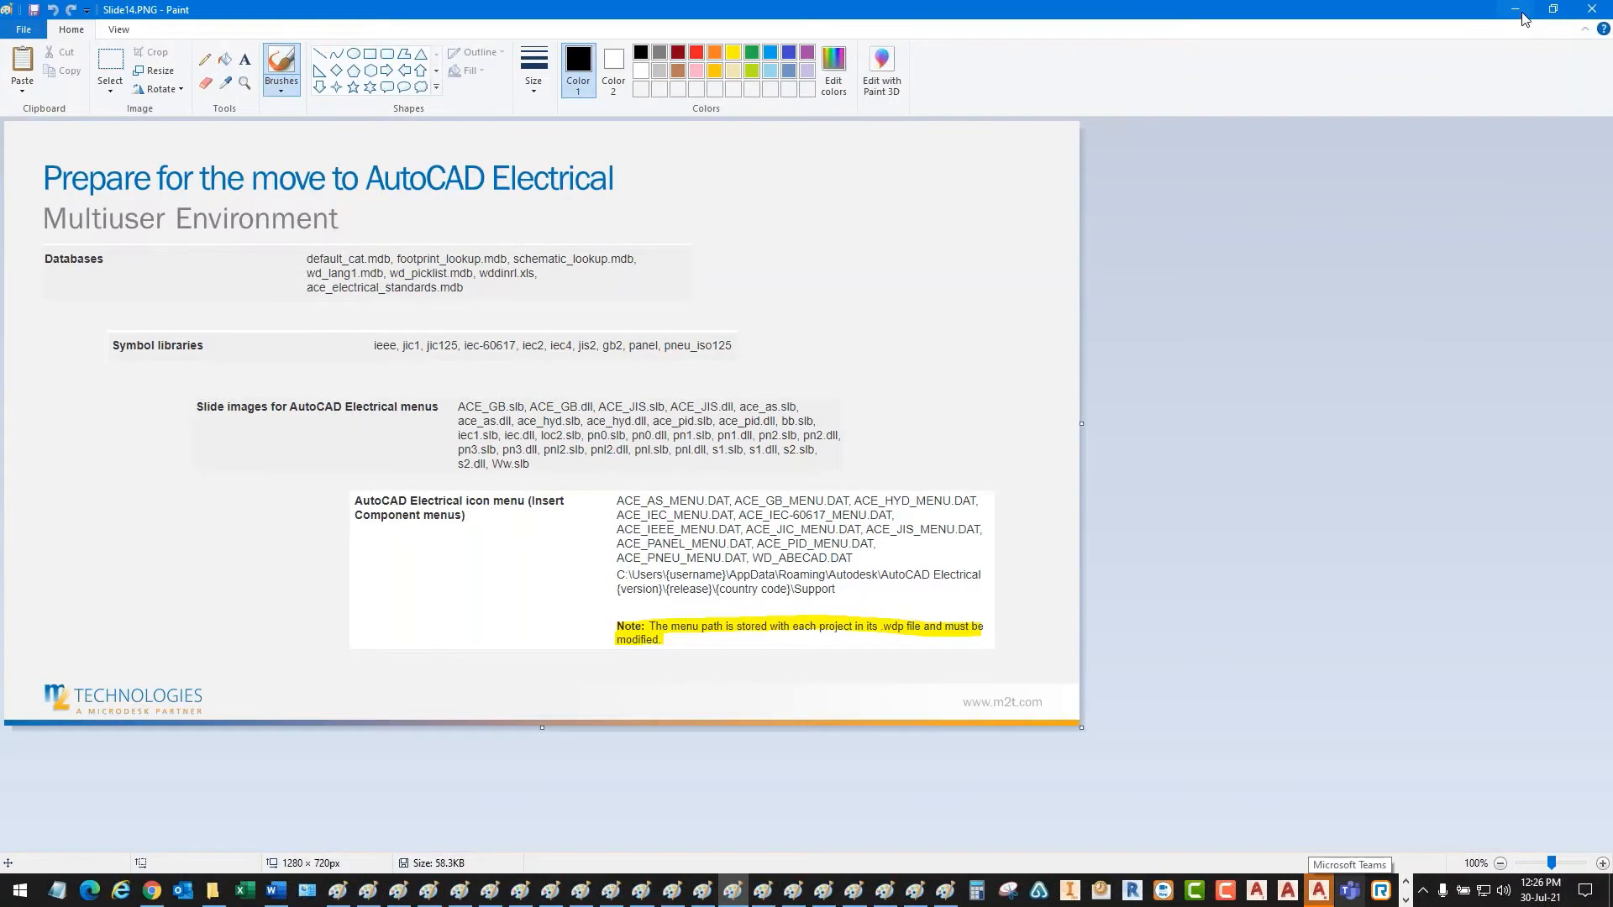
- Minimize the Slide14.PNG window and launch AutoCAD Electrical 2022
left_click(1516, 10)
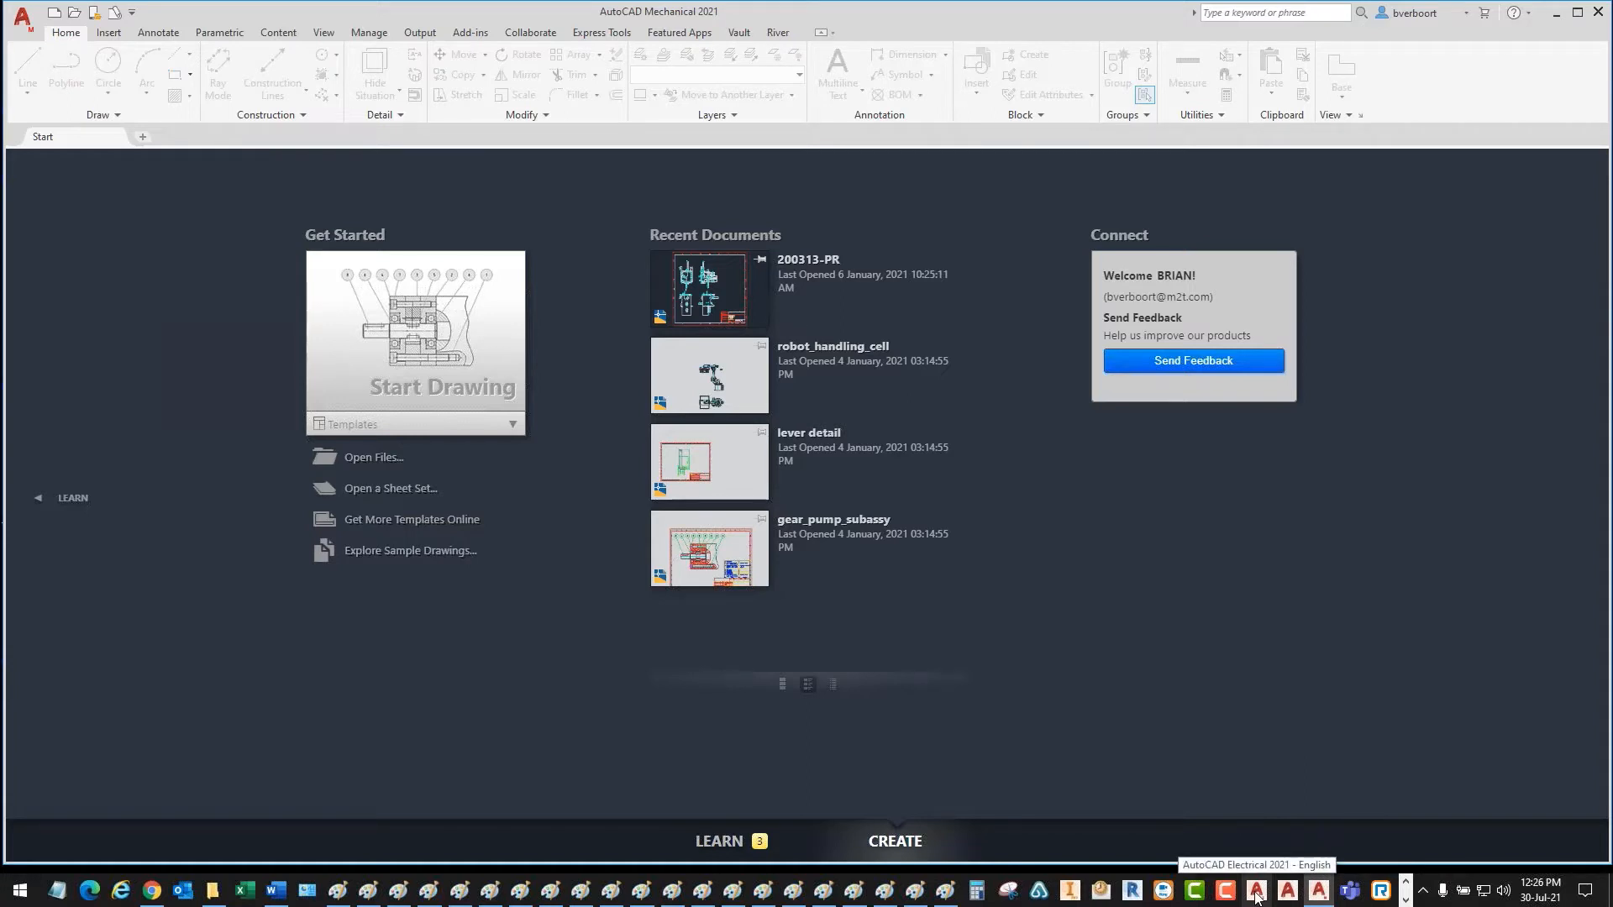
left_click(1404, 901)
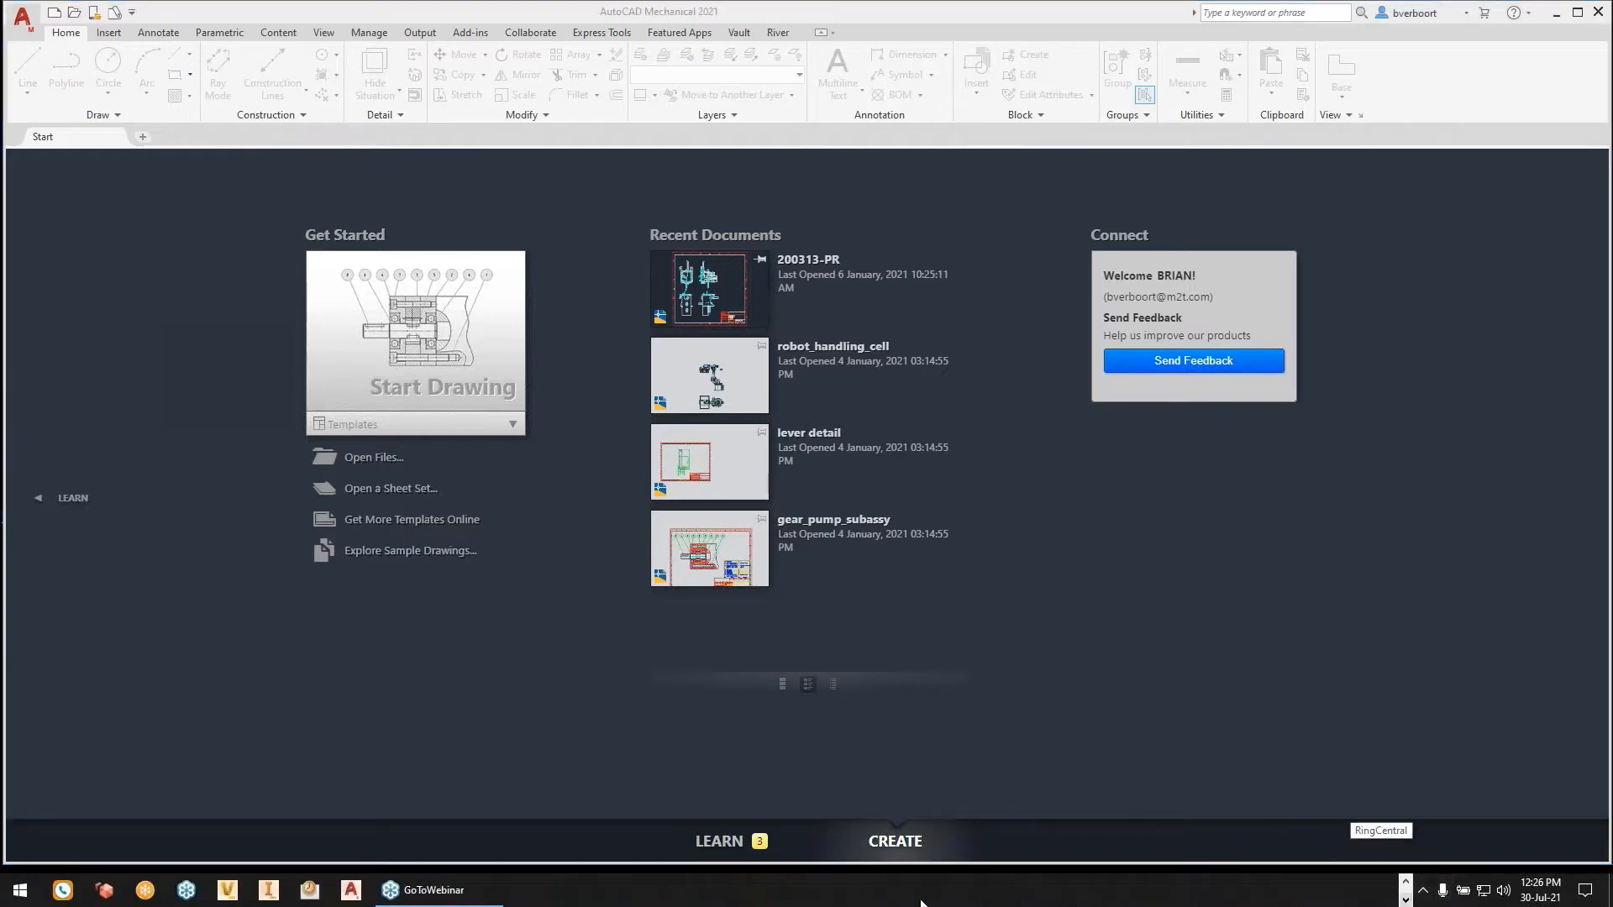
left_click(351, 892)
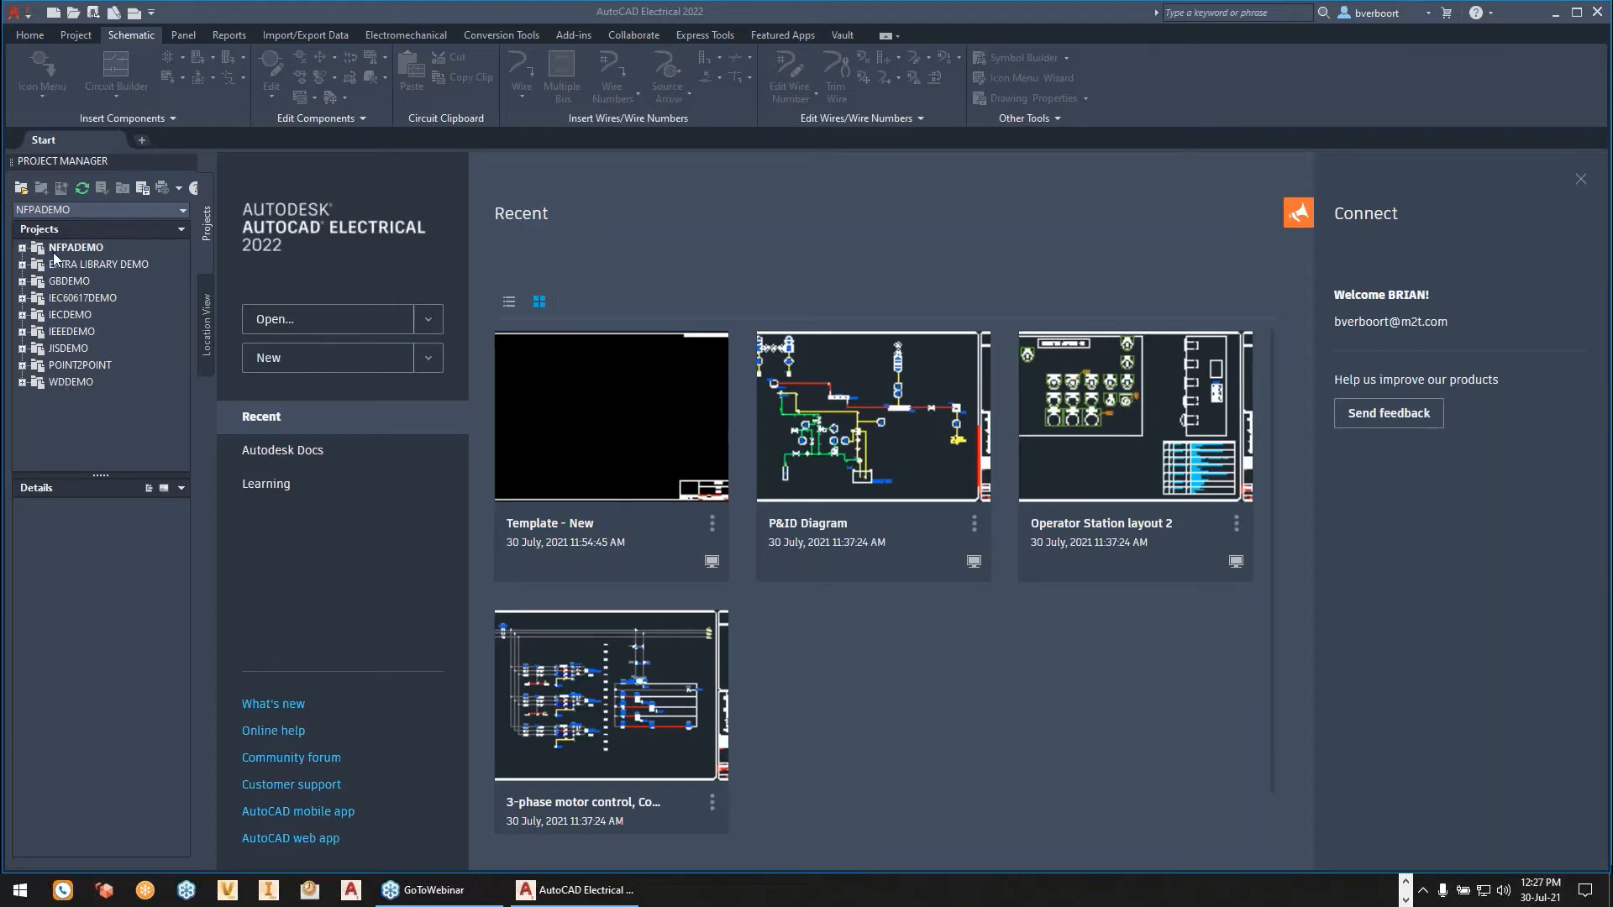
- Activate the WDDEMO project and expand it to show its SCHEMATIC and PANEL folders
right_click(69, 383)
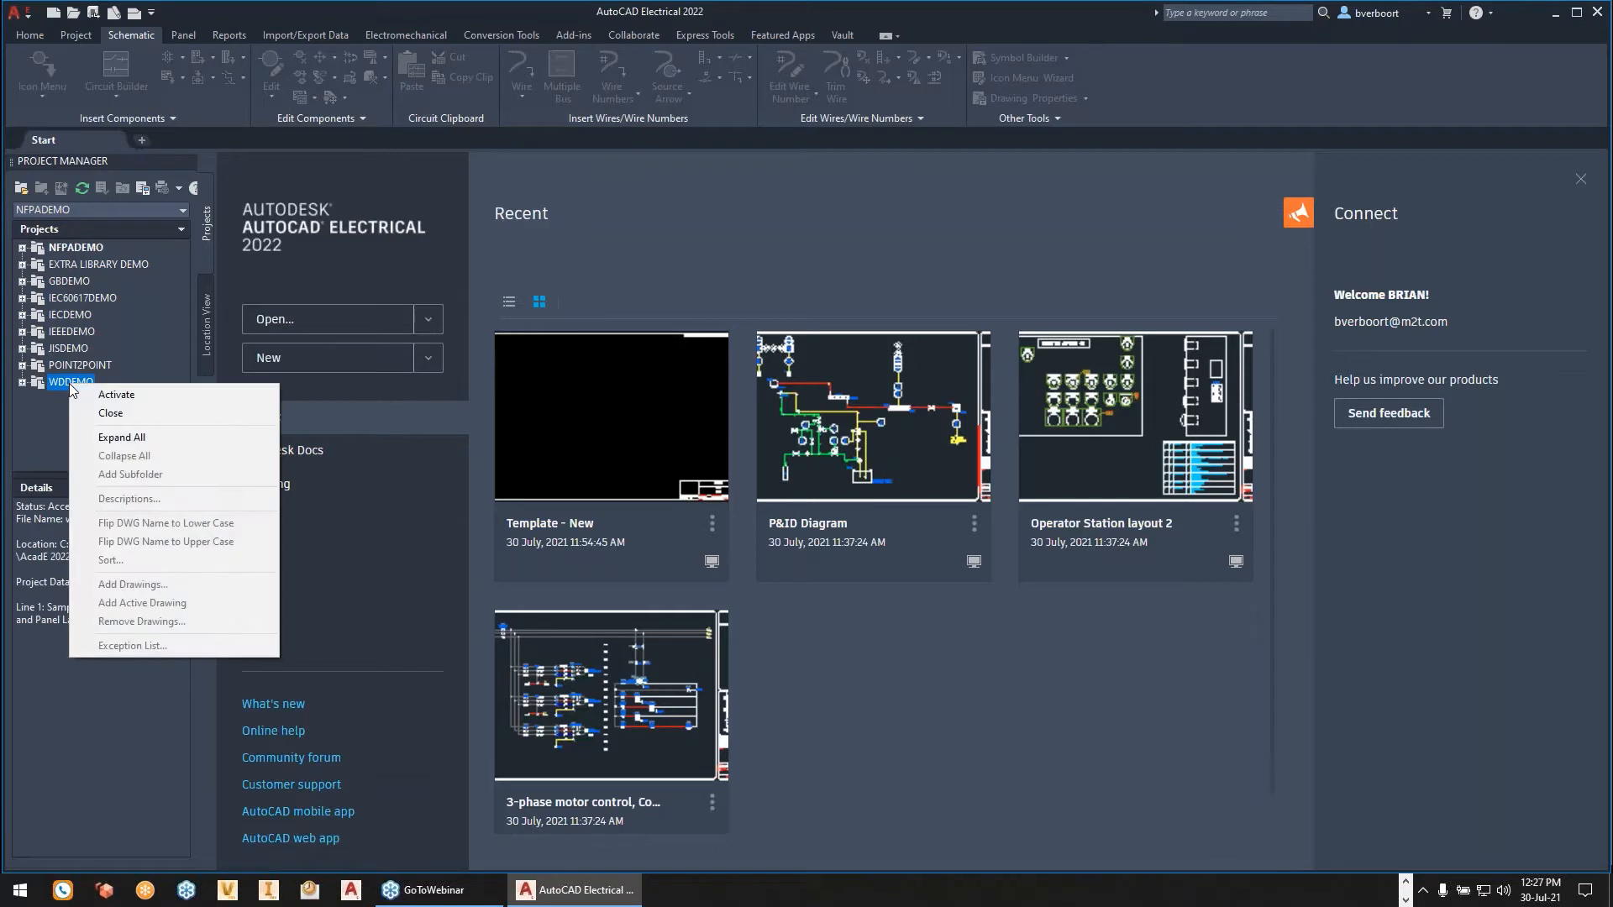
left_click(116, 395)
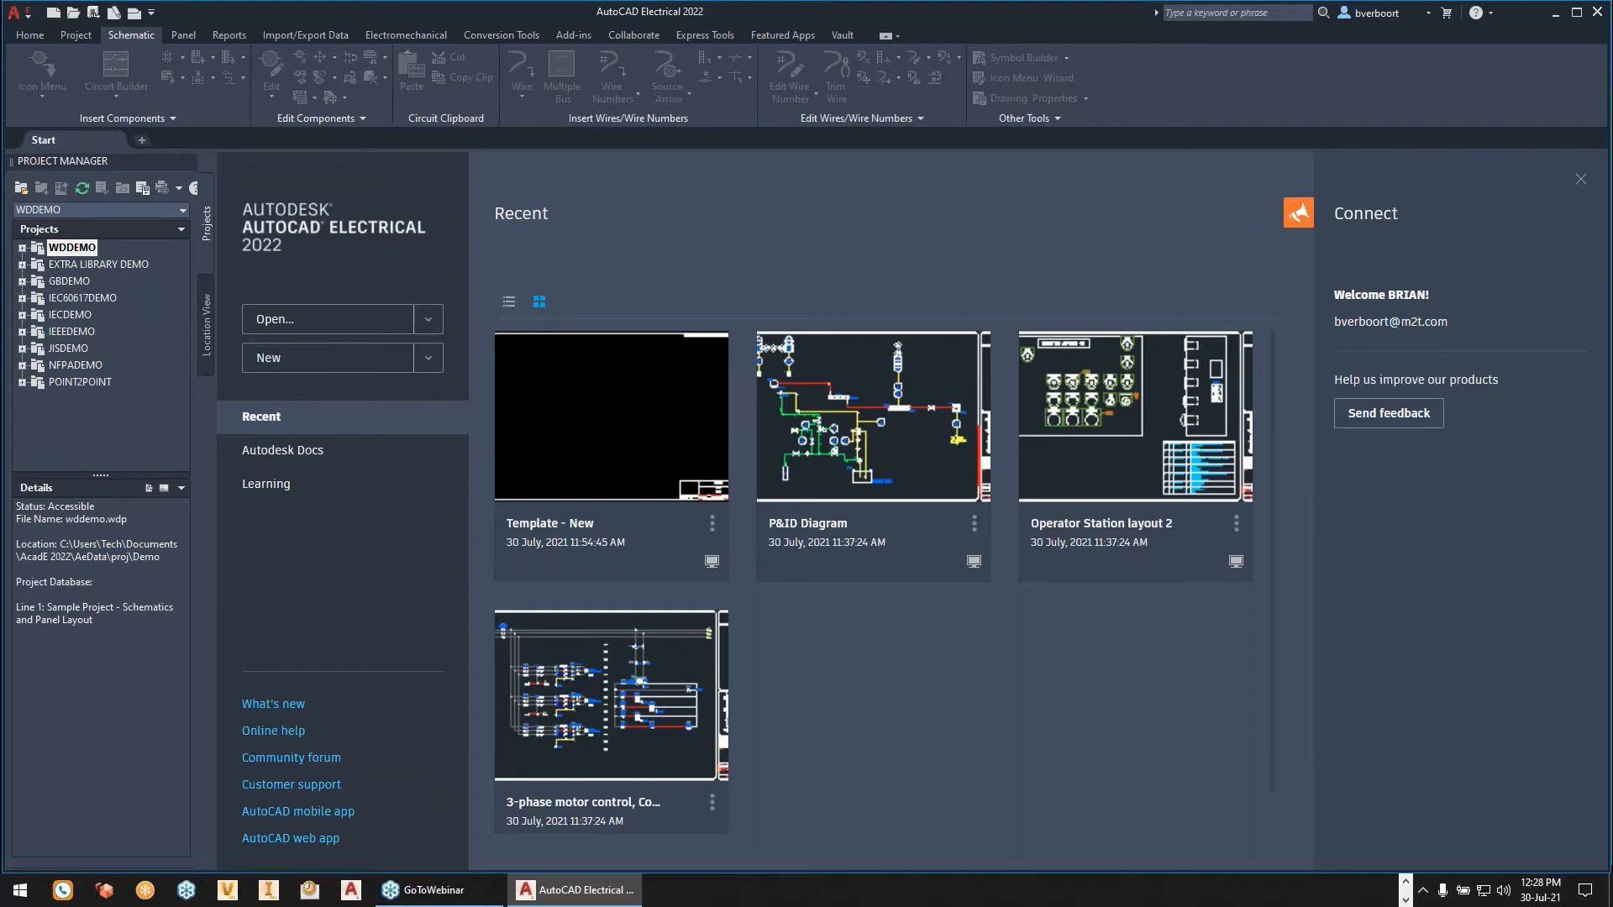
left_click(23, 249)
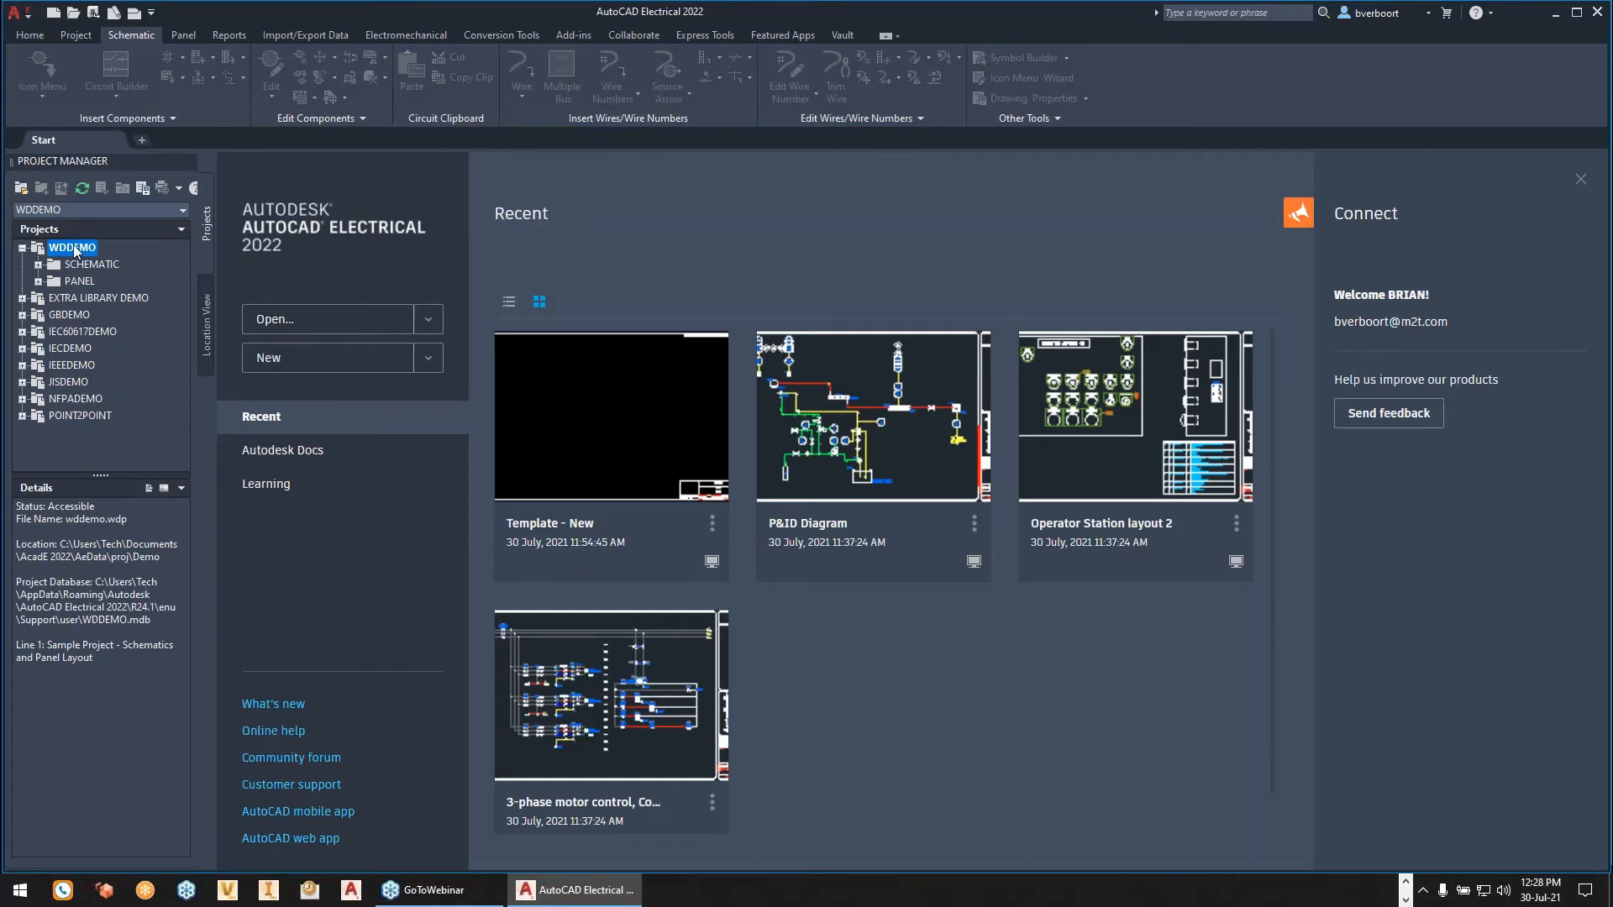
left_click(75, 13)
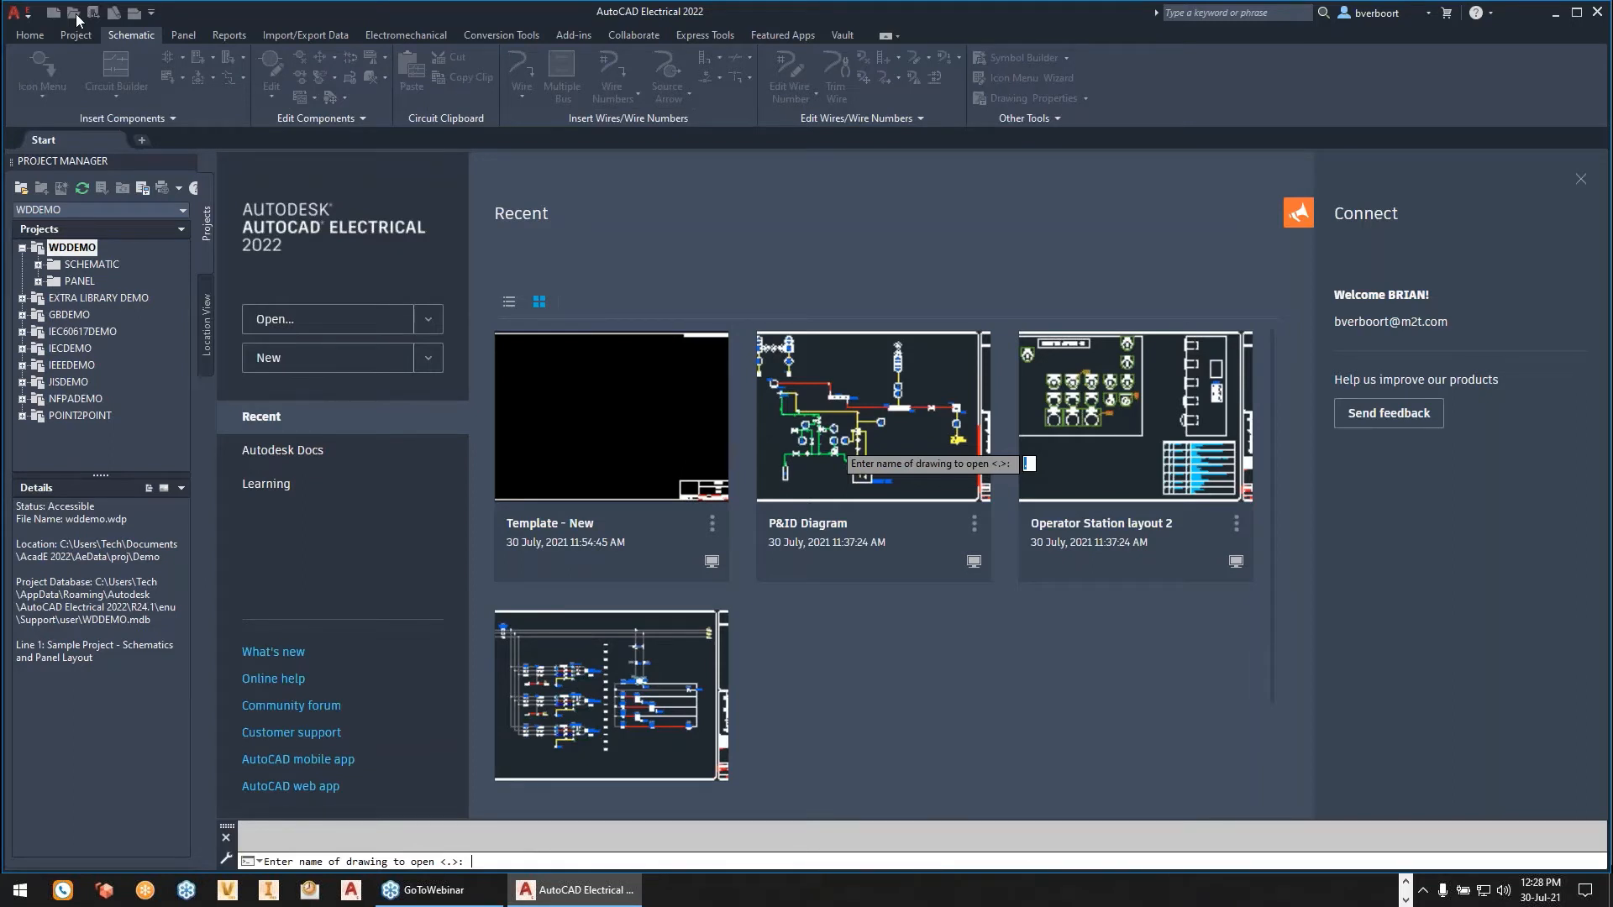
key("Escape")
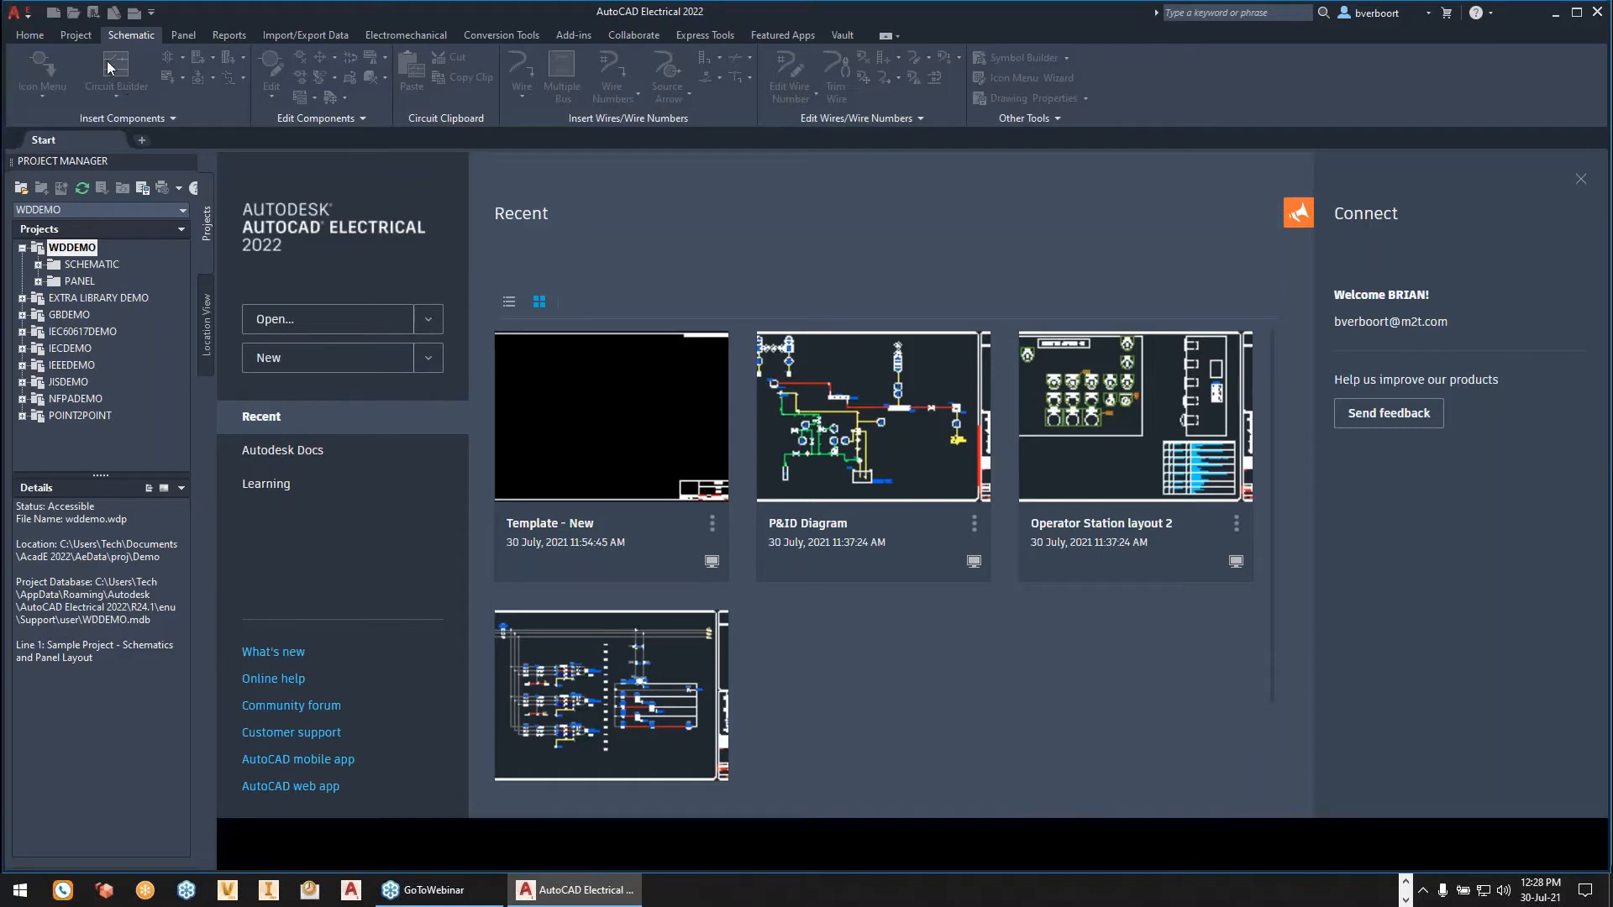
left_click(73, 15)
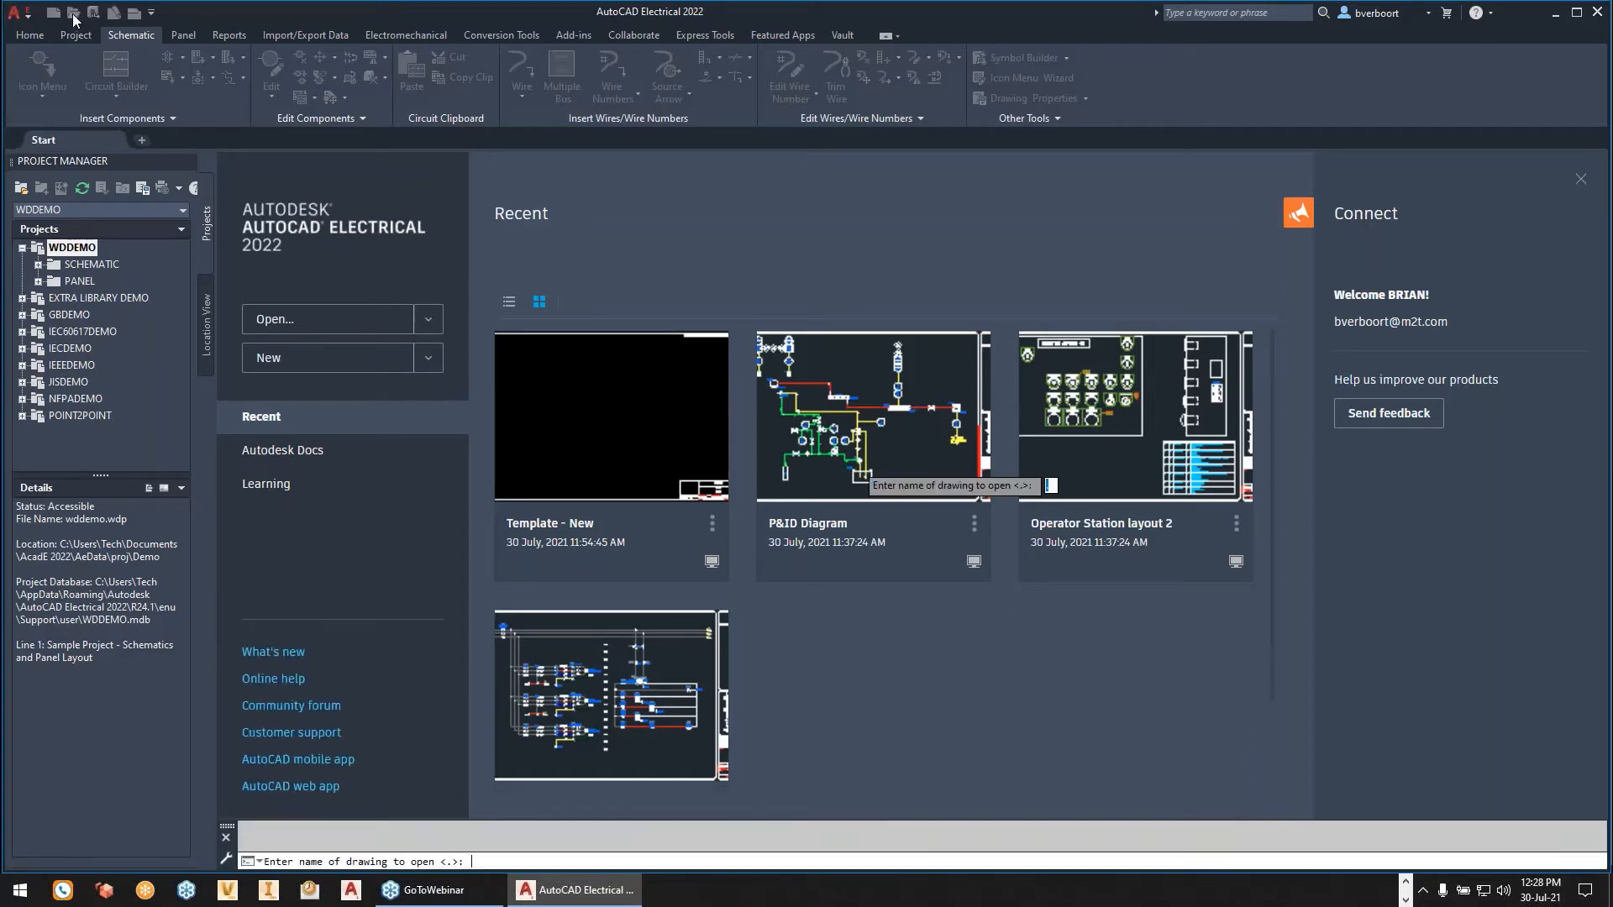
key("Escape")
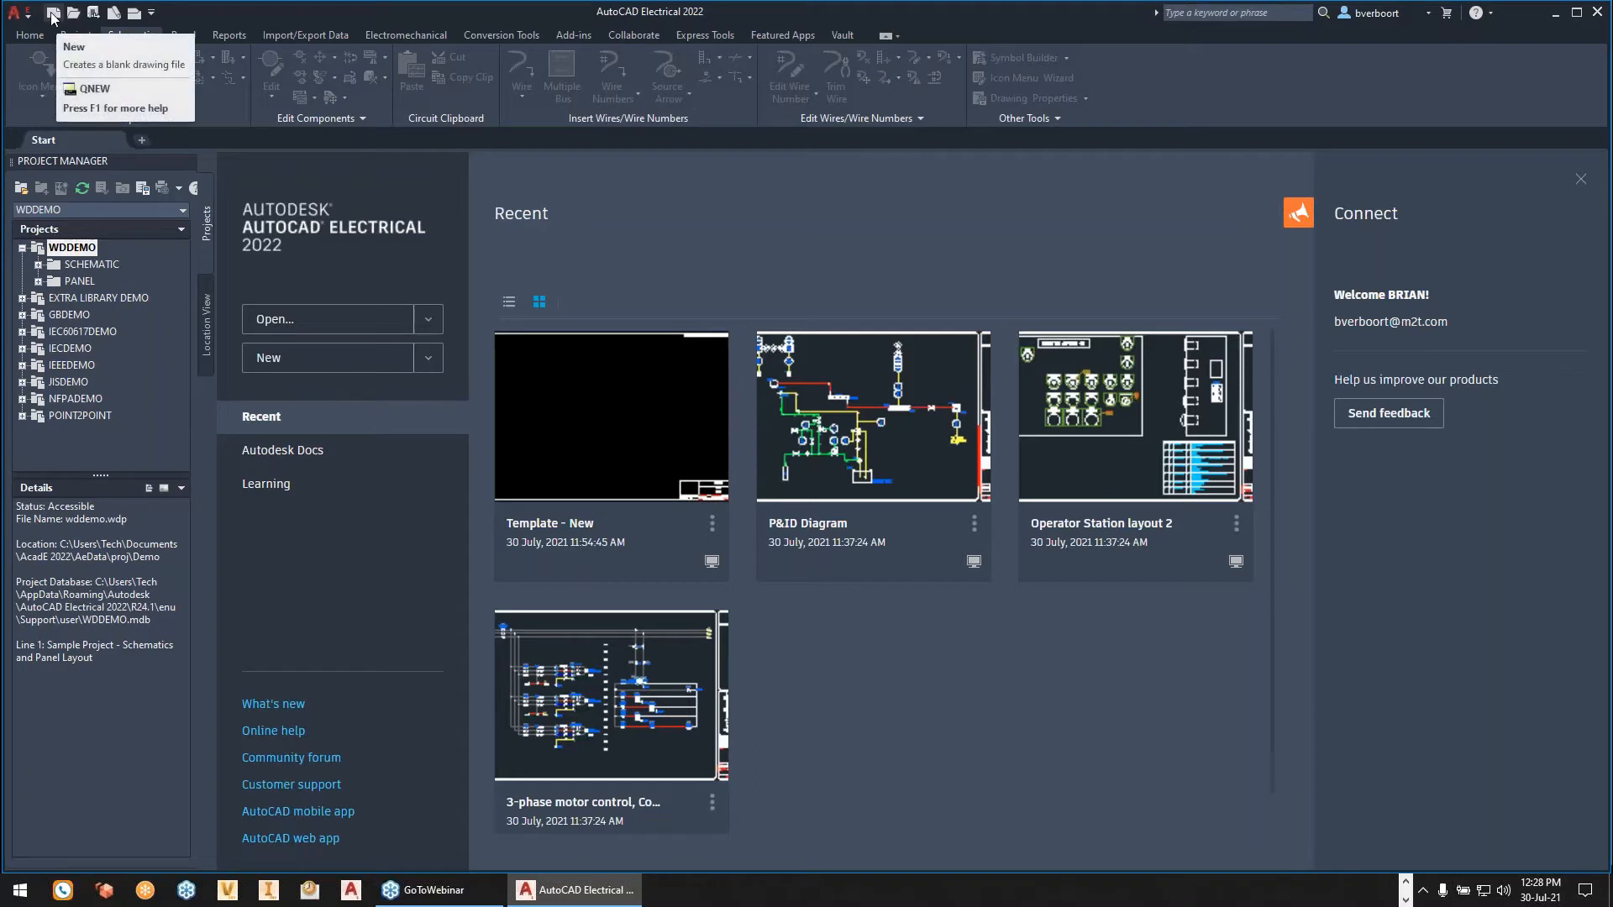
- Create a new blank drawing
left_click(54, 18)
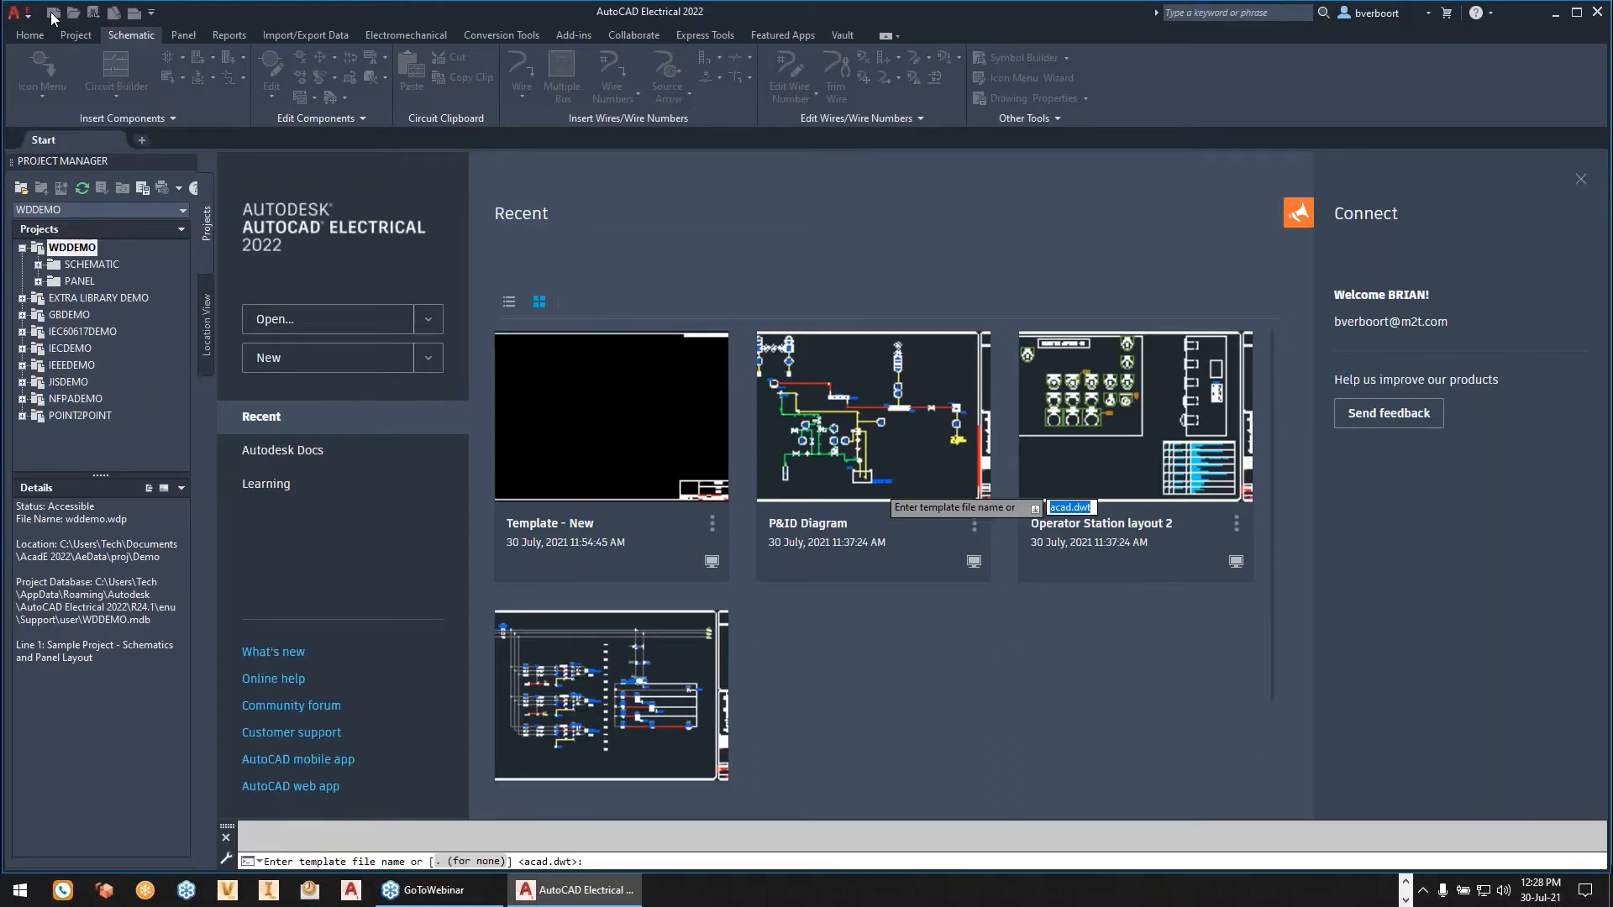
type("FILEDIA")
key("Return")
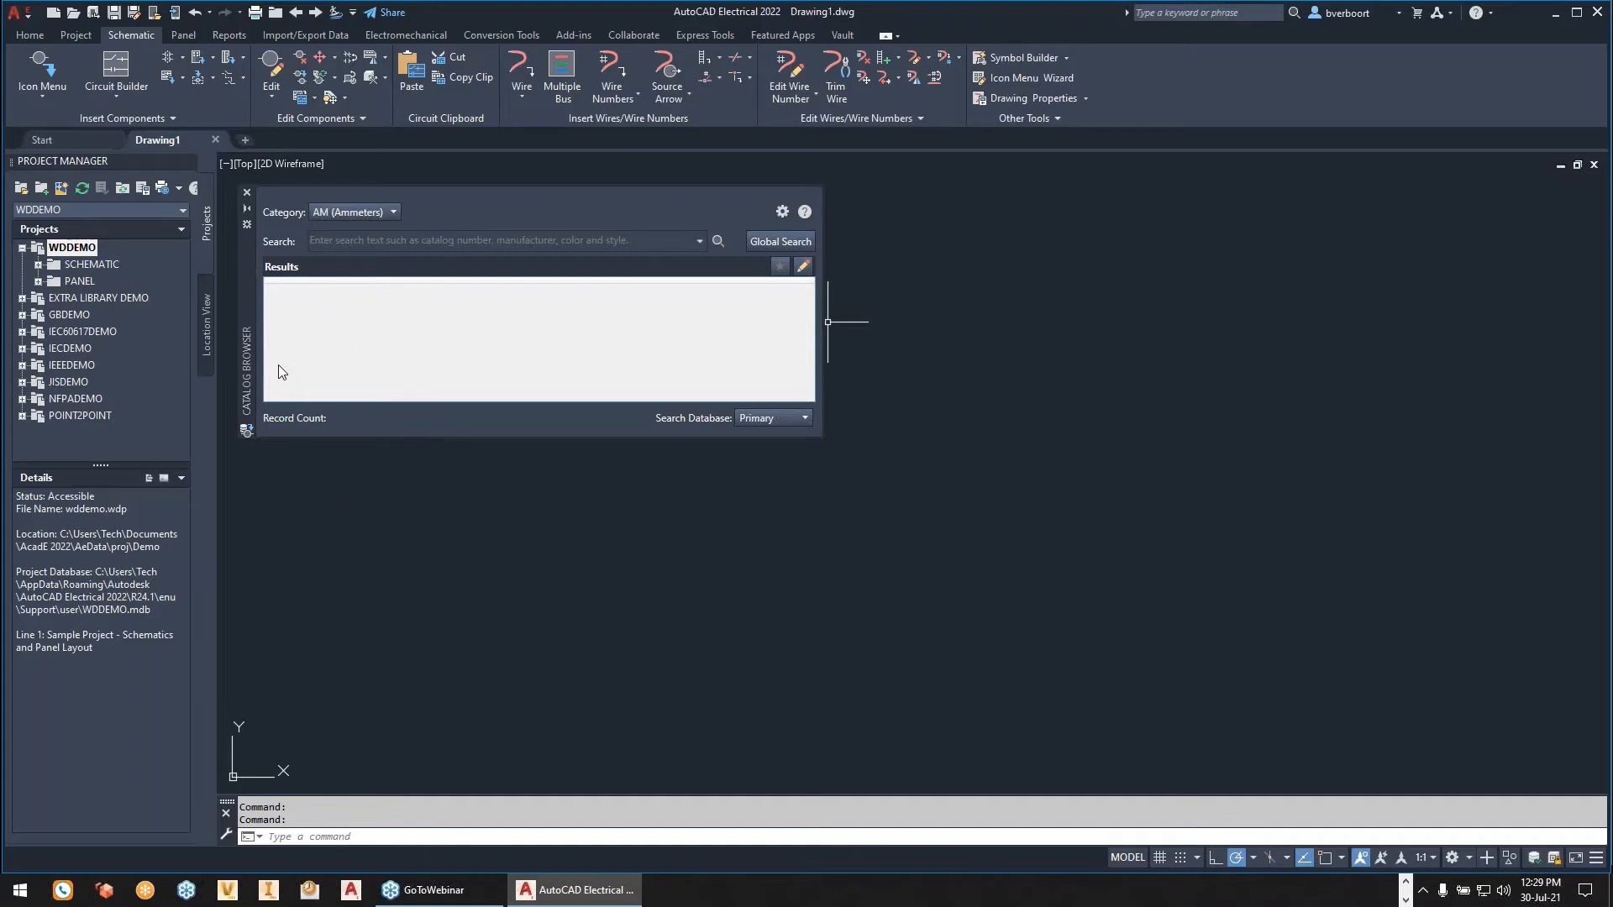
- Set the Catalog Browser palette to auto-hide
right_click(249, 305)
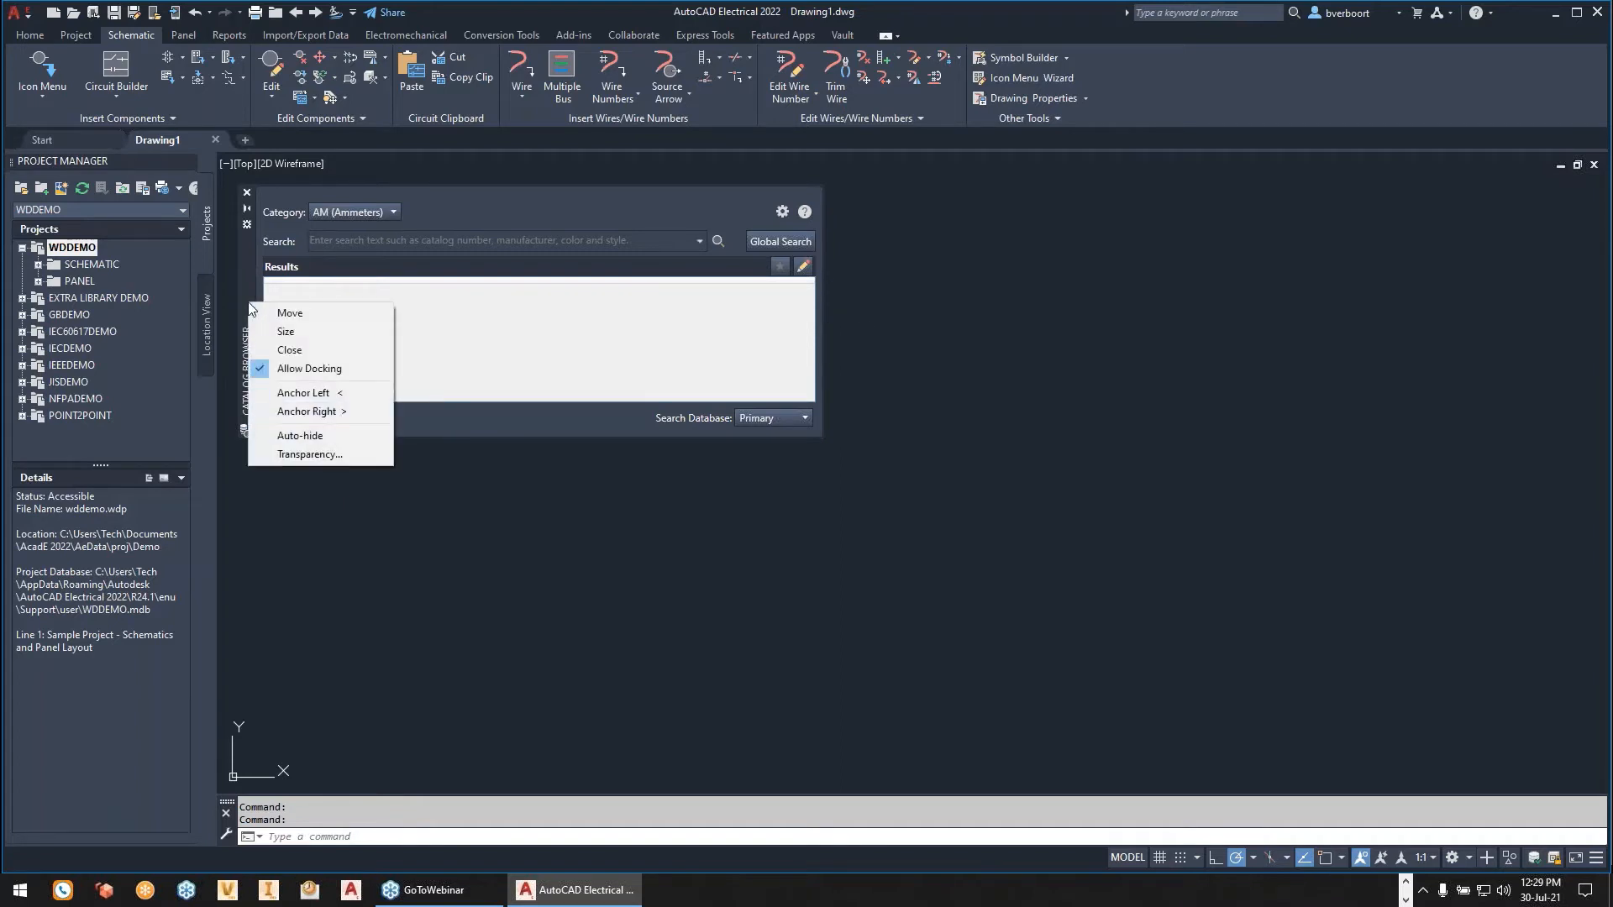
left_click(296, 435)
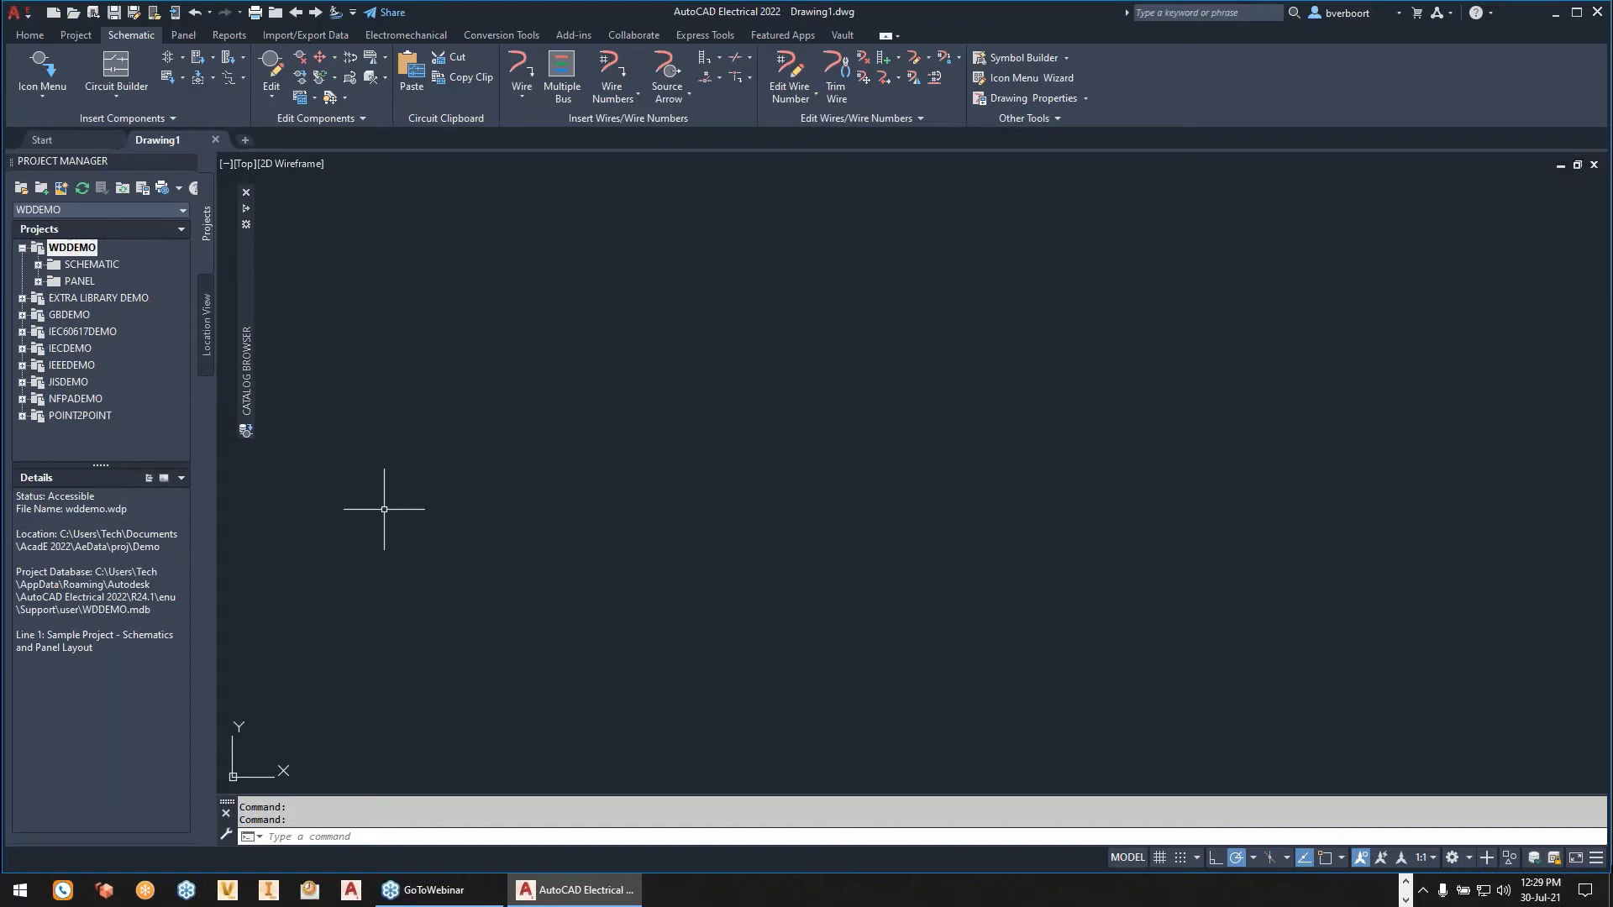
- Set the FILEDIA system variable to 1 so that file commands use dialog boxes
left_click(72, 16)
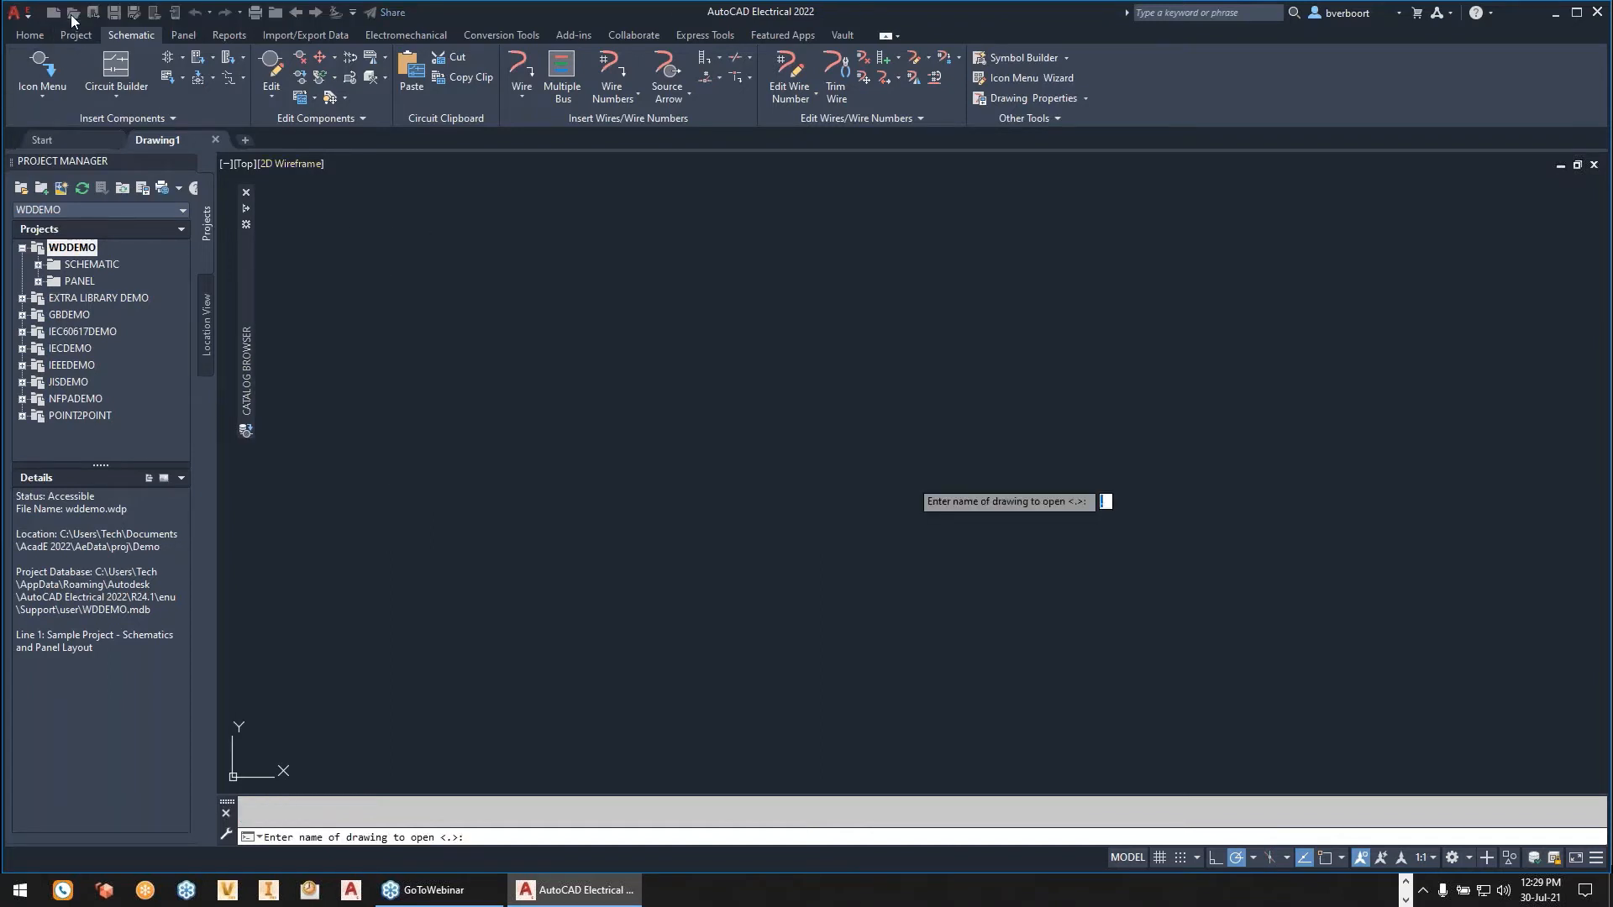
key("Escape")
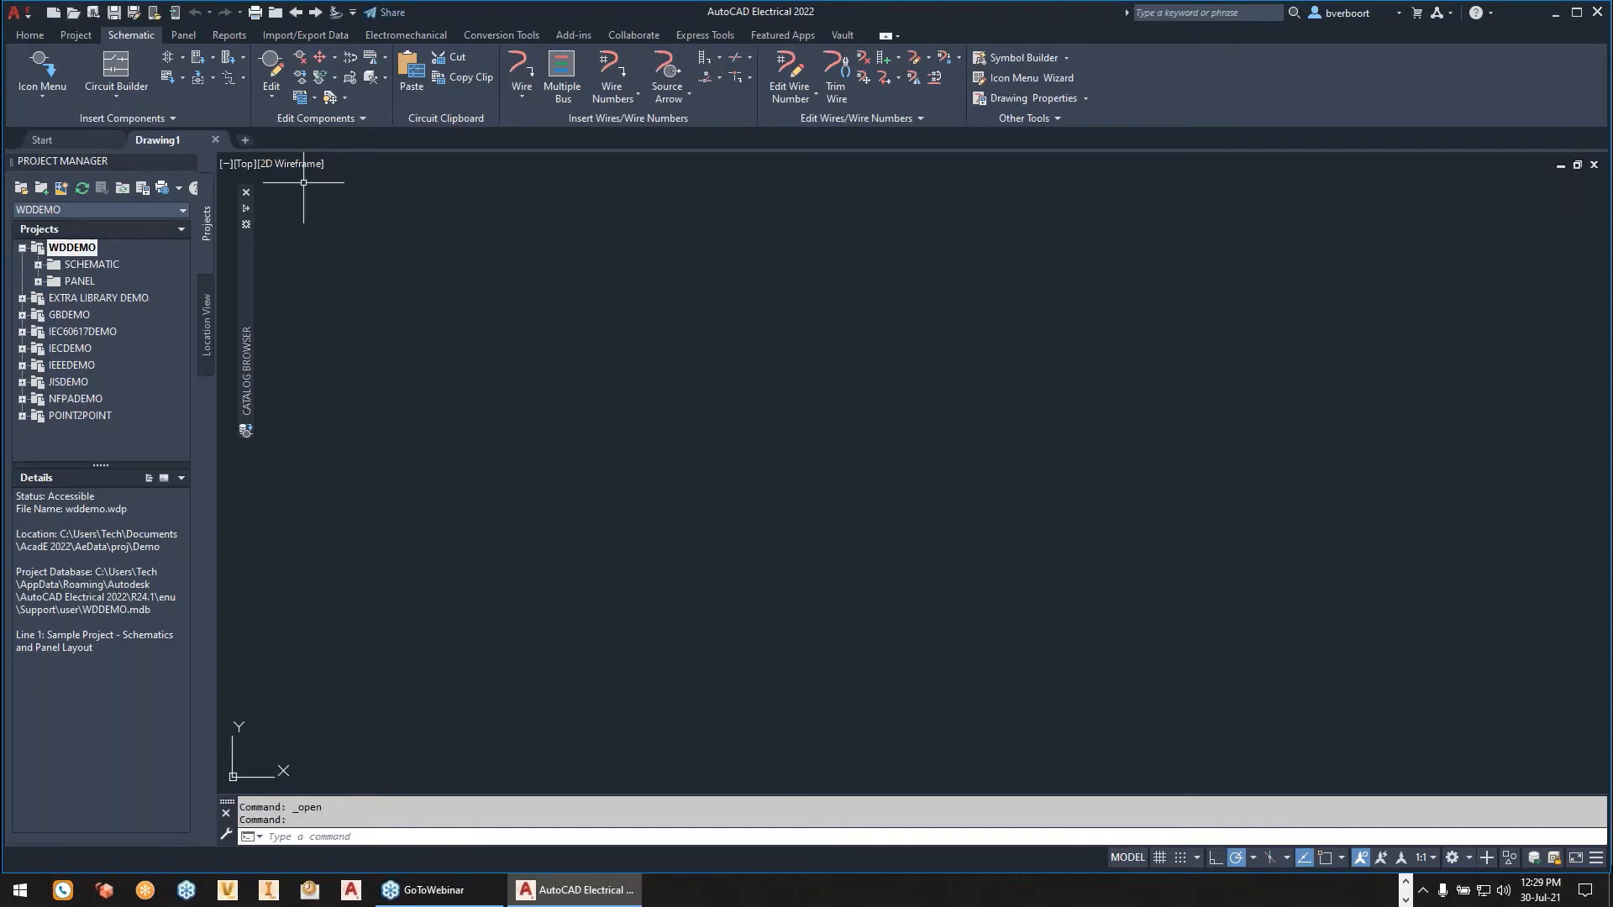
left_click(373, 831)
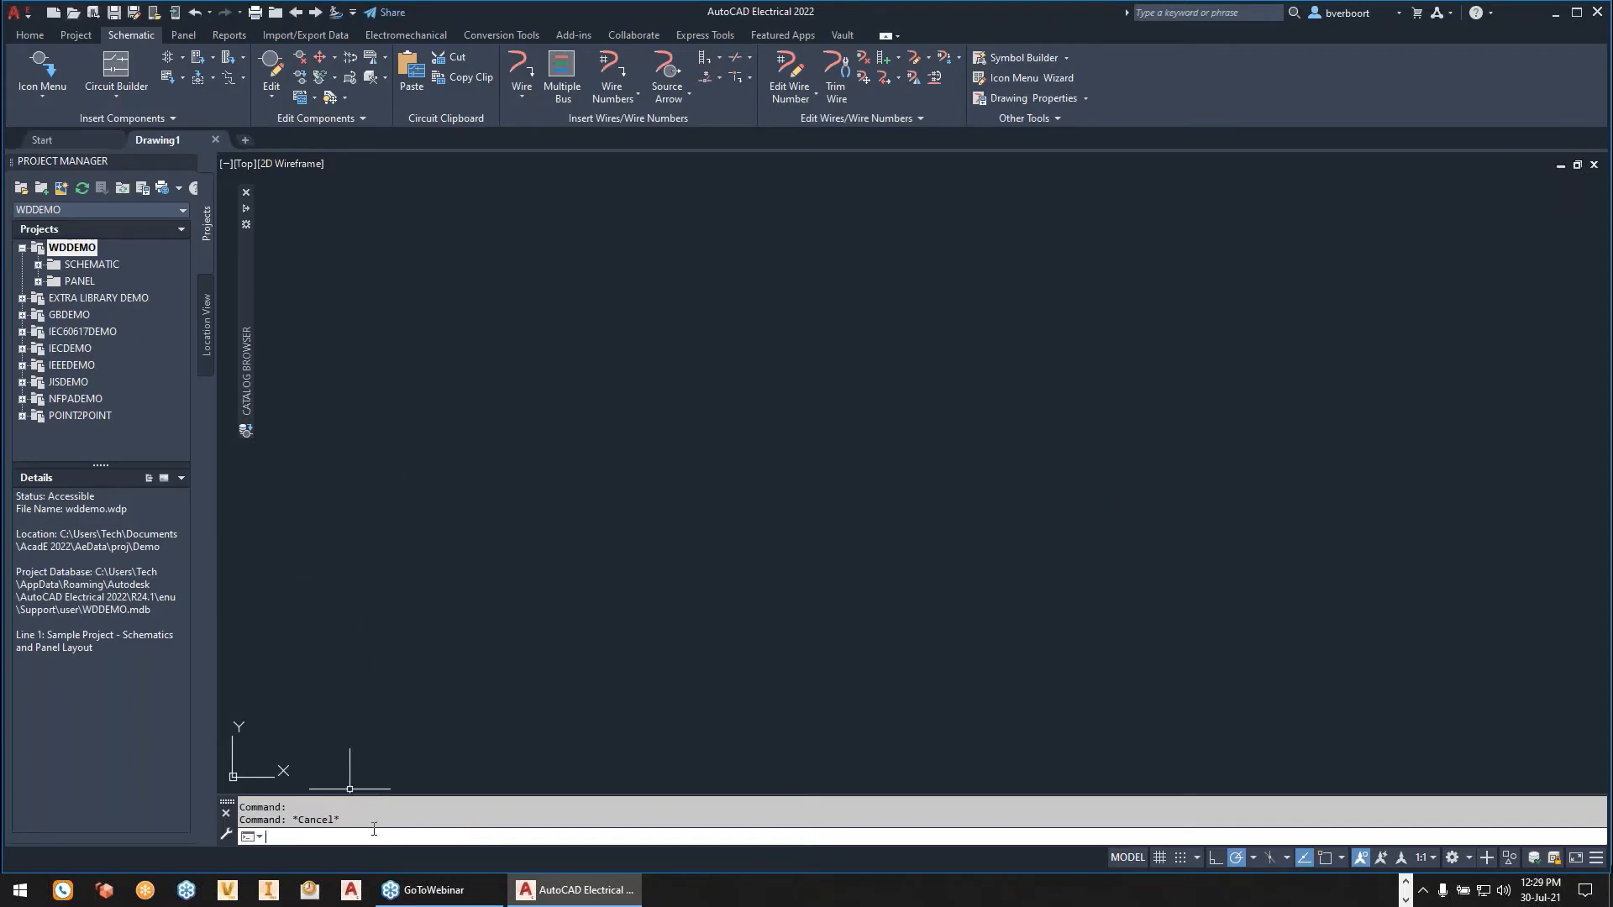
type("FILEDIA")
key("Return")
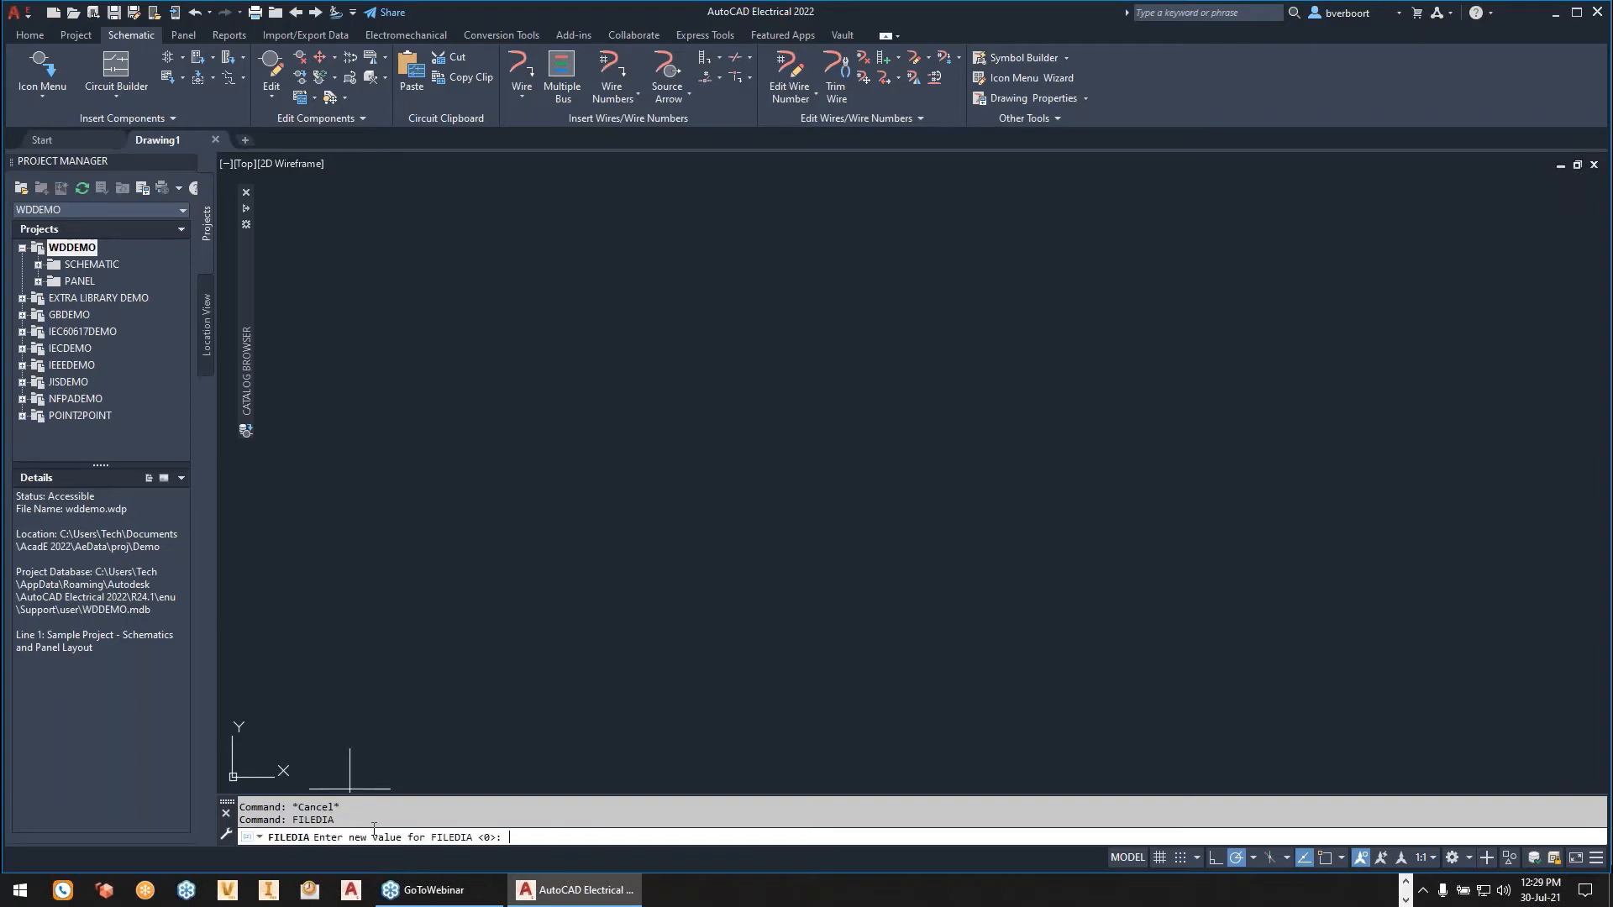
type("1")
key("Return")
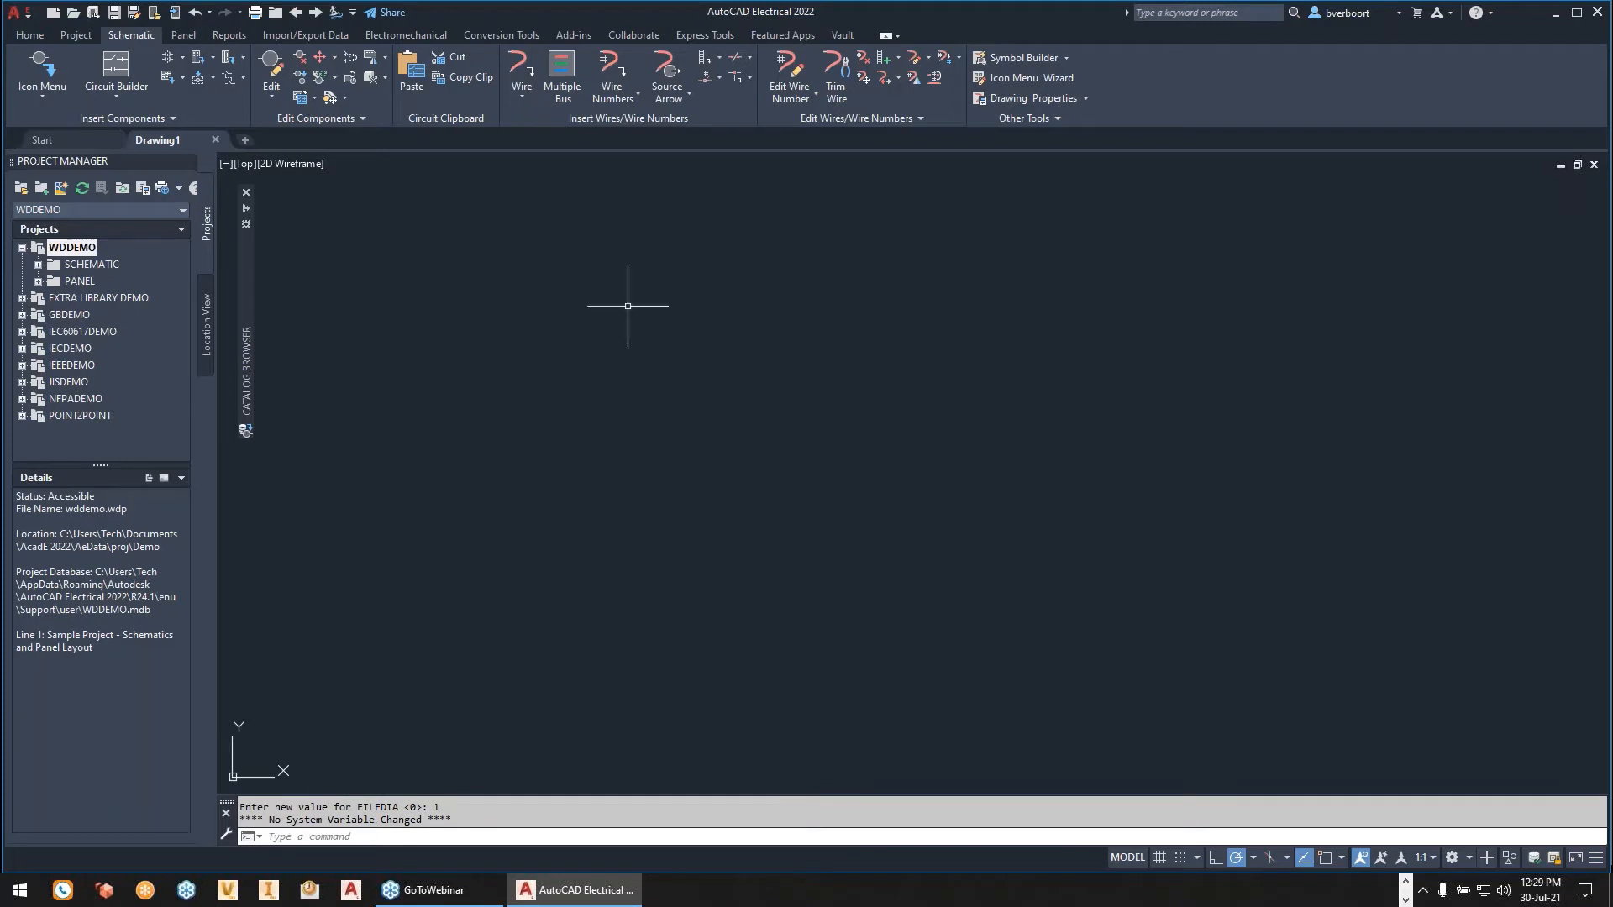
- Open the drawing template Template - New.dwt from the Files folder inside the desktop's AutoCAD to AutoCAD Electrical Webinar folder
left_click(74, 13)
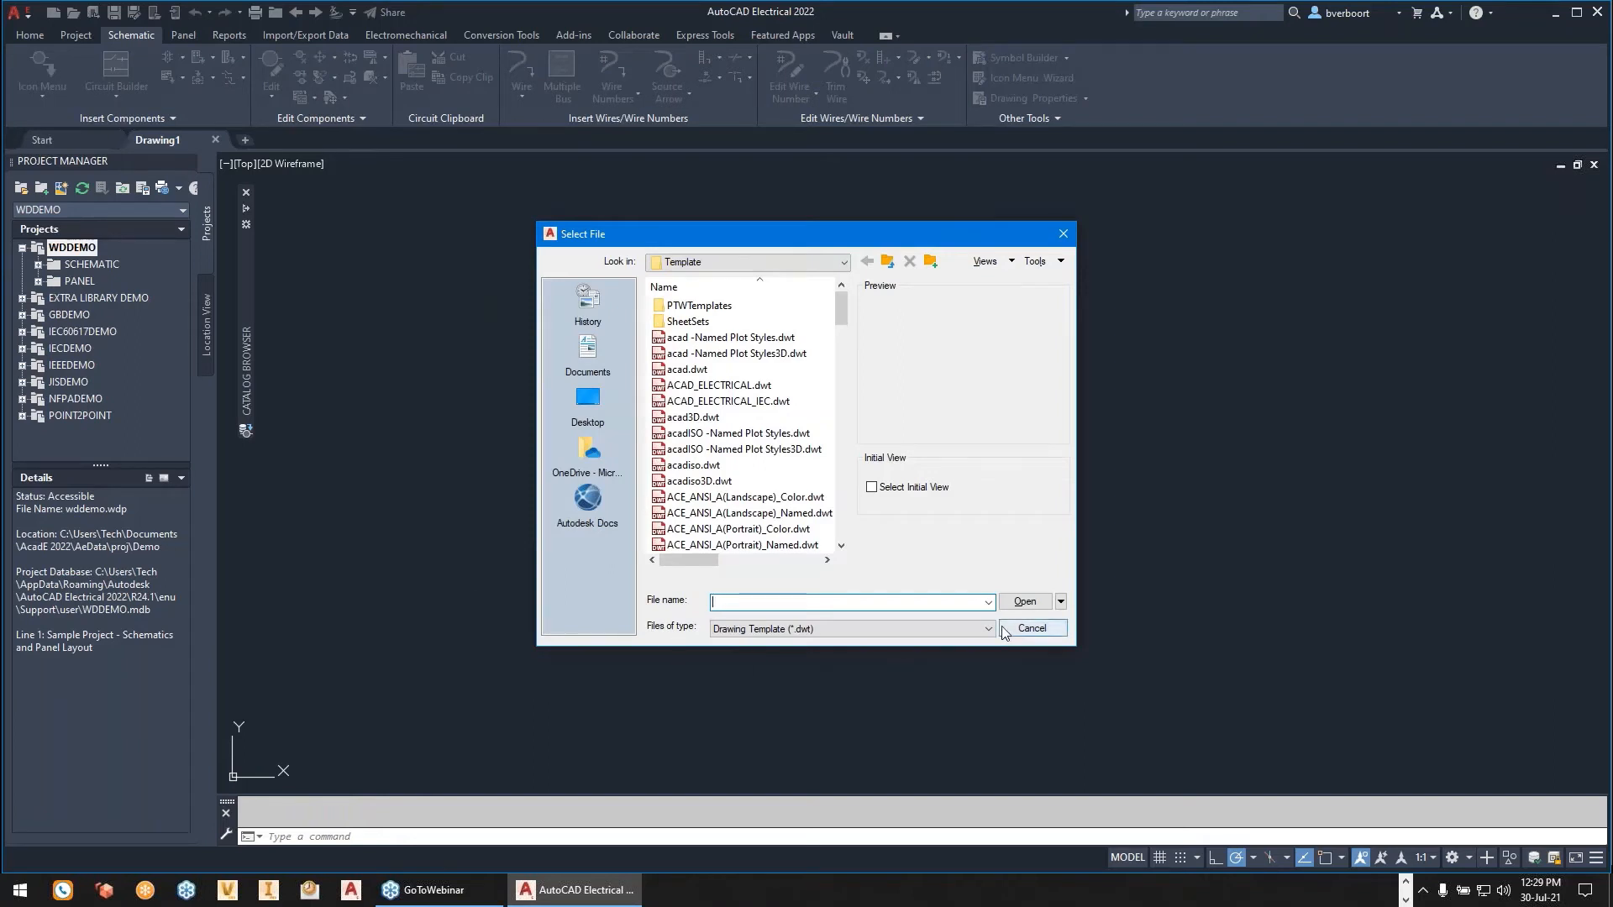
left_click(941, 628)
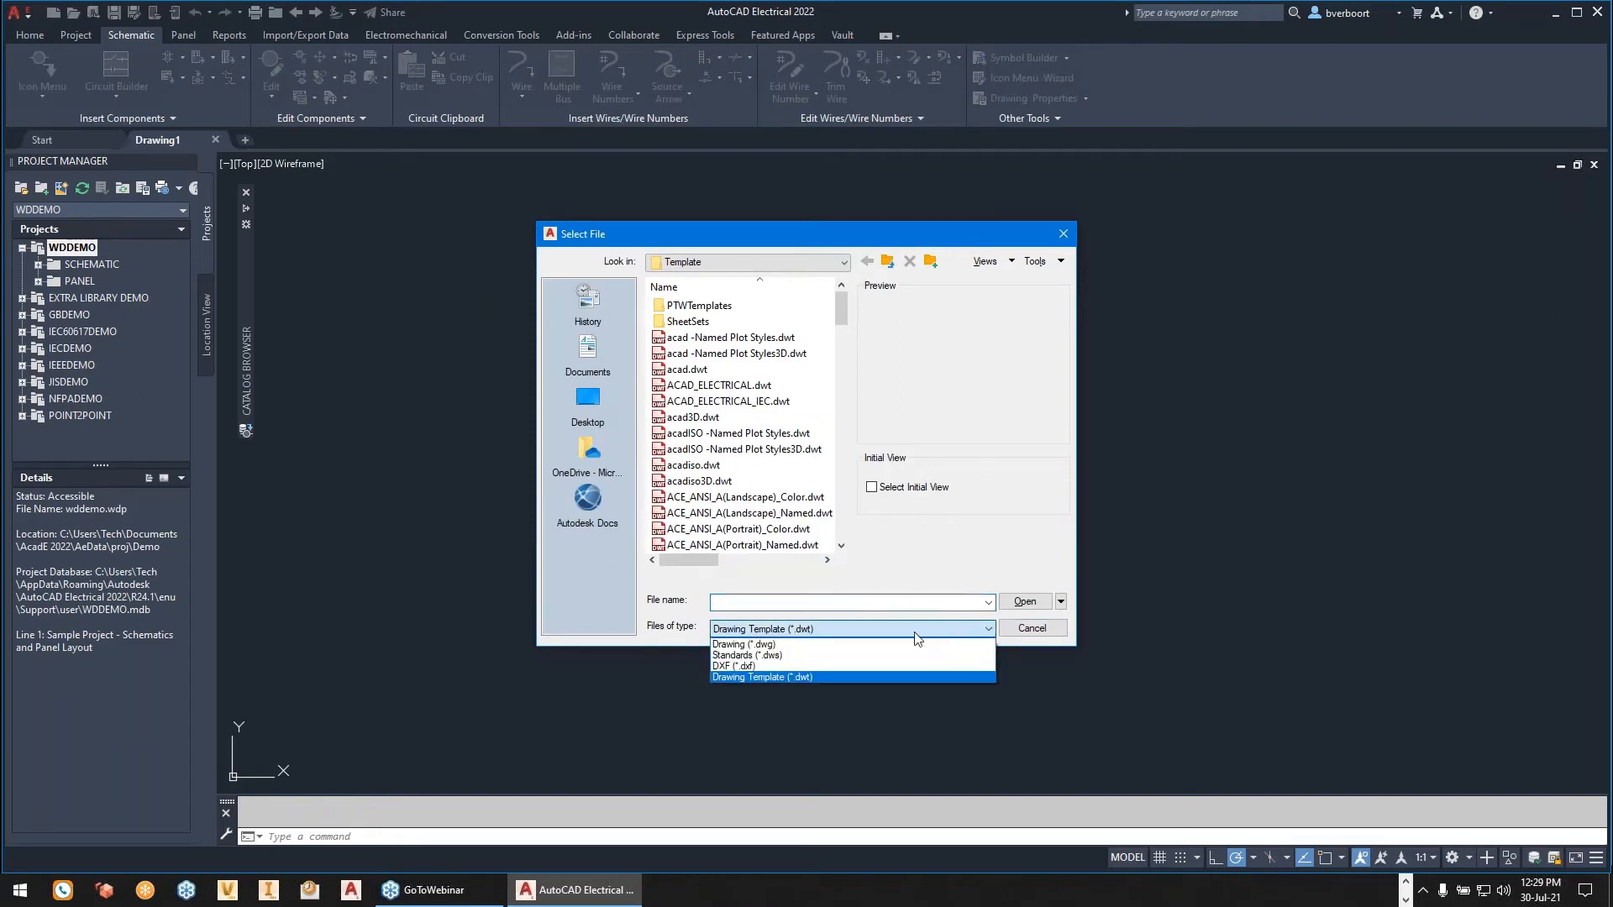
left_click(770, 677)
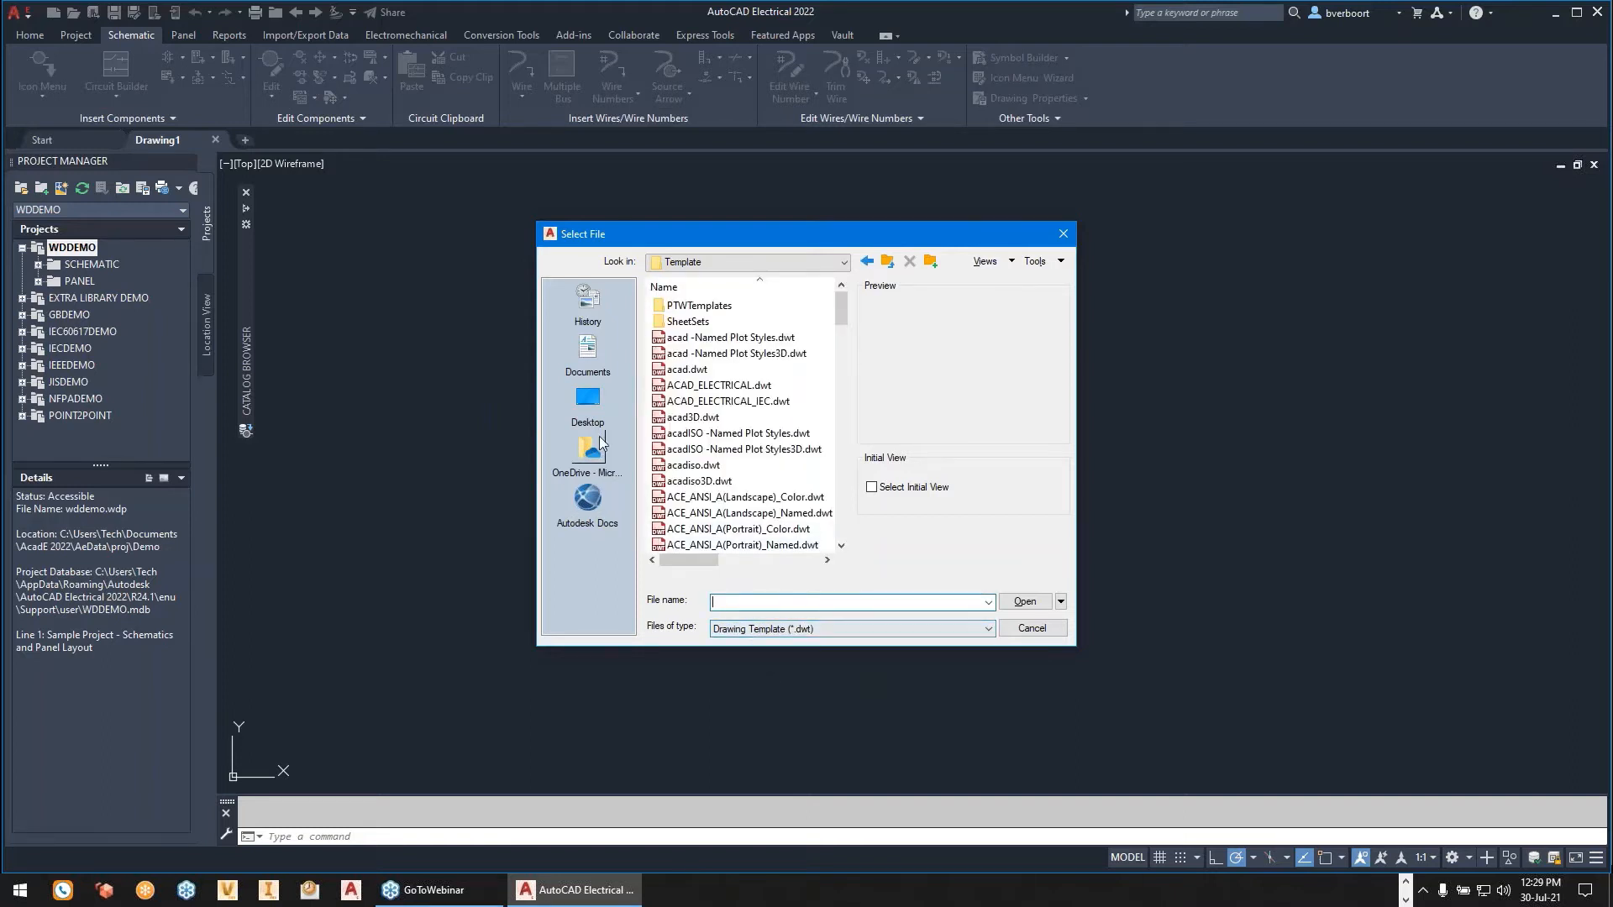
left_click(588, 400)
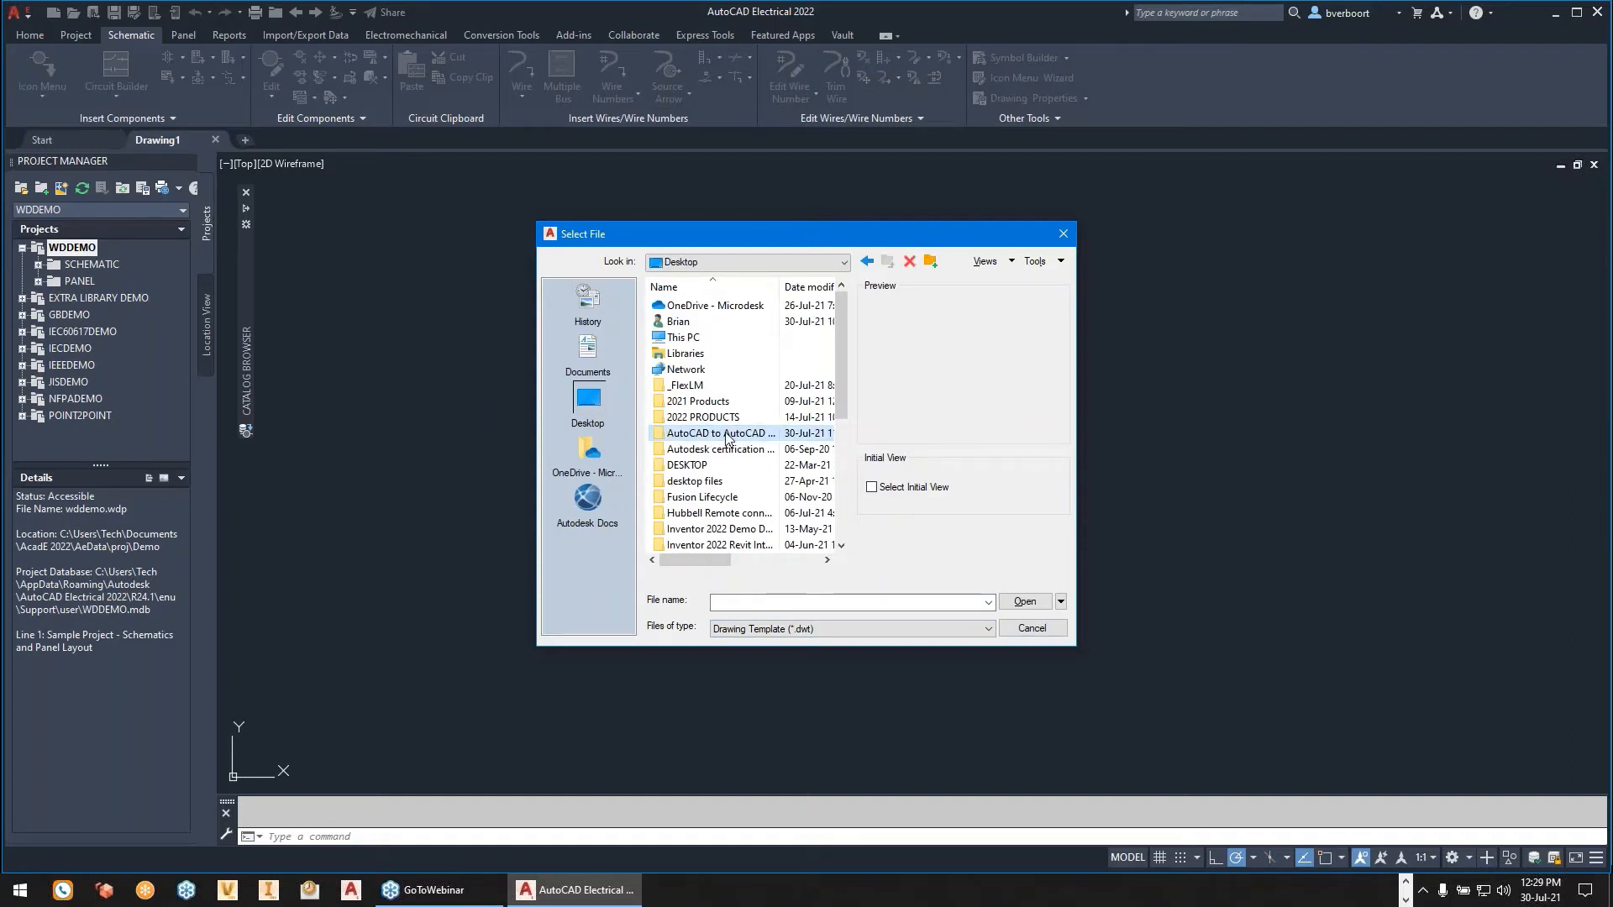
double_click(724, 433)
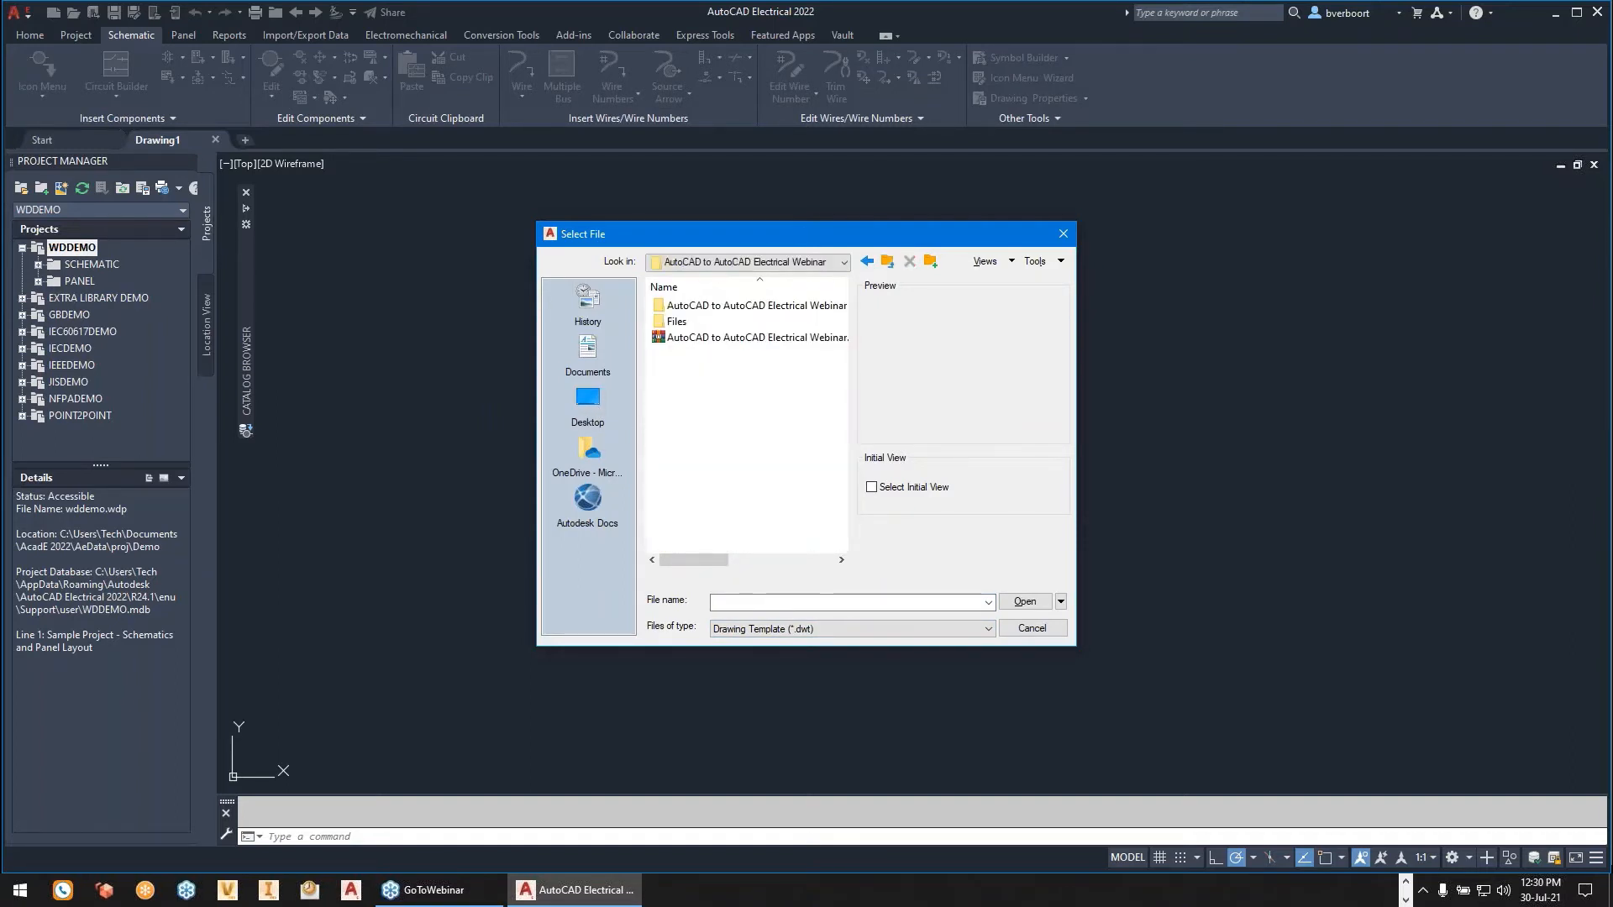
double_click(677, 321)
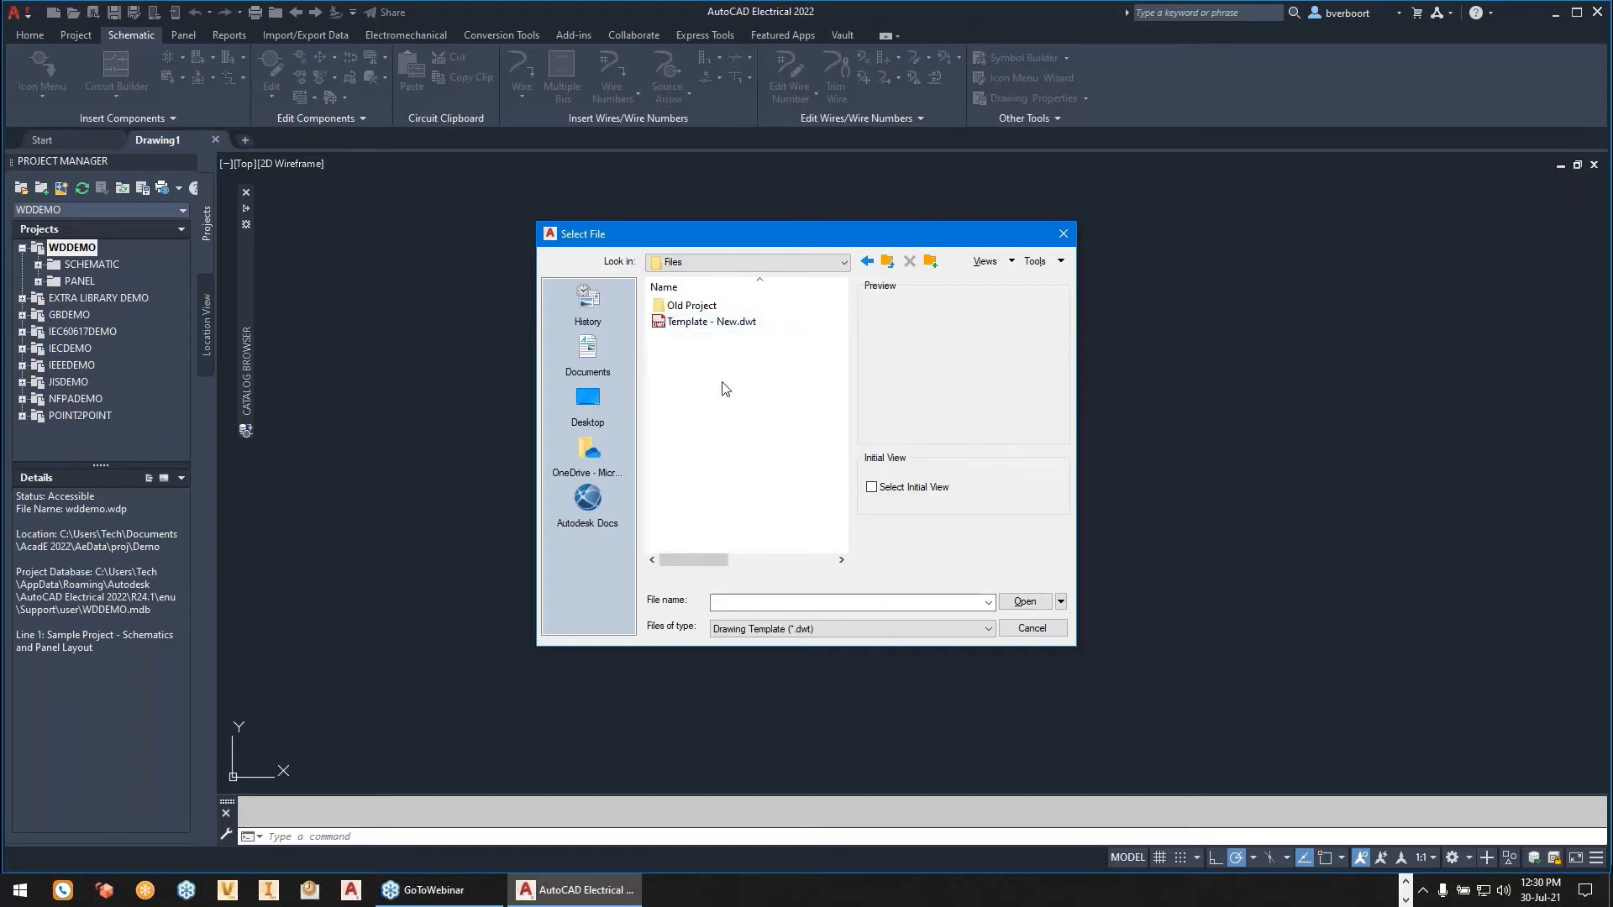
left_click(715, 324)
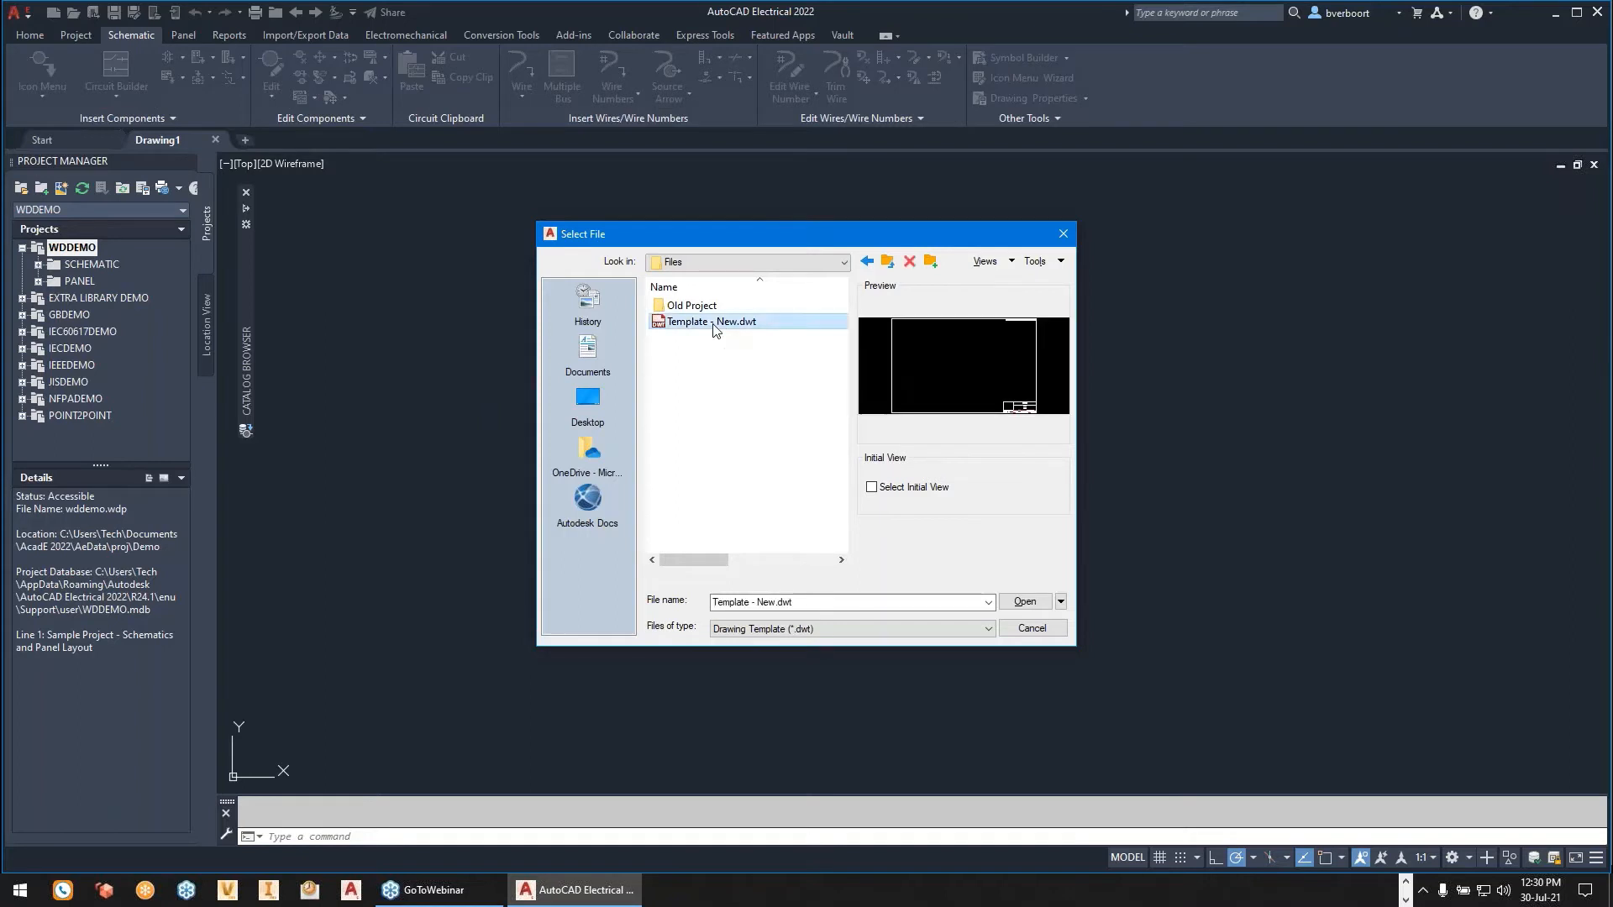
left_click(1025, 602)
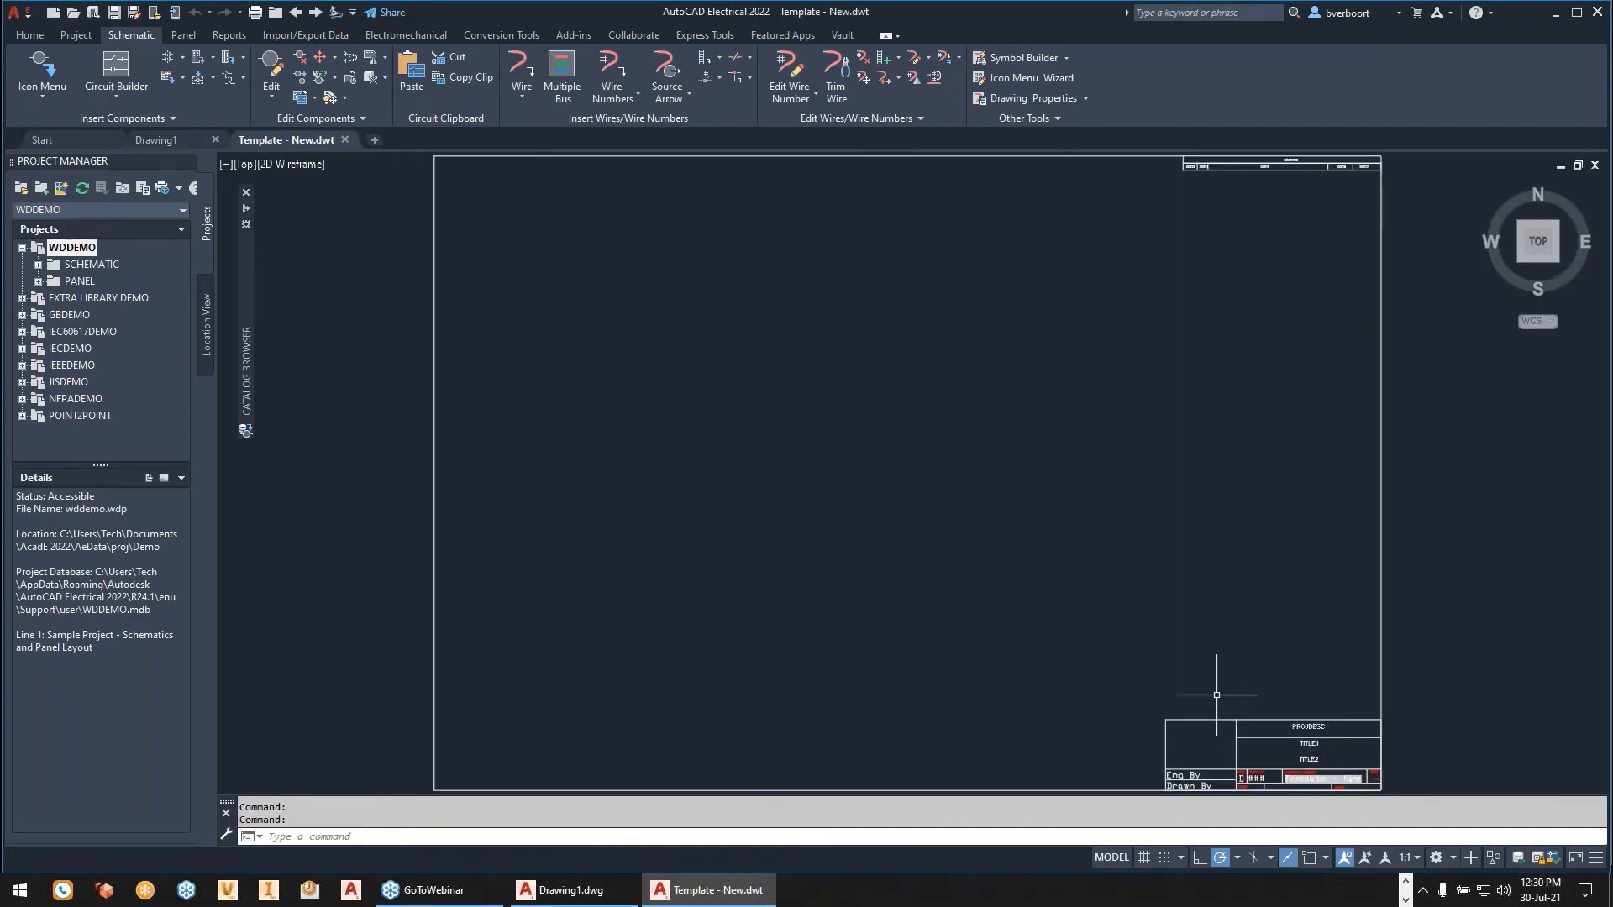
- Open the title block's attributes in the Enhanced Attribute Editor and enlarge the dialog to fit the whole attribute list
middle_click_drag(1145, 656, 901, 472)
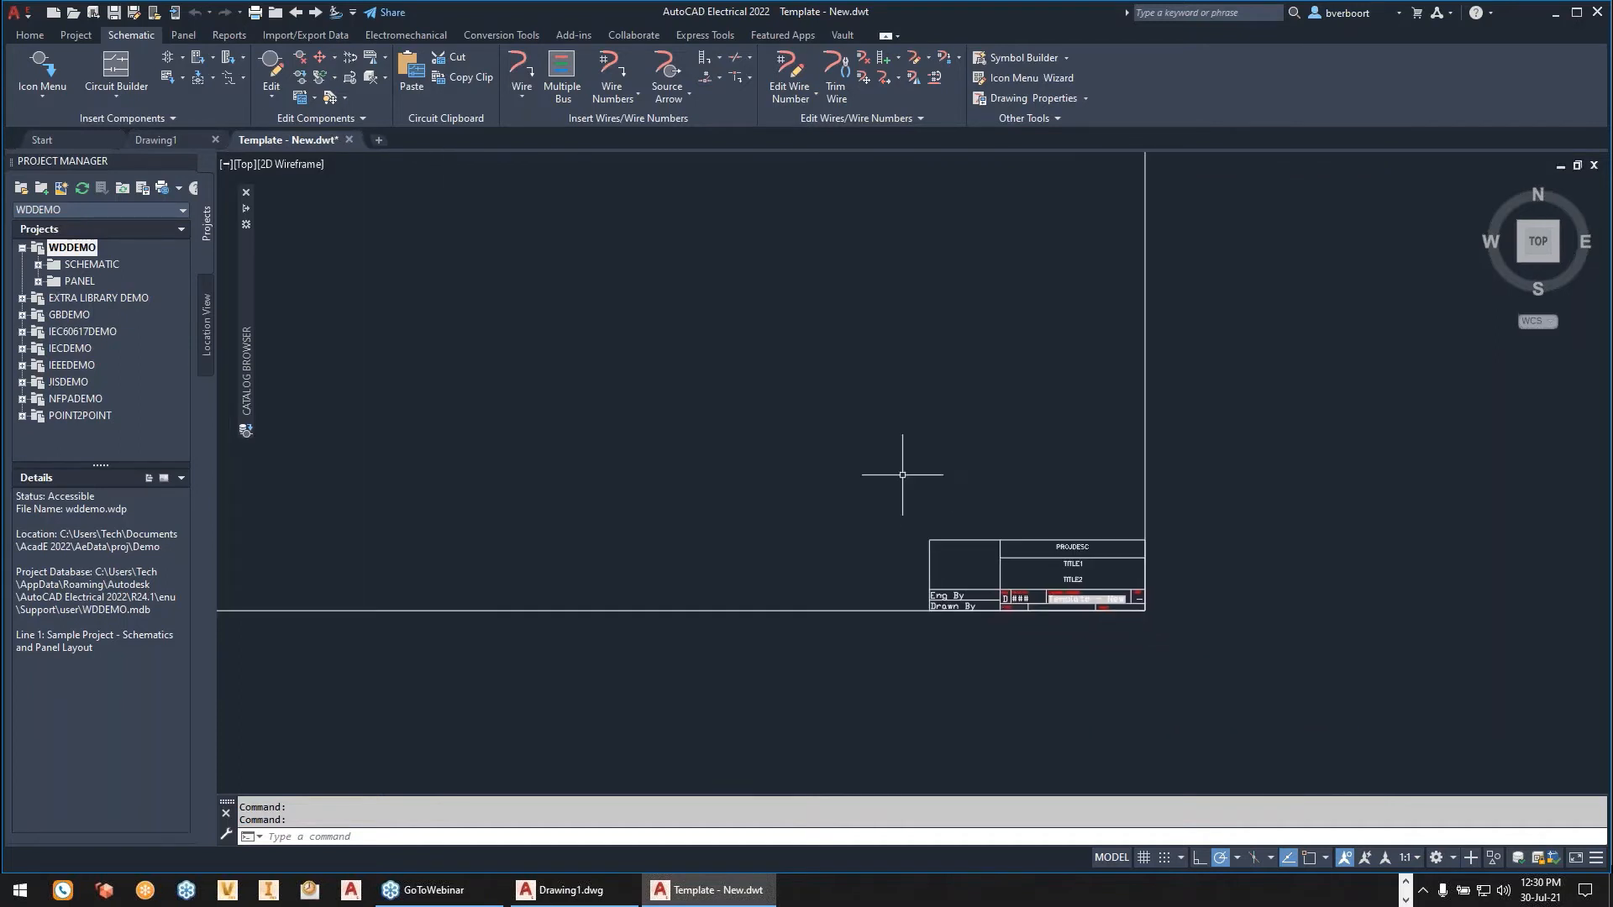
scroll(1016, 538, "up", 5)
mouse_move(1019, 546)
middle_mouse_down()
mouse_move(1123, 448)
mouse_move(1168, 459)
middle_mouse_up()
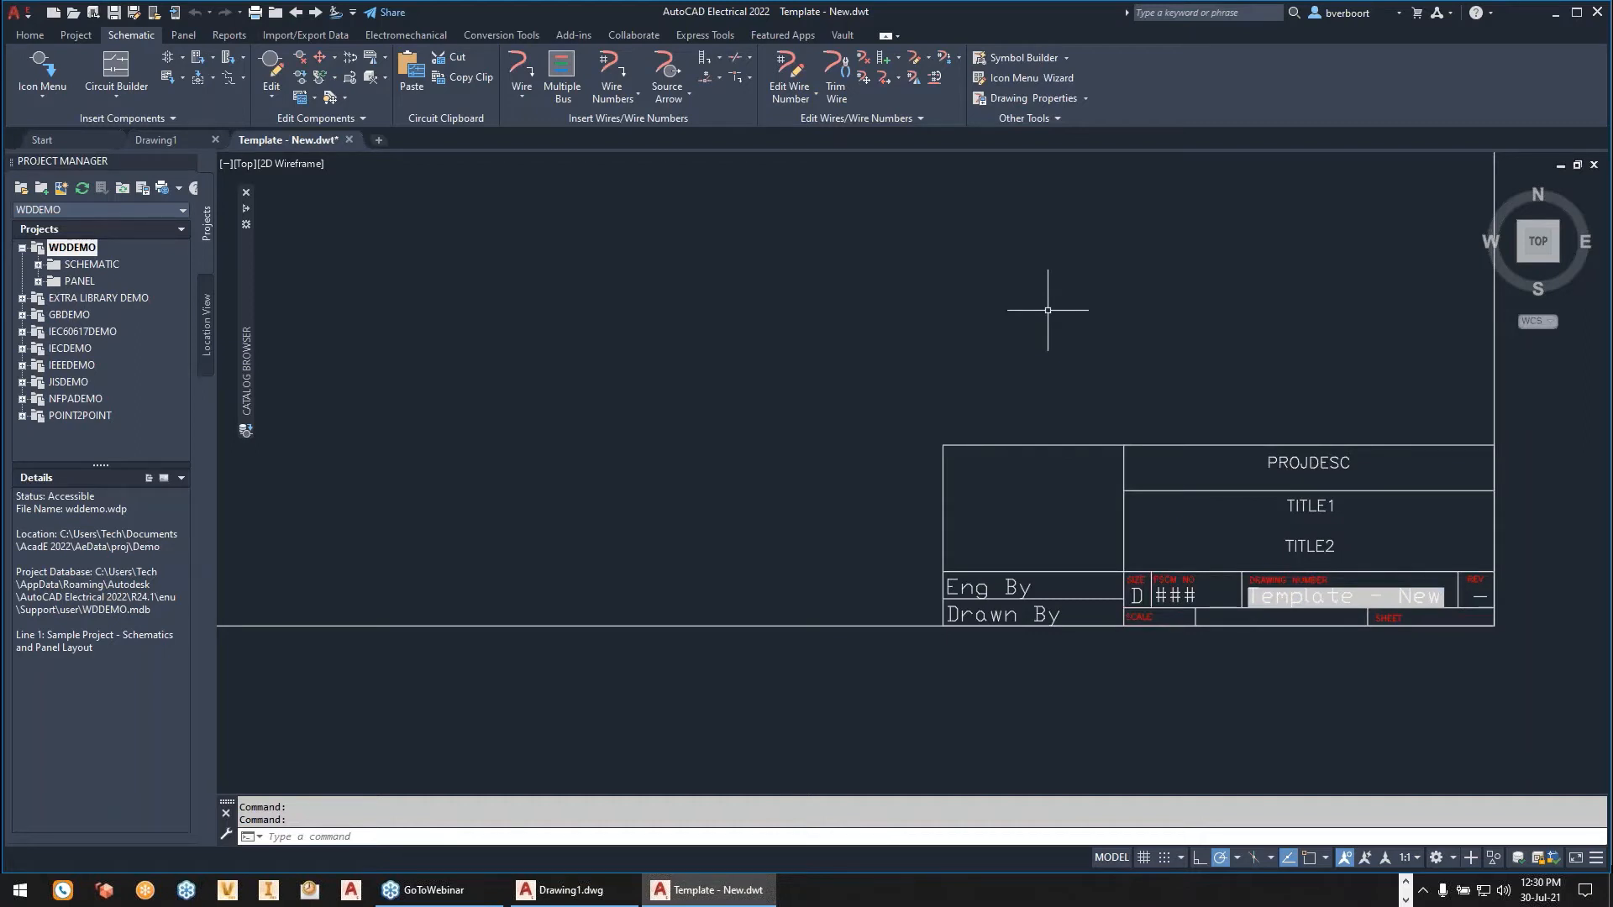
double_click(1086, 443)
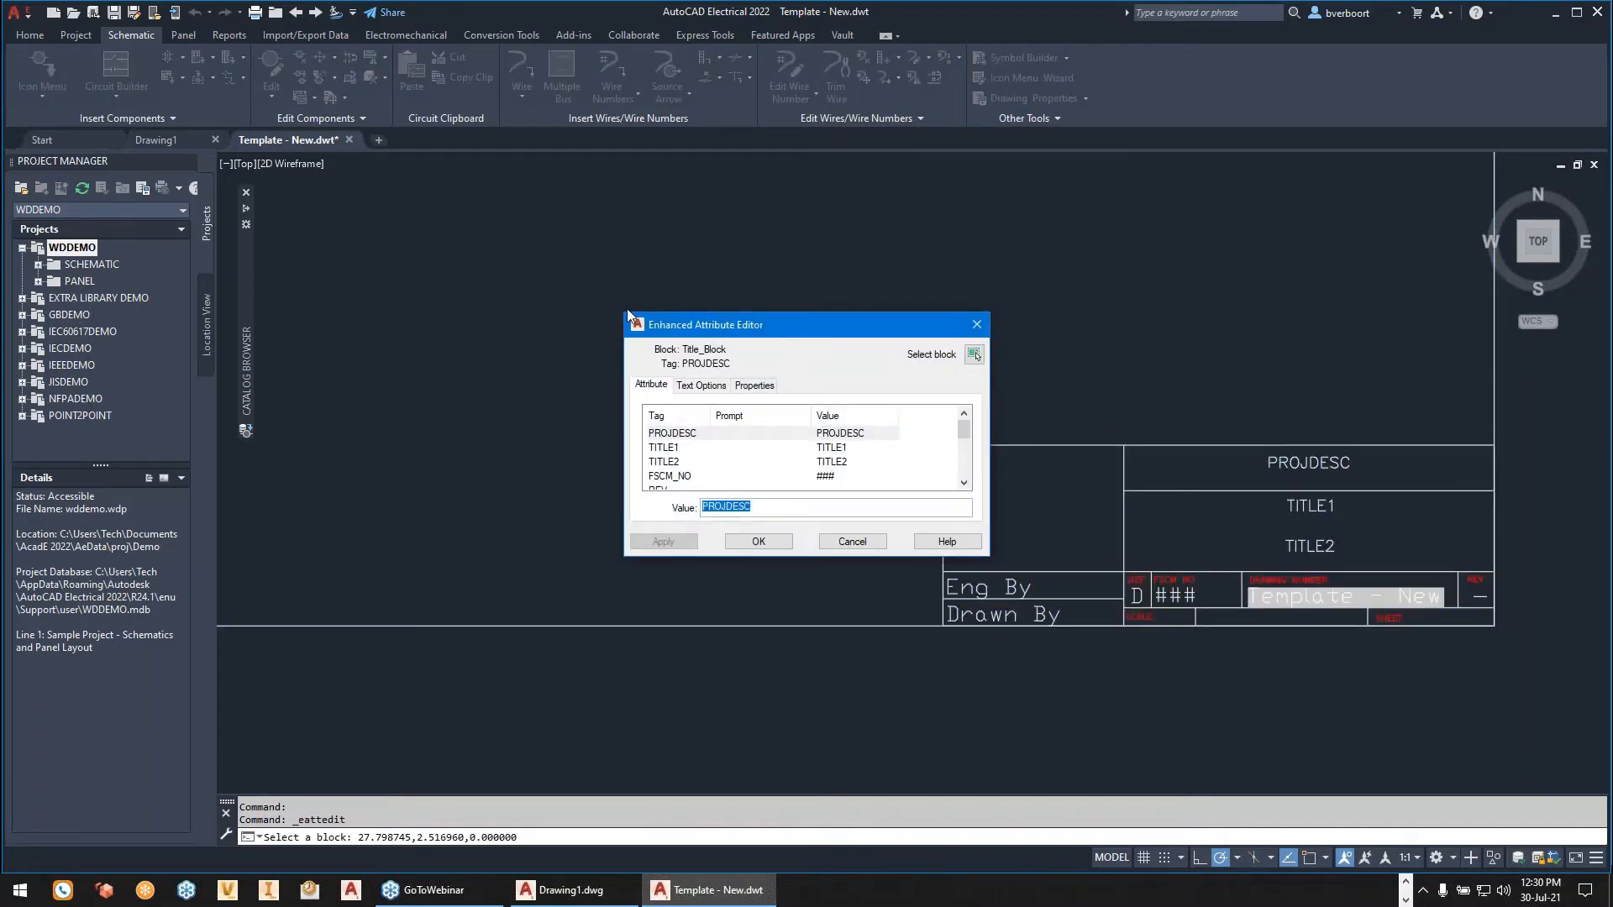
left_click_drag(626, 313, 346, 192)
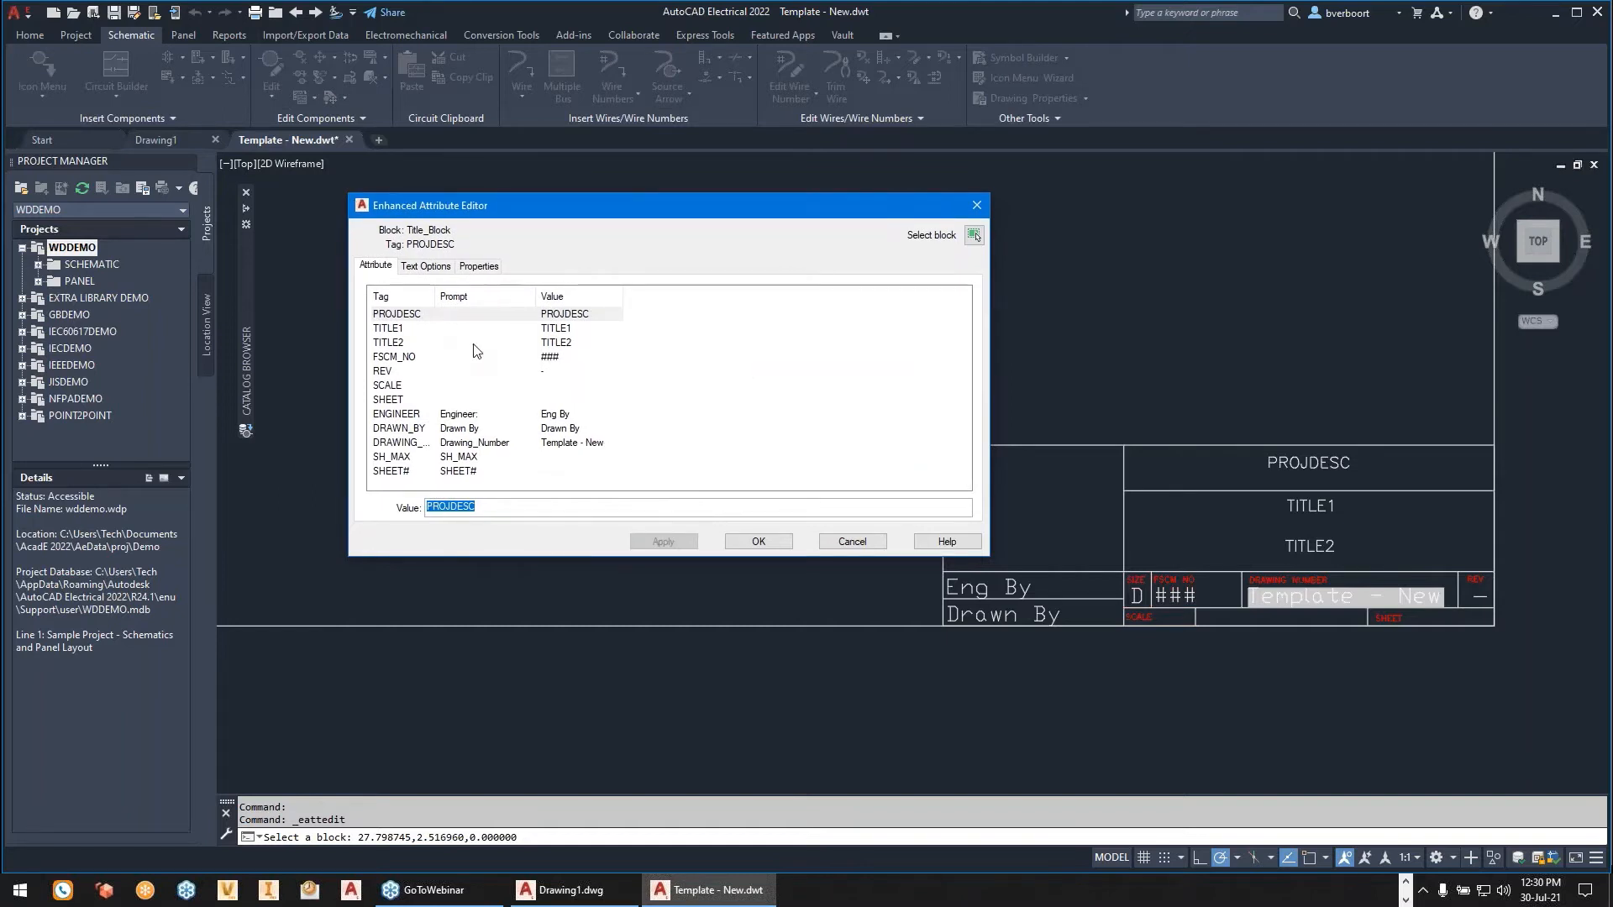
- Set the title block's TITLE1 attribute to PROJECT DESCRIPTION and apply it
left_click(394, 332)
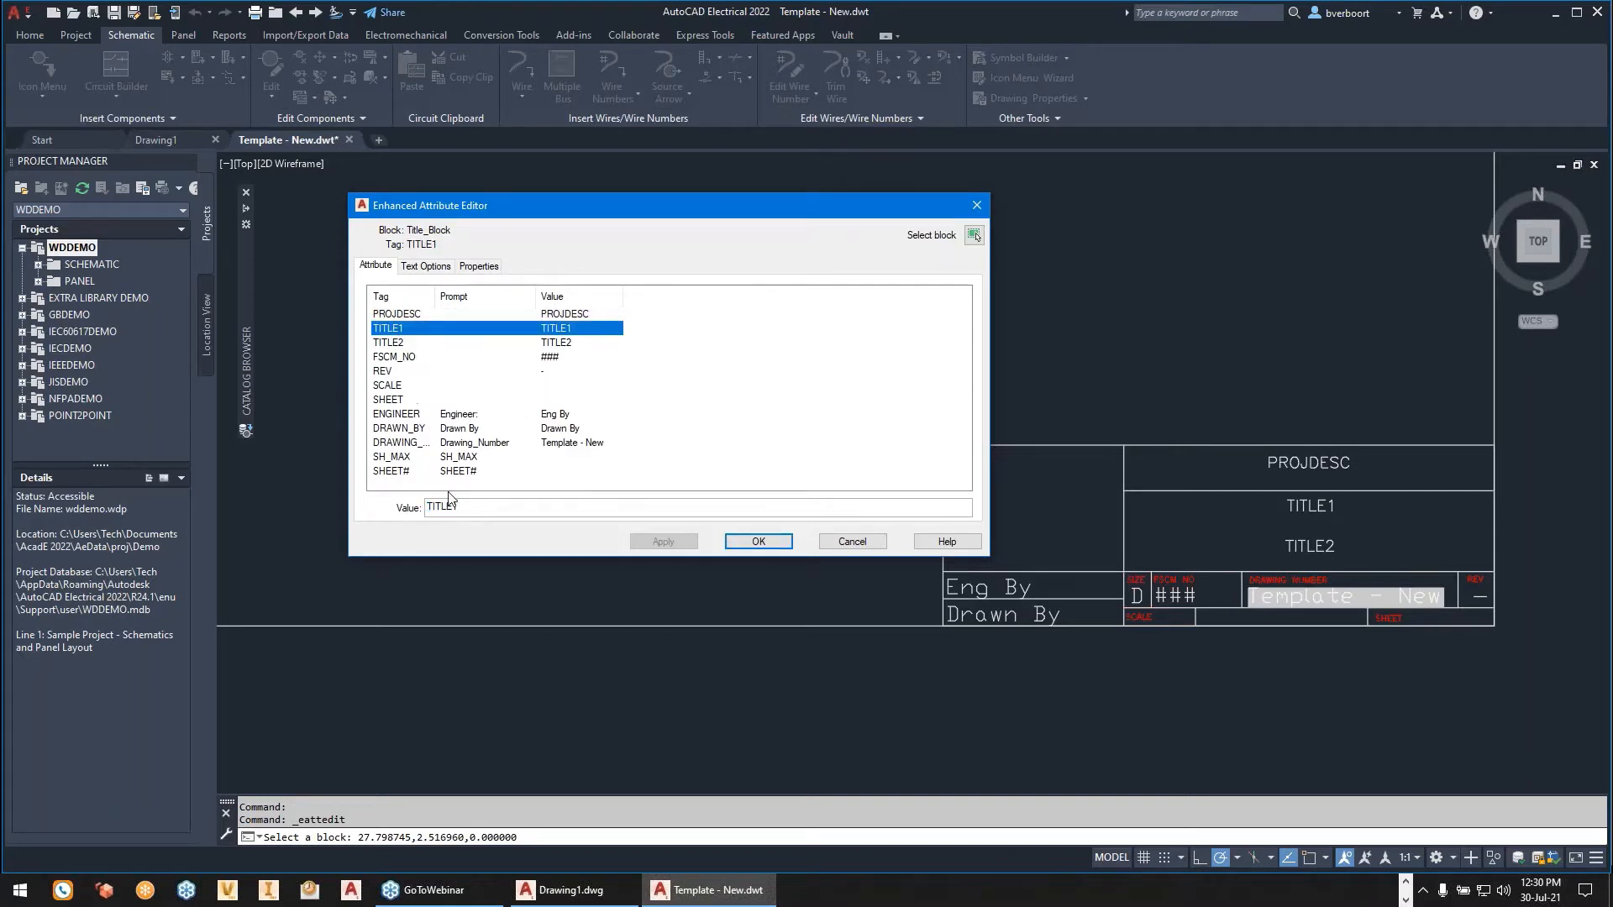
left_click_drag(472, 507, 386, 509)
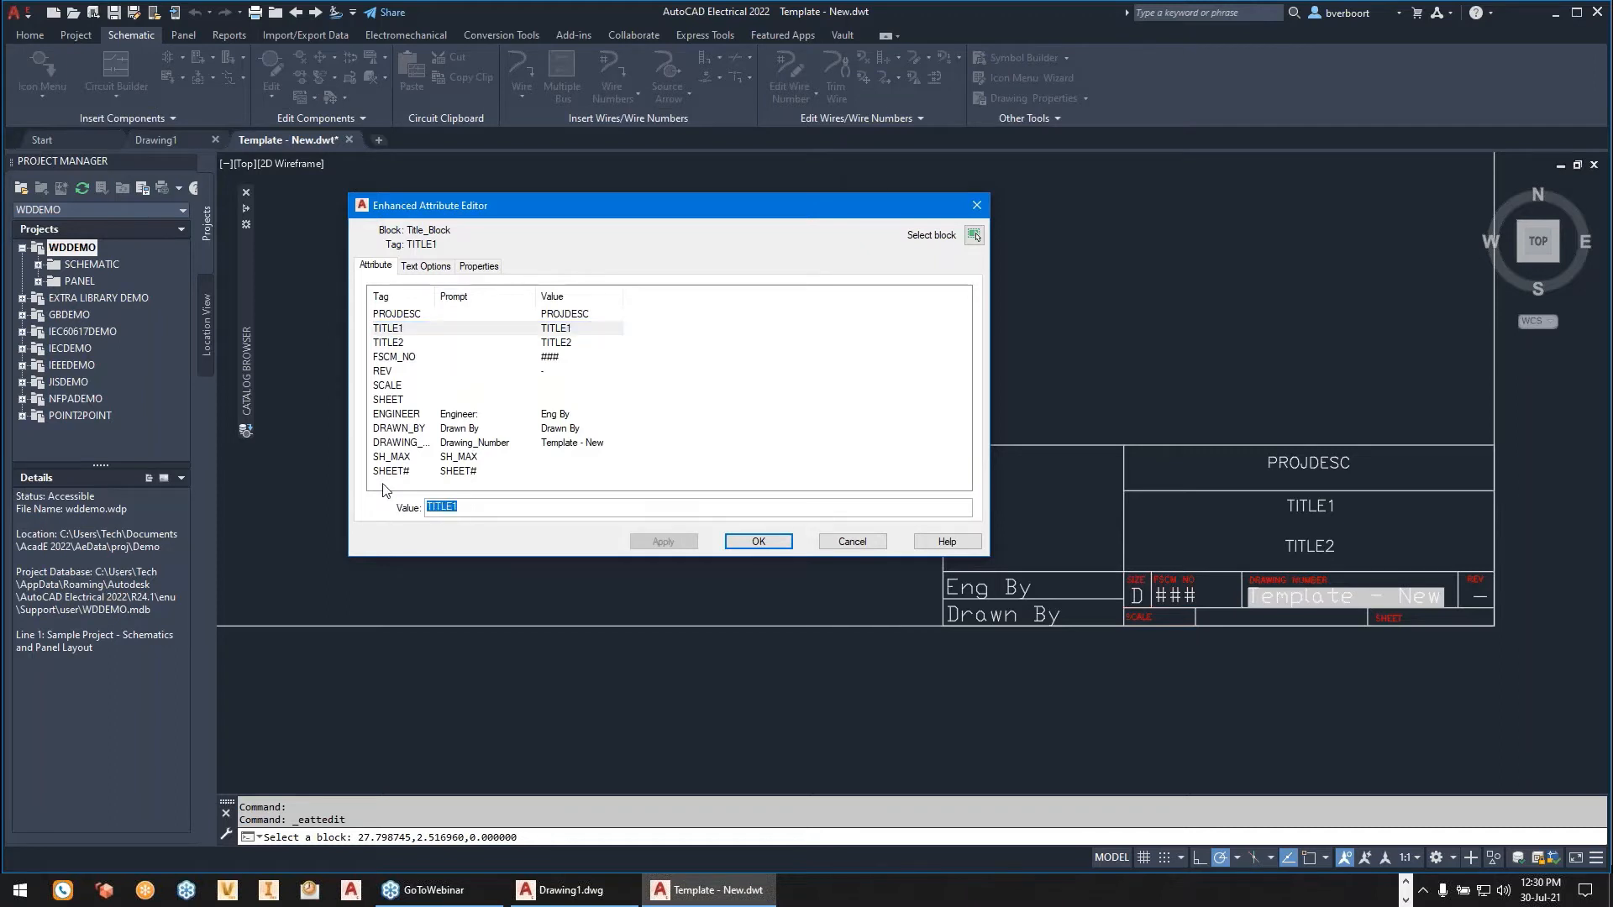
type("PROJ")
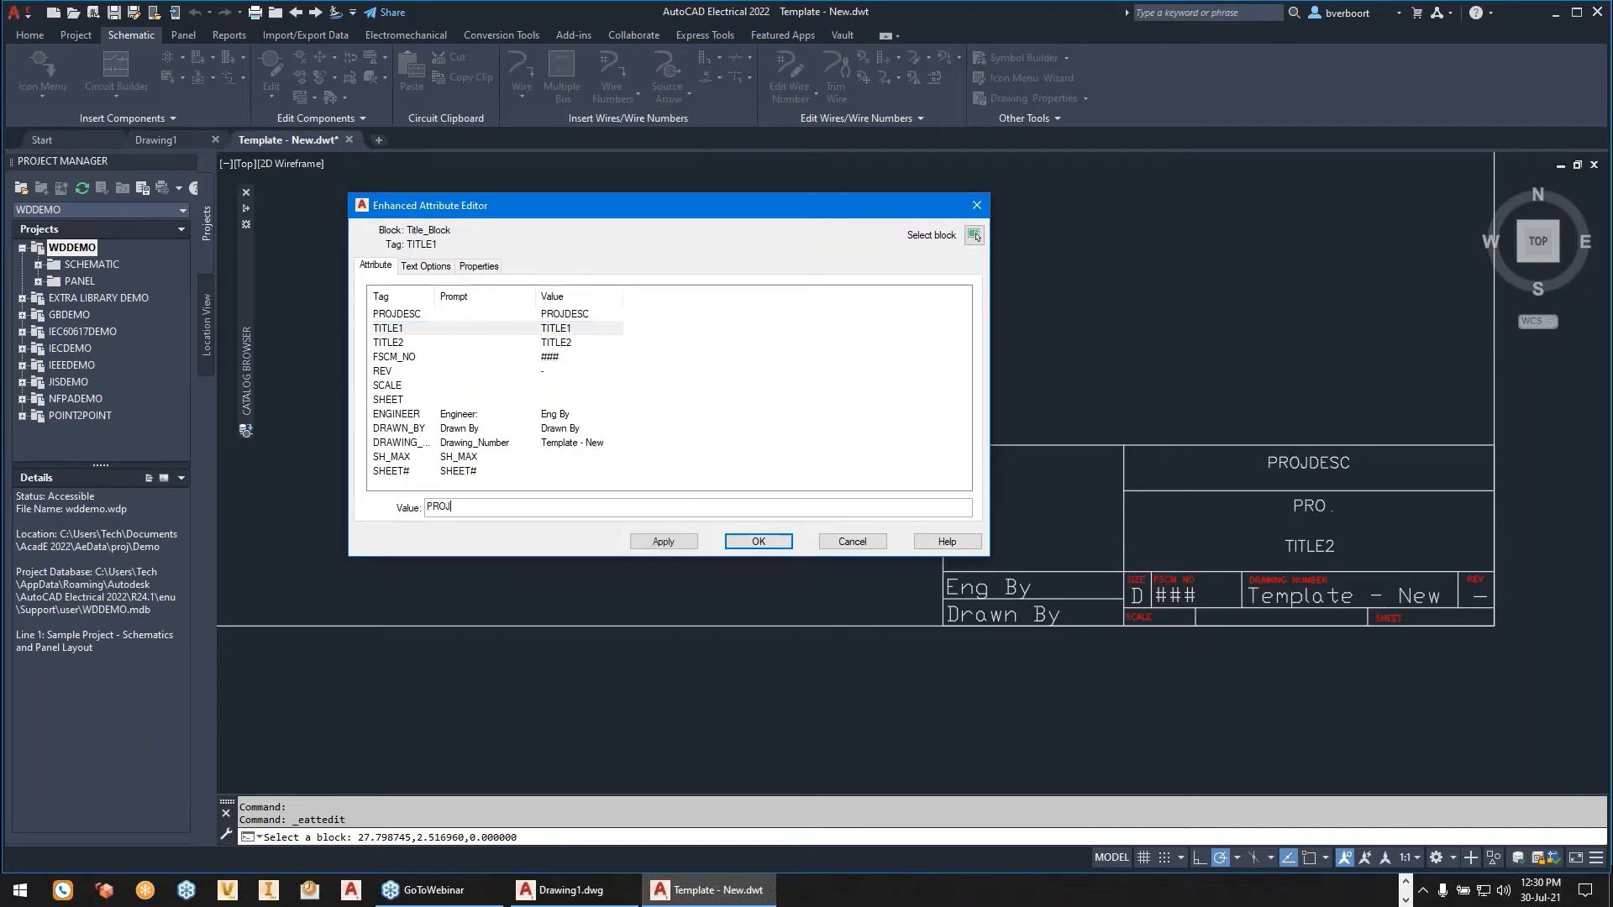
type("ECT DESCRIP")
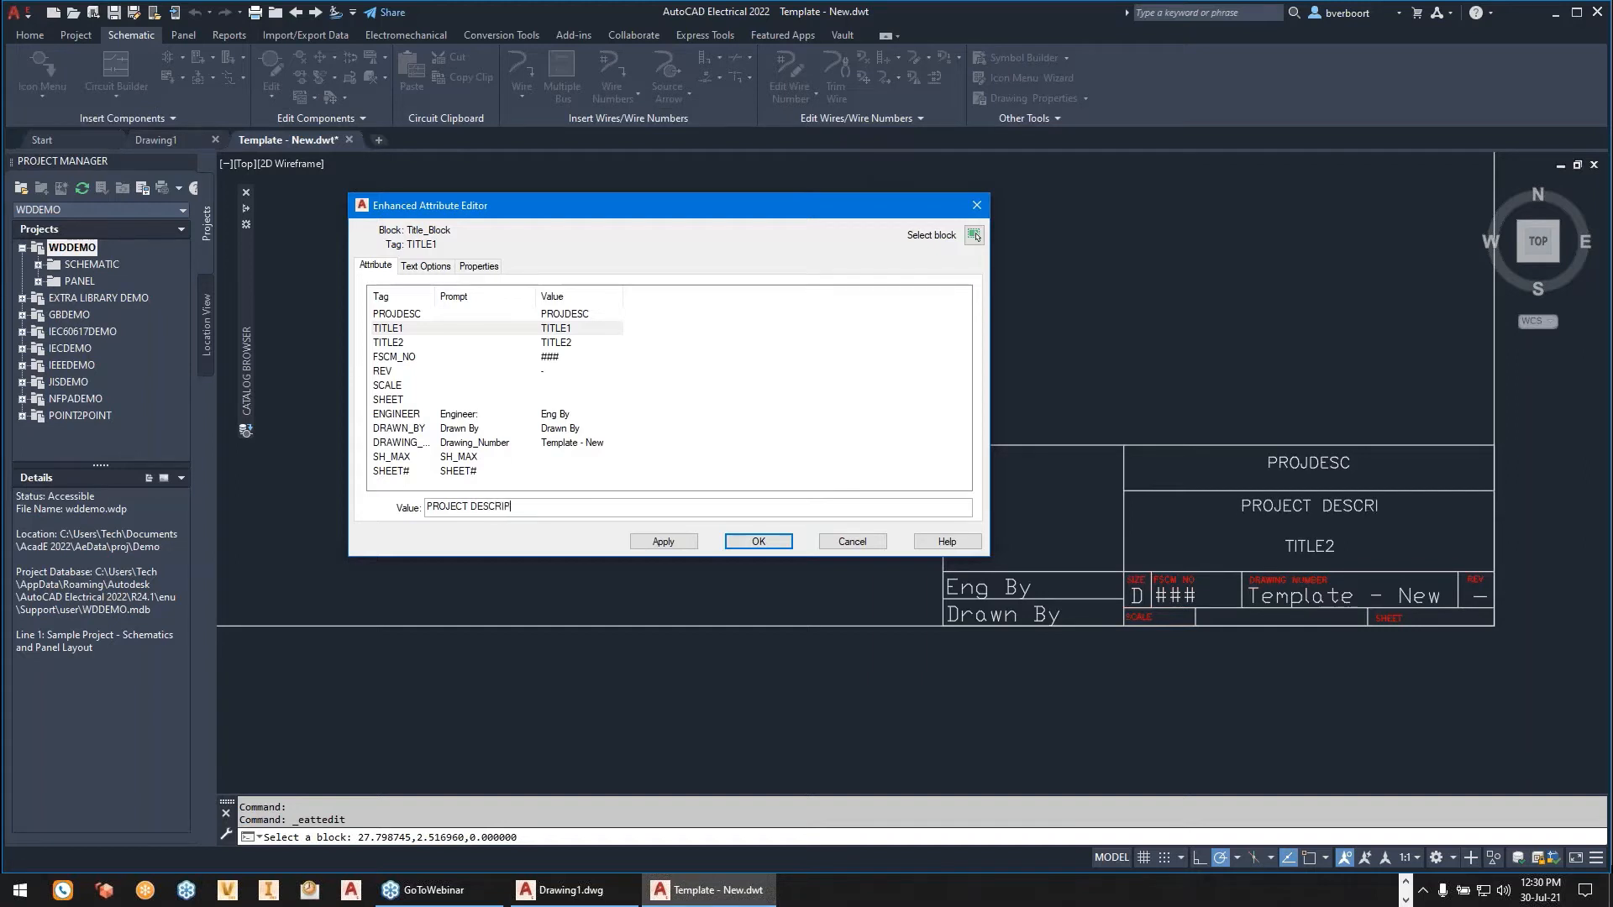
type("TION")
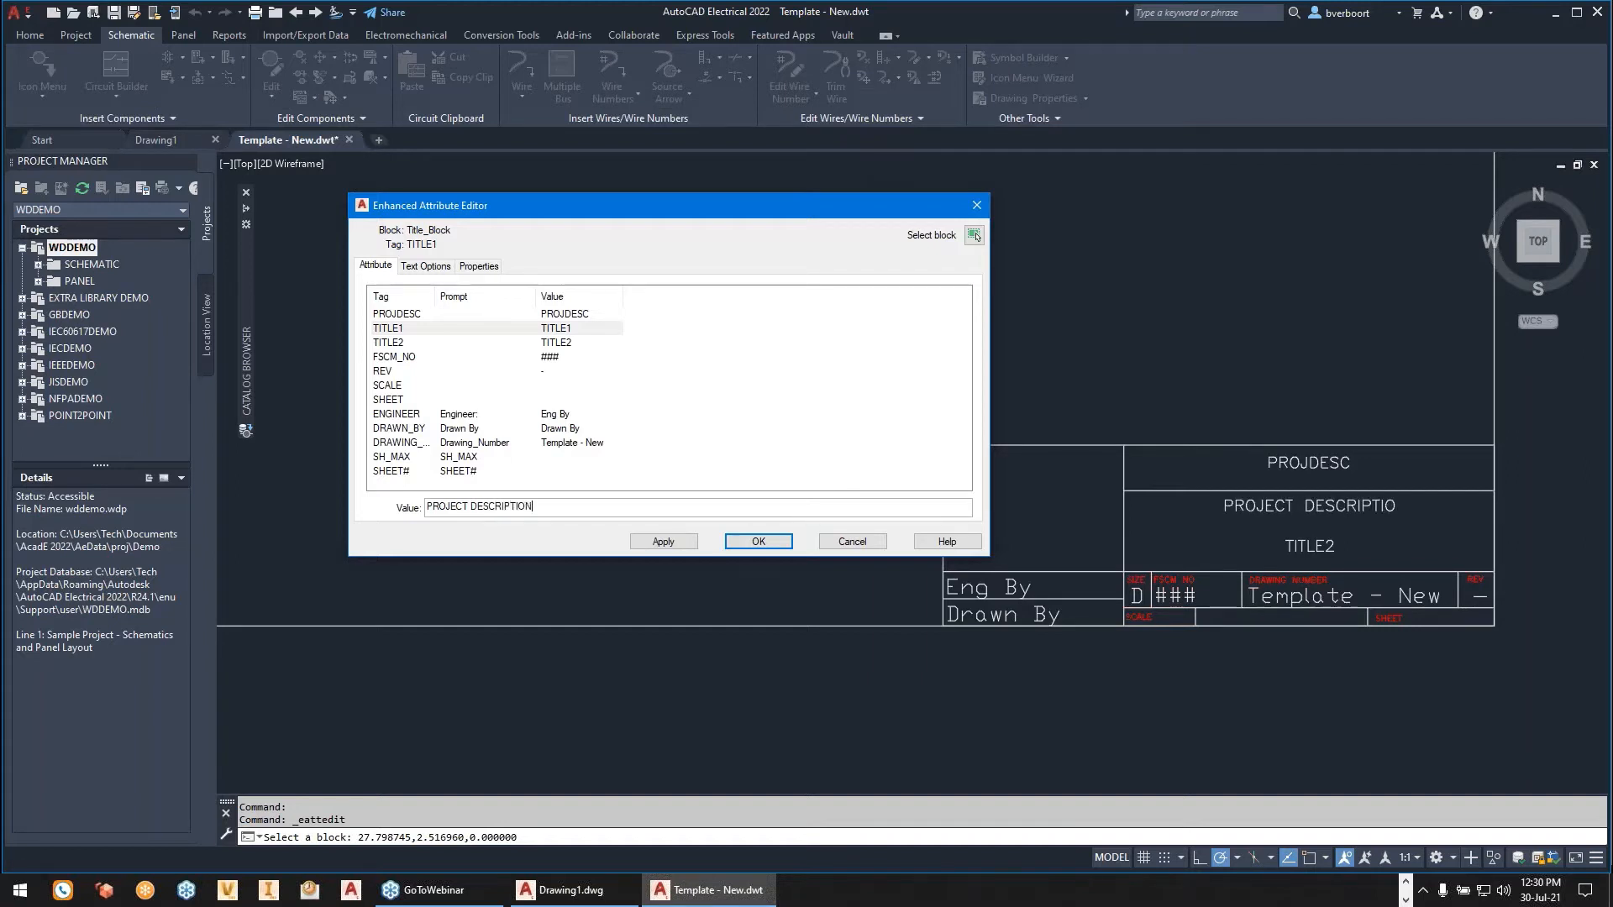
left_click(661, 547)
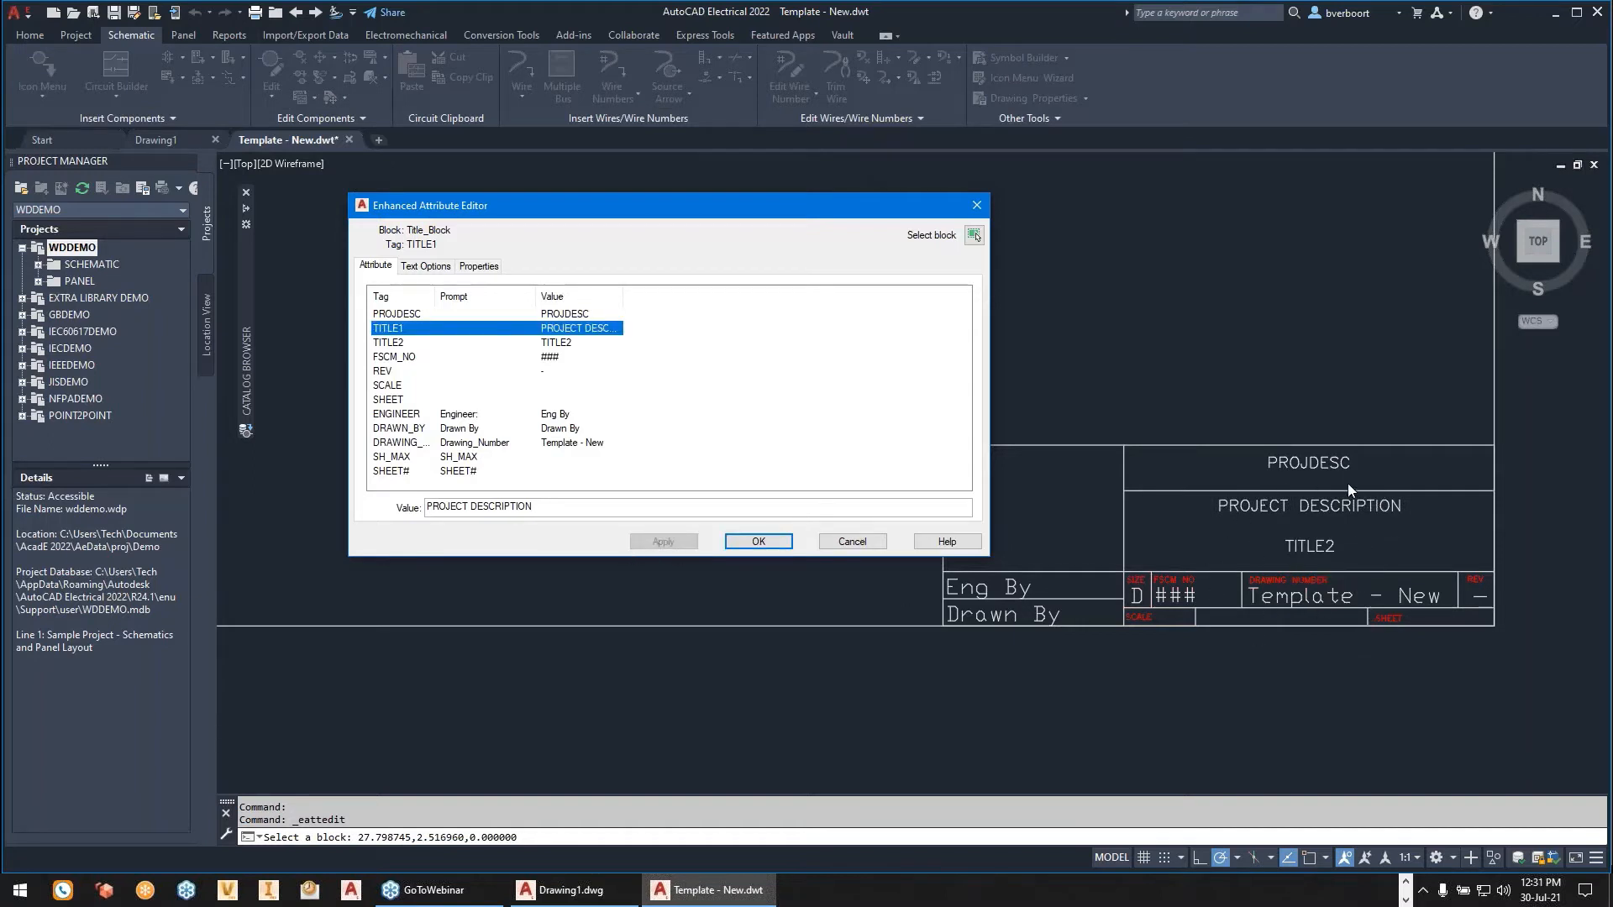
- Set the title block's TITLE2 attribute to DRAWING DESCRIPTION, apply it and finish editing the attributes
left_click(390, 343)
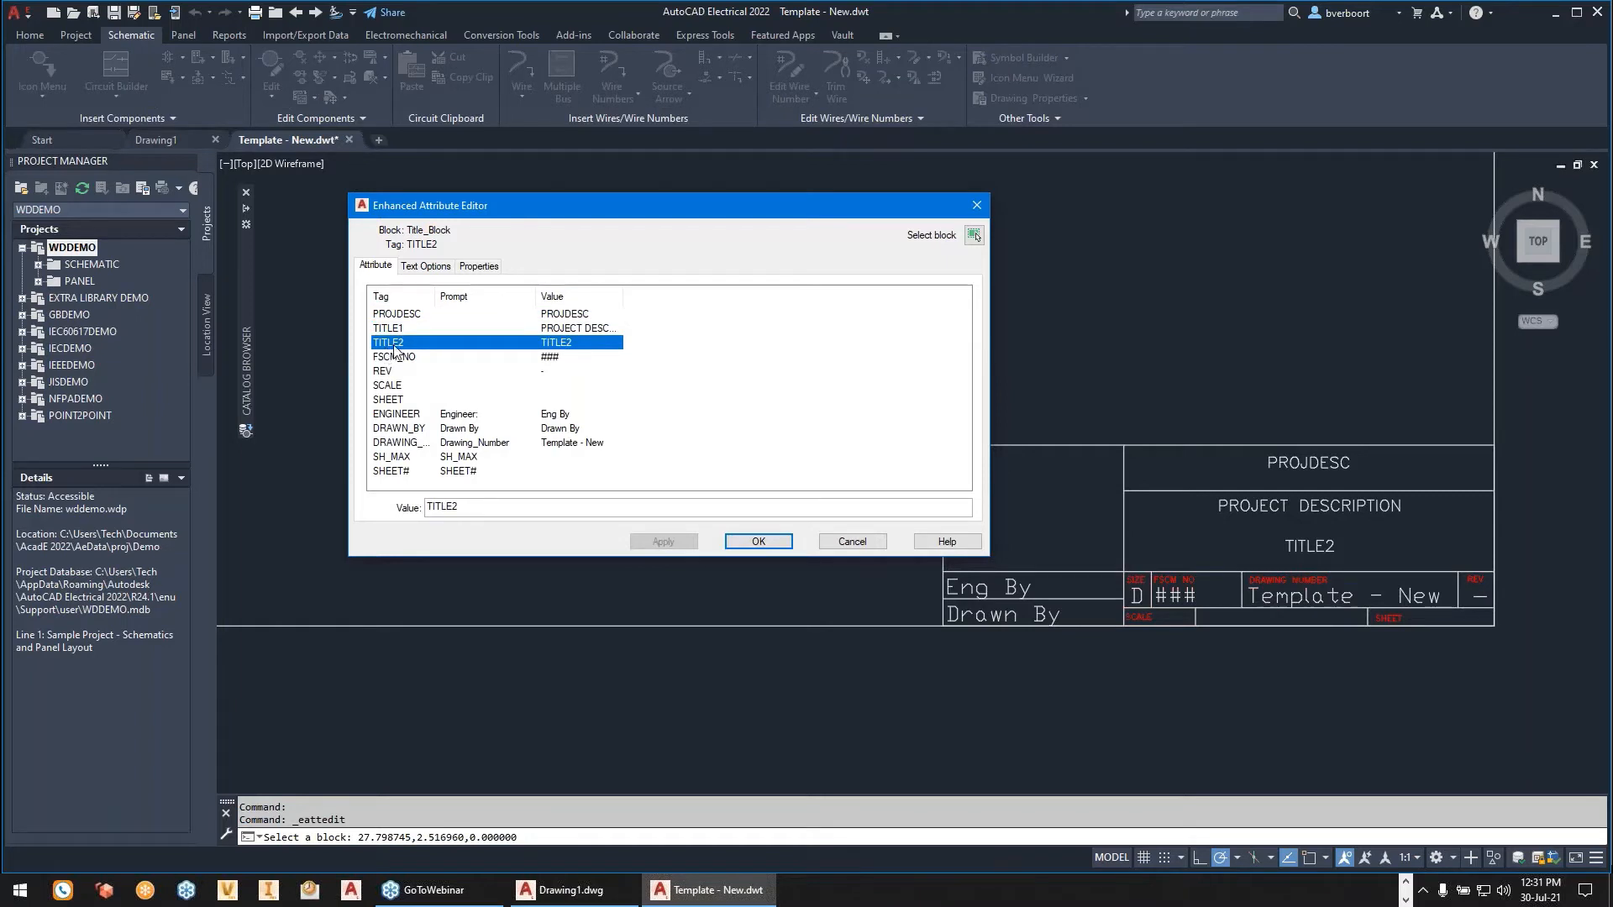
left_click_drag(462, 504, 425, 506)
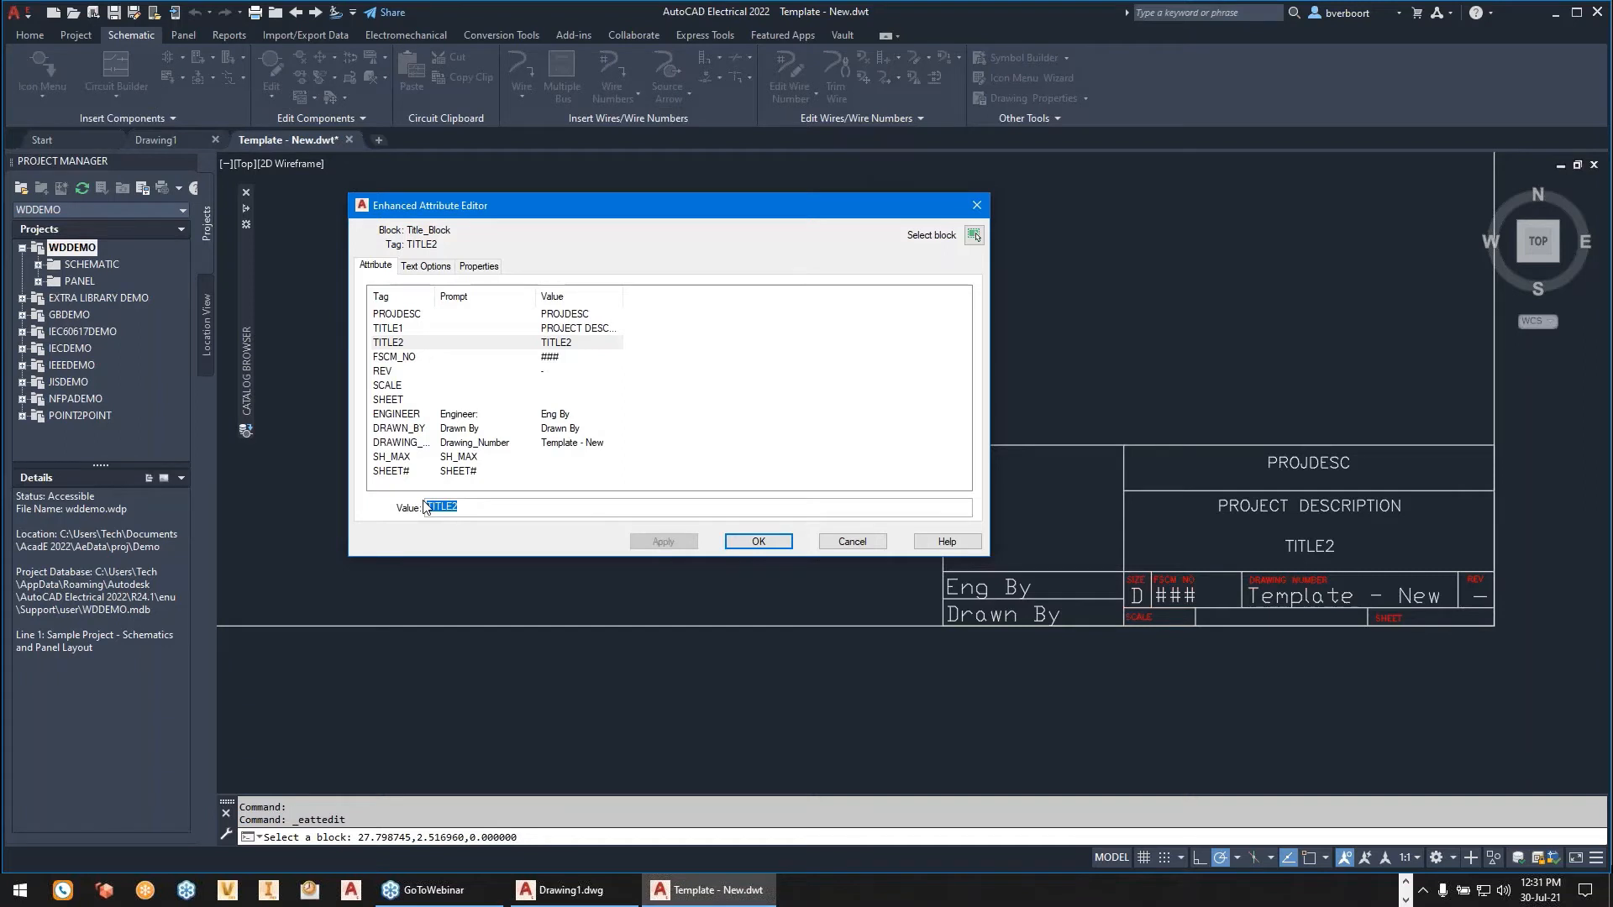
type("DRAWING")
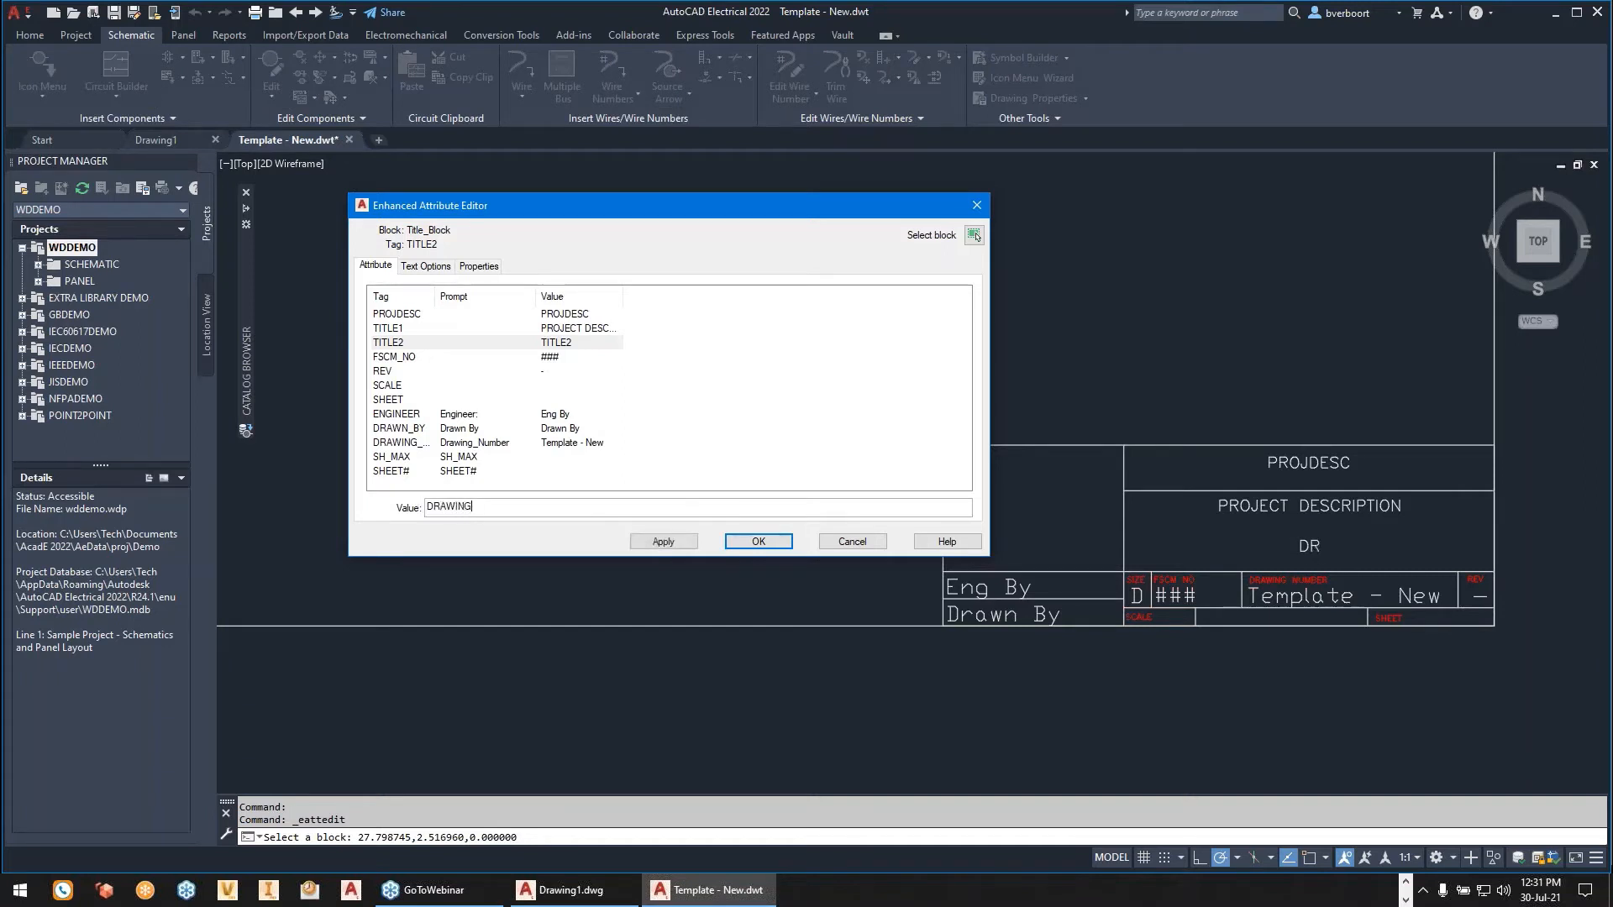
type(" DESCRIPTION")
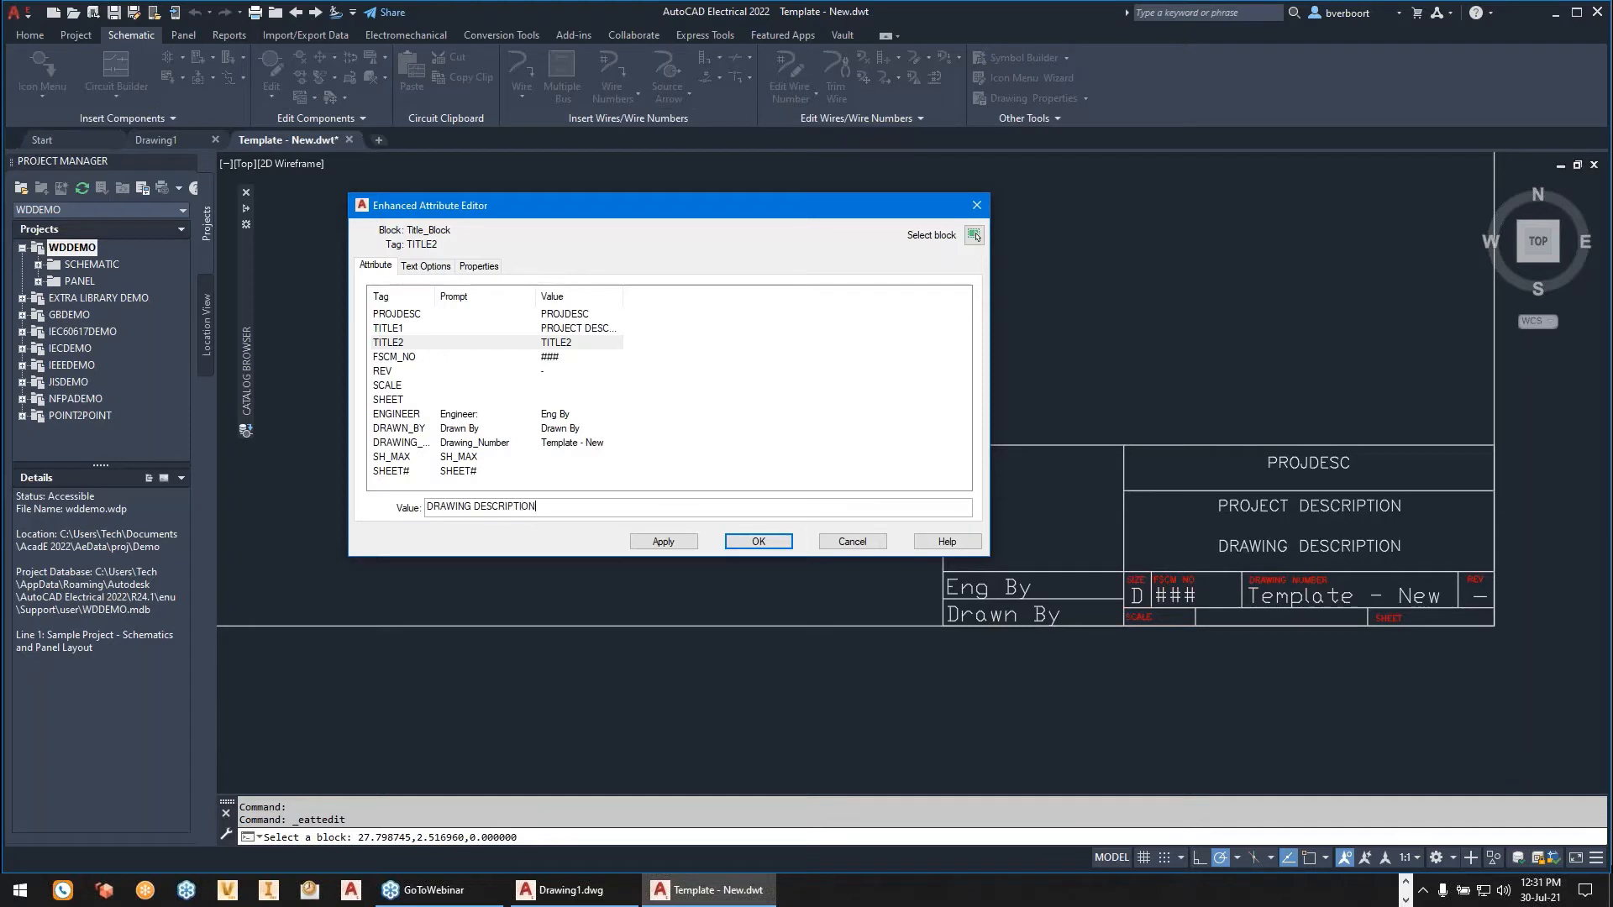
left_click(667, 542)
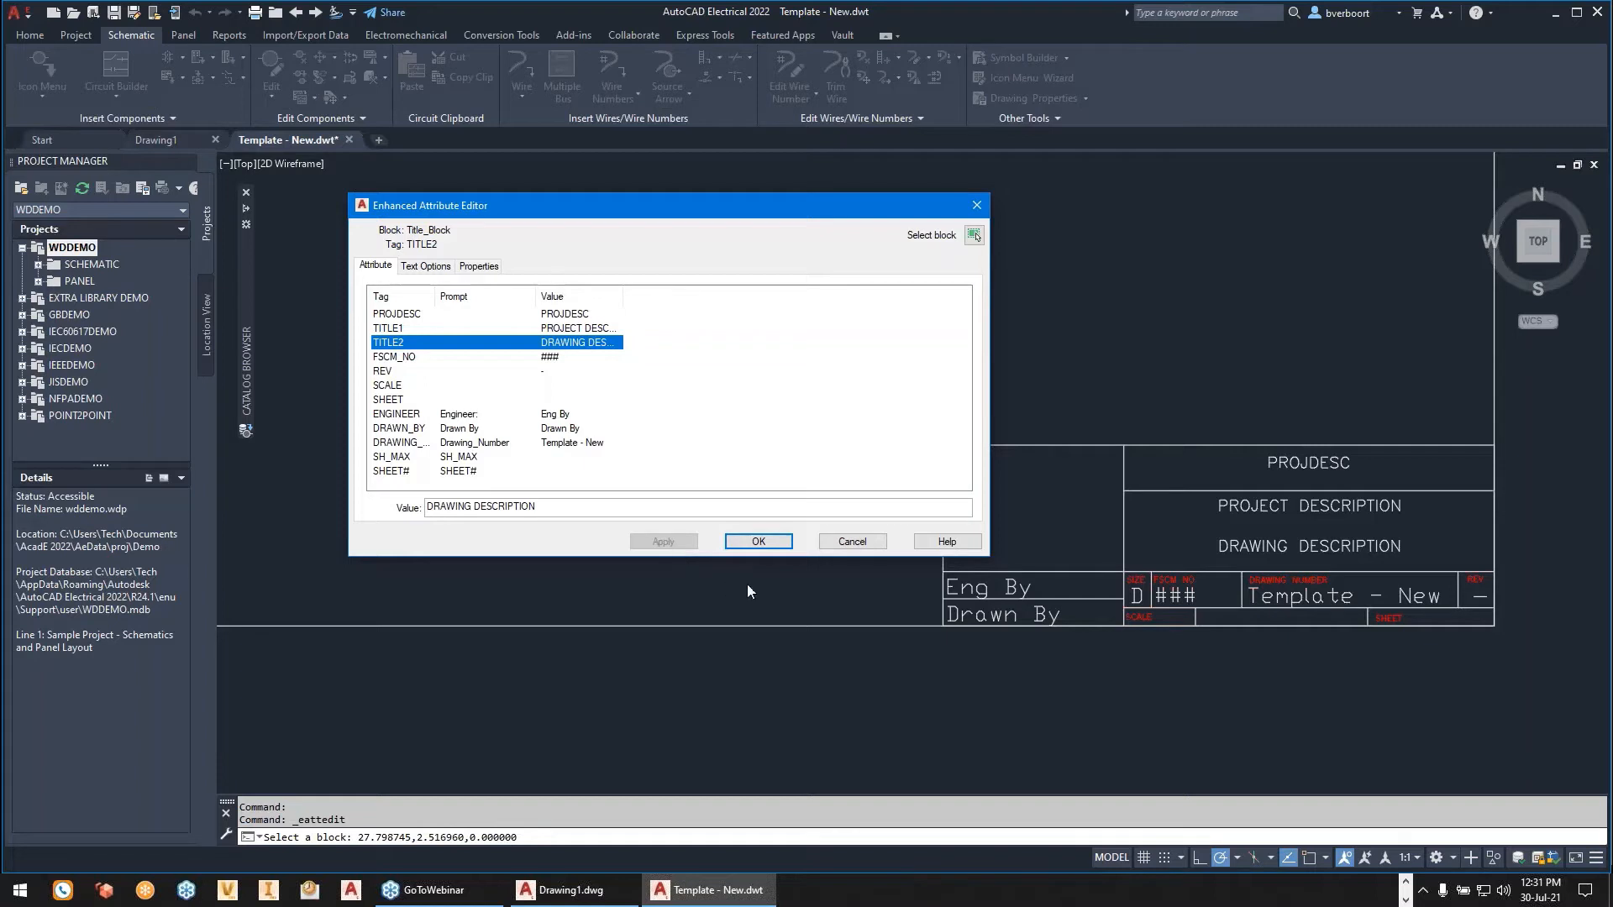
left_click(774, 546)
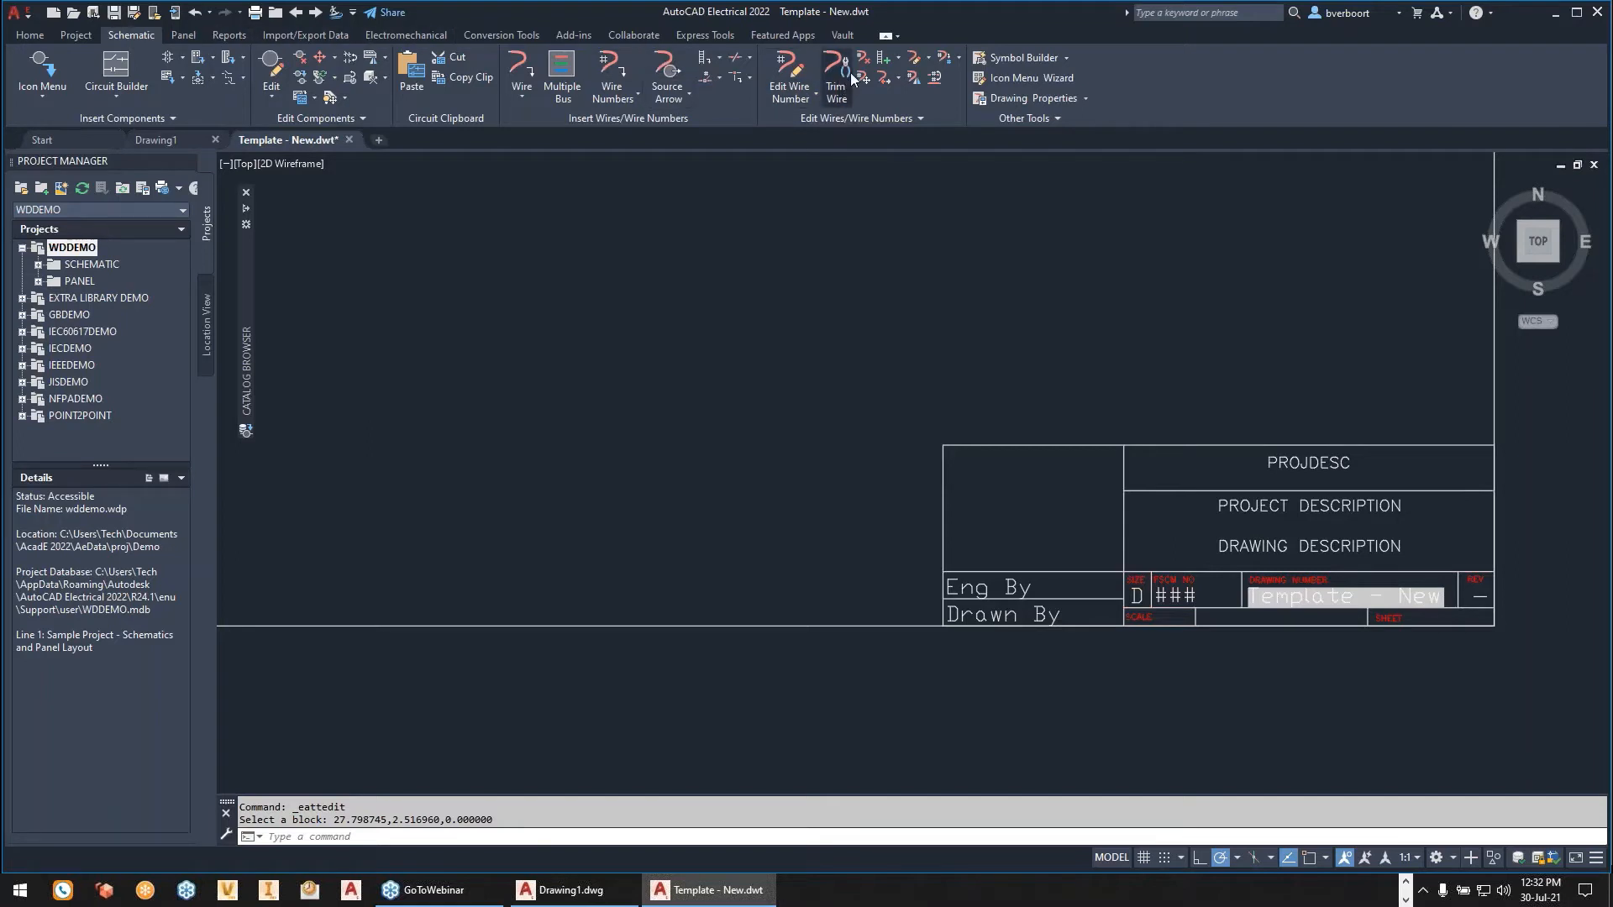
- Start editing the template's wire types and add one with wire color BLU and size 12AWG
left_click(915, 61)
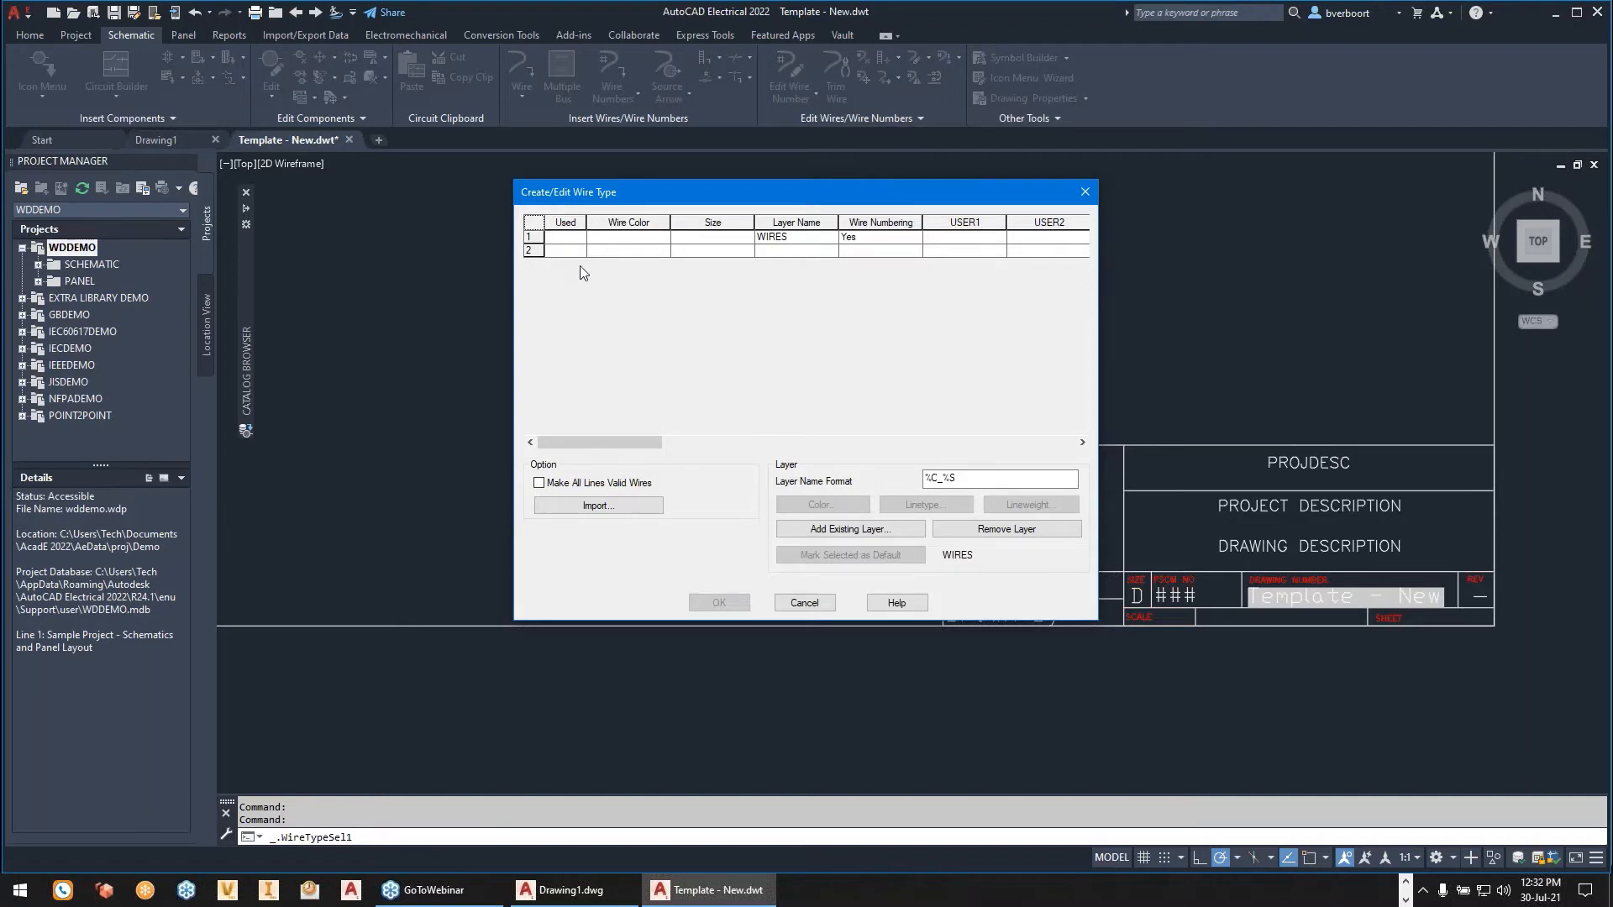
left_click(600, 251)
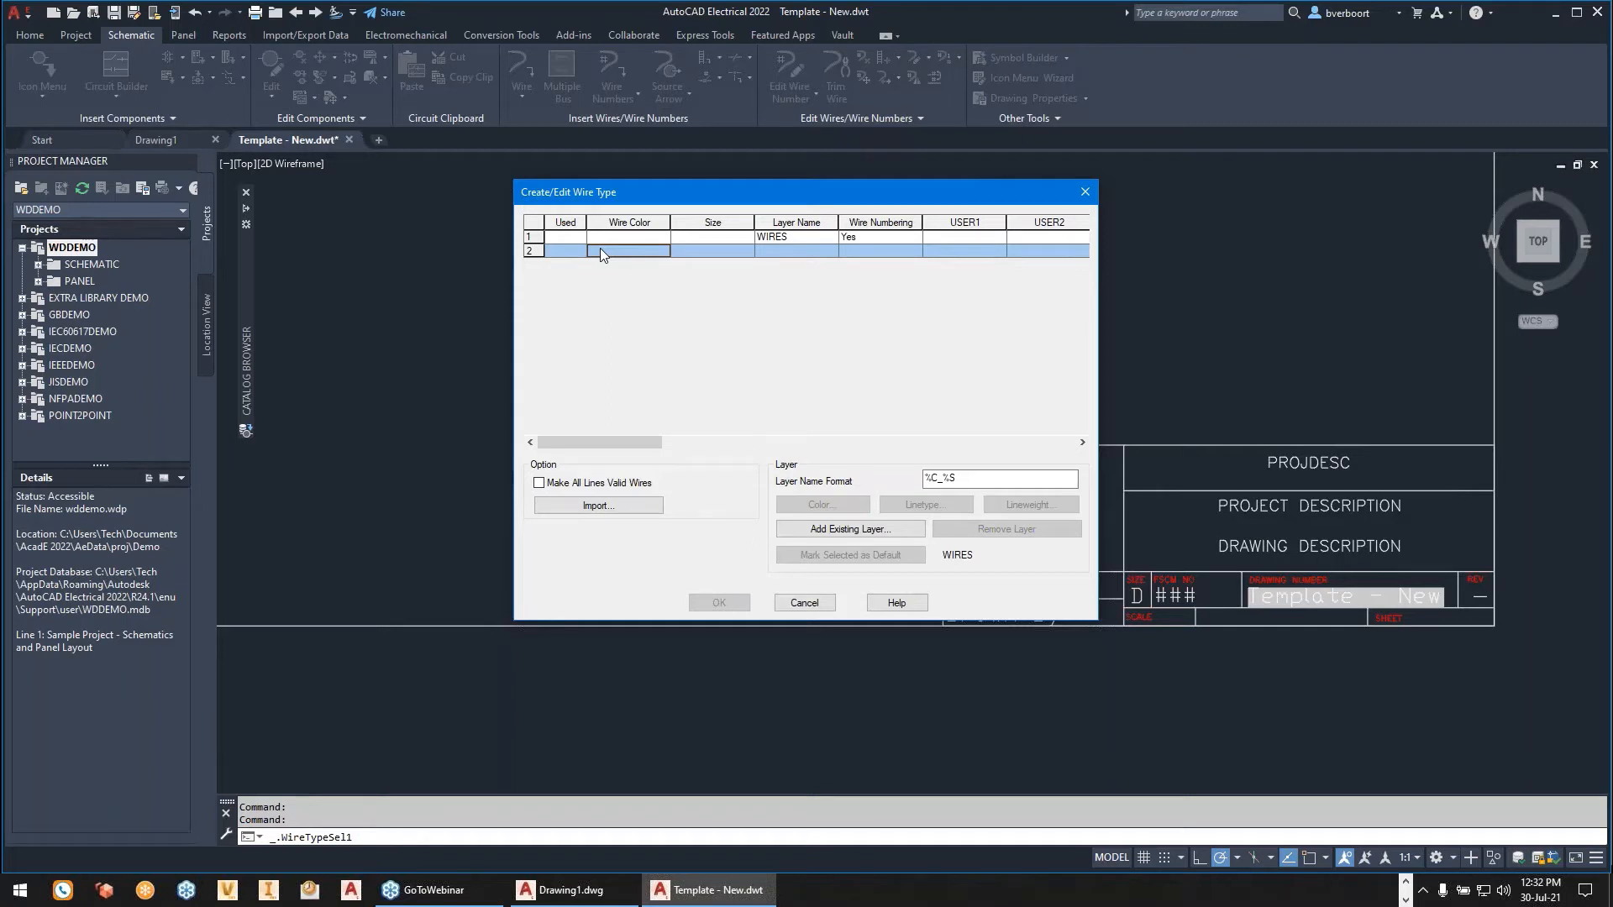
type("BLU")
key("Tab")
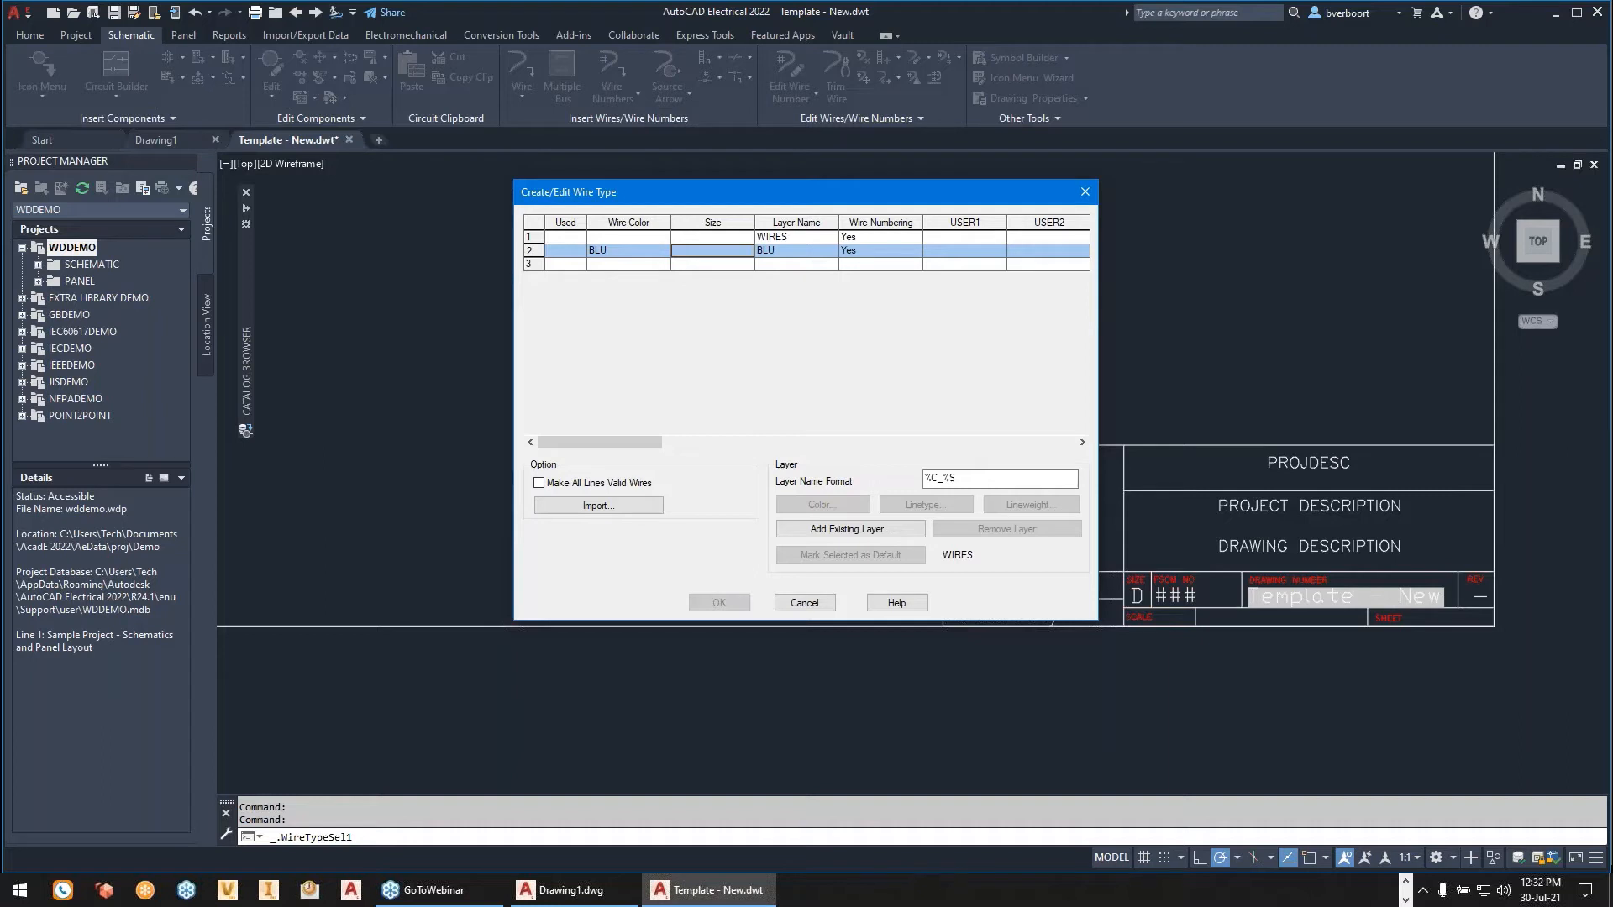
type("12AWG")
key("Tab")
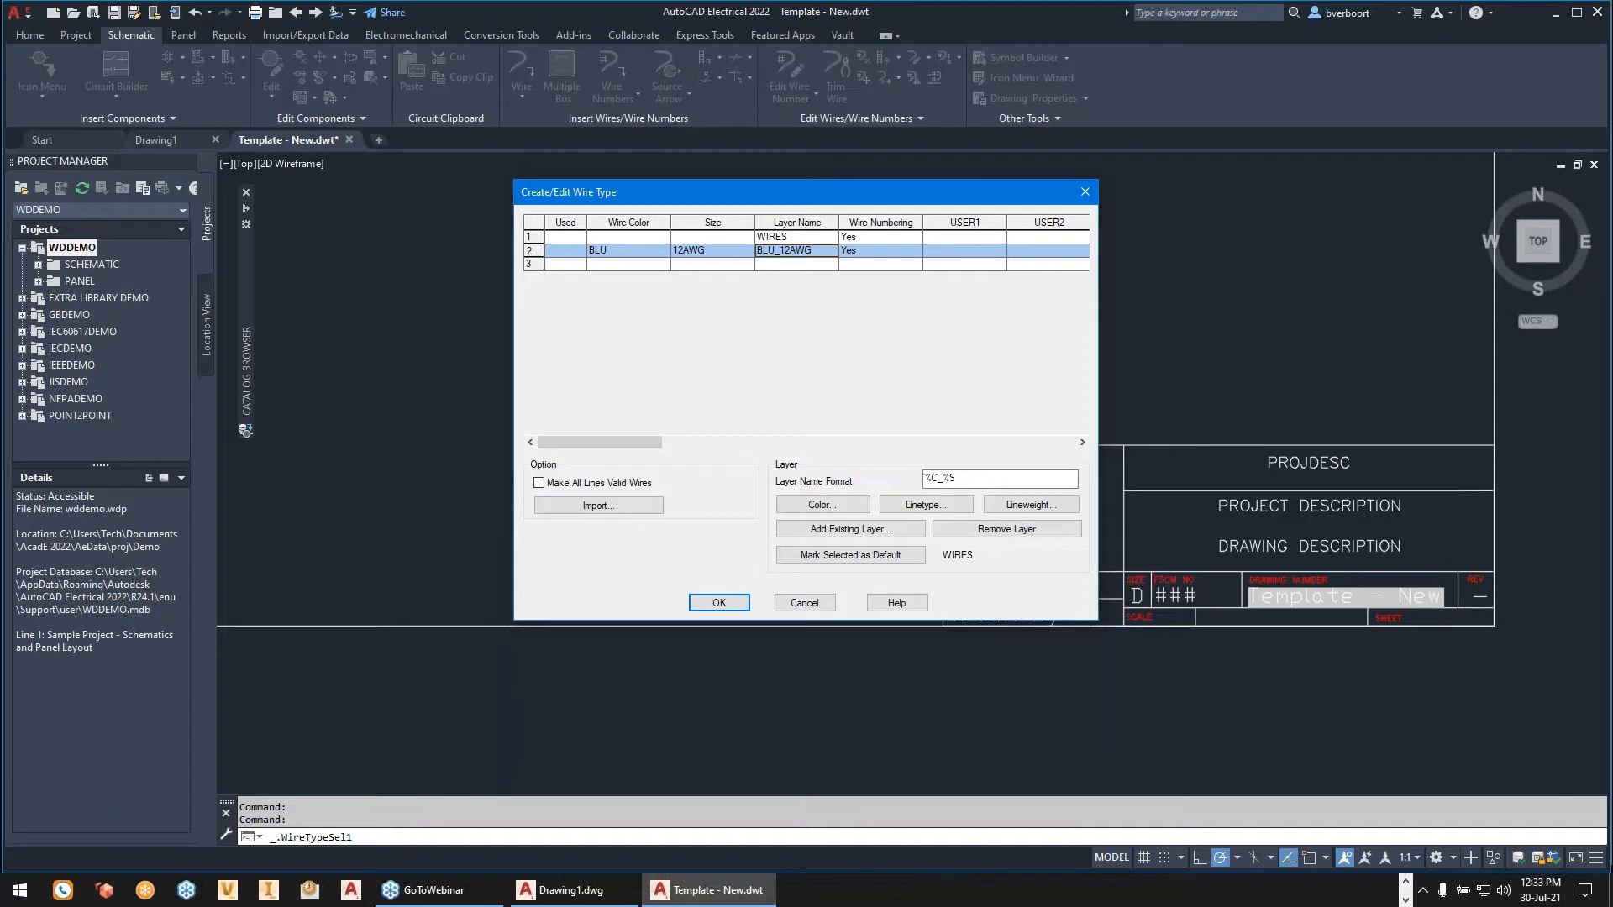
- Add another wire type with wire color BLU and size 14AWG
left_click(558, 265)
left_click(614, 265)
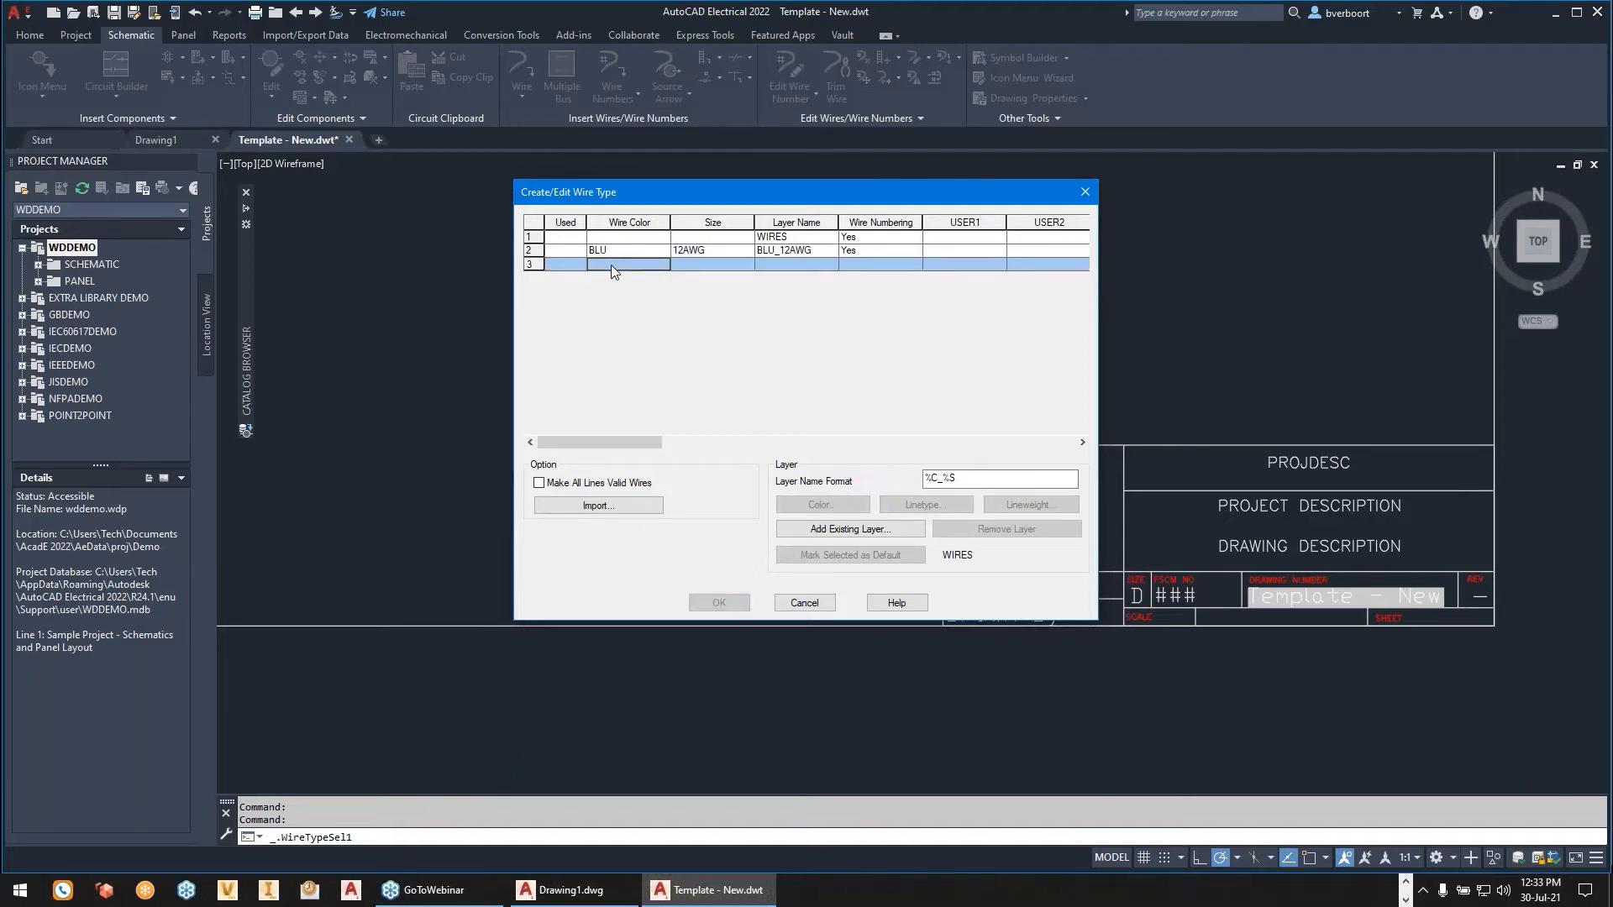
type("BLU")
key("Tab")
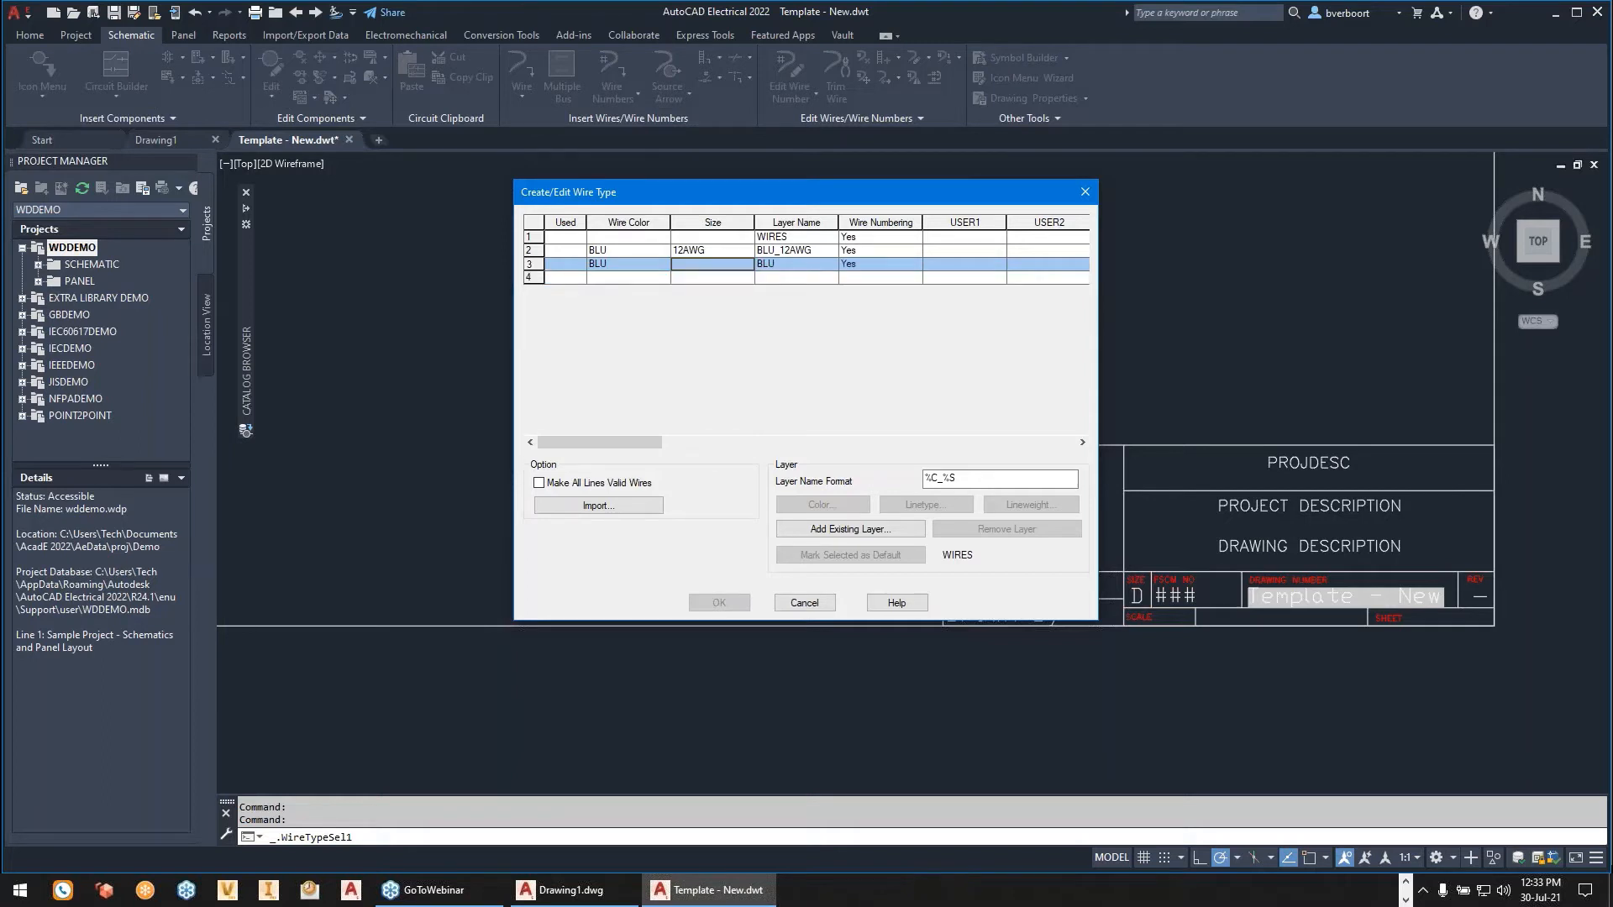
type("14AWG")
key("Tab")
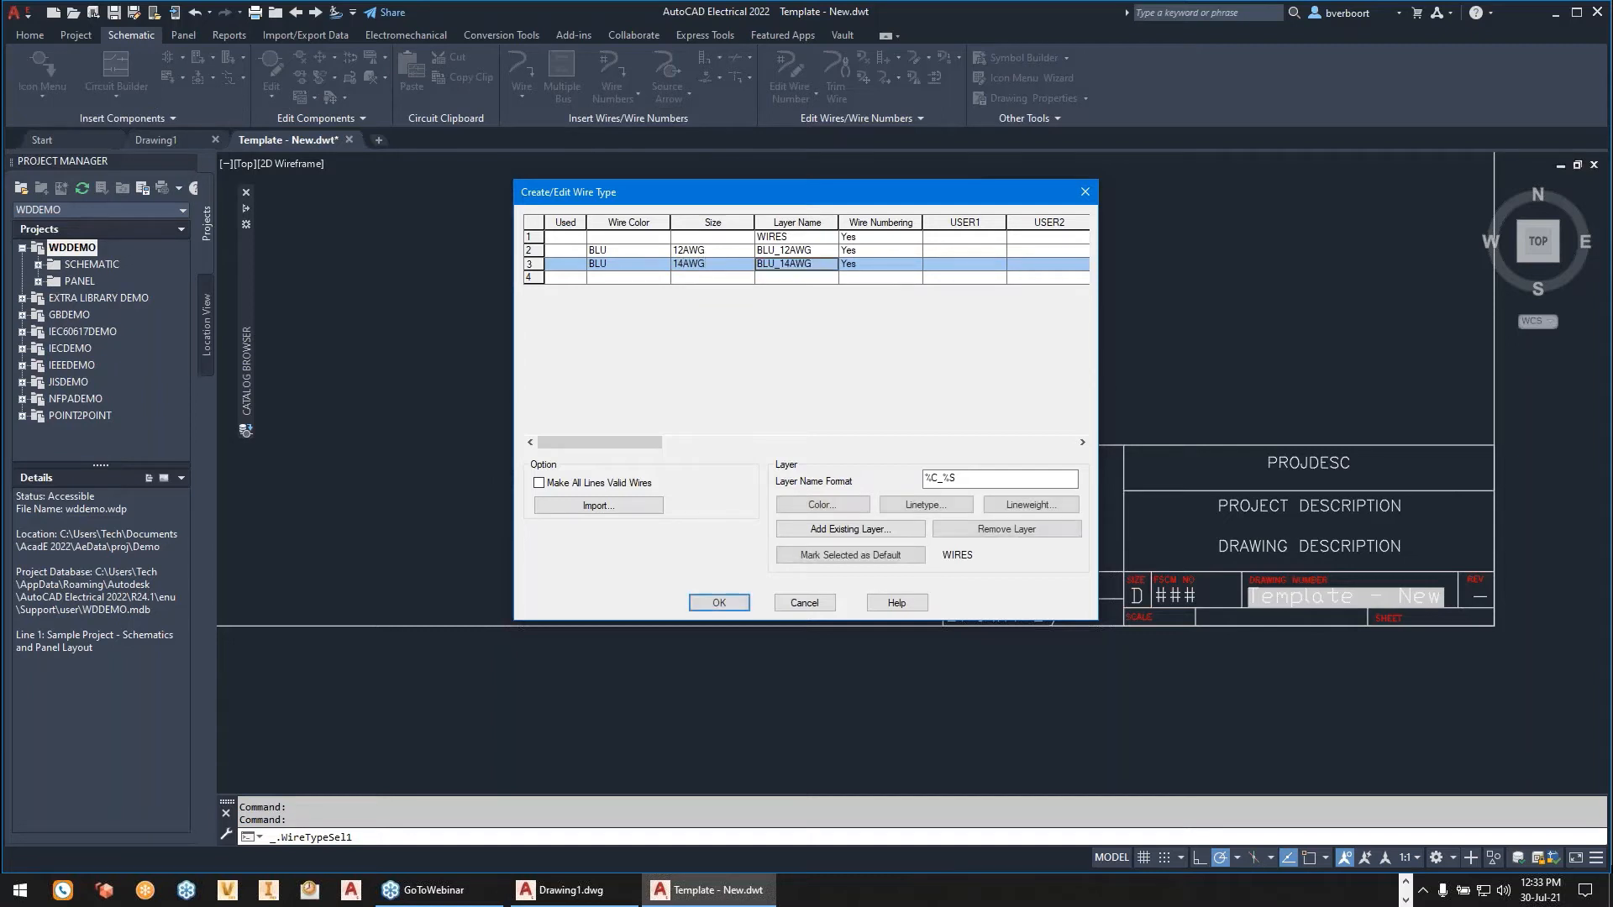
- Add a wire type with wire color RED and size 14AWG, and save the wire type list
left_click(606, 278)
type("R")
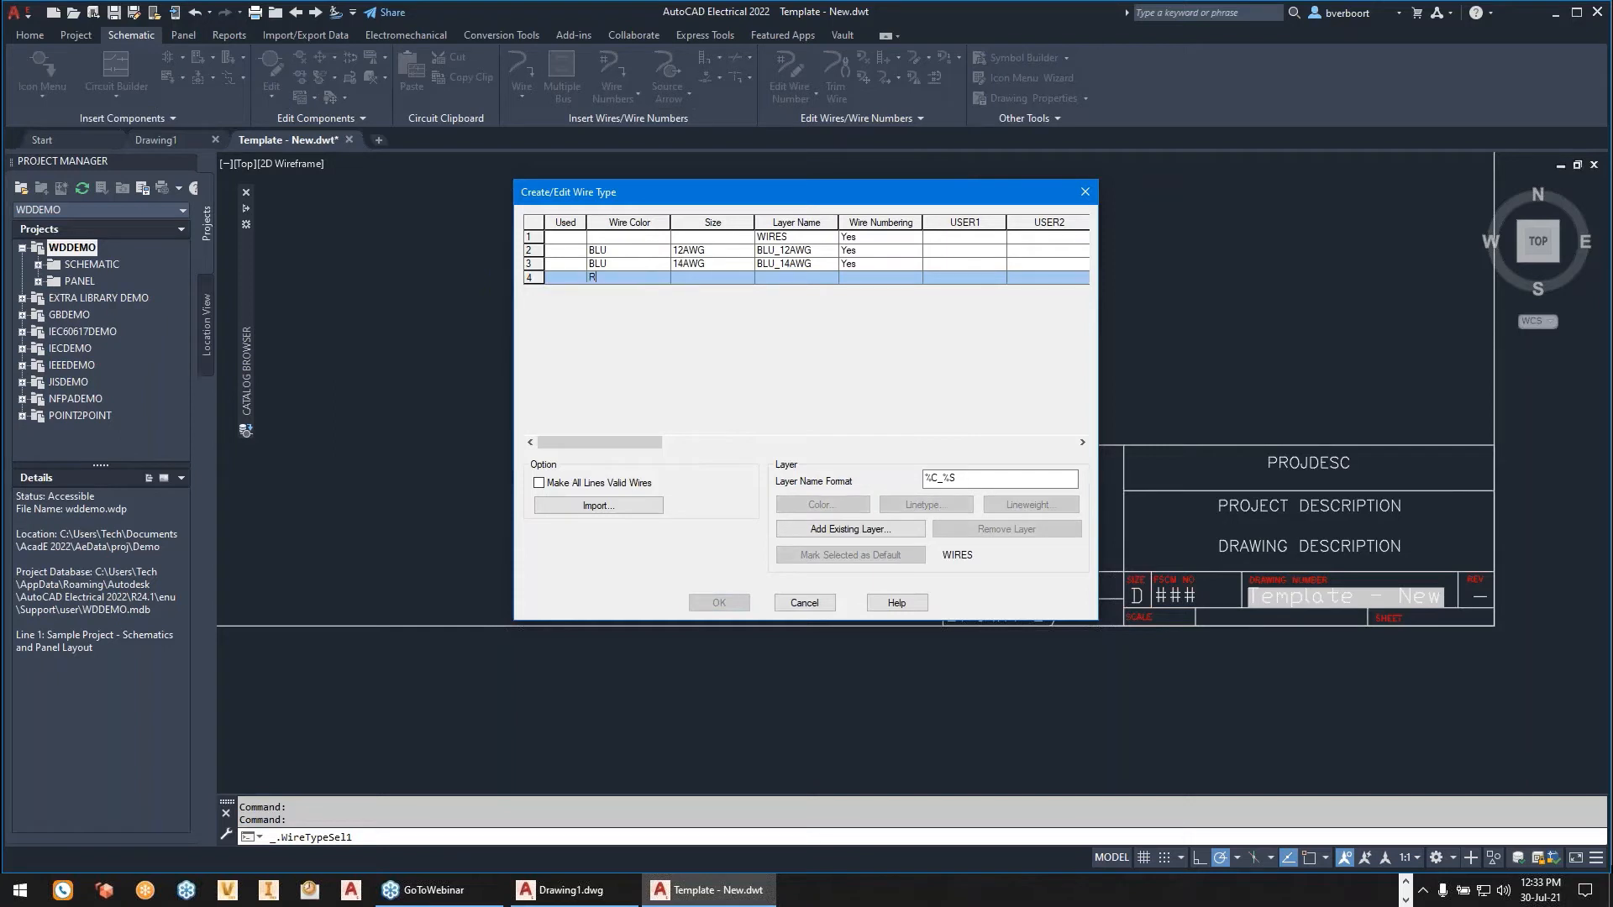
type("DED")
key("Tab")
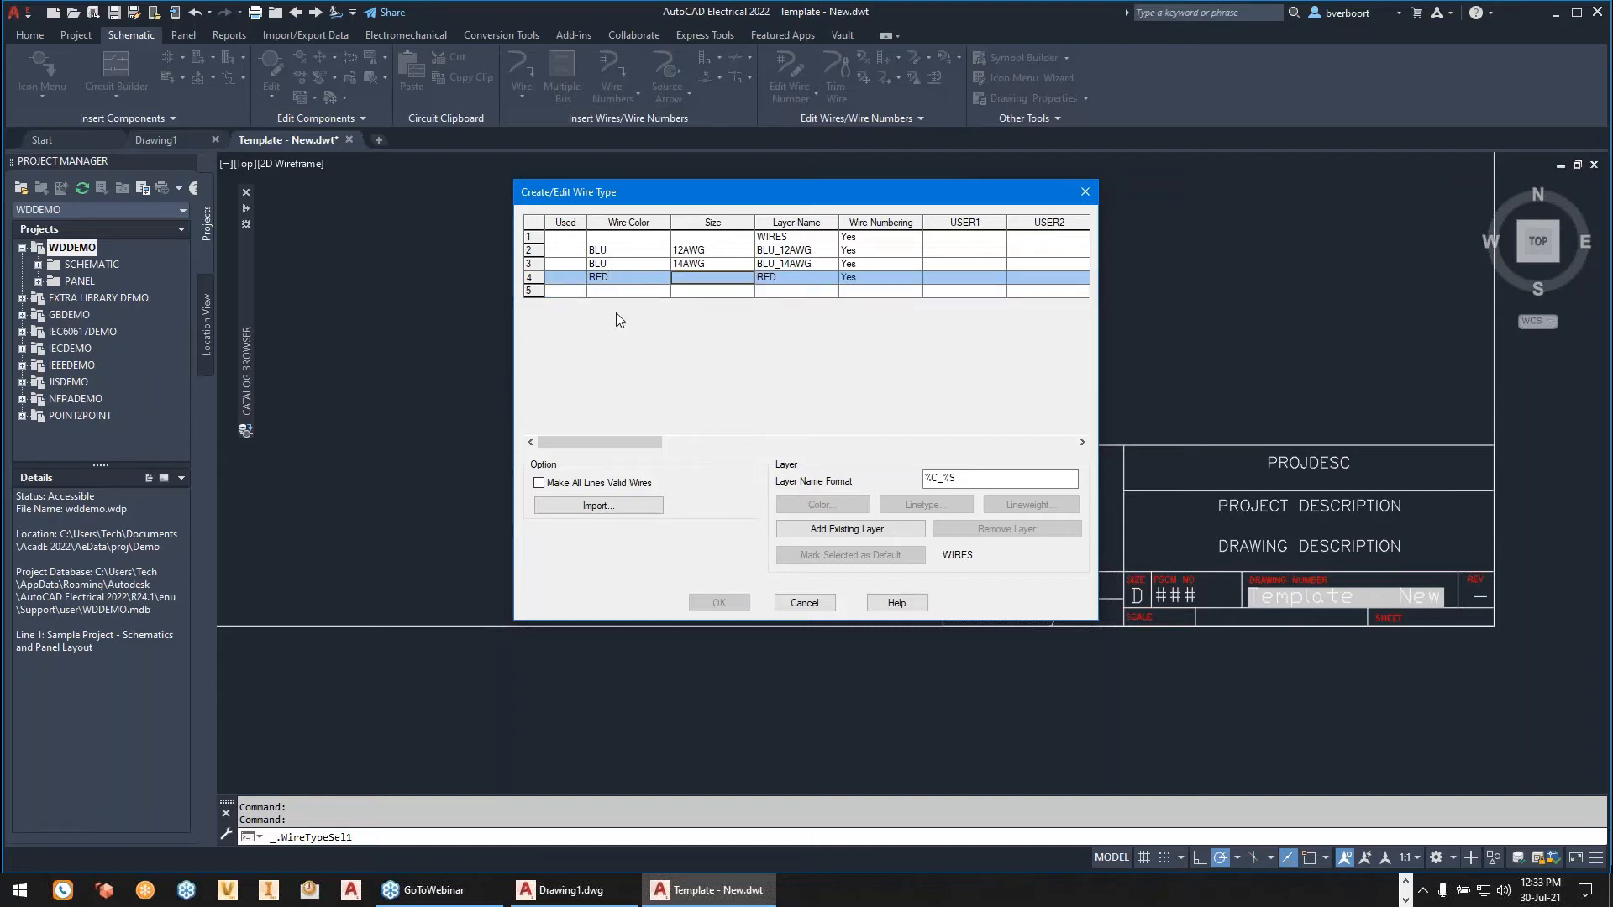
type("14AWG")
left_click(534, 276)
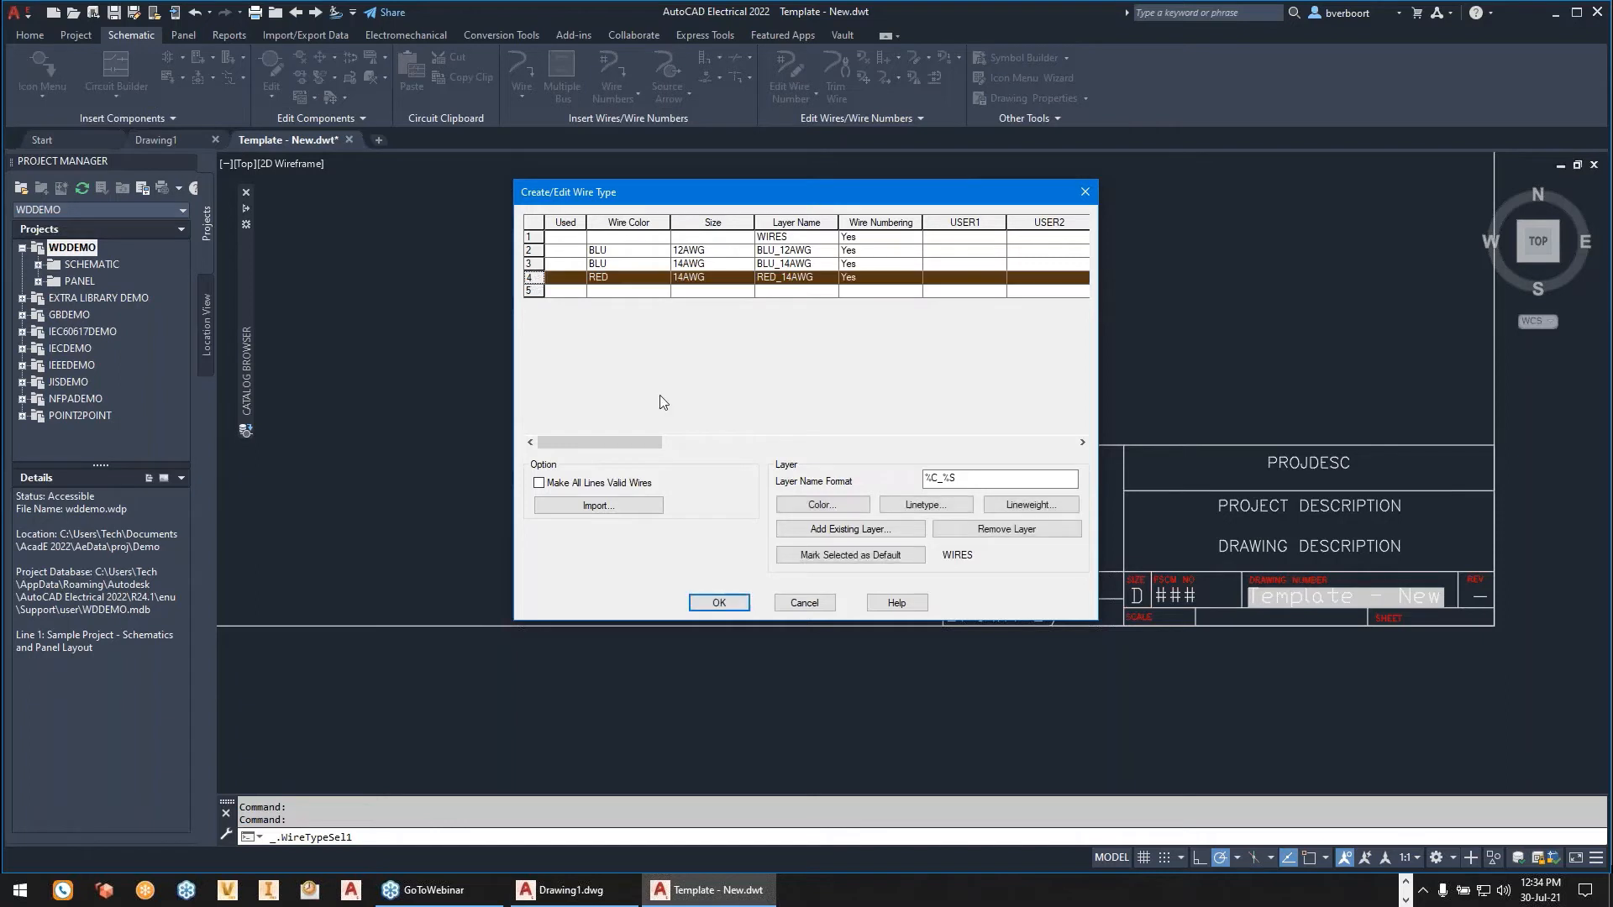
left_click(719, 602)
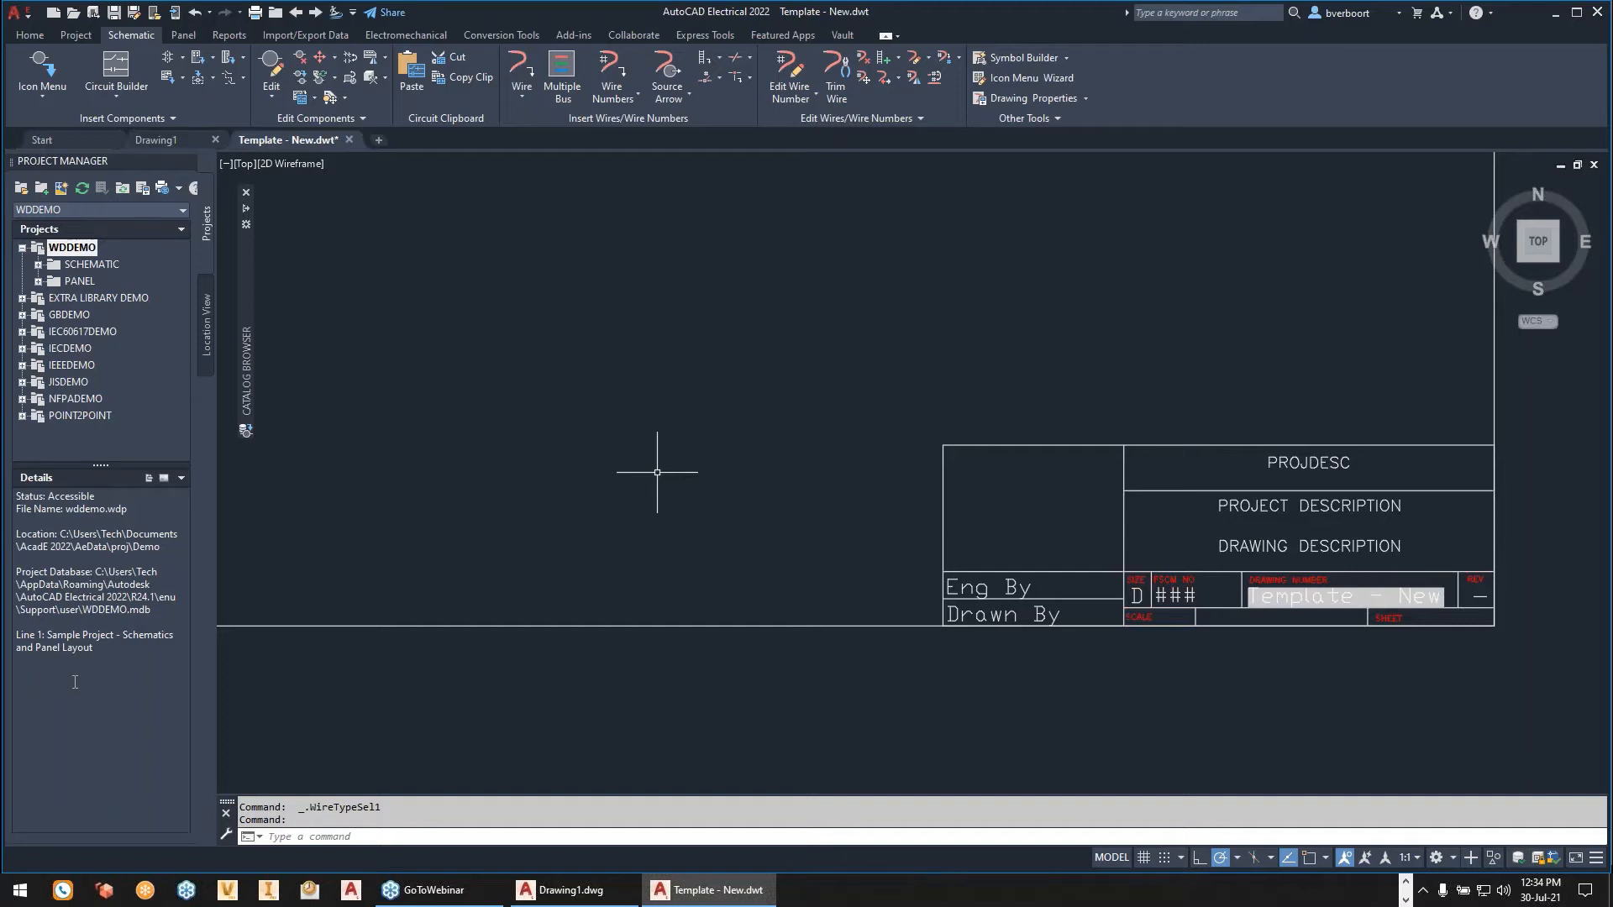
- Open the panel drawing configuration and allow the non-visible WD_PNLM block to be inserted into the template
left_click(180, 34)
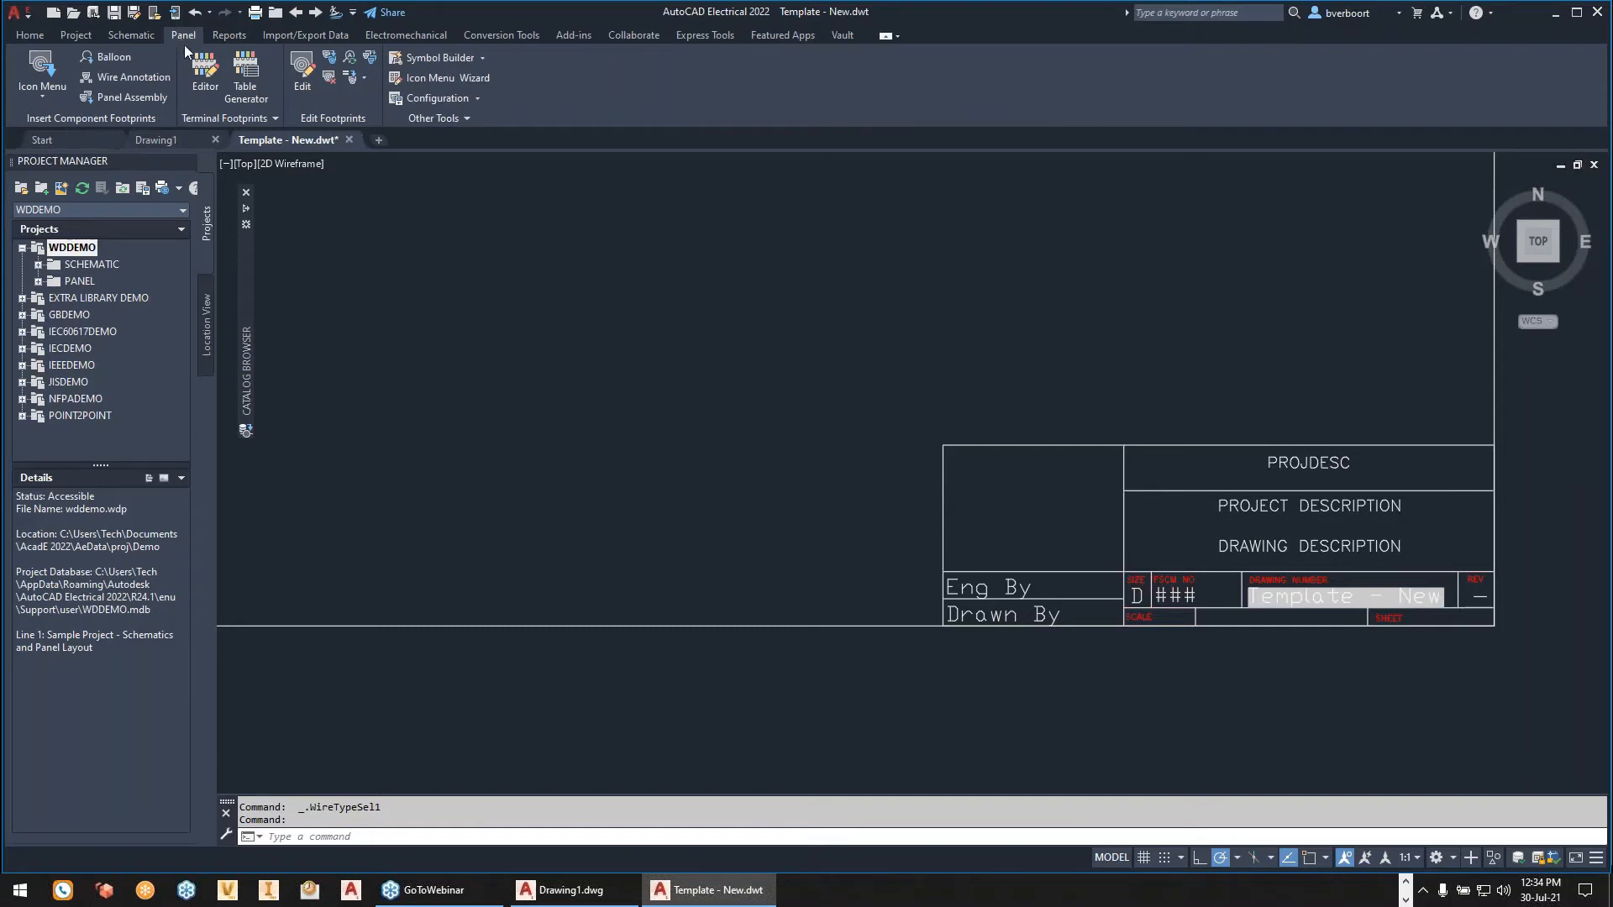
left_click(479, 99)
left_click(466, 126)
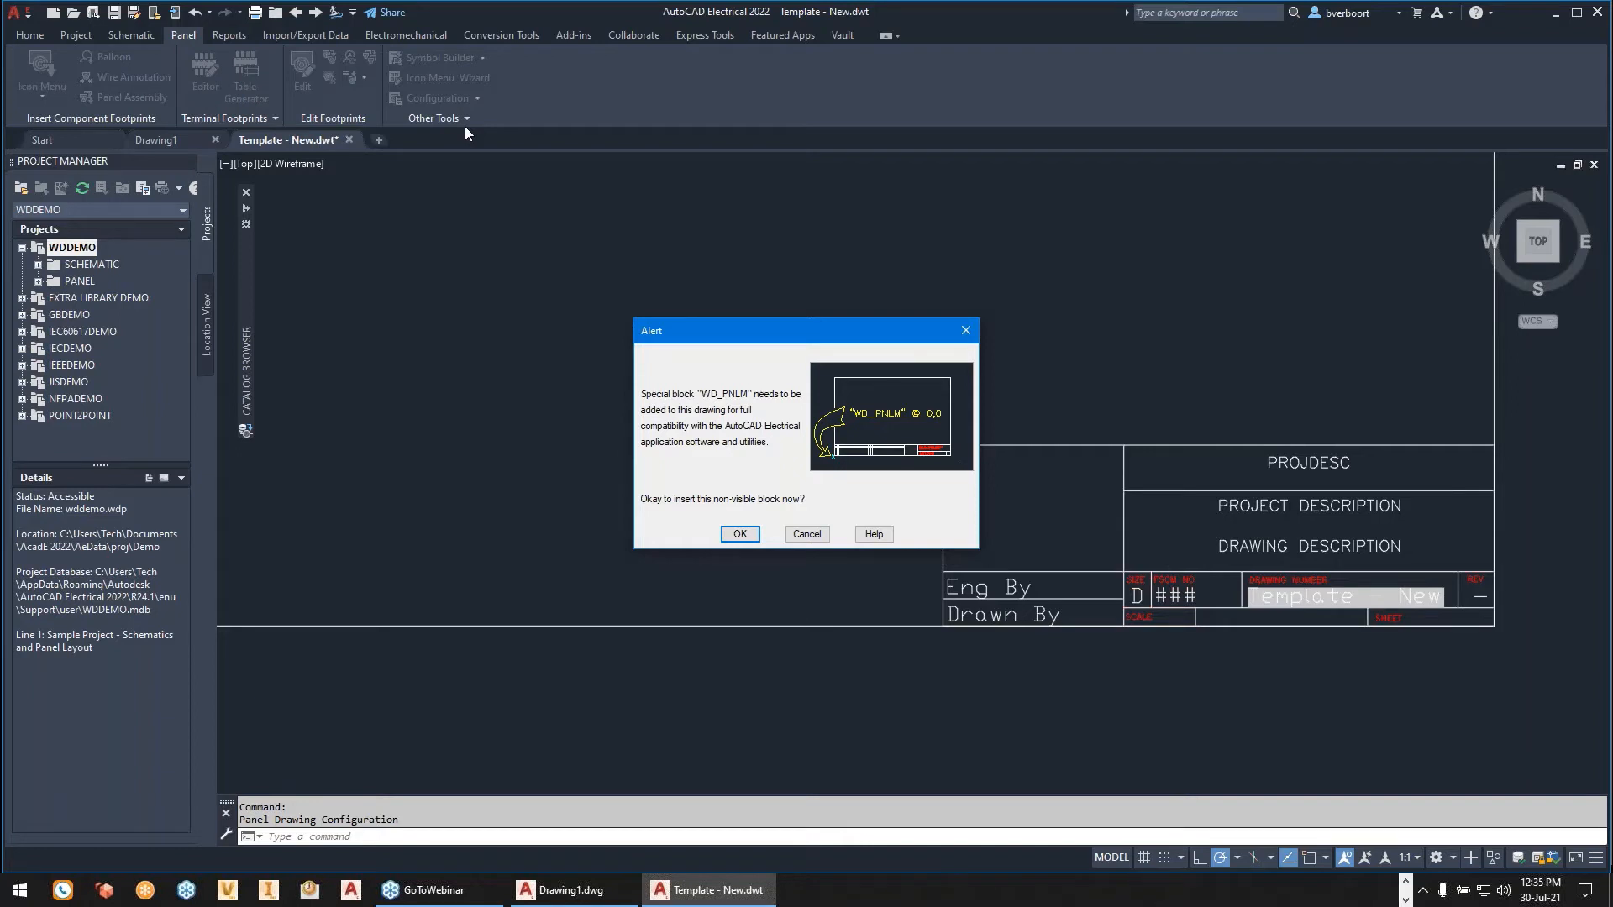
left_click(740, 536)
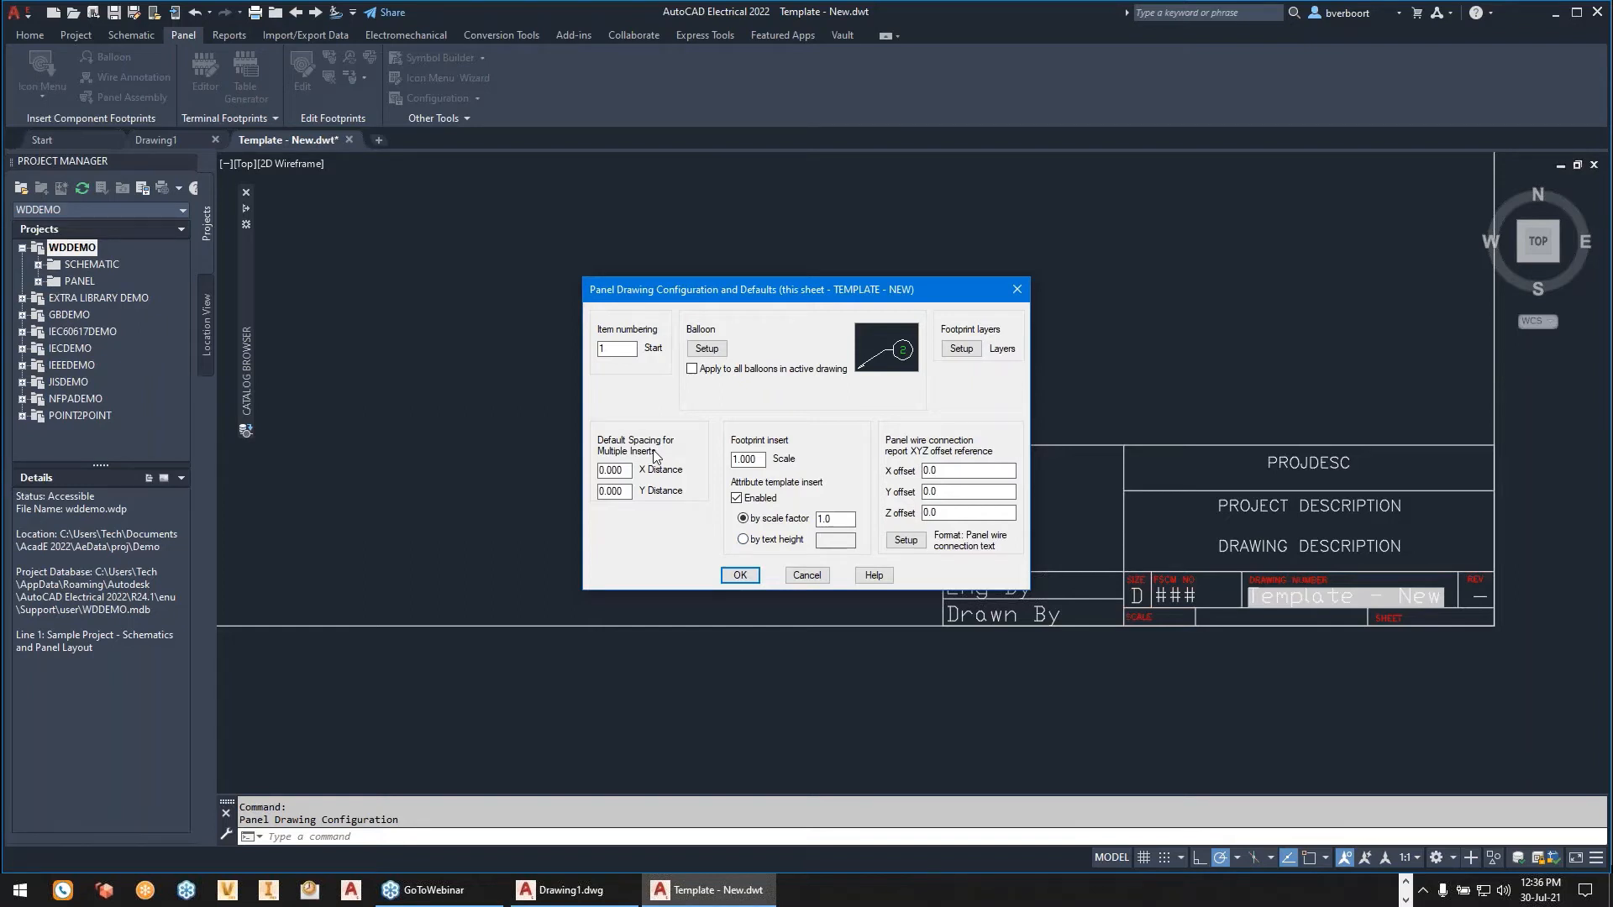
- Set the circular panel balloon's diameter to .255 in the balloon setup
left_click(707, 349)
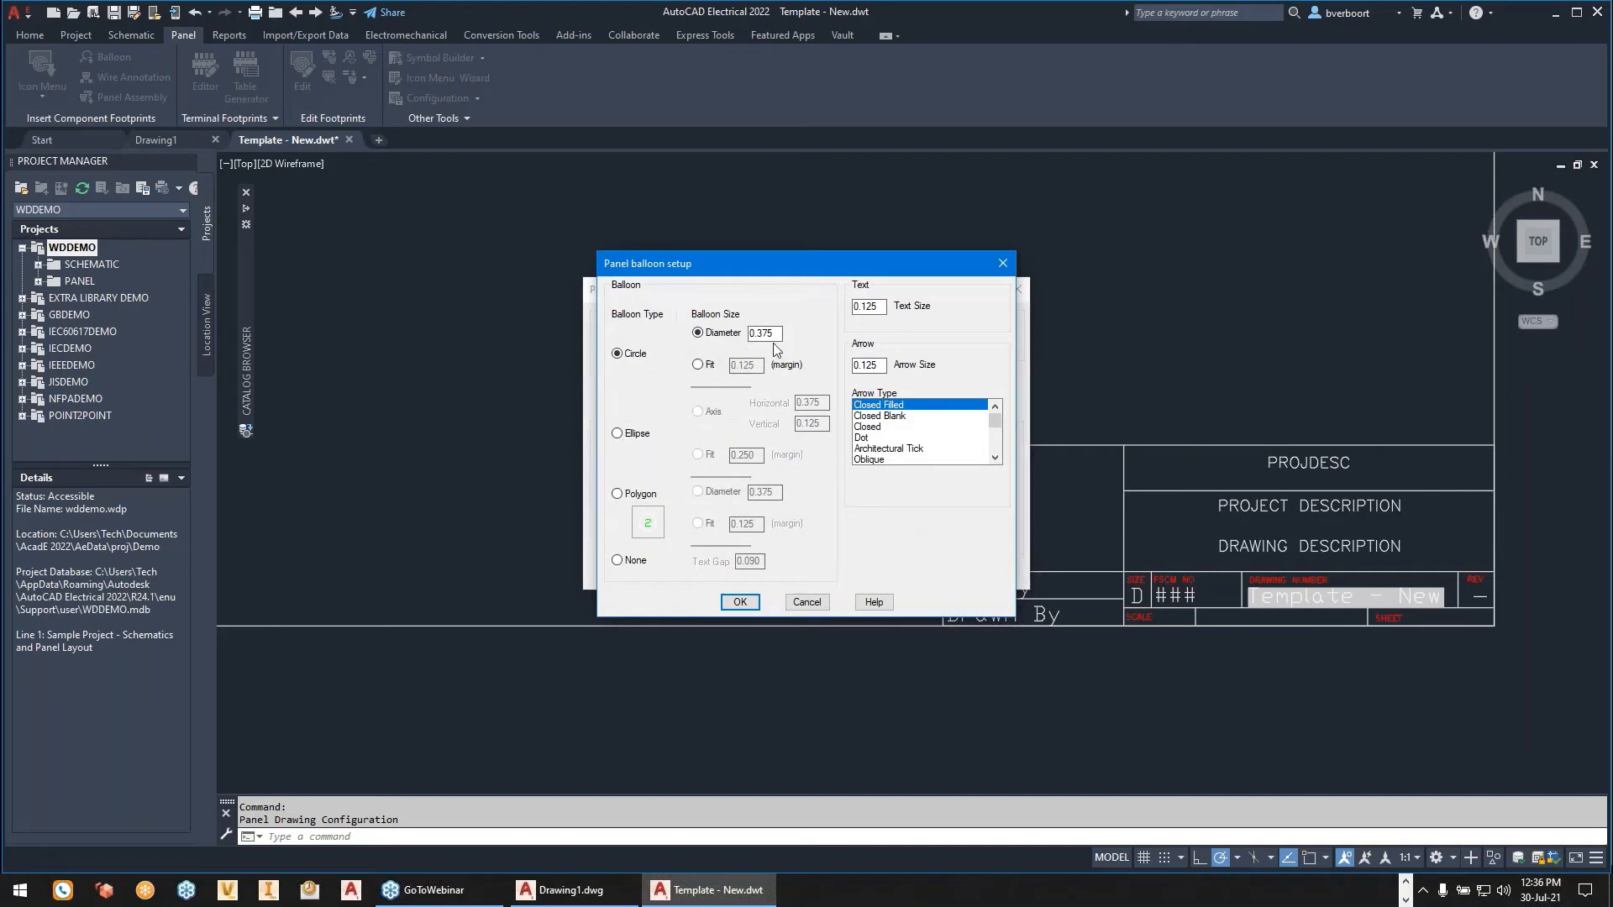
left_click_drag(778, 334, 742, 339)
type(".20")
key("BackSpace")
key("BackSpace")
type("255")
left_click(740, 601)
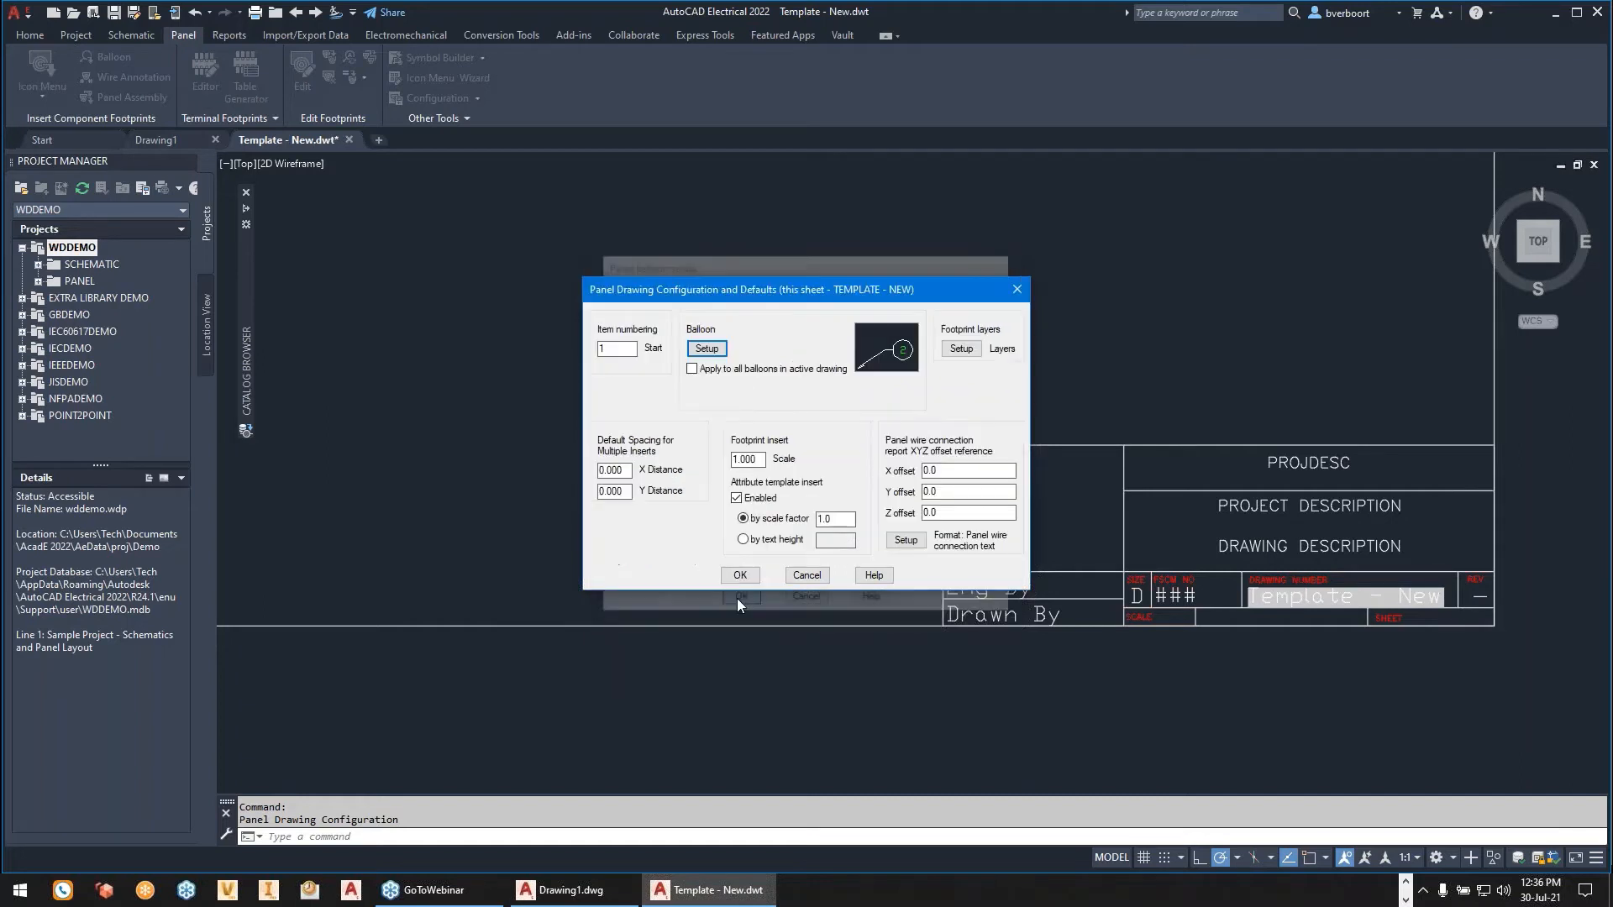
- Review and accept the footprint's panel component layers, and save the panel drawing configuration
left_click(962, 349)
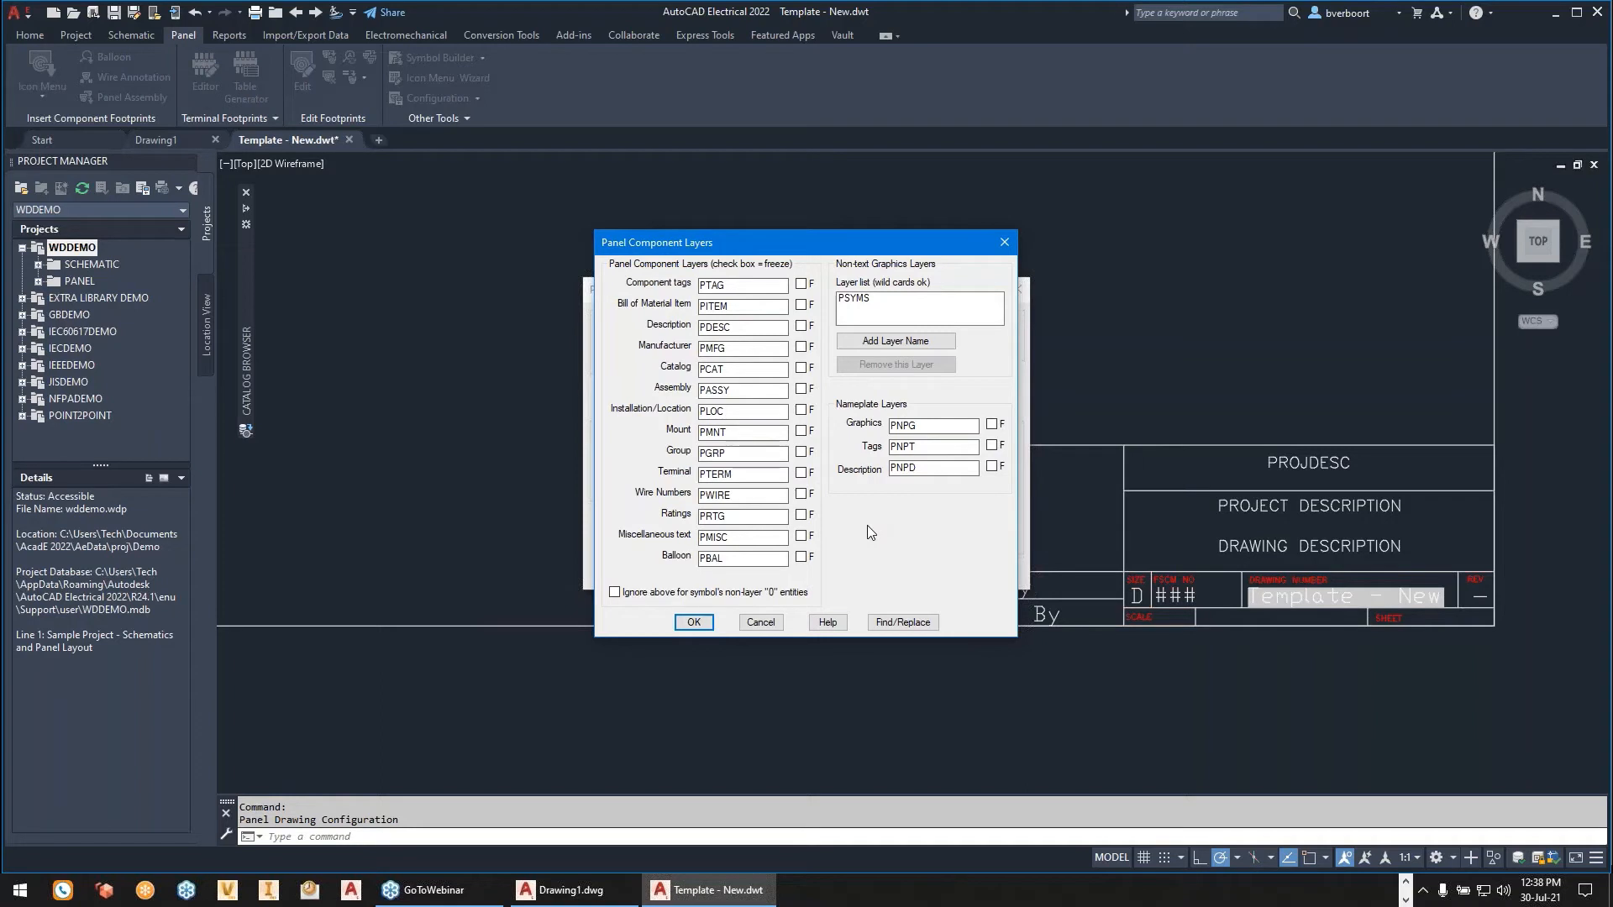
left_click(695, 622)
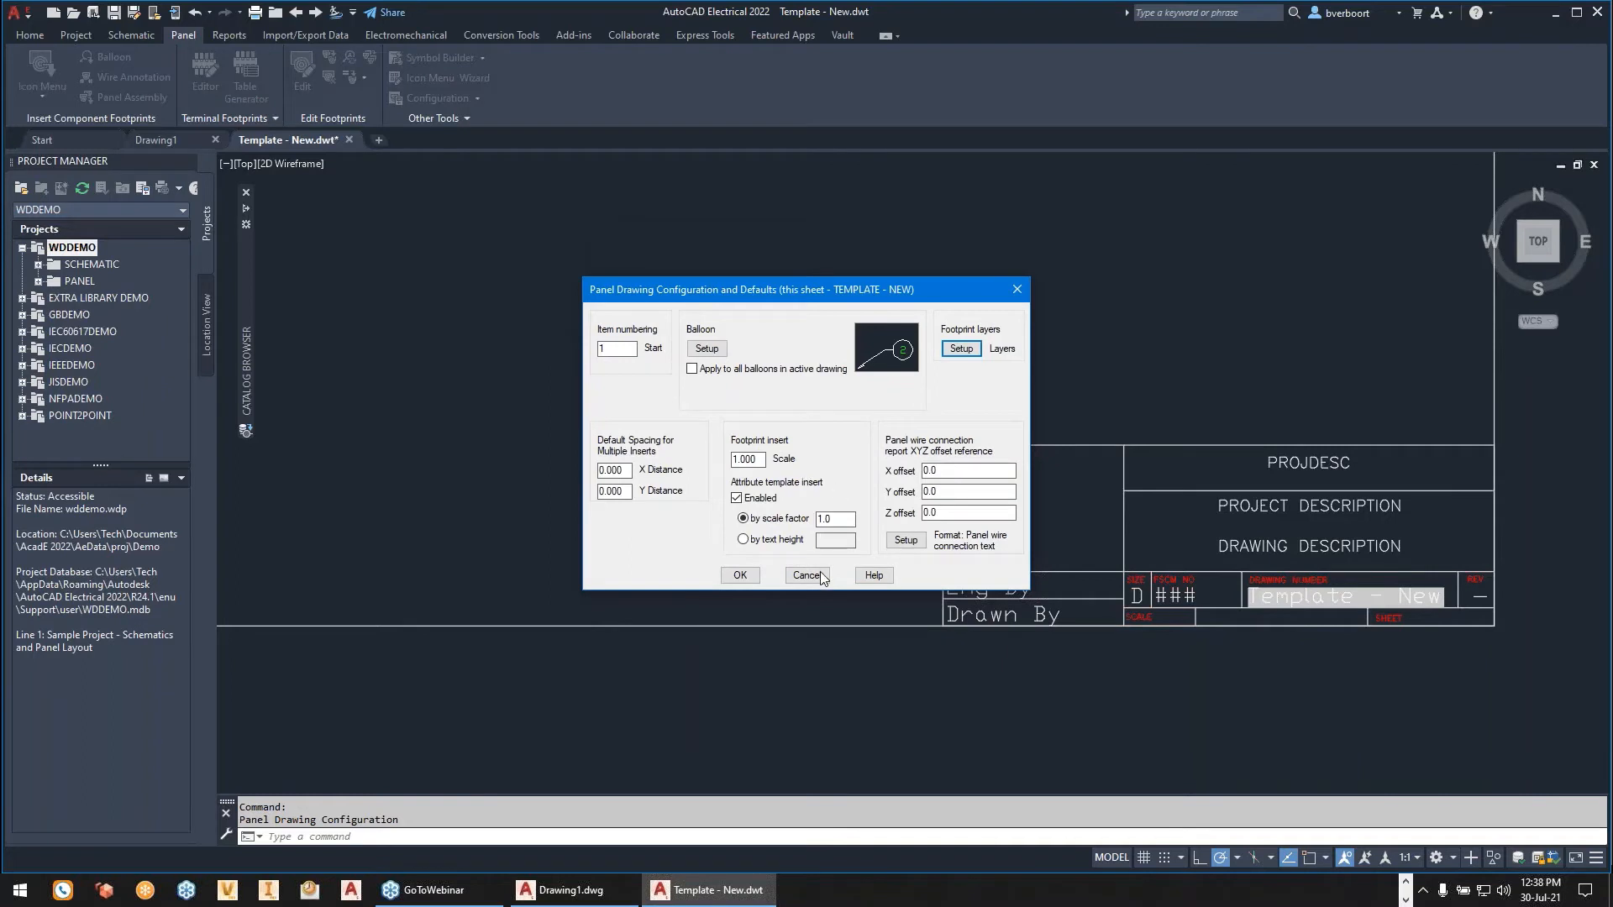
left_click(740, 577)
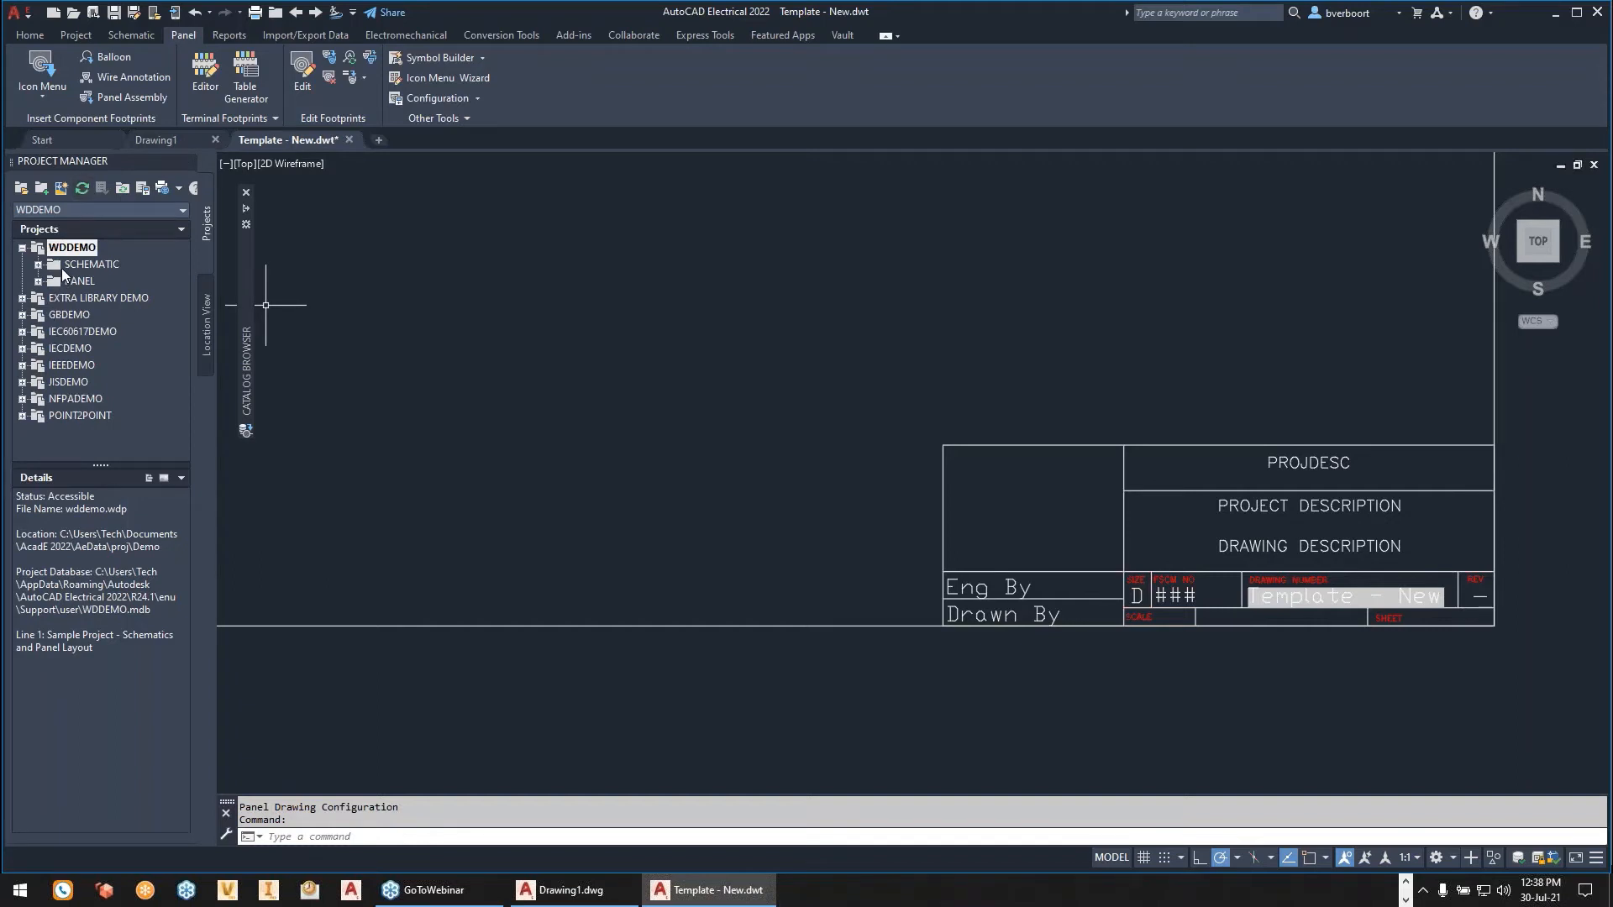
- Start a new electrical project and name it NEW PROJECT
left_click(42, 189)
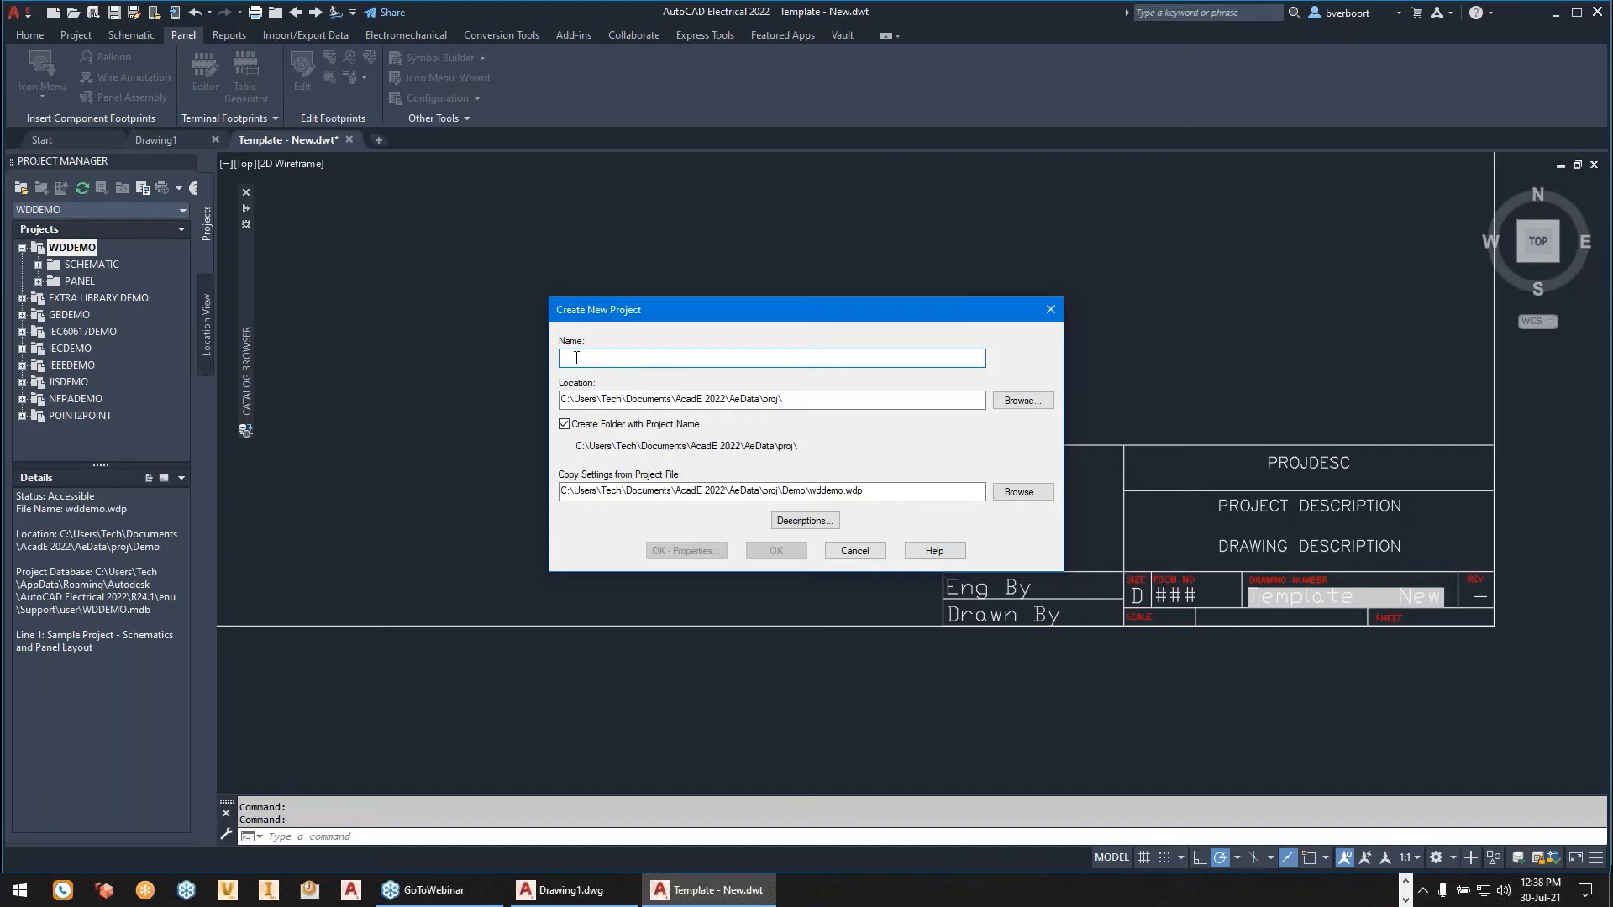
type("NE")
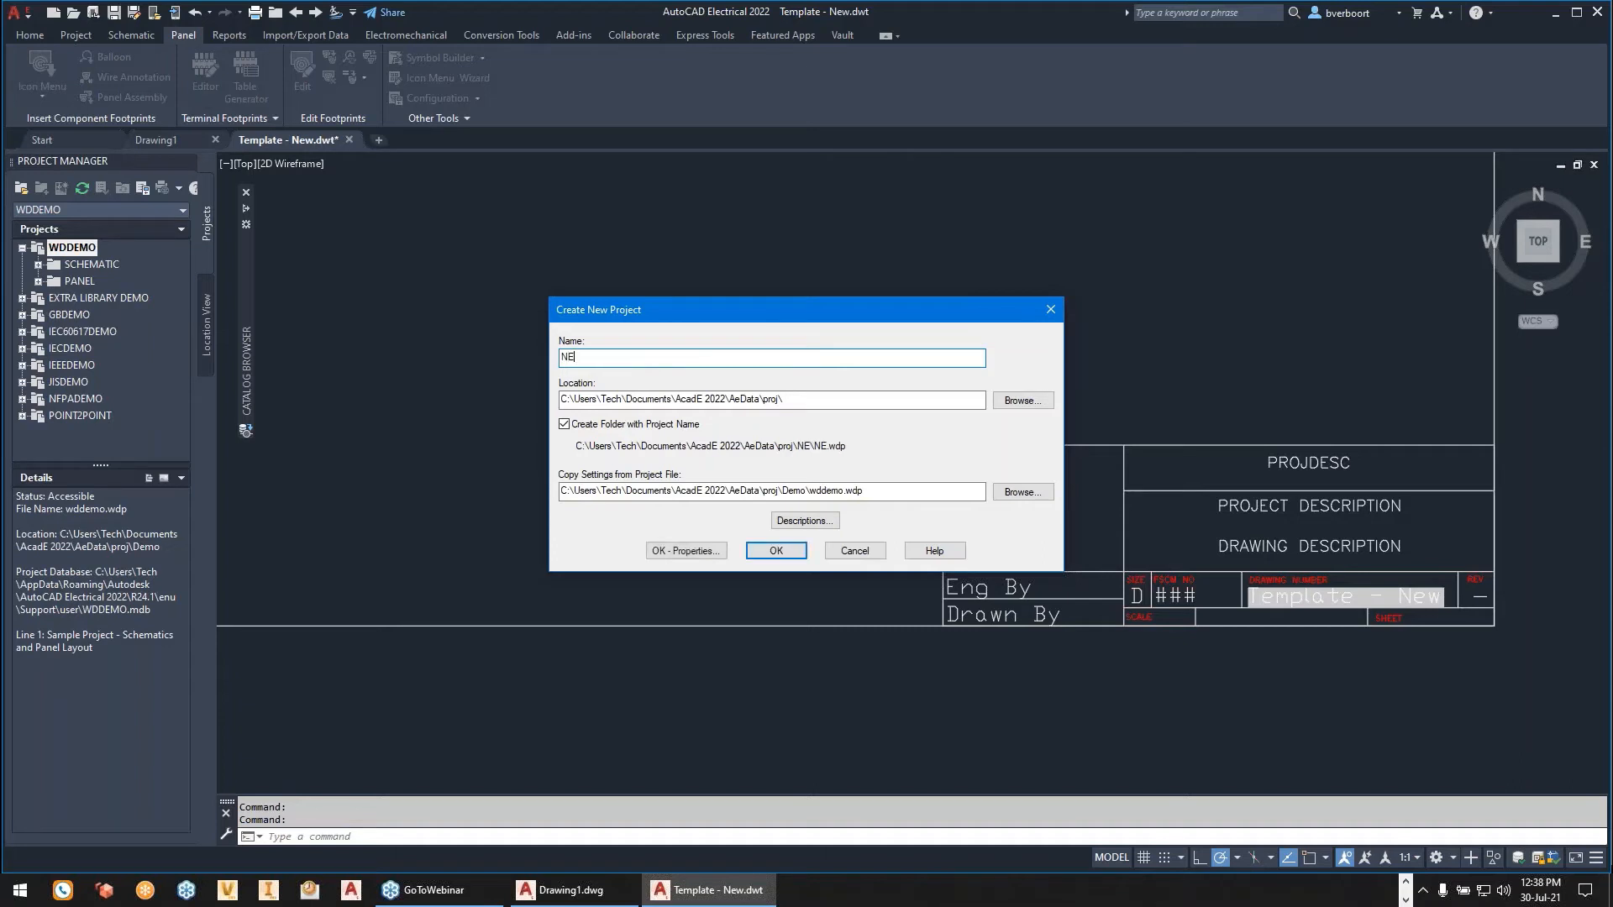
type("W PROJECY")
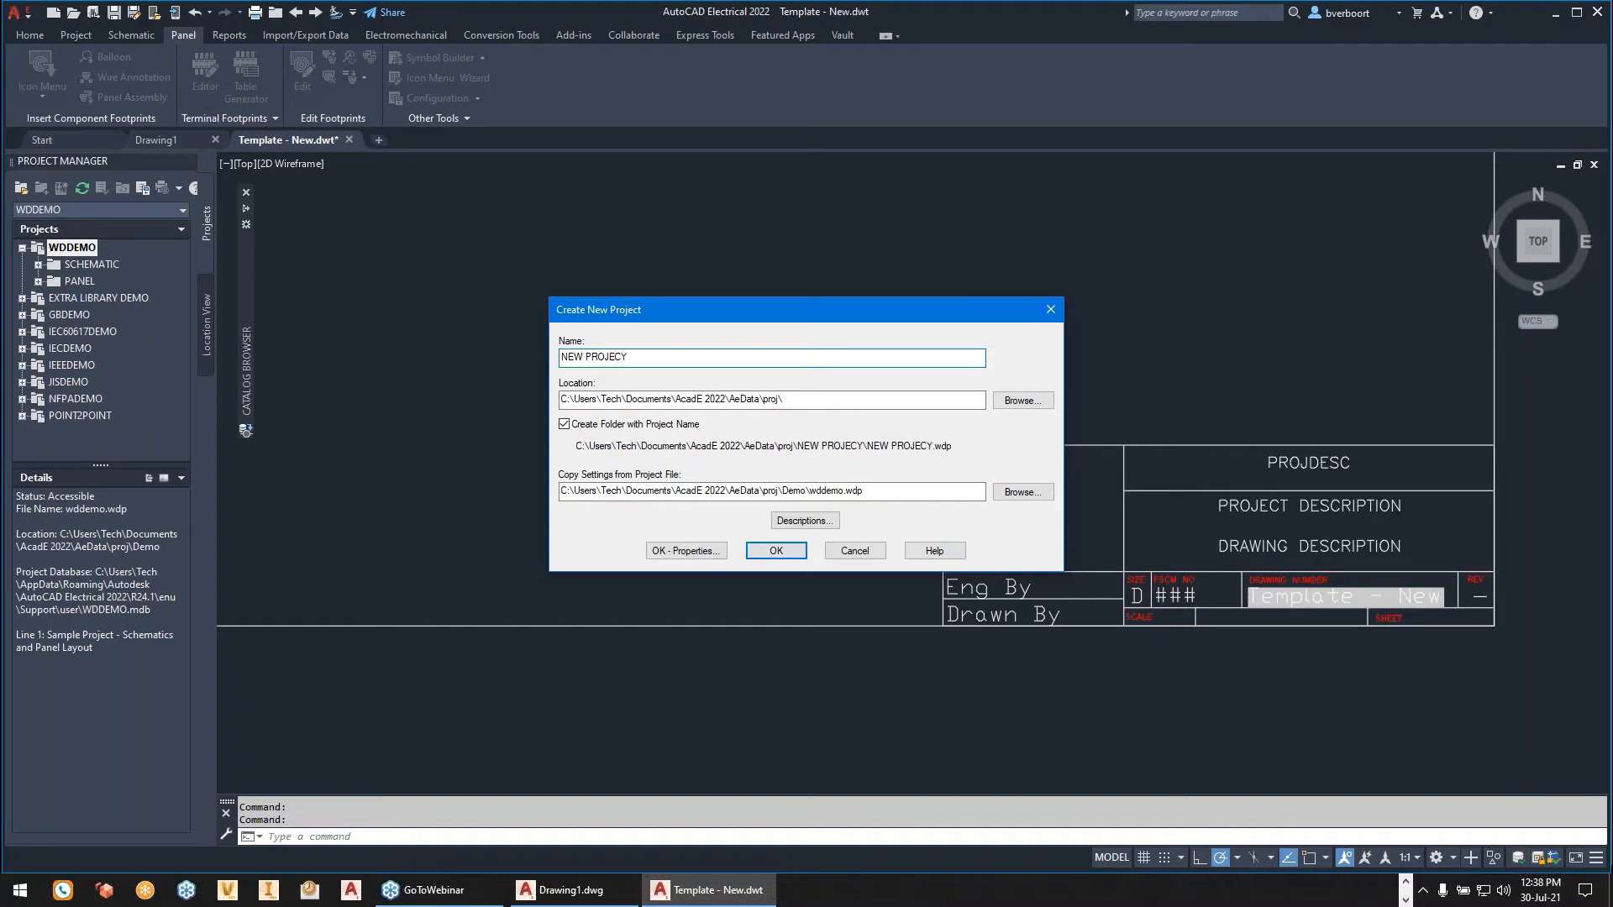
key("BackSpace")
type("T")
- Set the new project's location to the AutoCAD to AutoCAD Electrical Webinar folder on the Desktop
left_click(1017, 401)
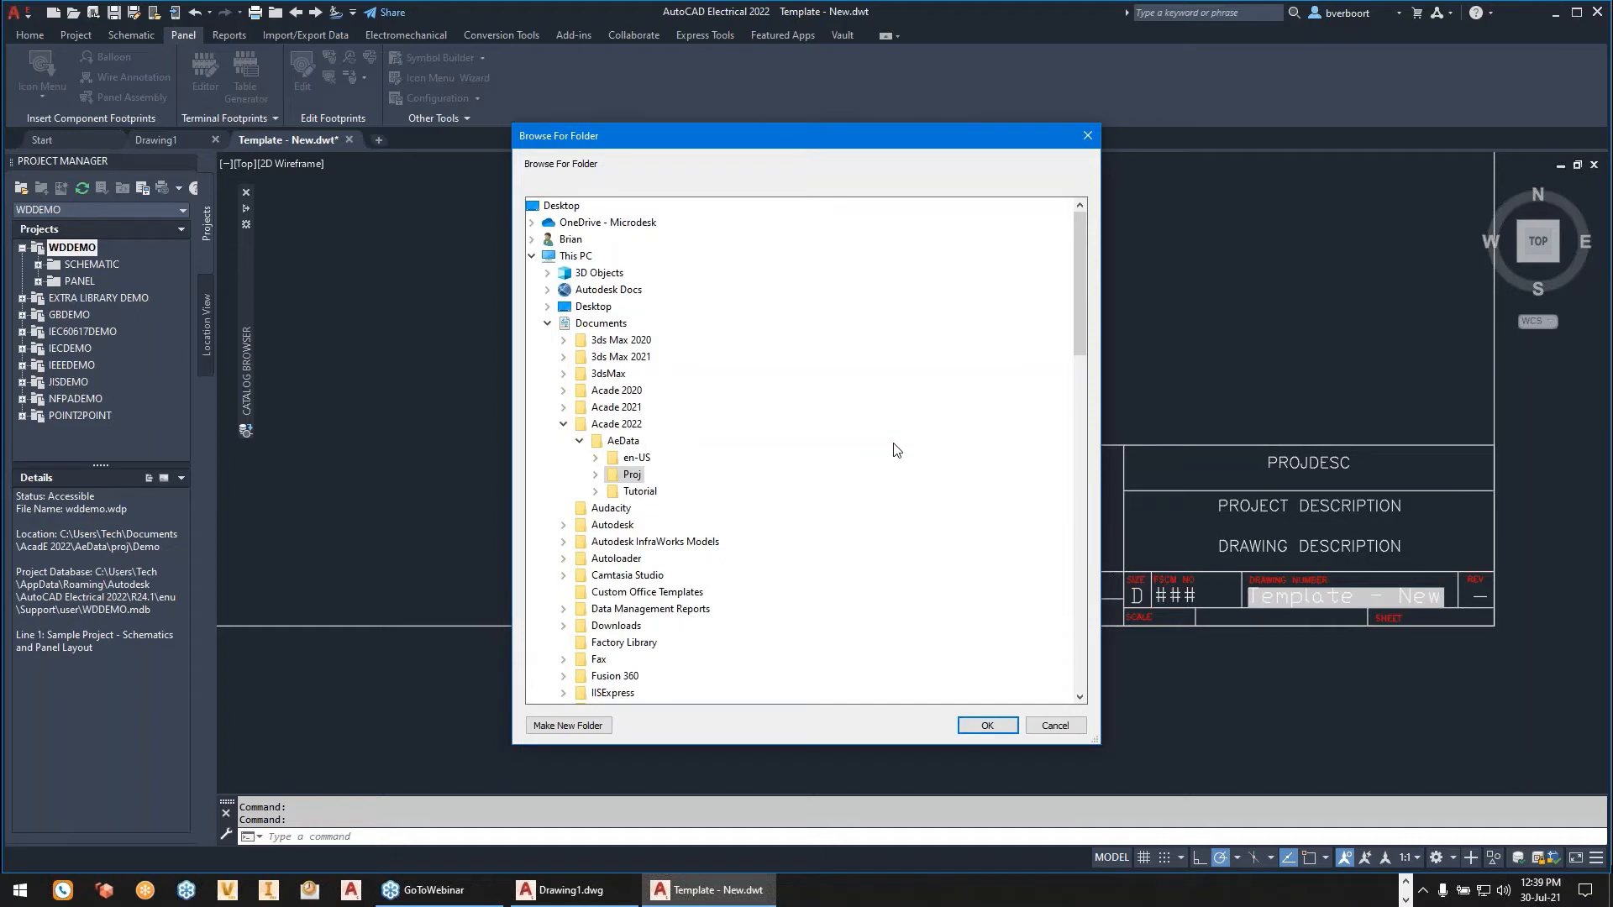
double_click(591, 306)
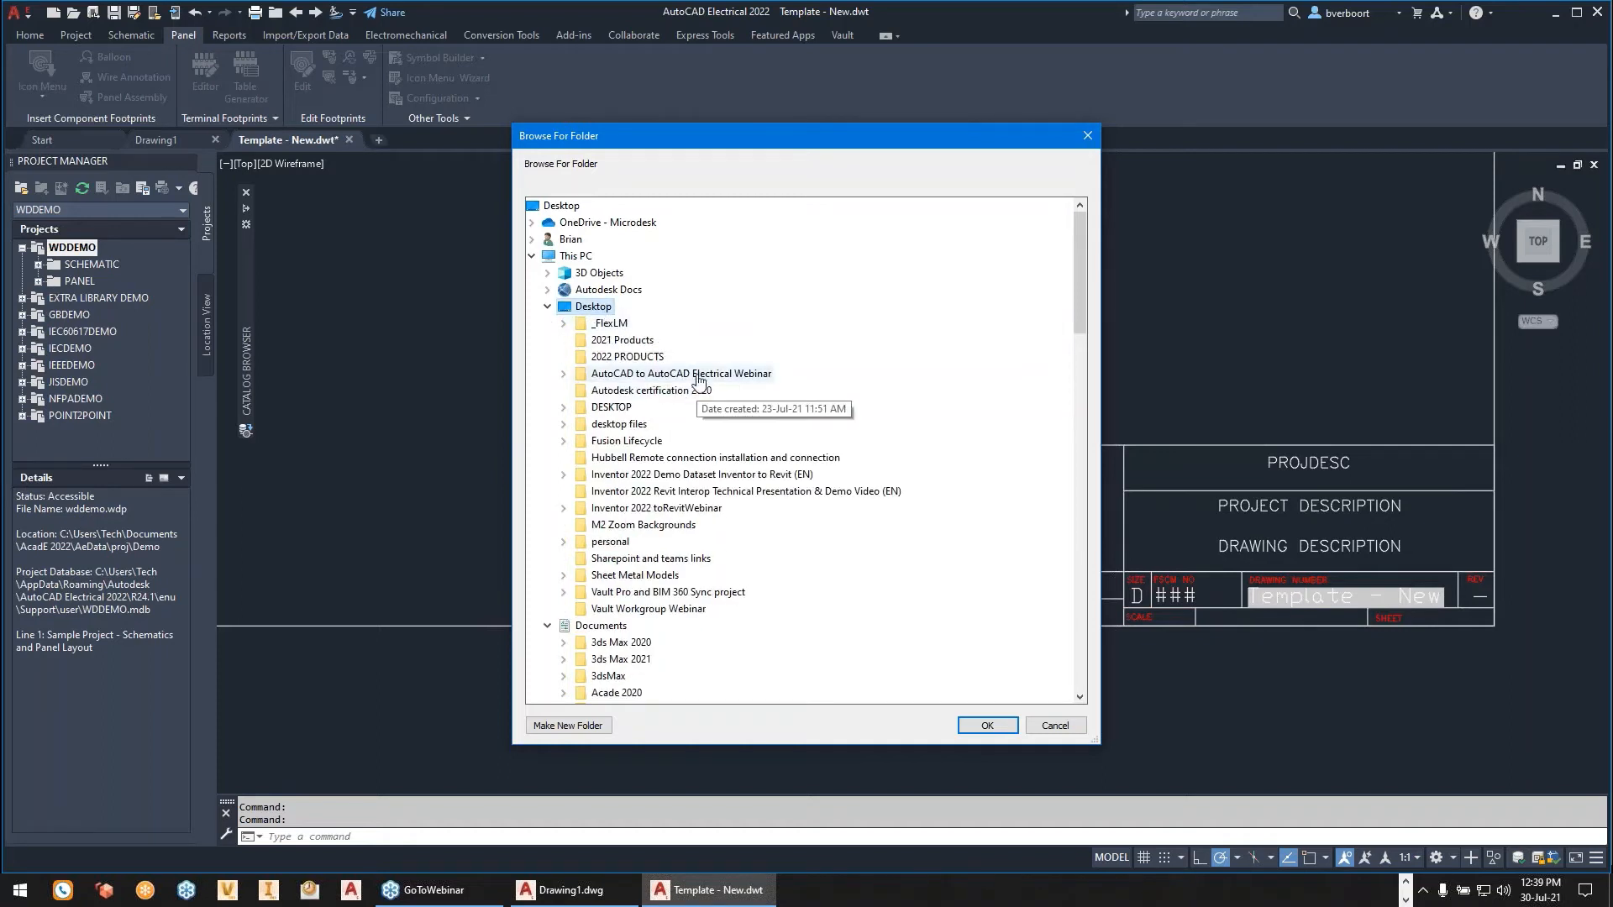
double_click(664, 374)
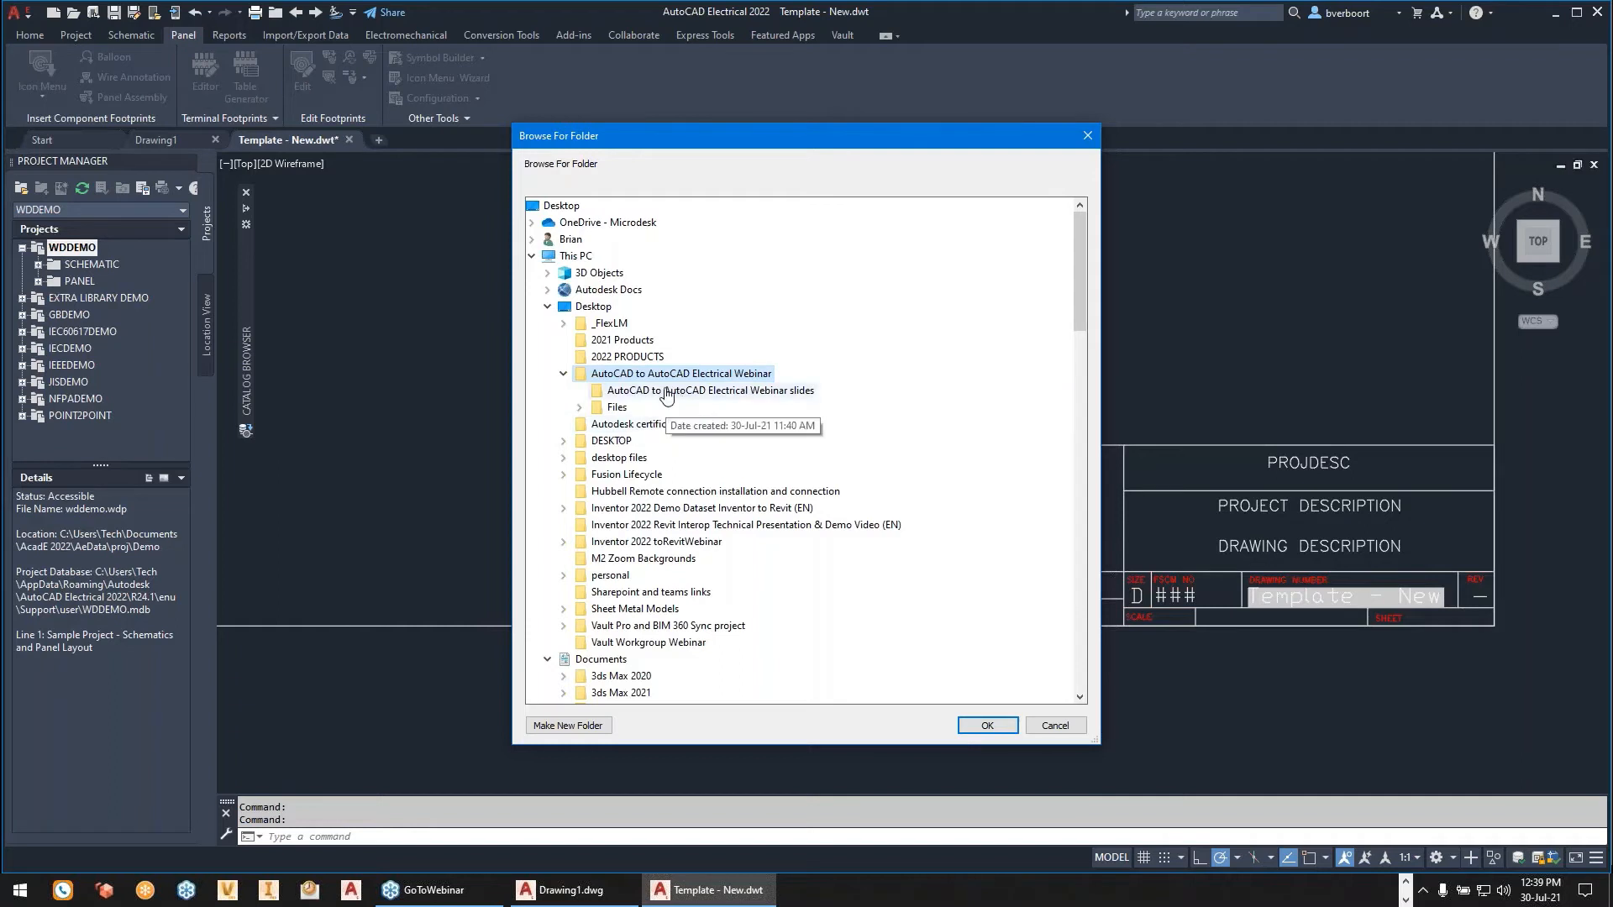
left_click(985, 726)
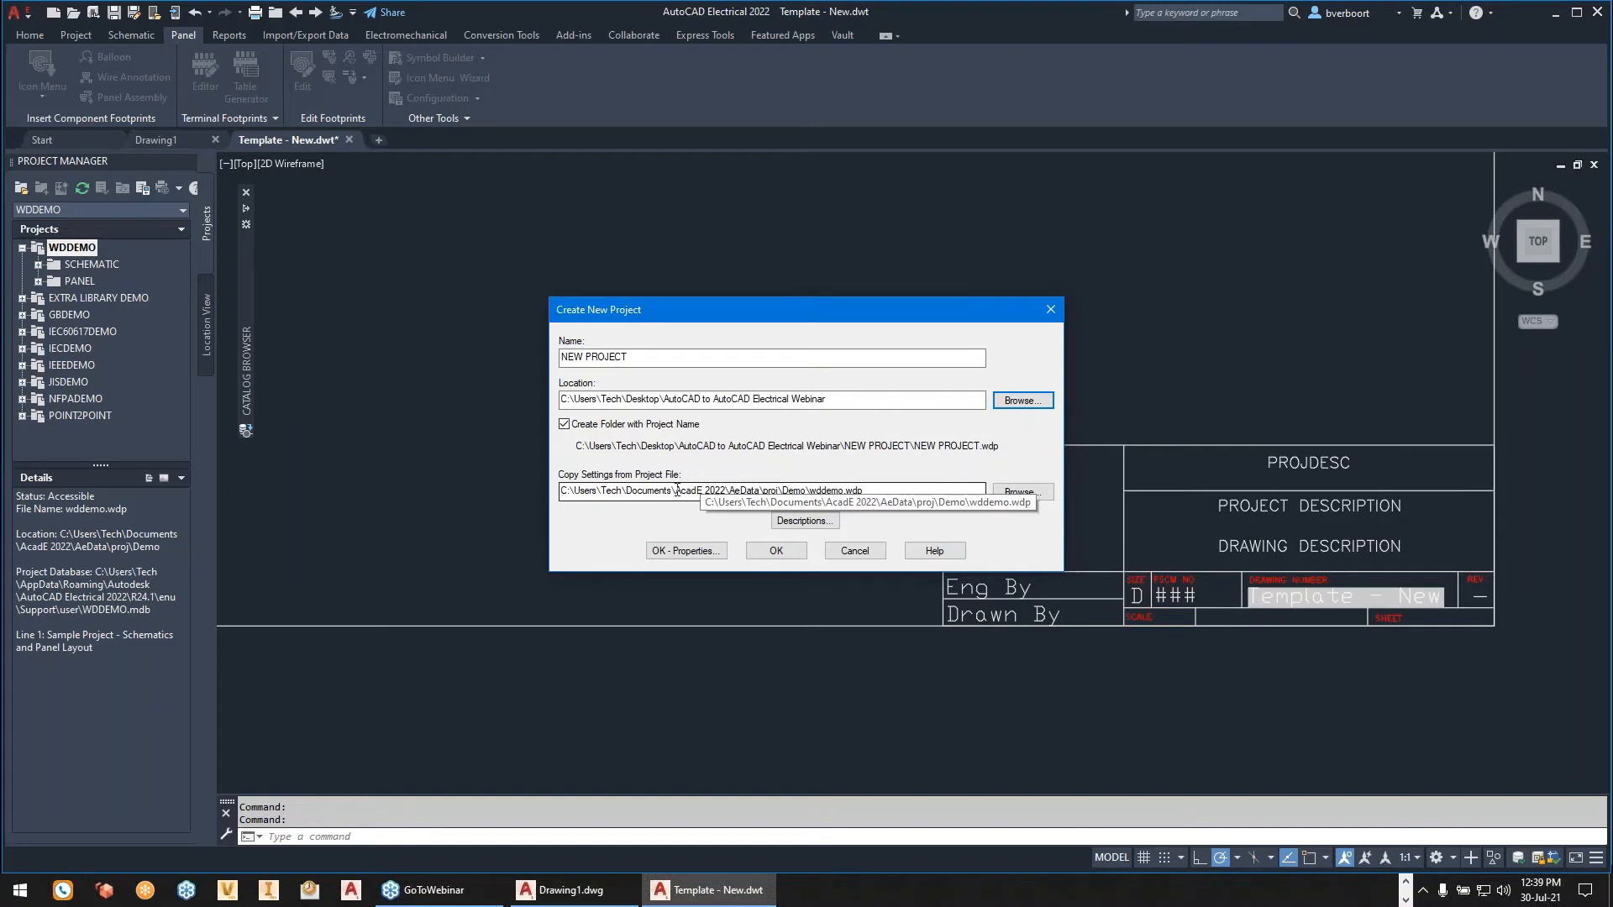
- Review the project description lines, leave them blank, and create the project with its properties opened for editing
left_click(802, 522)
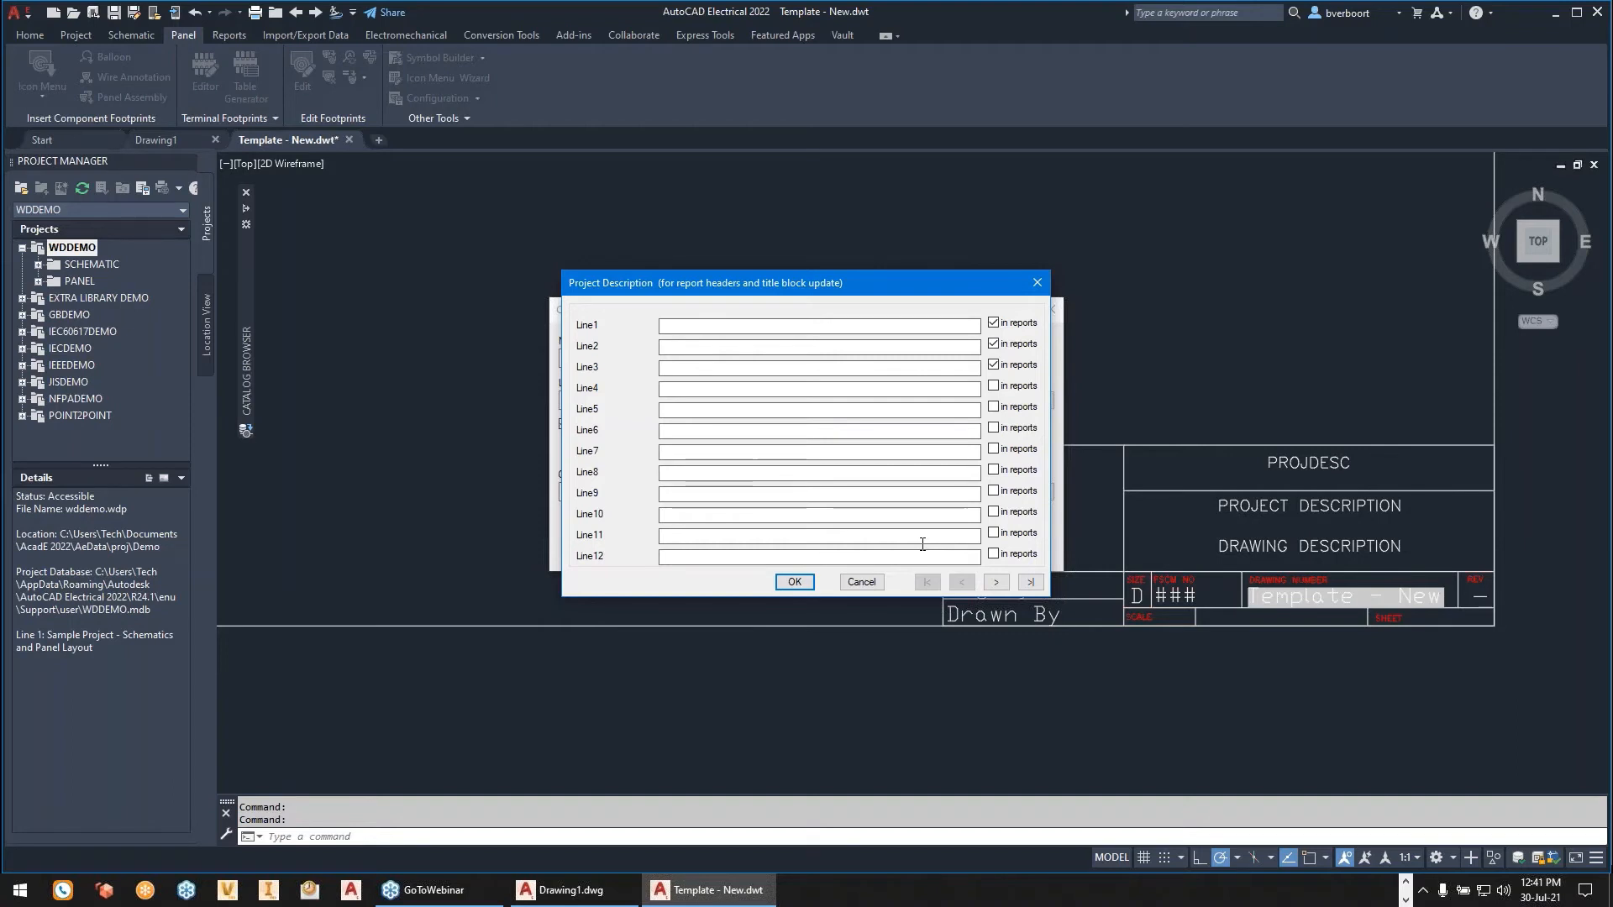
left_click(797, 582)
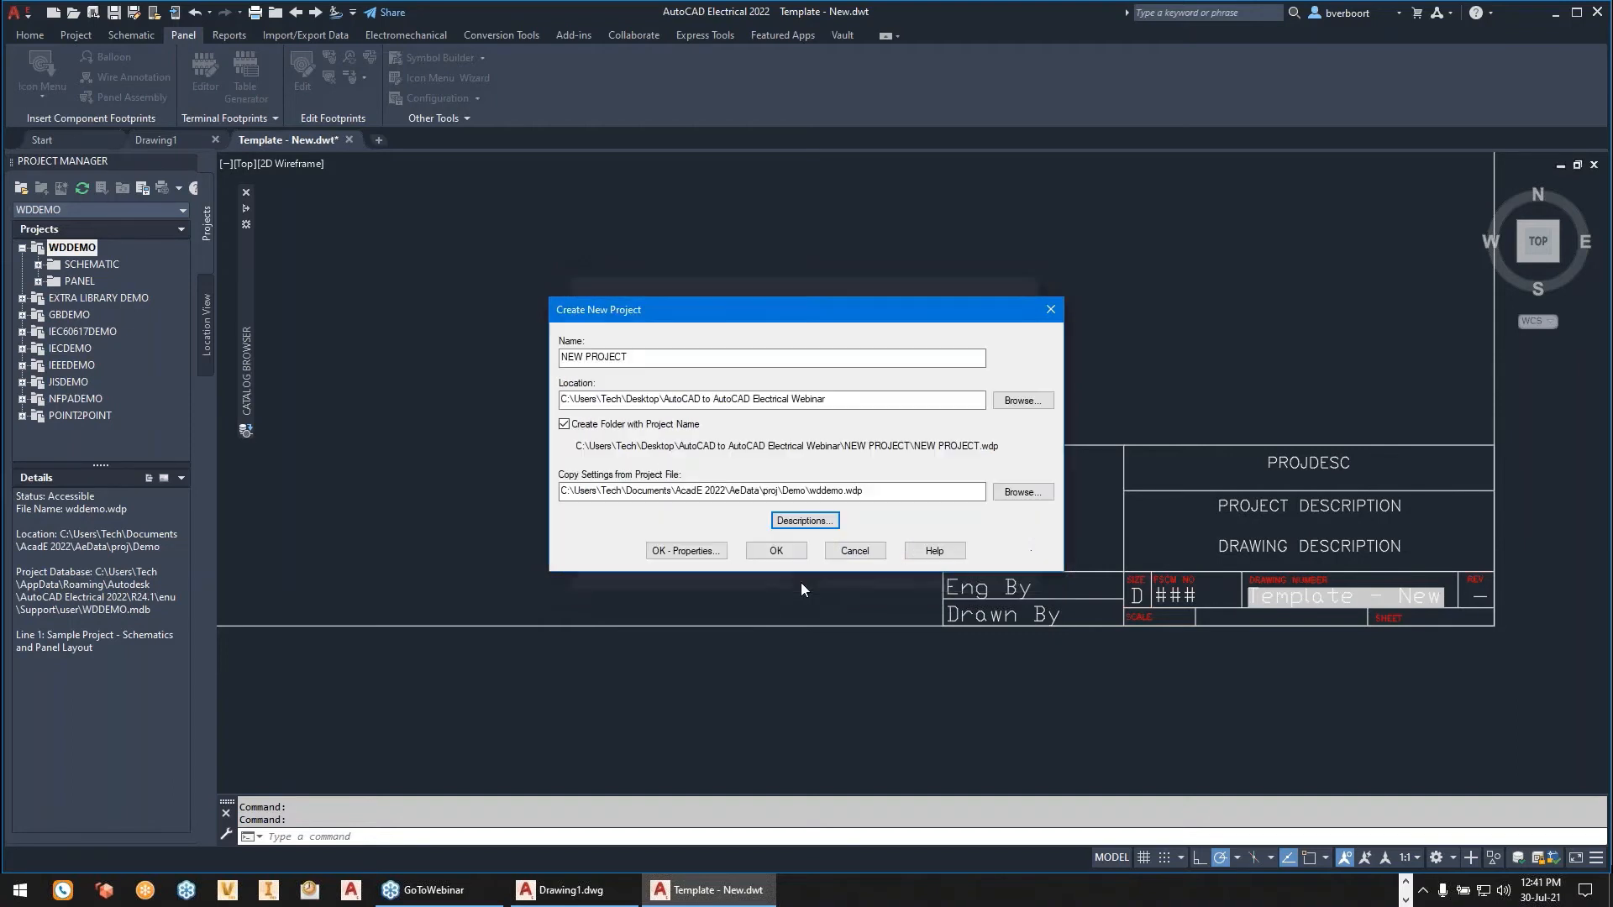
left_click(704, 551)
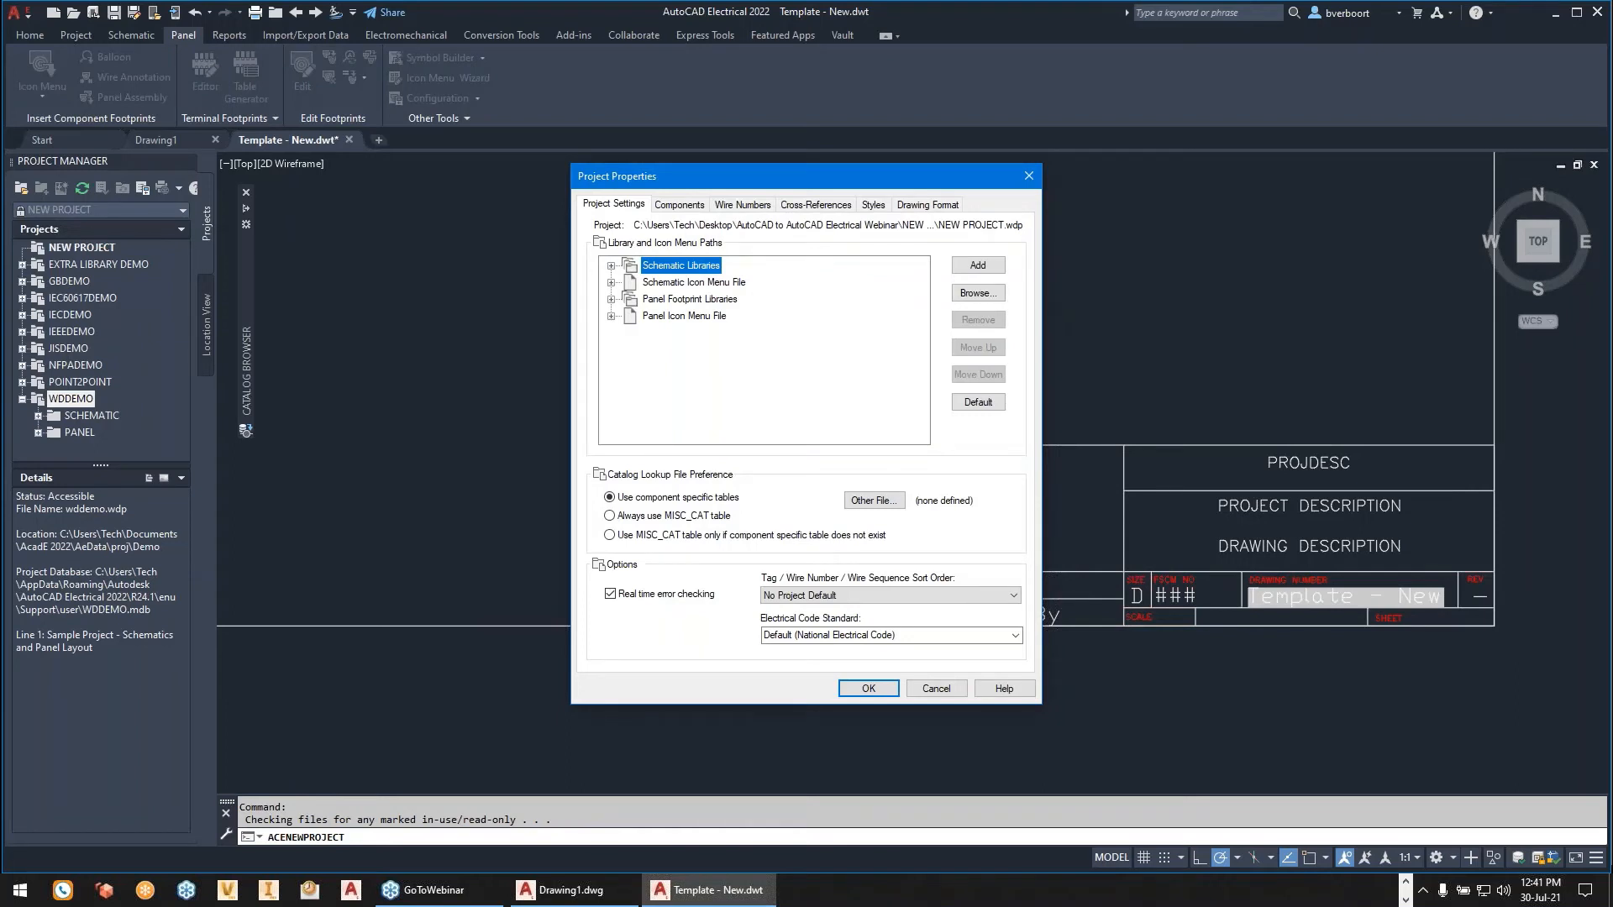
- Review the project's schematic and panel library paths and icon menu files, and accept the project properties
left_click(611, 266)
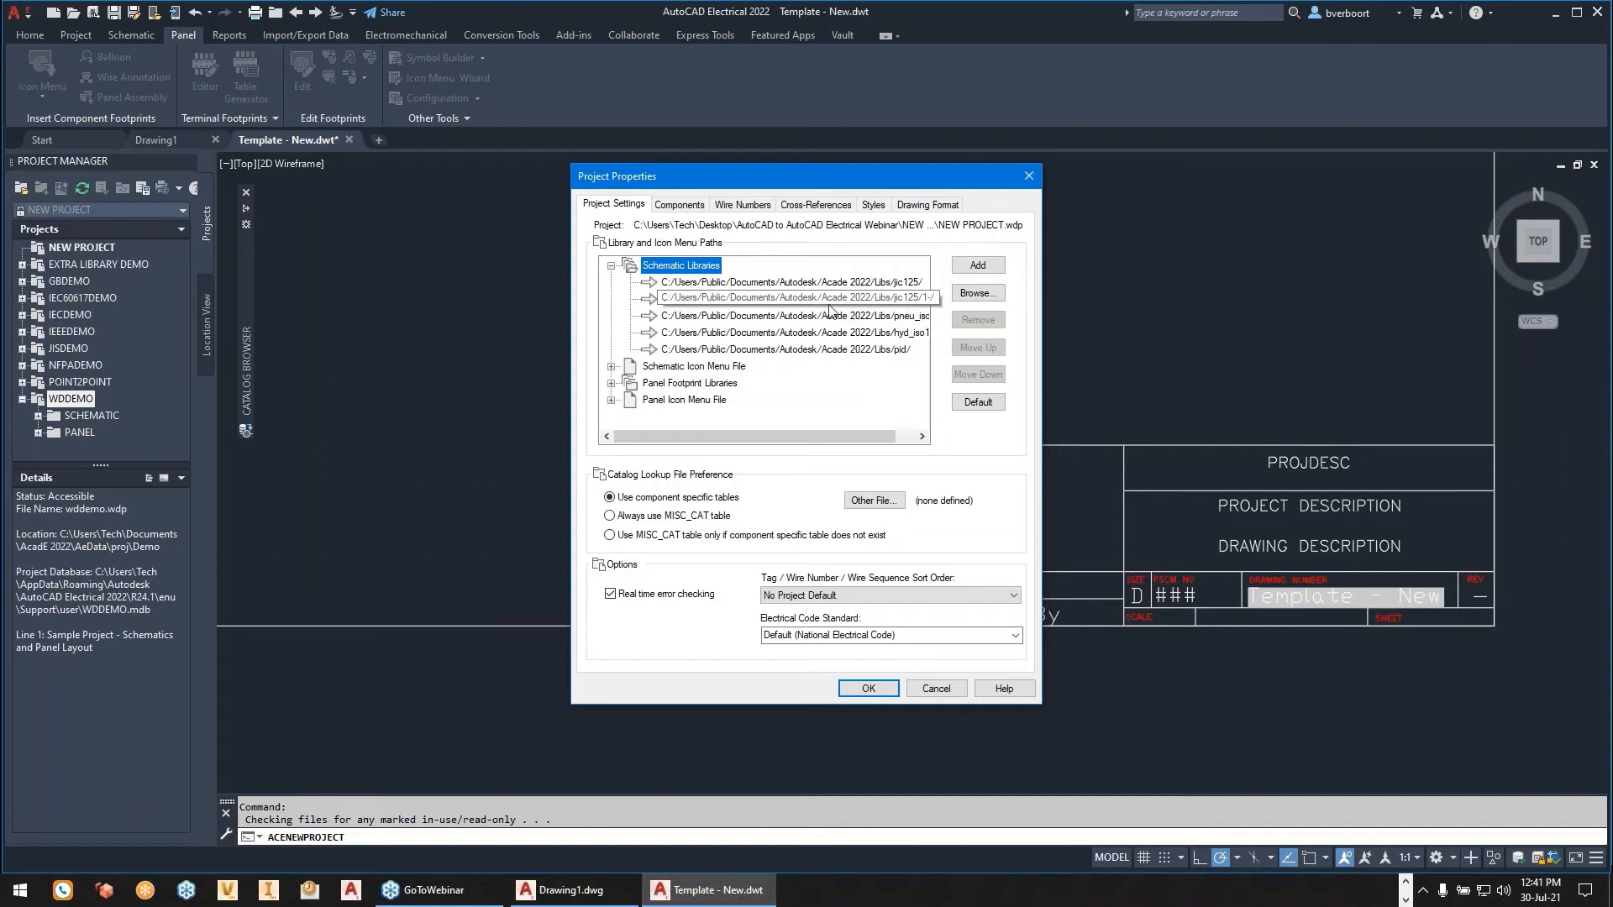
left_click(611, 266)
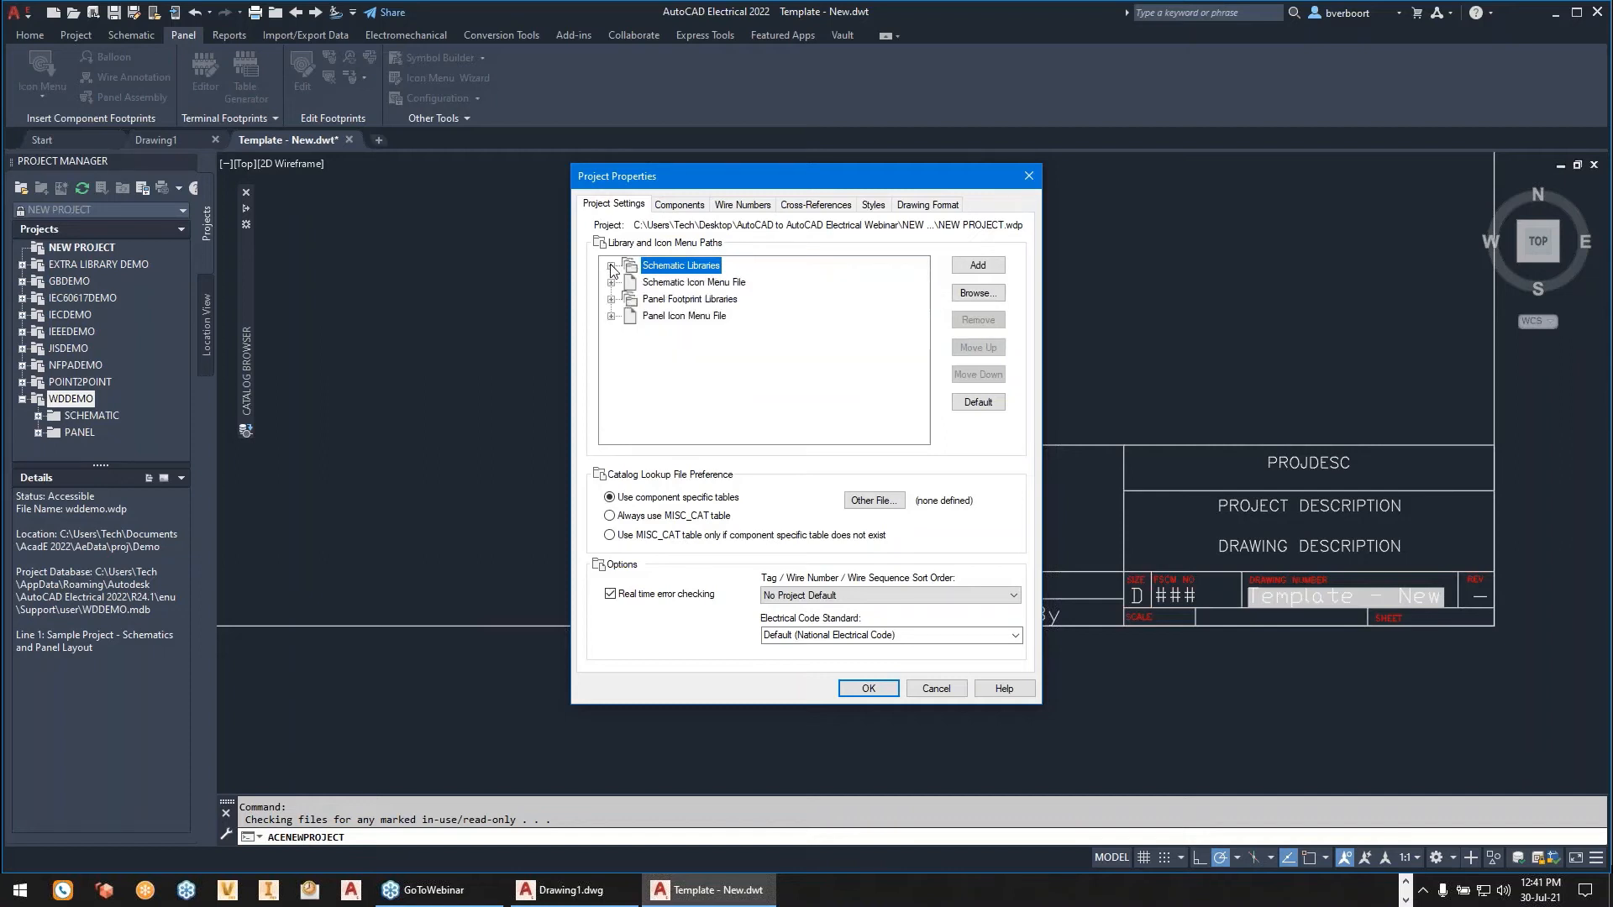
left_click(612, 283)
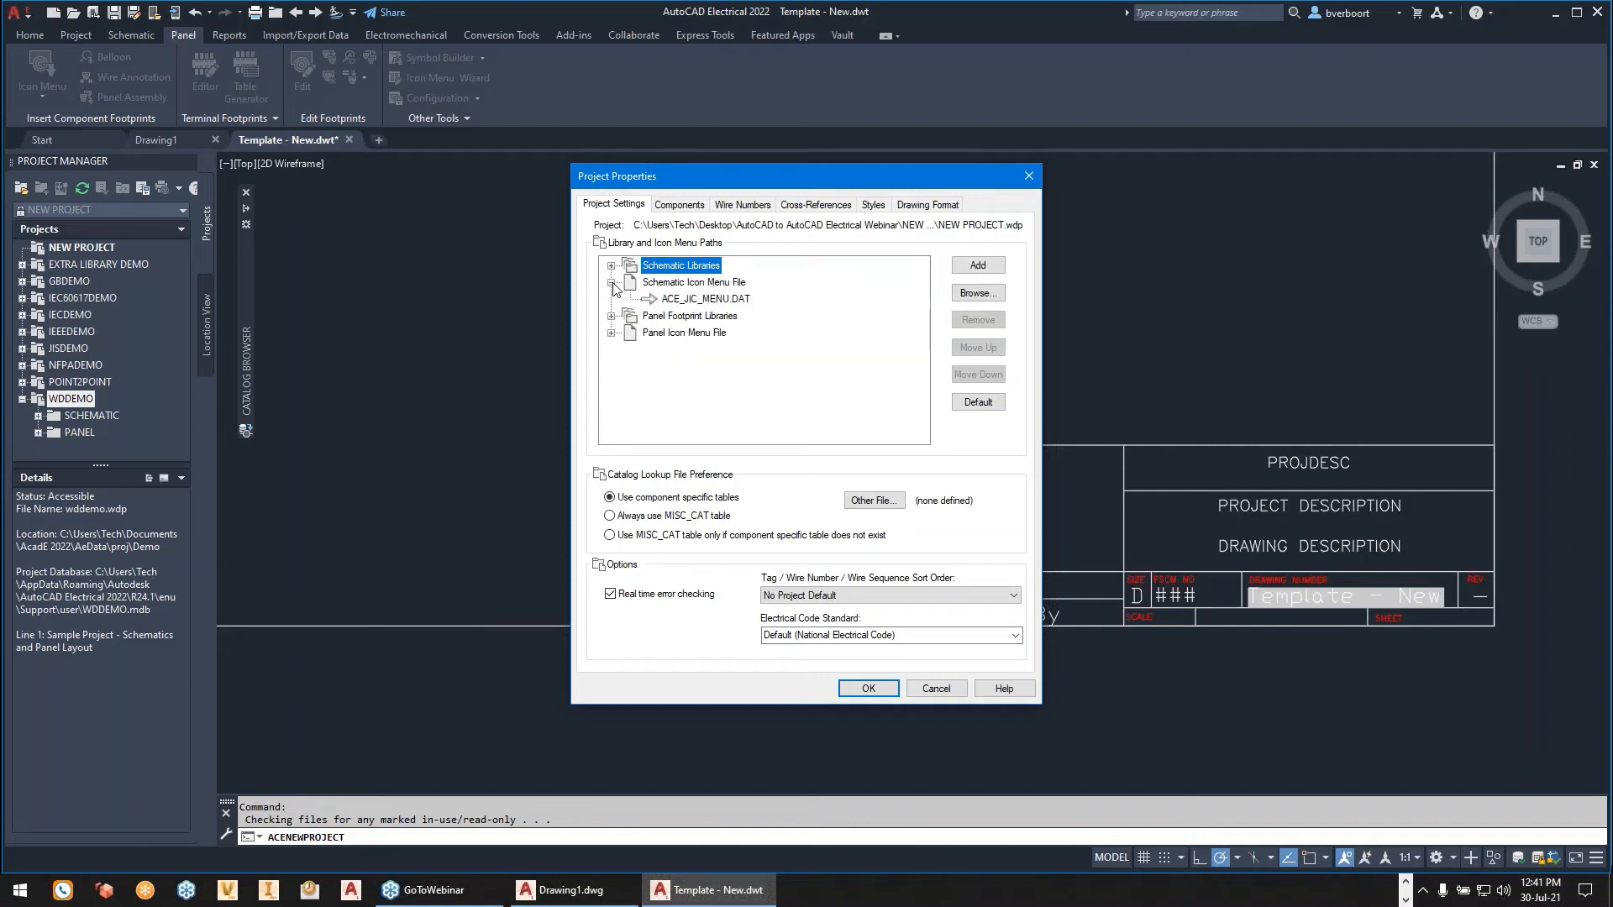
left_click(611, 283)
left_click(611, 300)
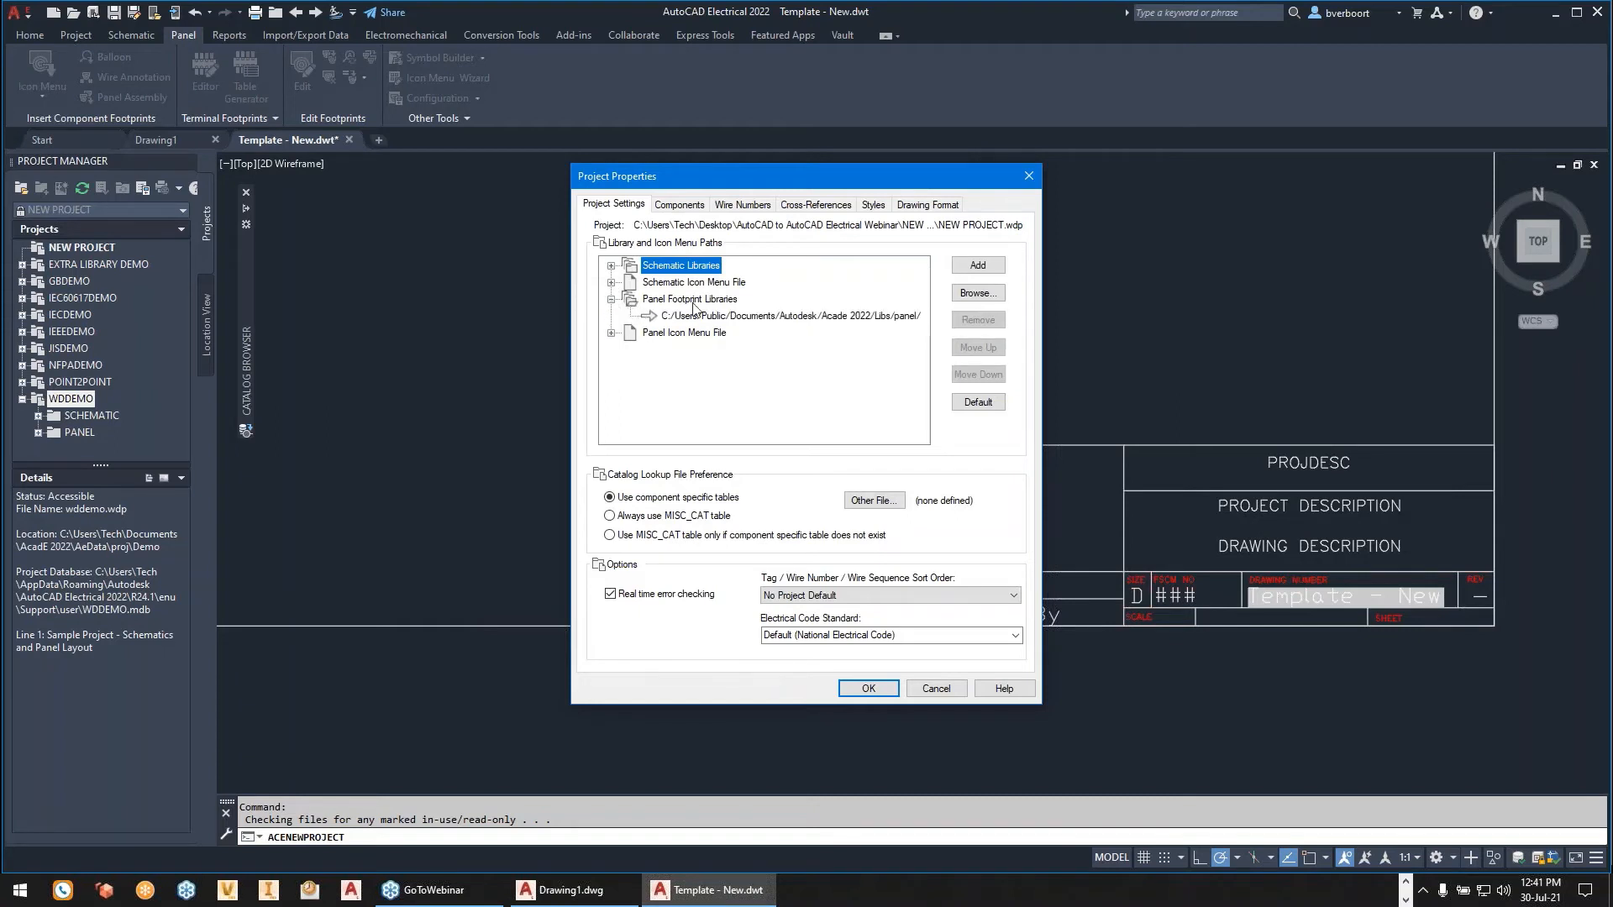
left_click(610, 300)
left_click(611, 316)
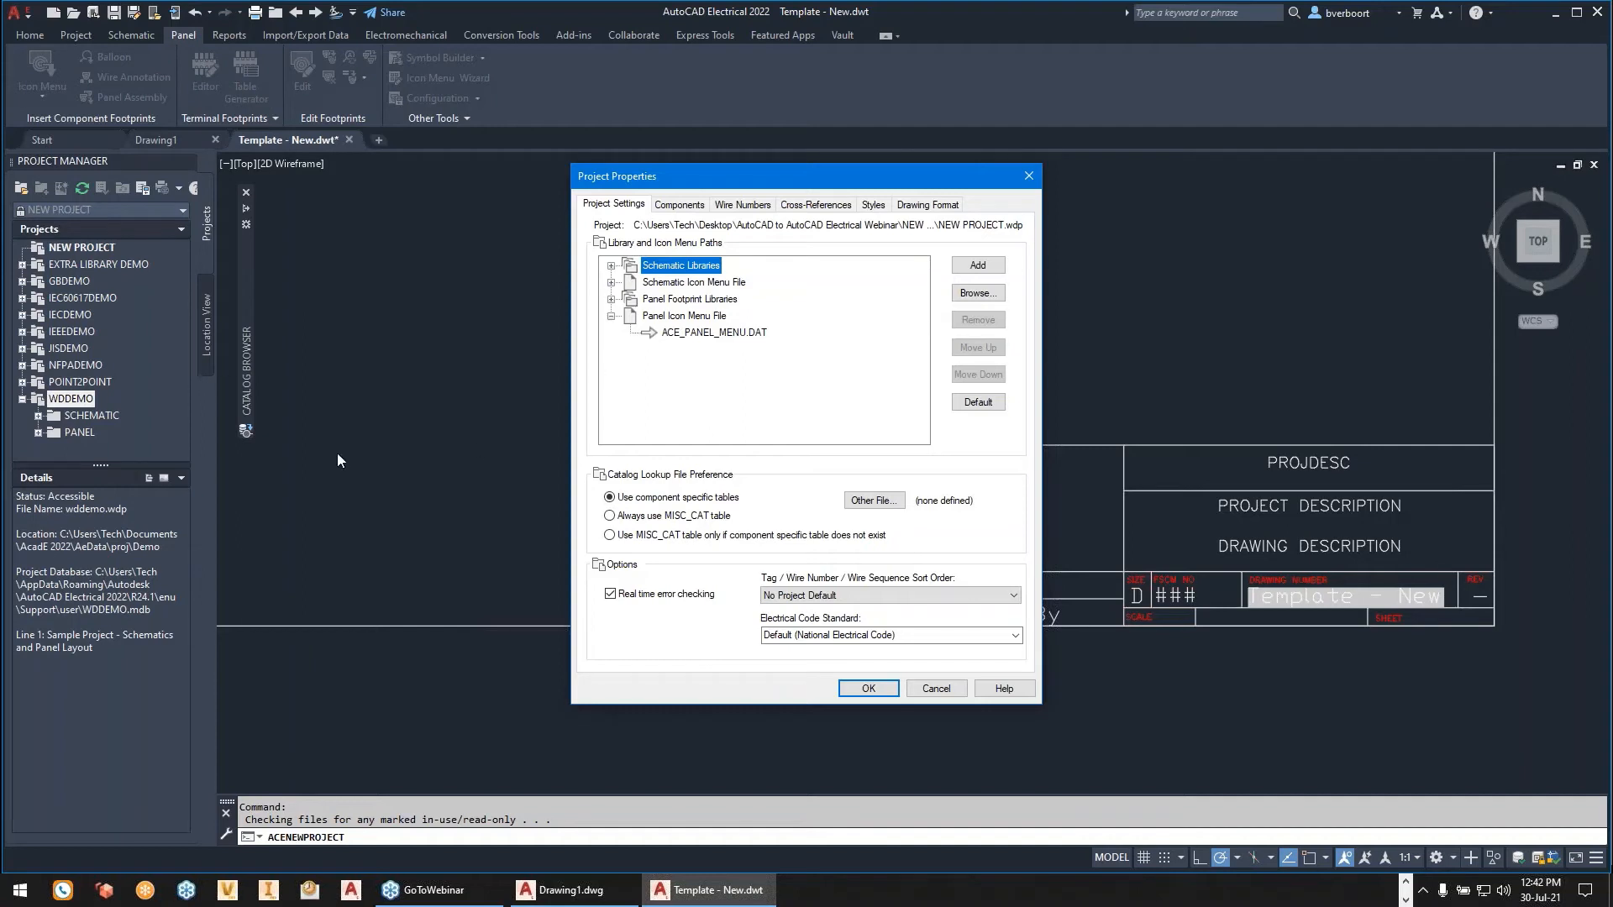
left_click(865, 688)
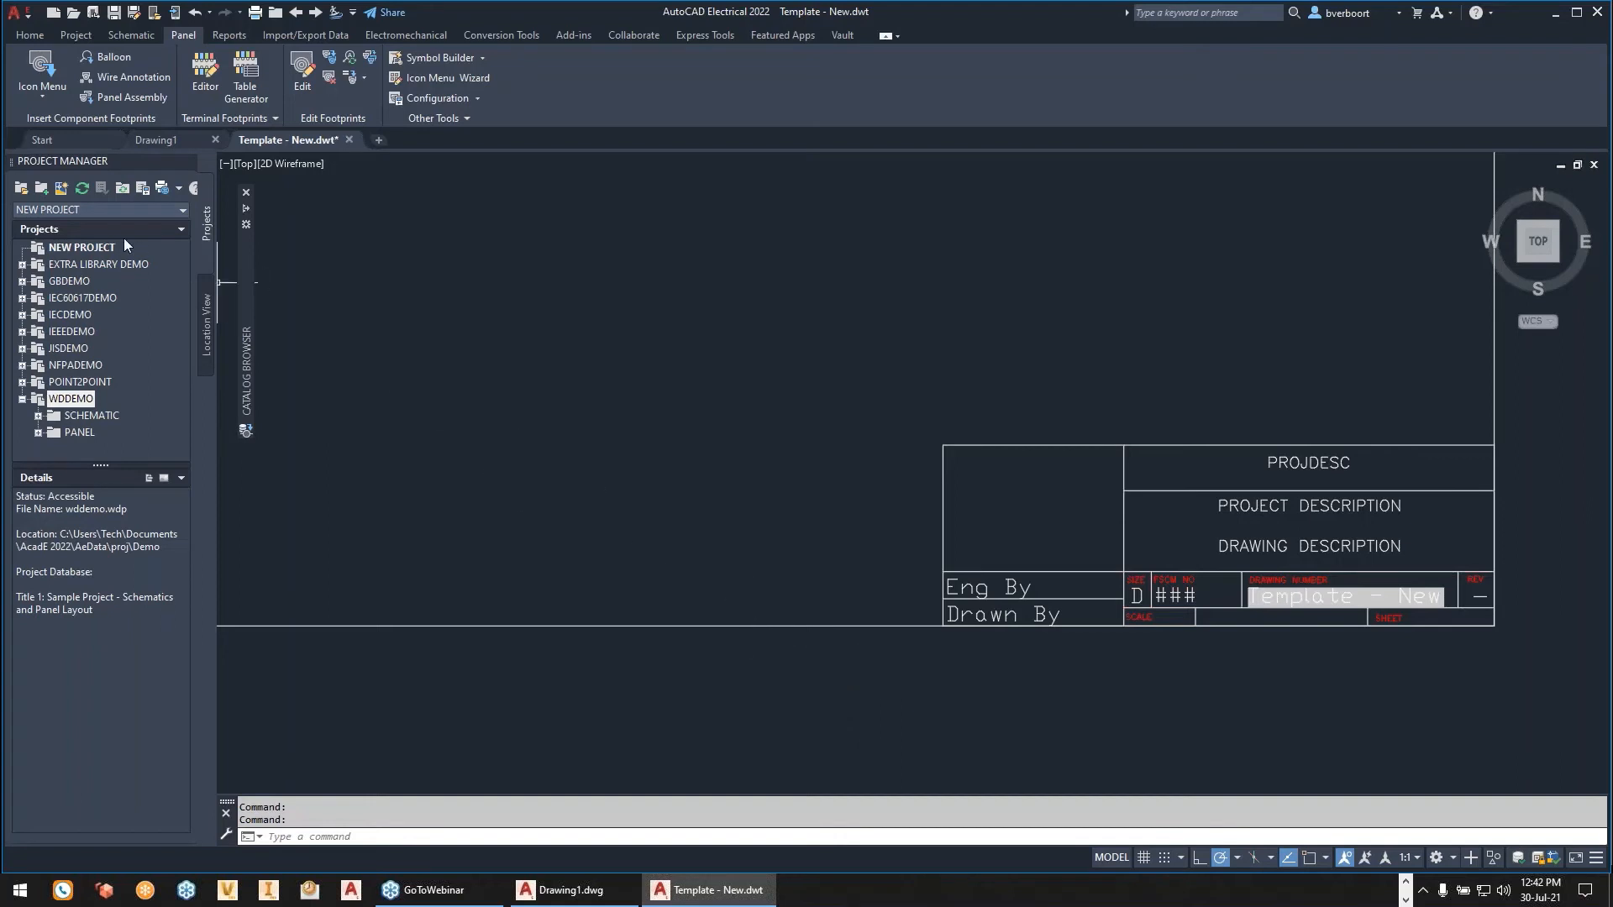
- Start adding existing drawings to NEW PROJECT and browse to the webinar folder's Files\Old Project subfolder
left_click(77, 247)
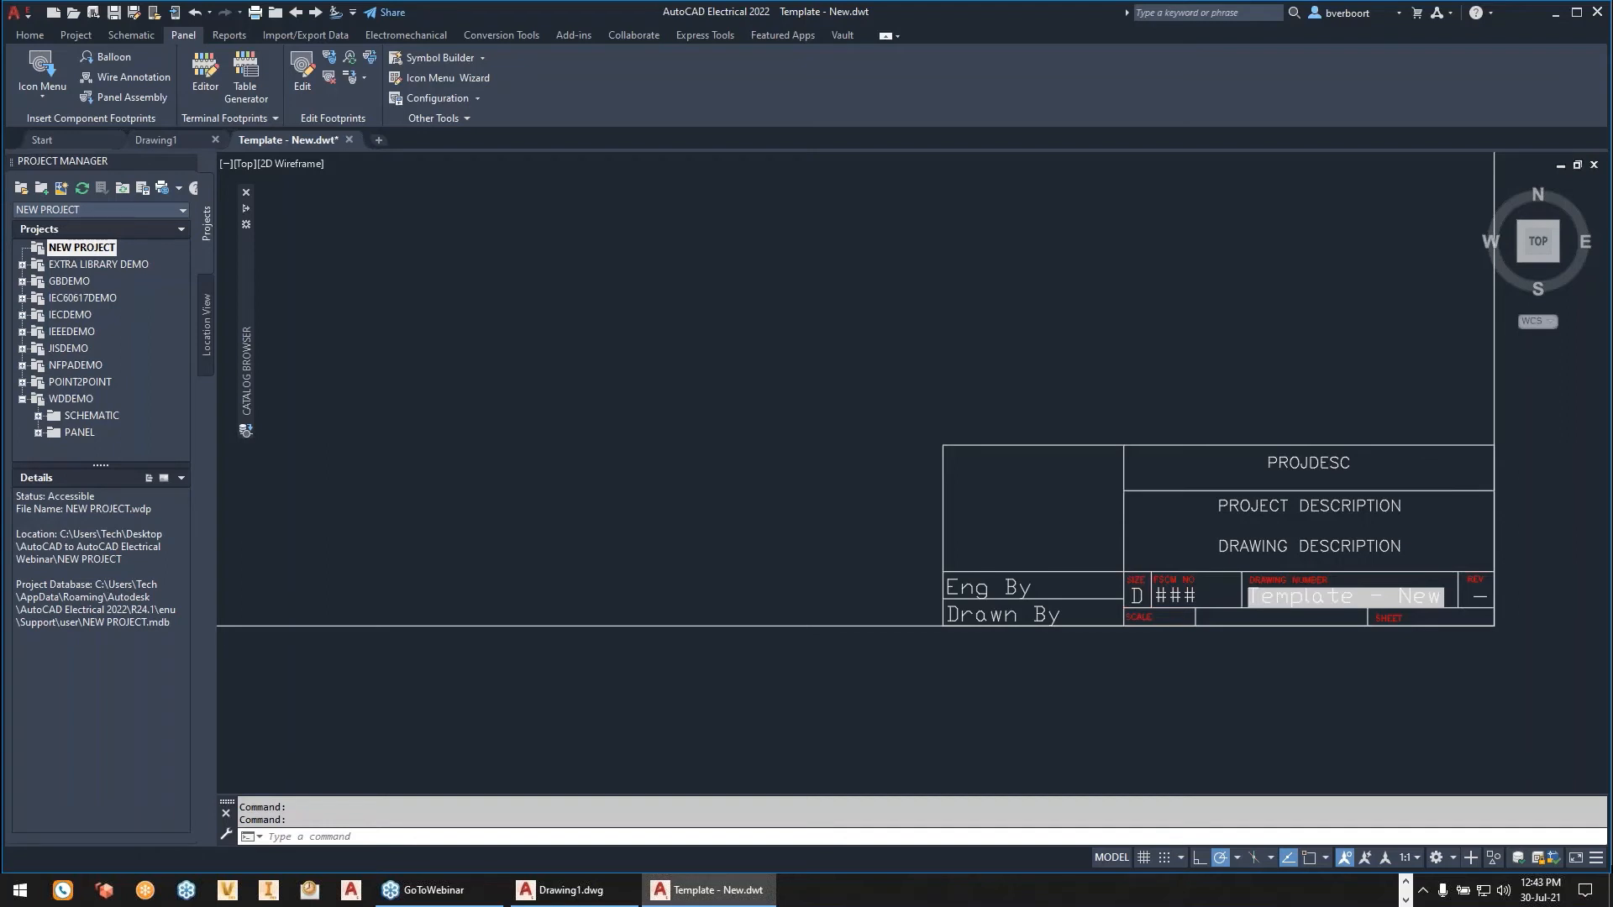
right_click(95, 255)
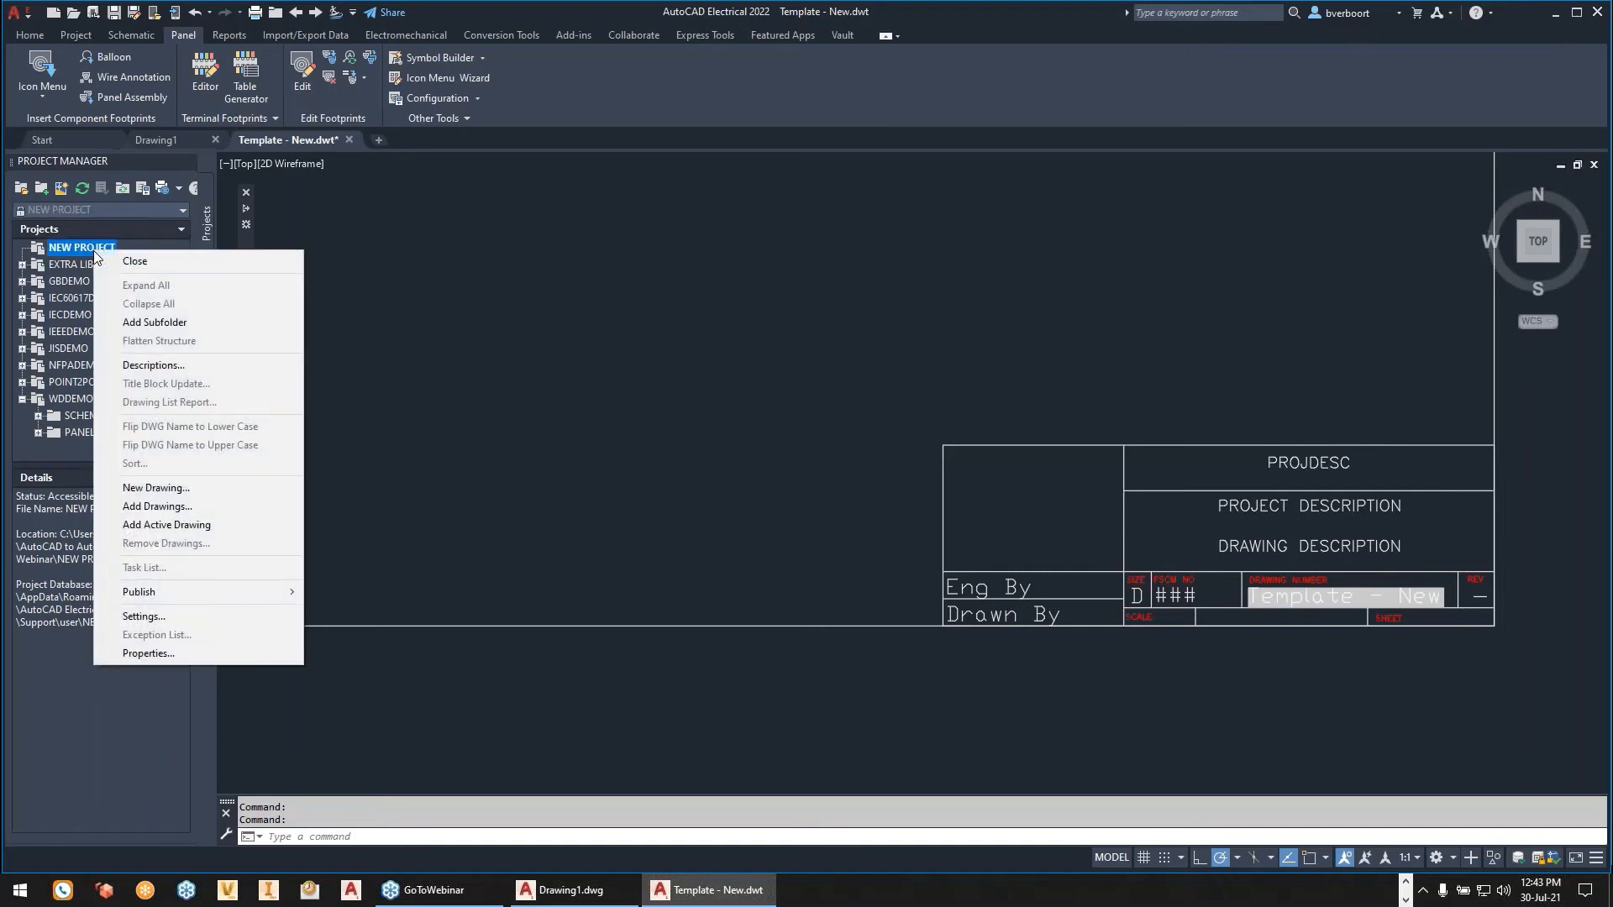
left_click(156, 506)
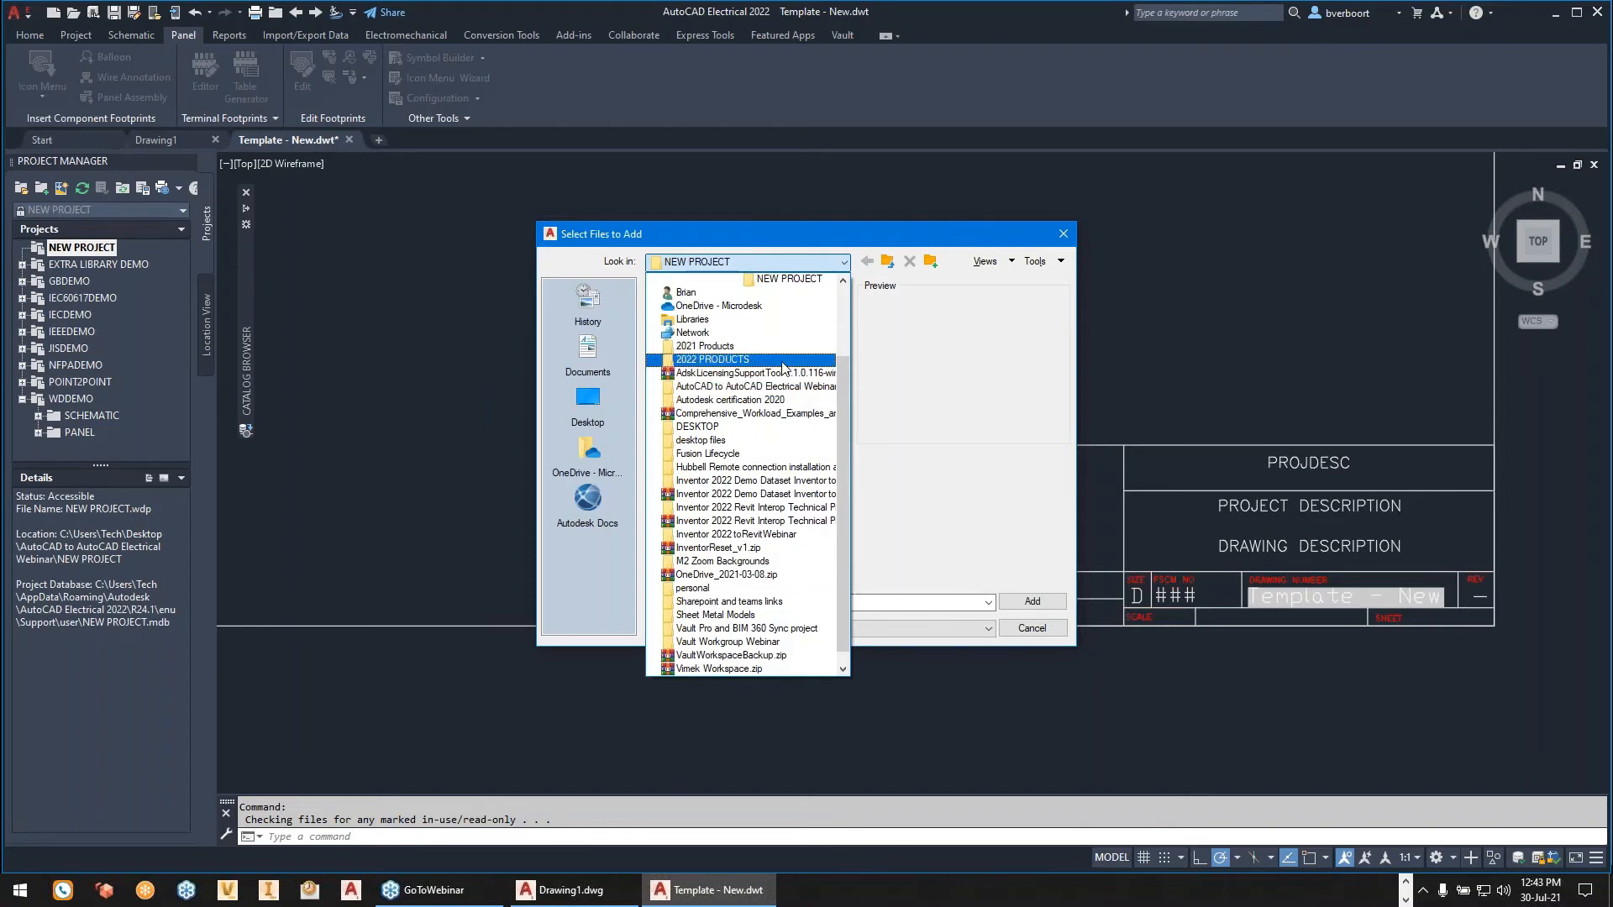
left_click(697, 426)
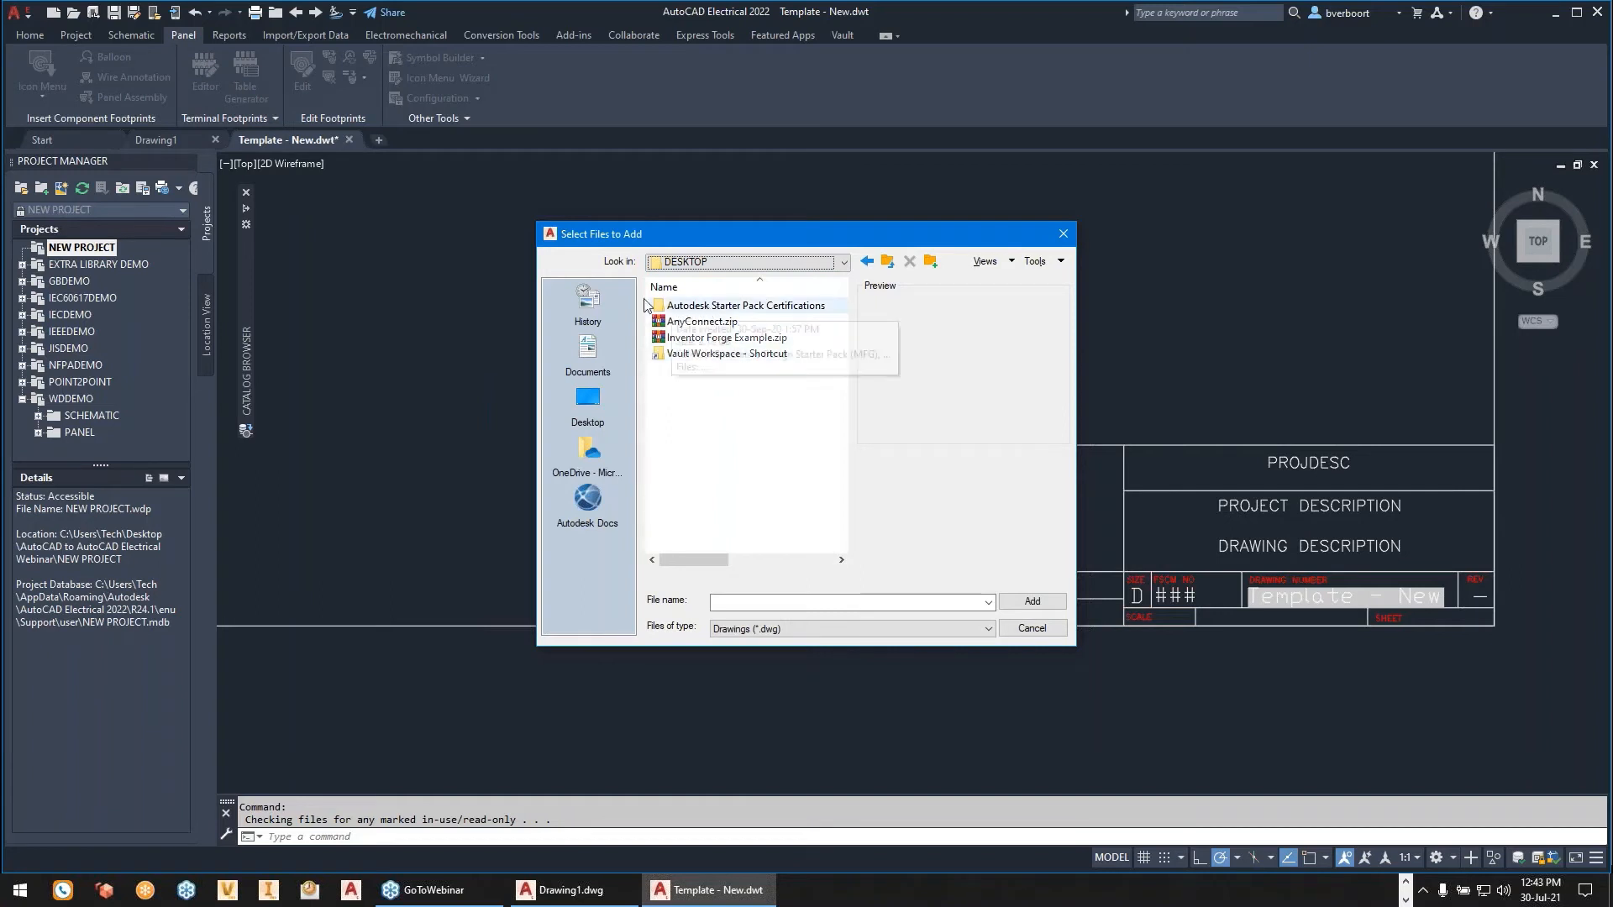
left_click(845, 263)
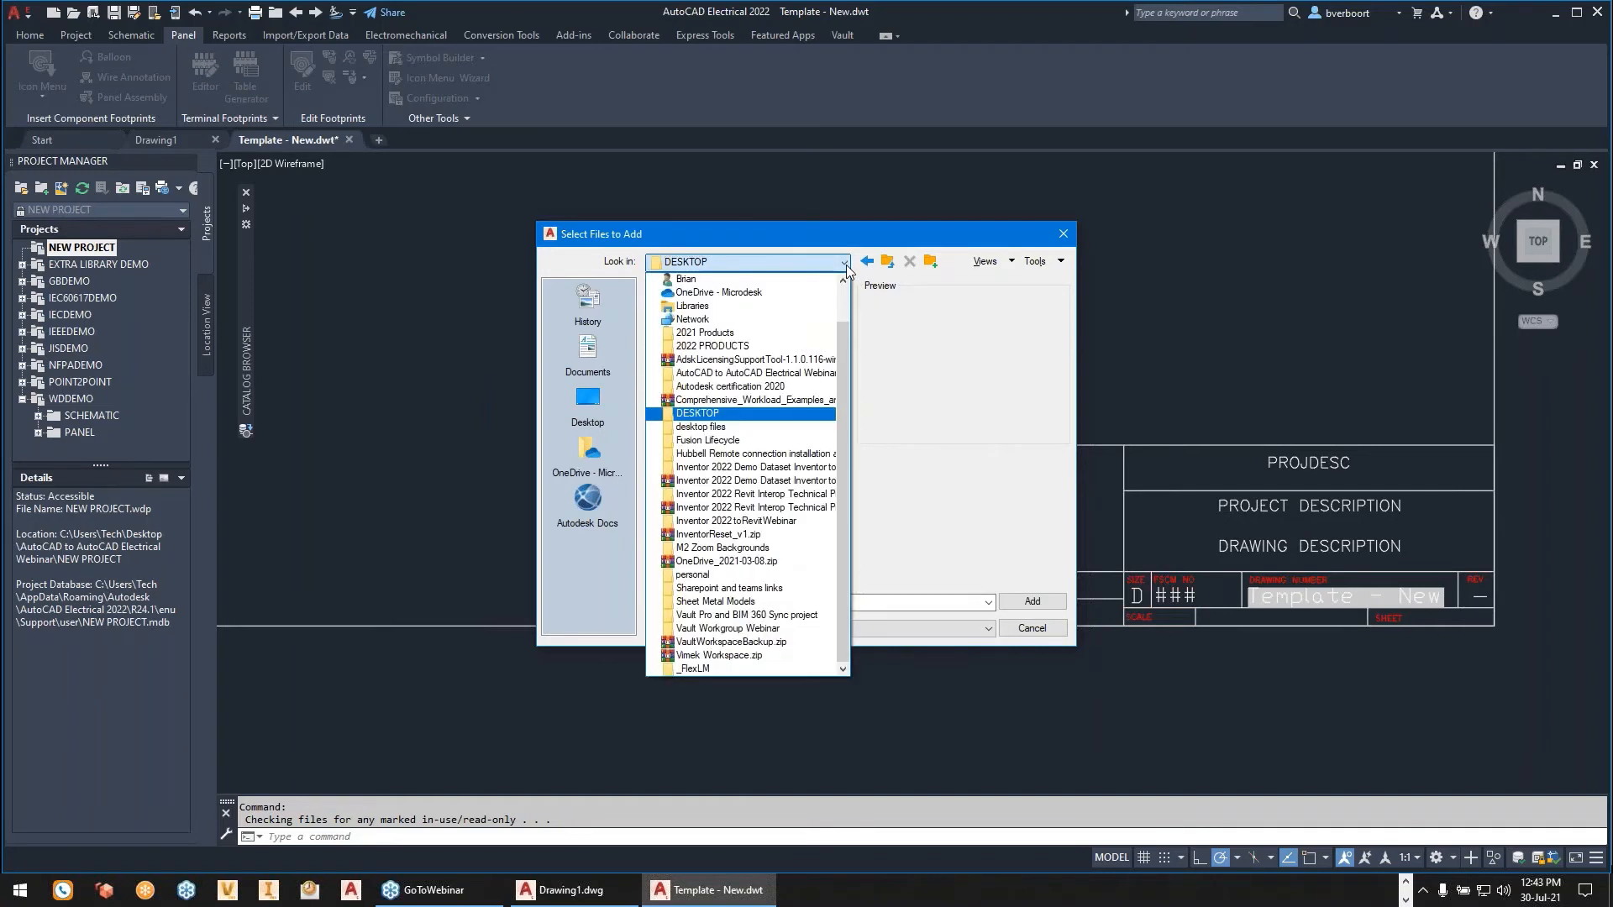
scroll(692, 289, "up", 1)
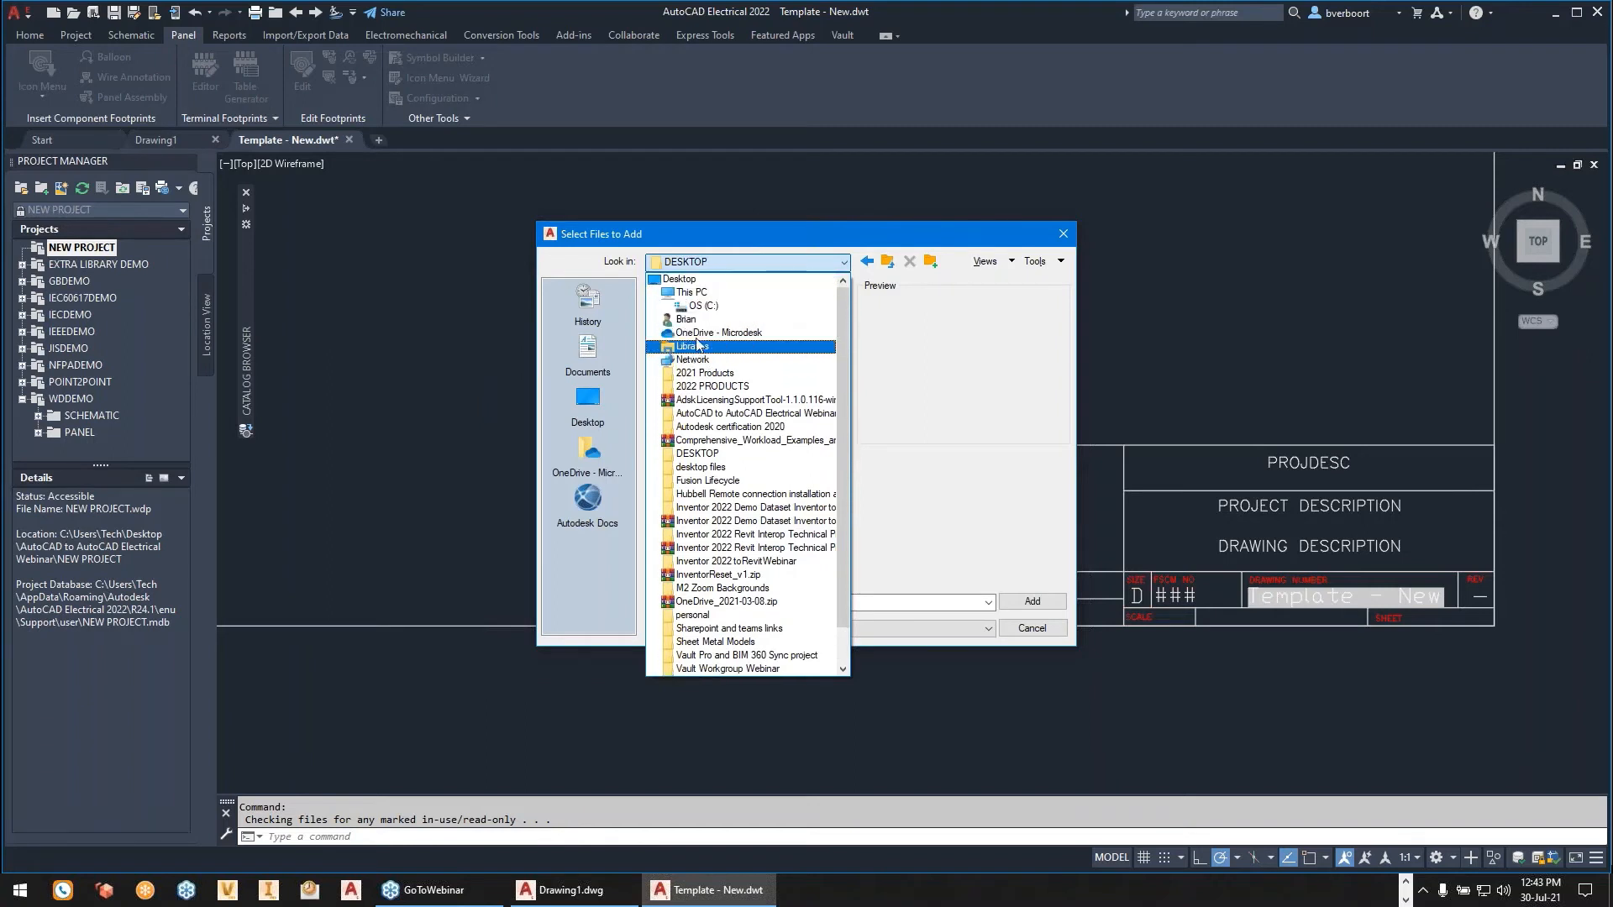
left_click(682, 279)
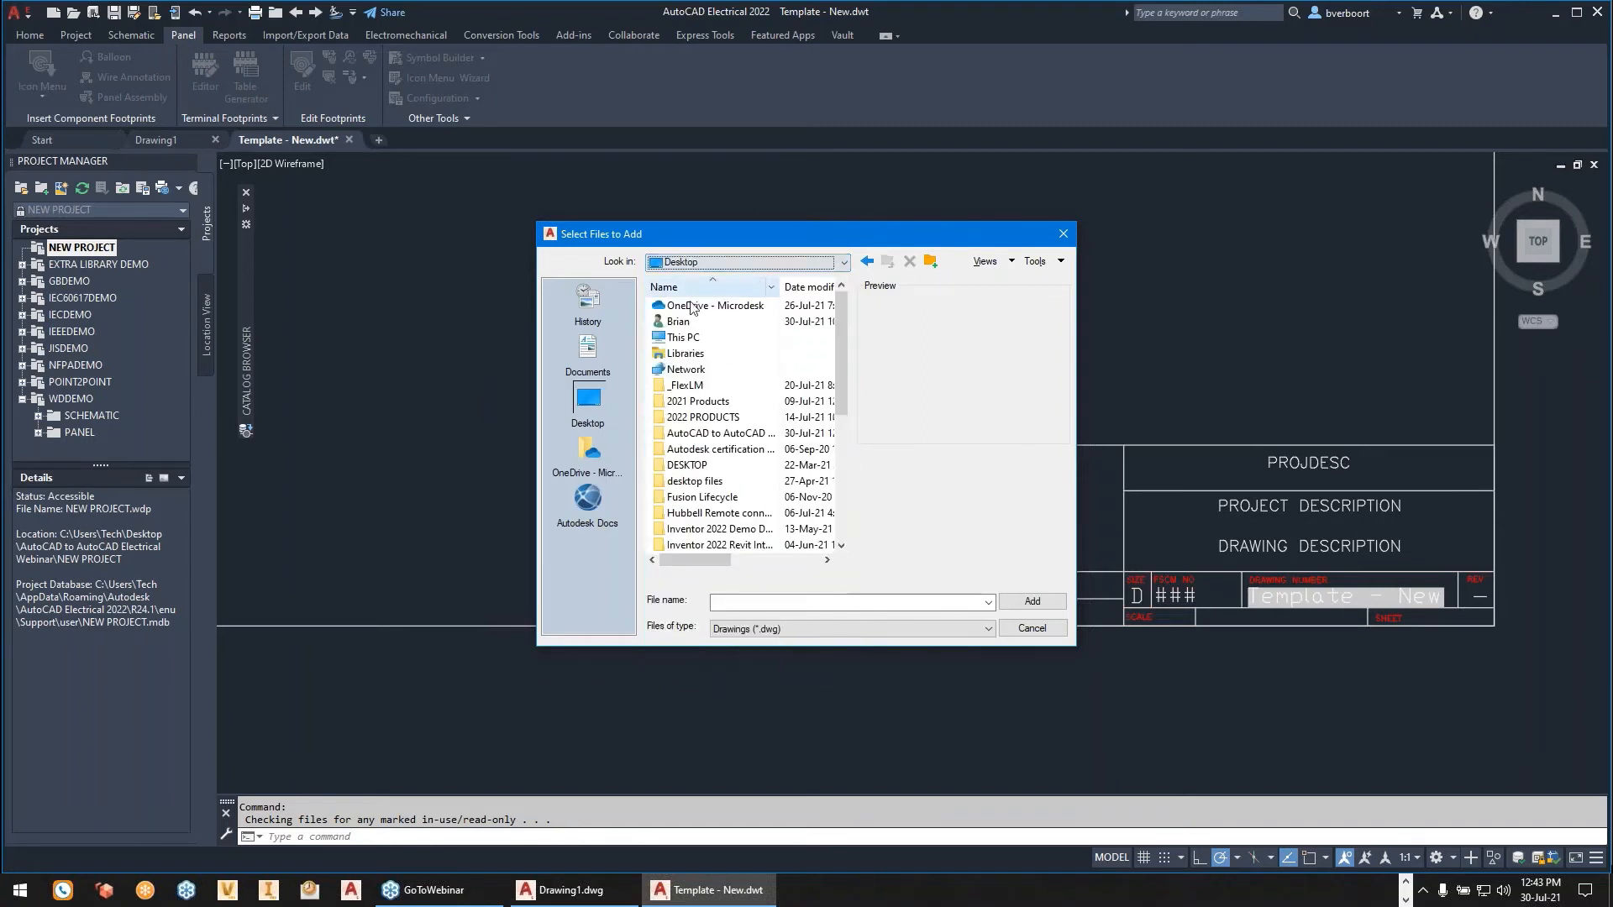
double_click(720, 433)
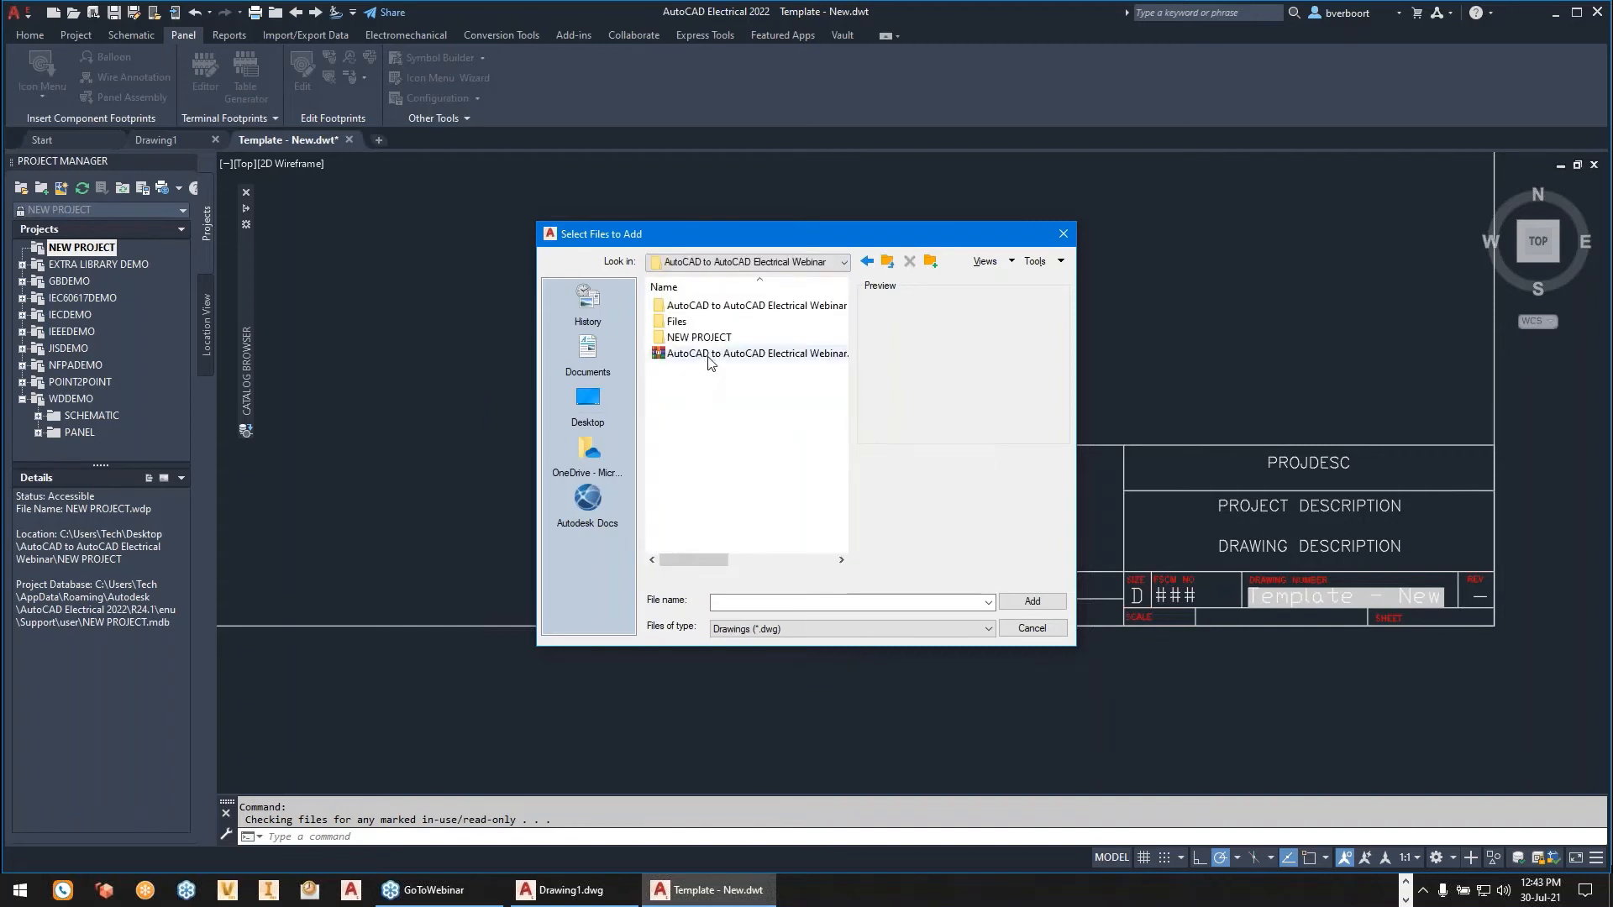
left_click(678, 324)
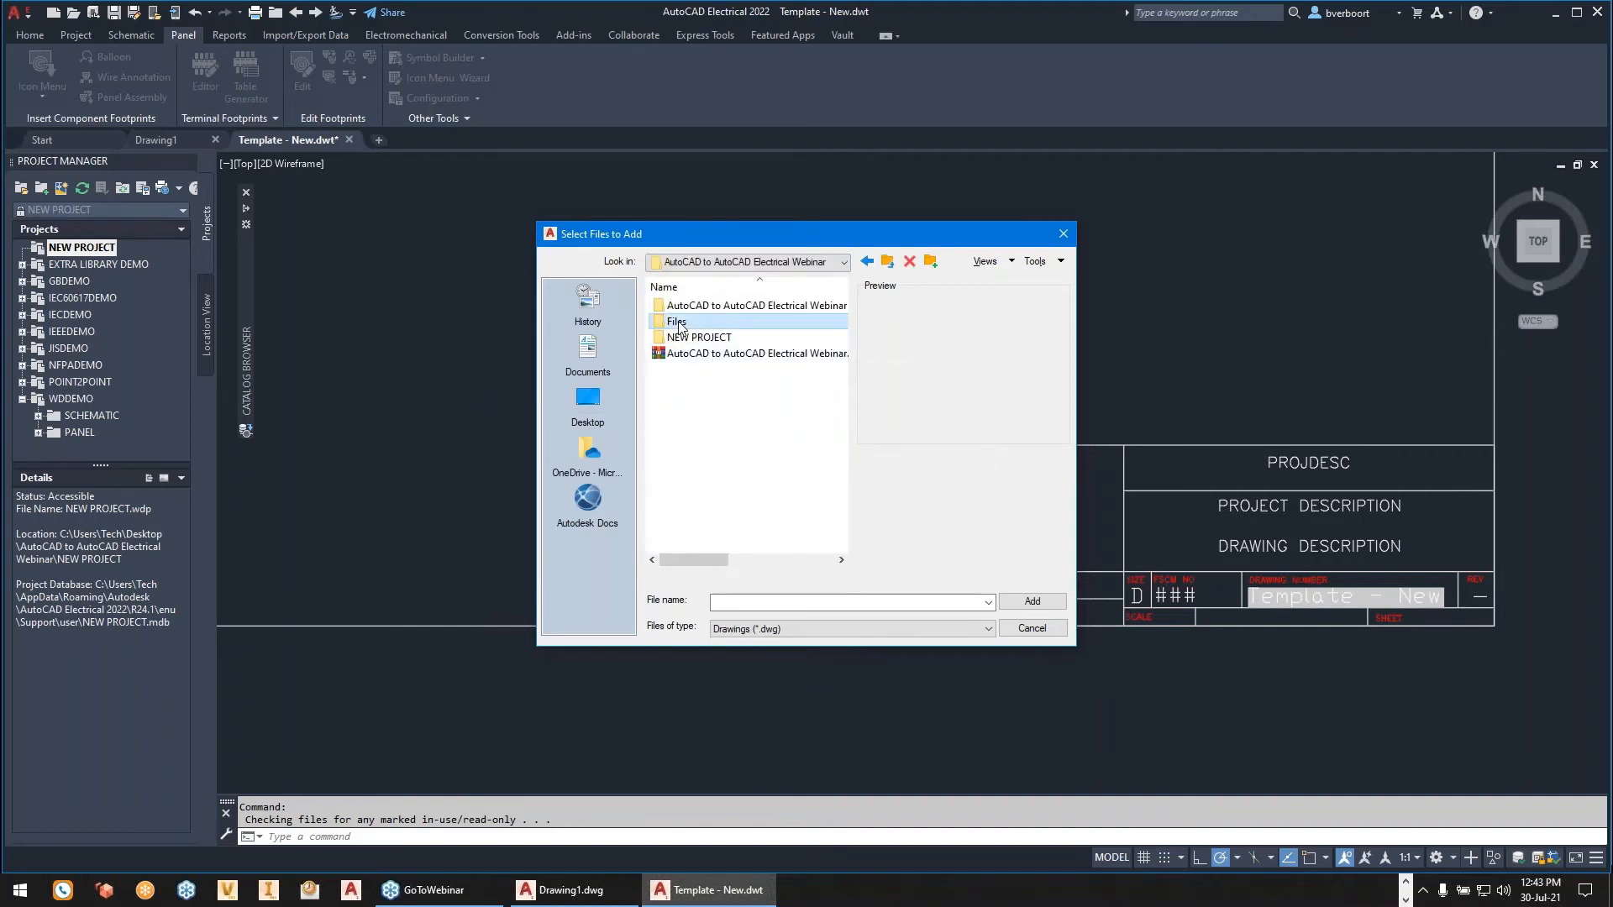
double_click(677, 324)
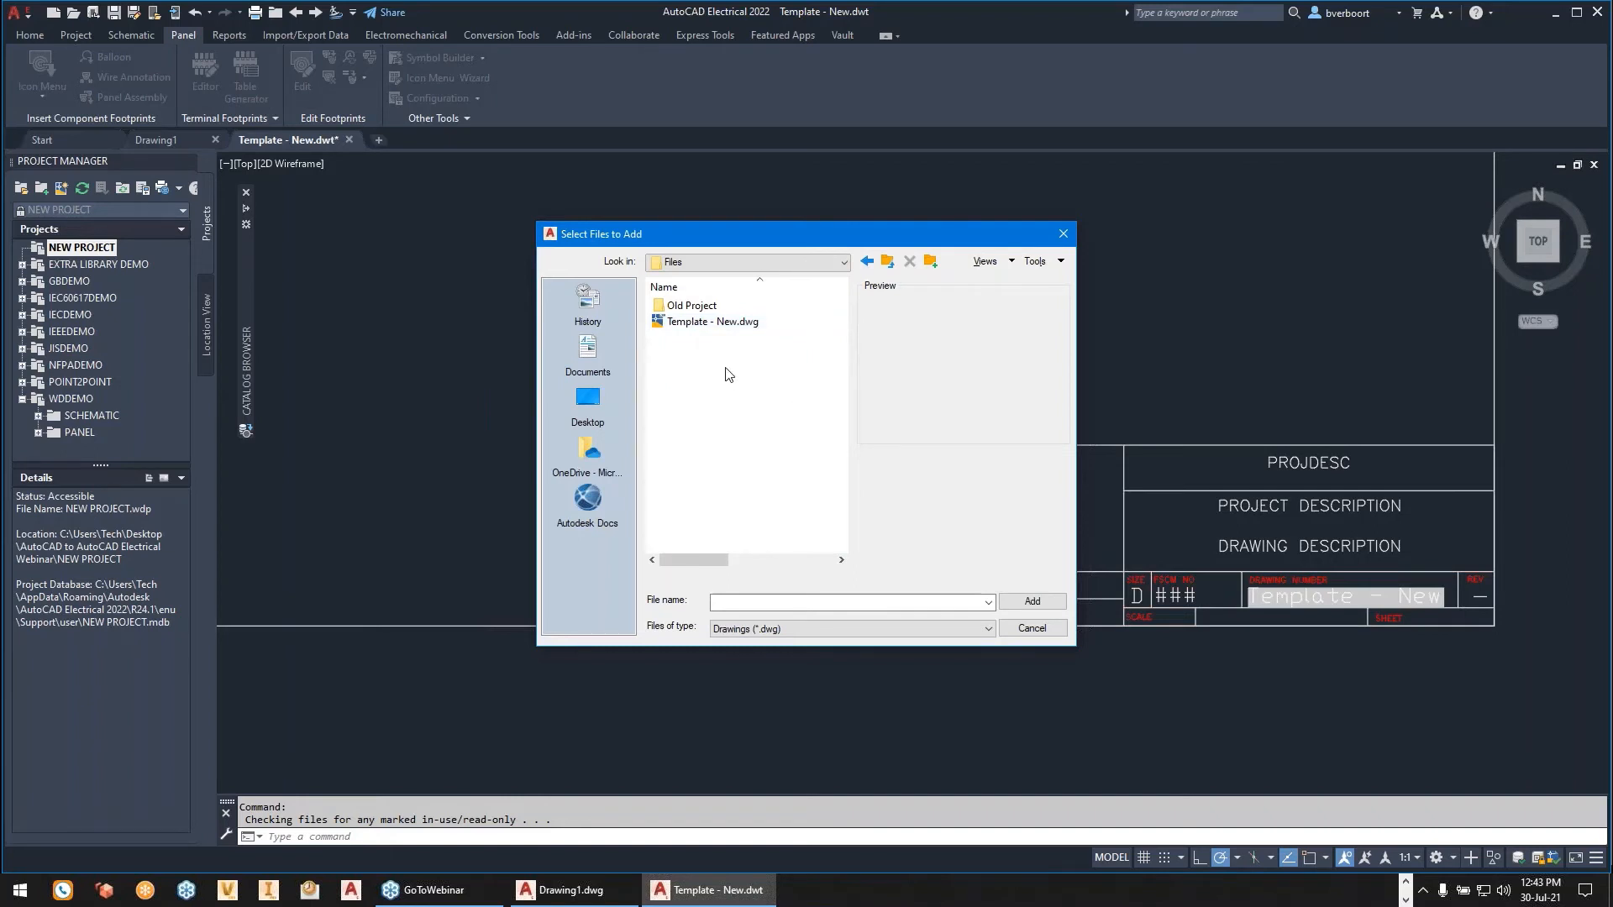
double_click(697, 307)
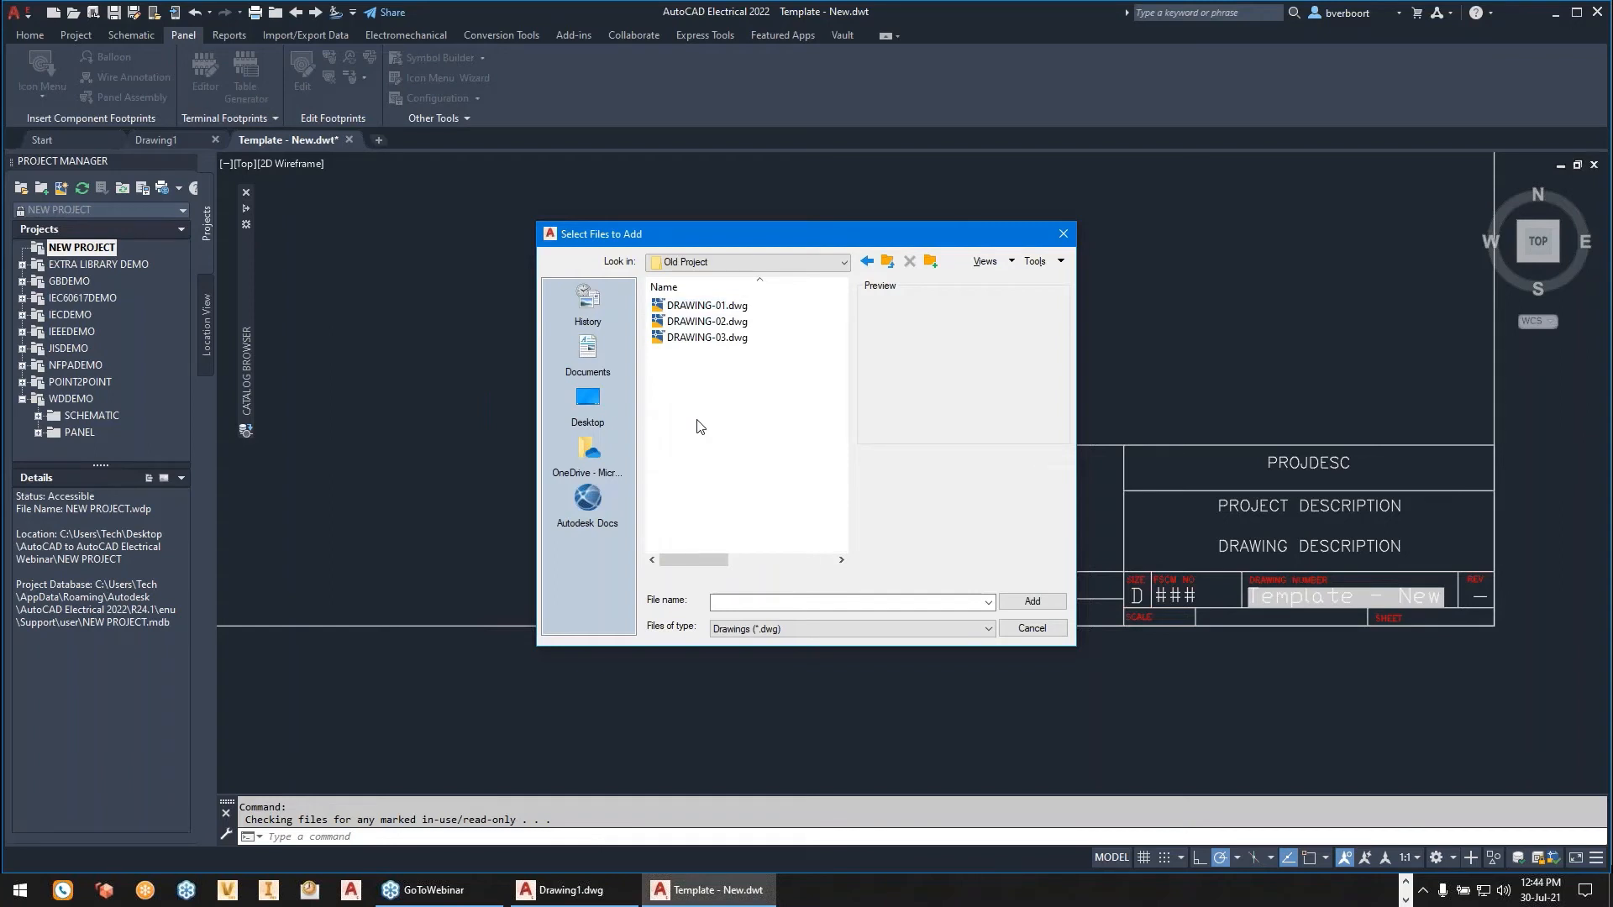
- Add DRAWING-01.dwg, DRAWING-02.dwg and DRAWING-03.dwg to the project, applying the project default values to their drawing settings
left_click(712, 307)
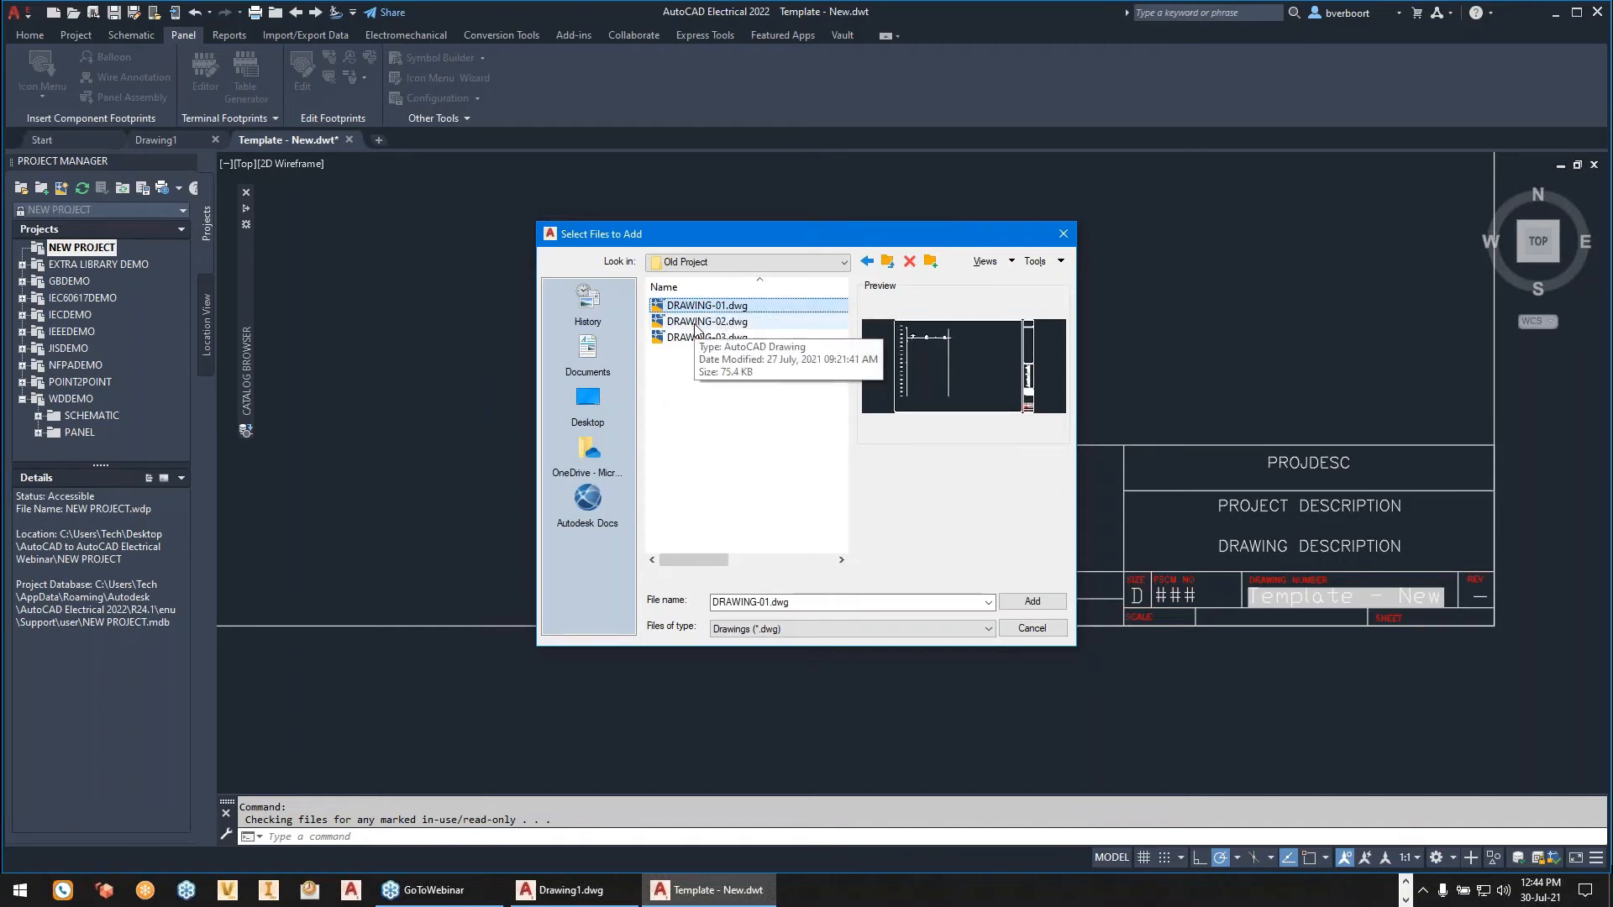
left_click(706, 337, "shift")
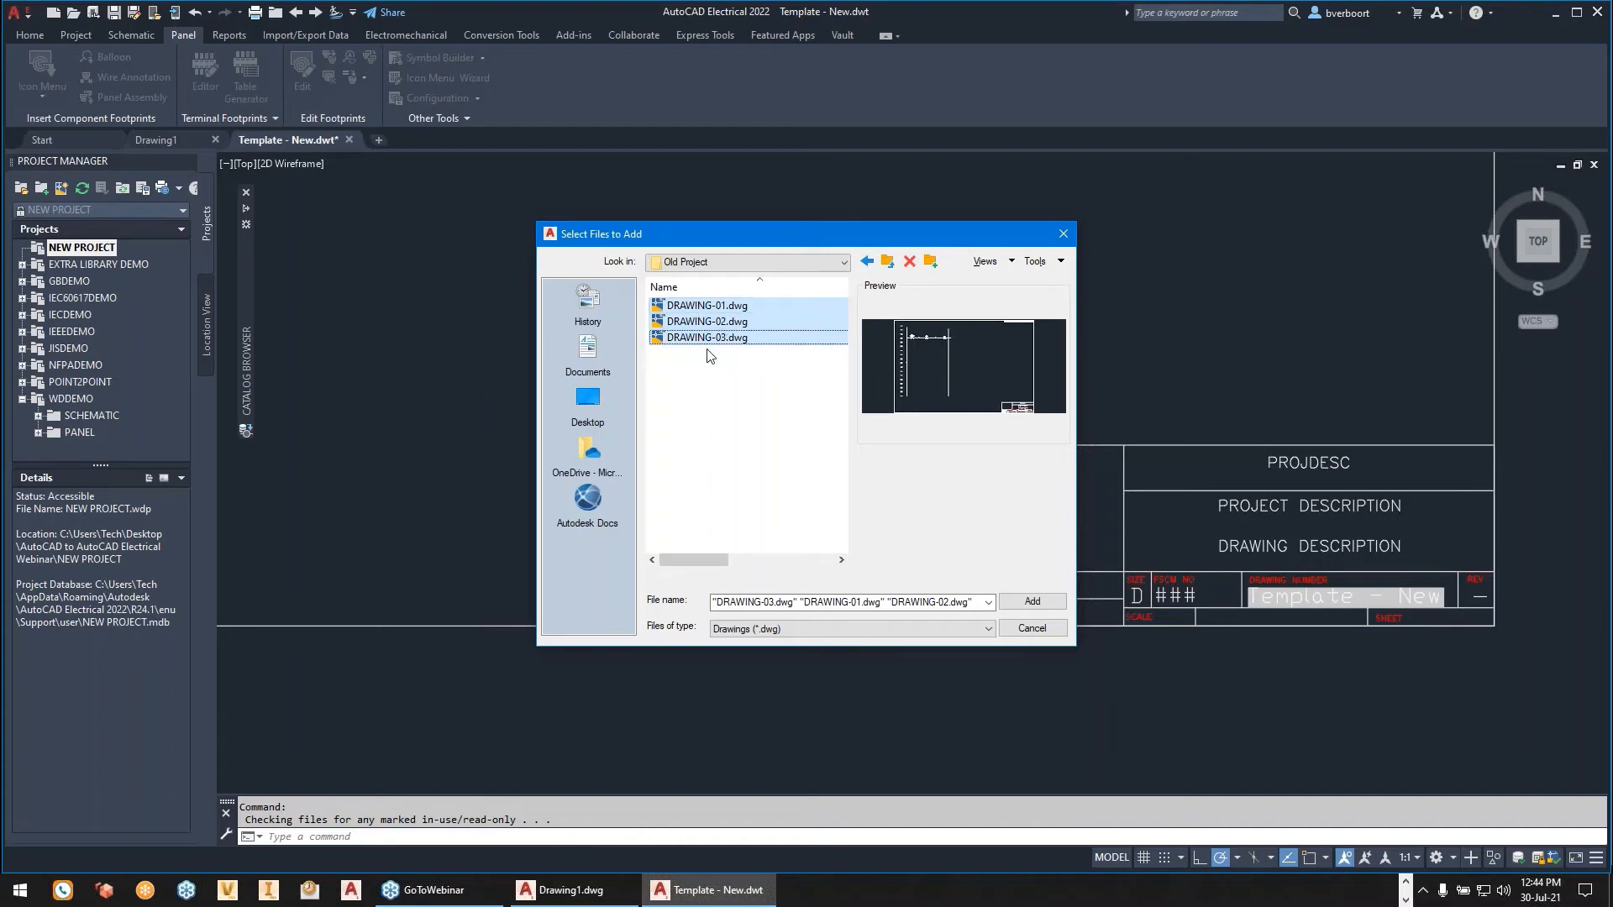
left_click(1032, 602)
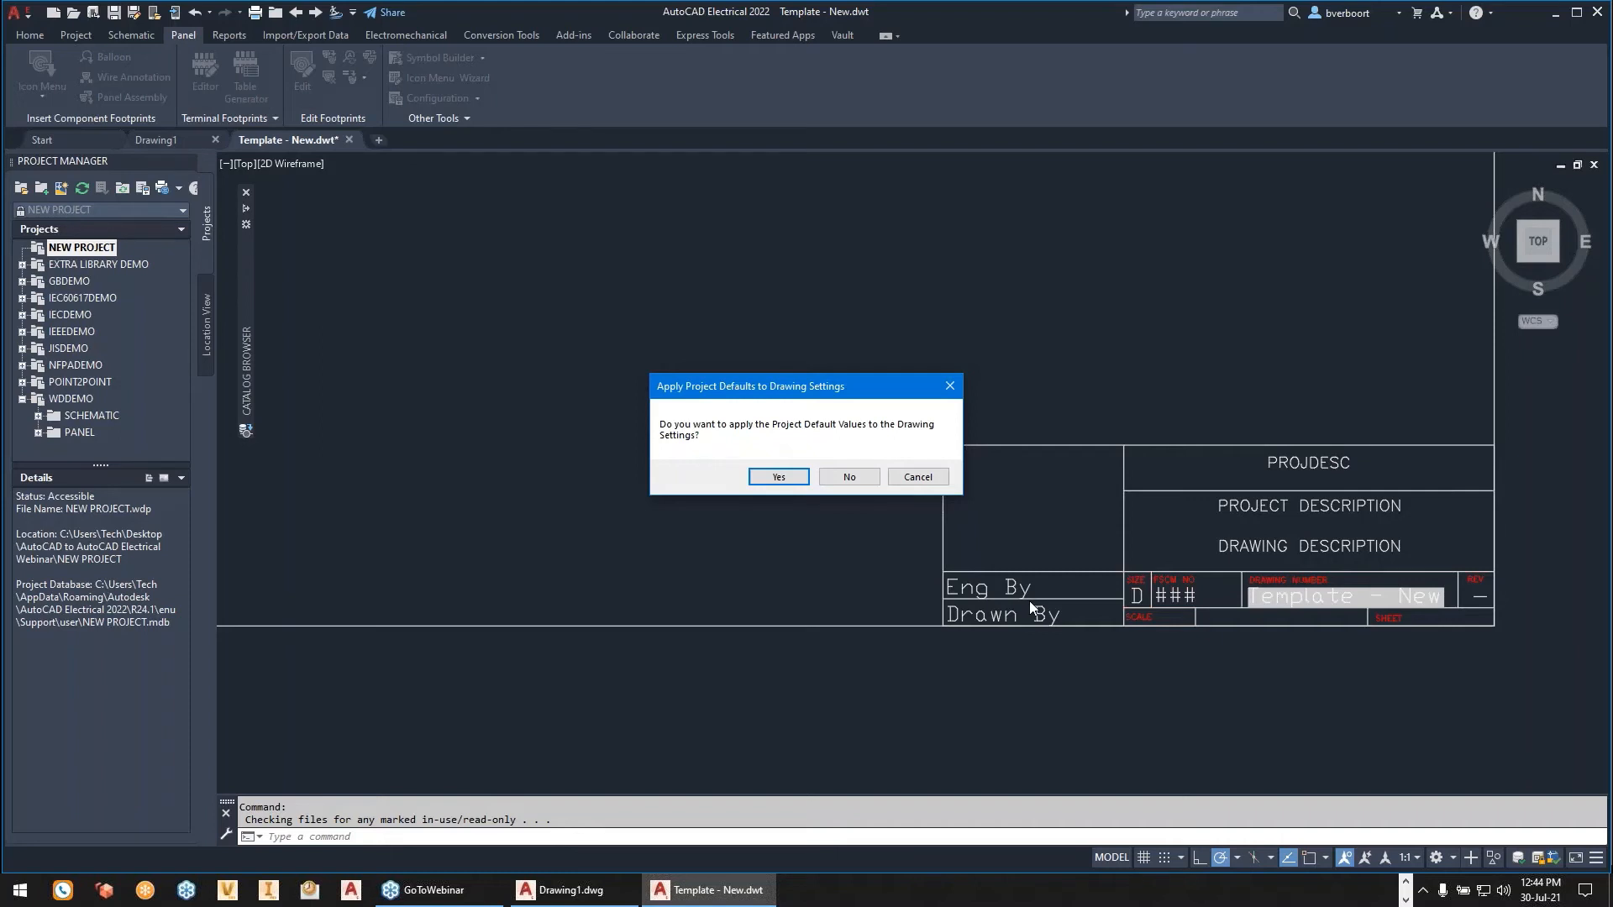
left_click(778, 478)
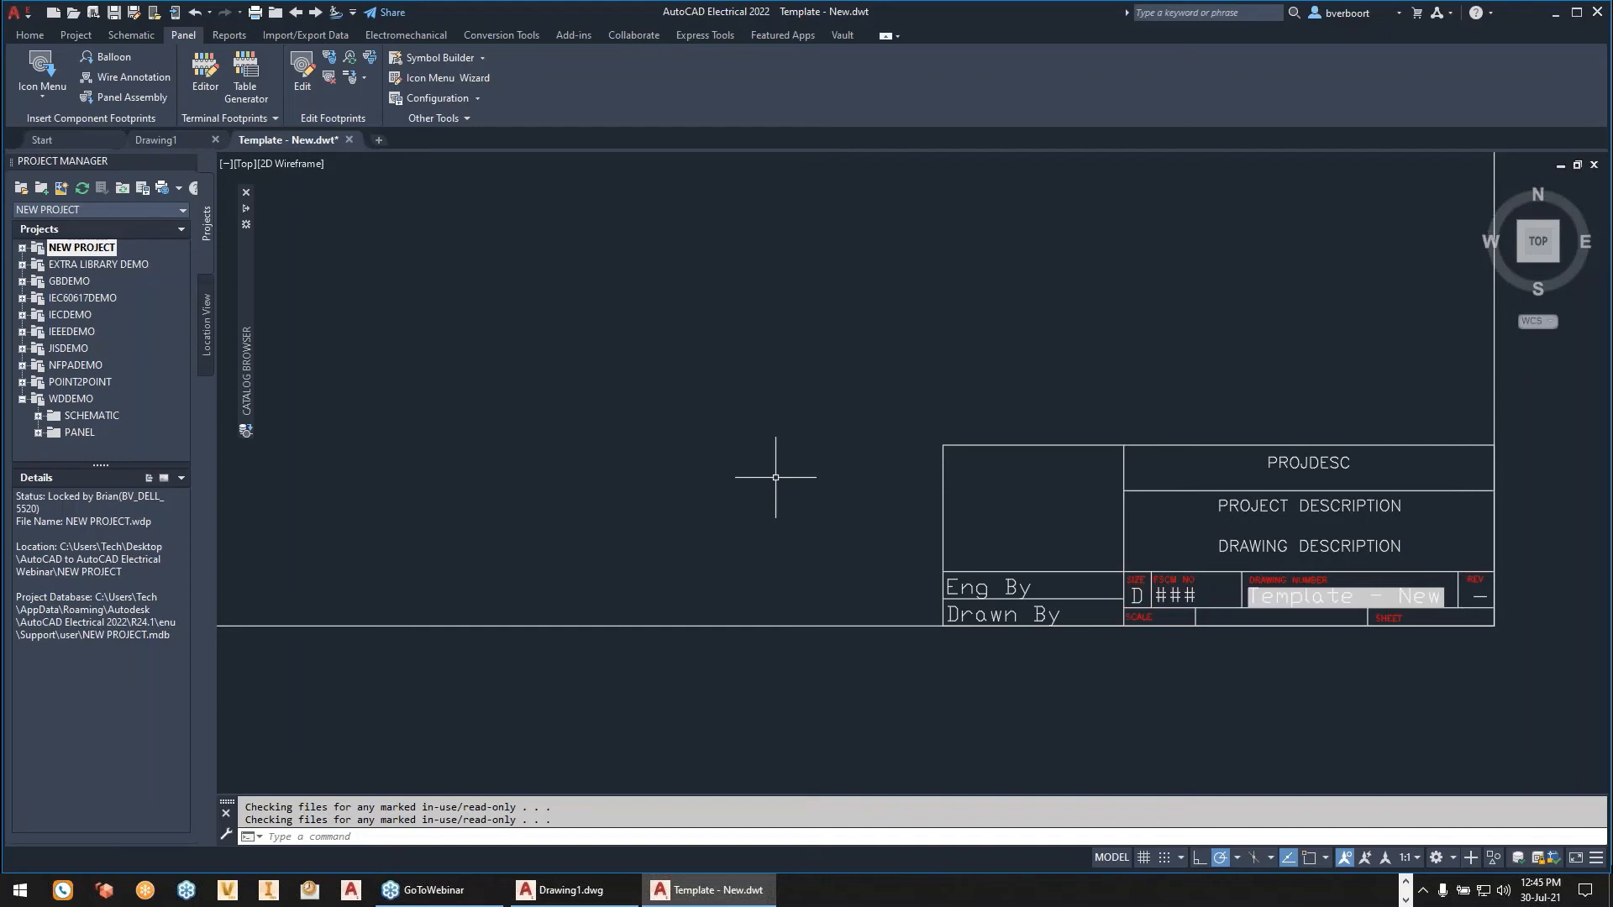
- Expand NEW PROJECT's drawing list and open DRAWING-01.dwg
left_click(22, 249)
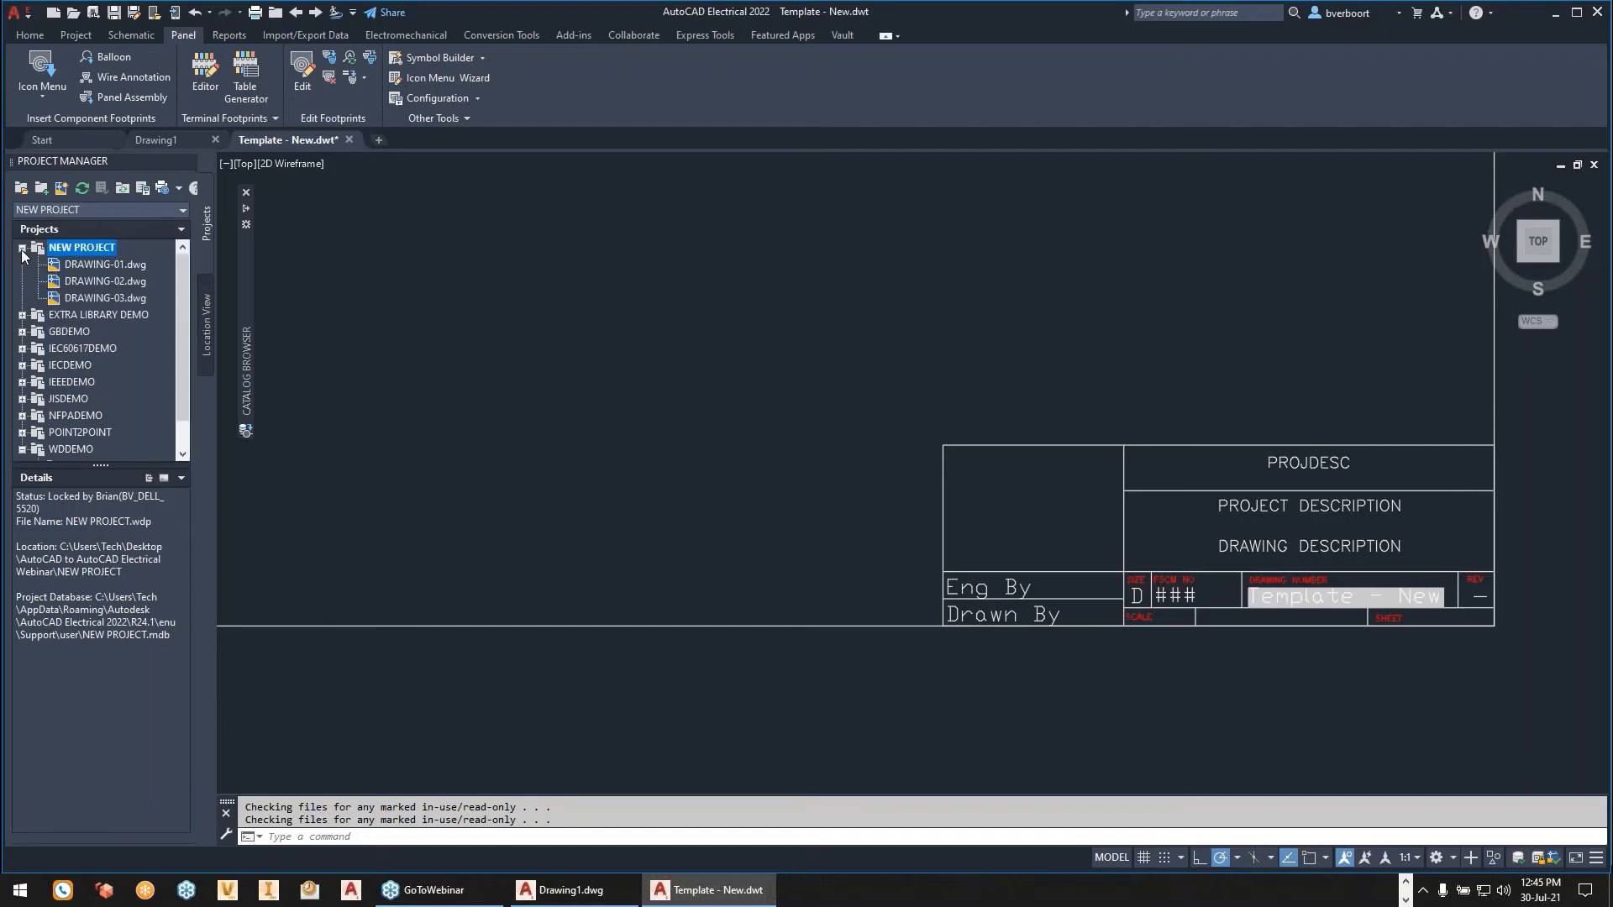
left_click(109, 263)
right_click(109, 264)
left_click(149, 274)
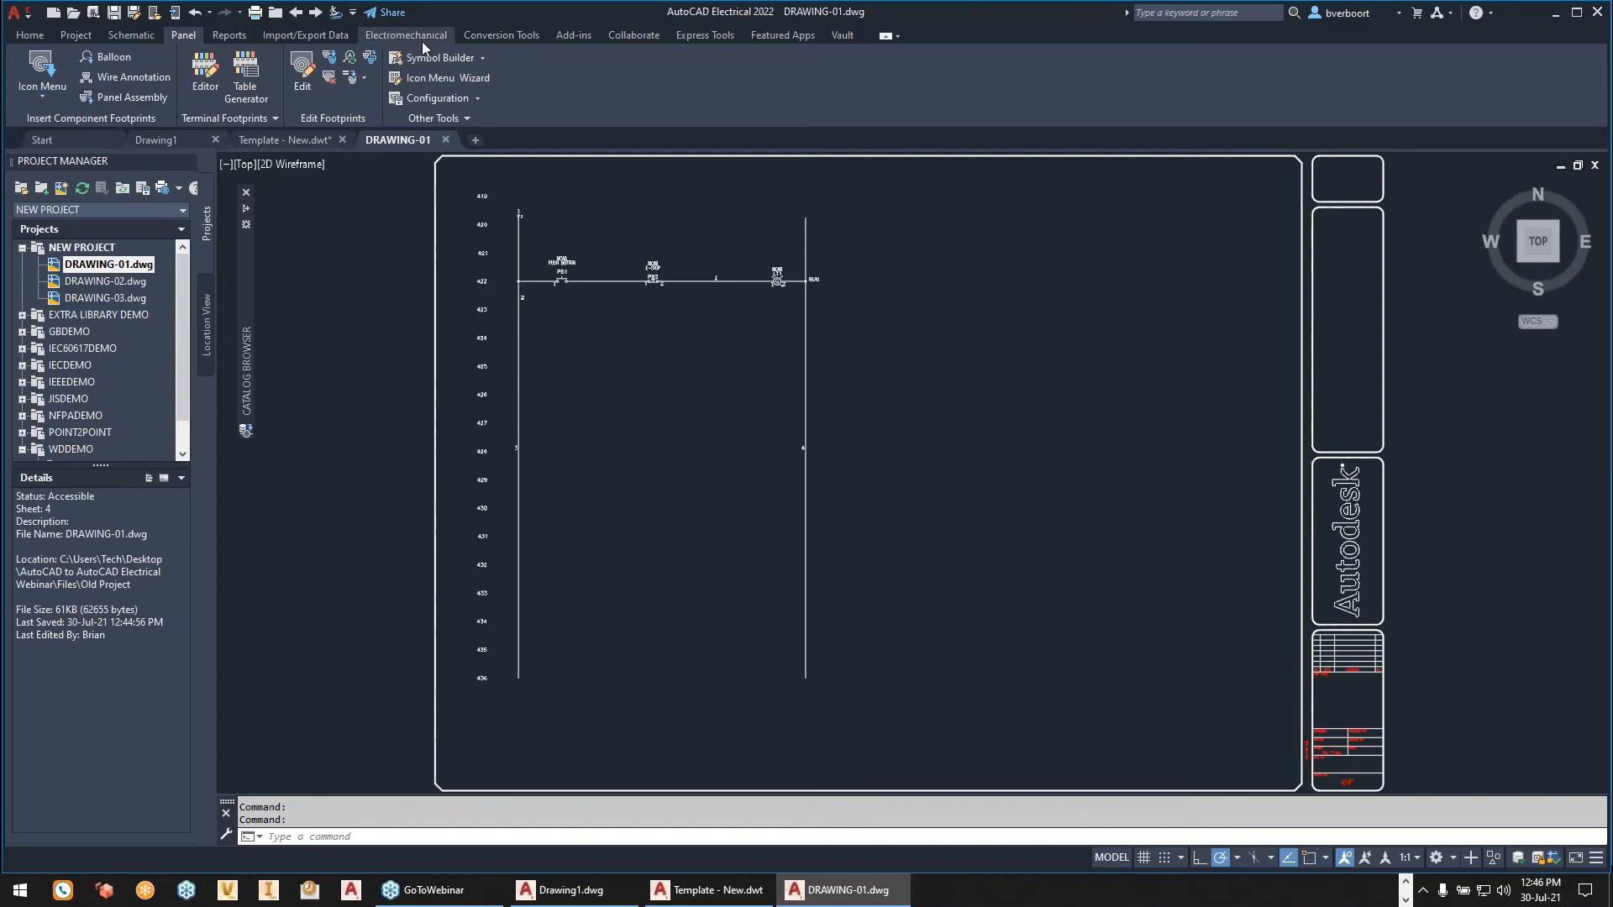
- Check the wire types offered for DRAWING-01 in the Change/Convert Wire Type dialog and close it without converting any lines
left_click(501, 35)
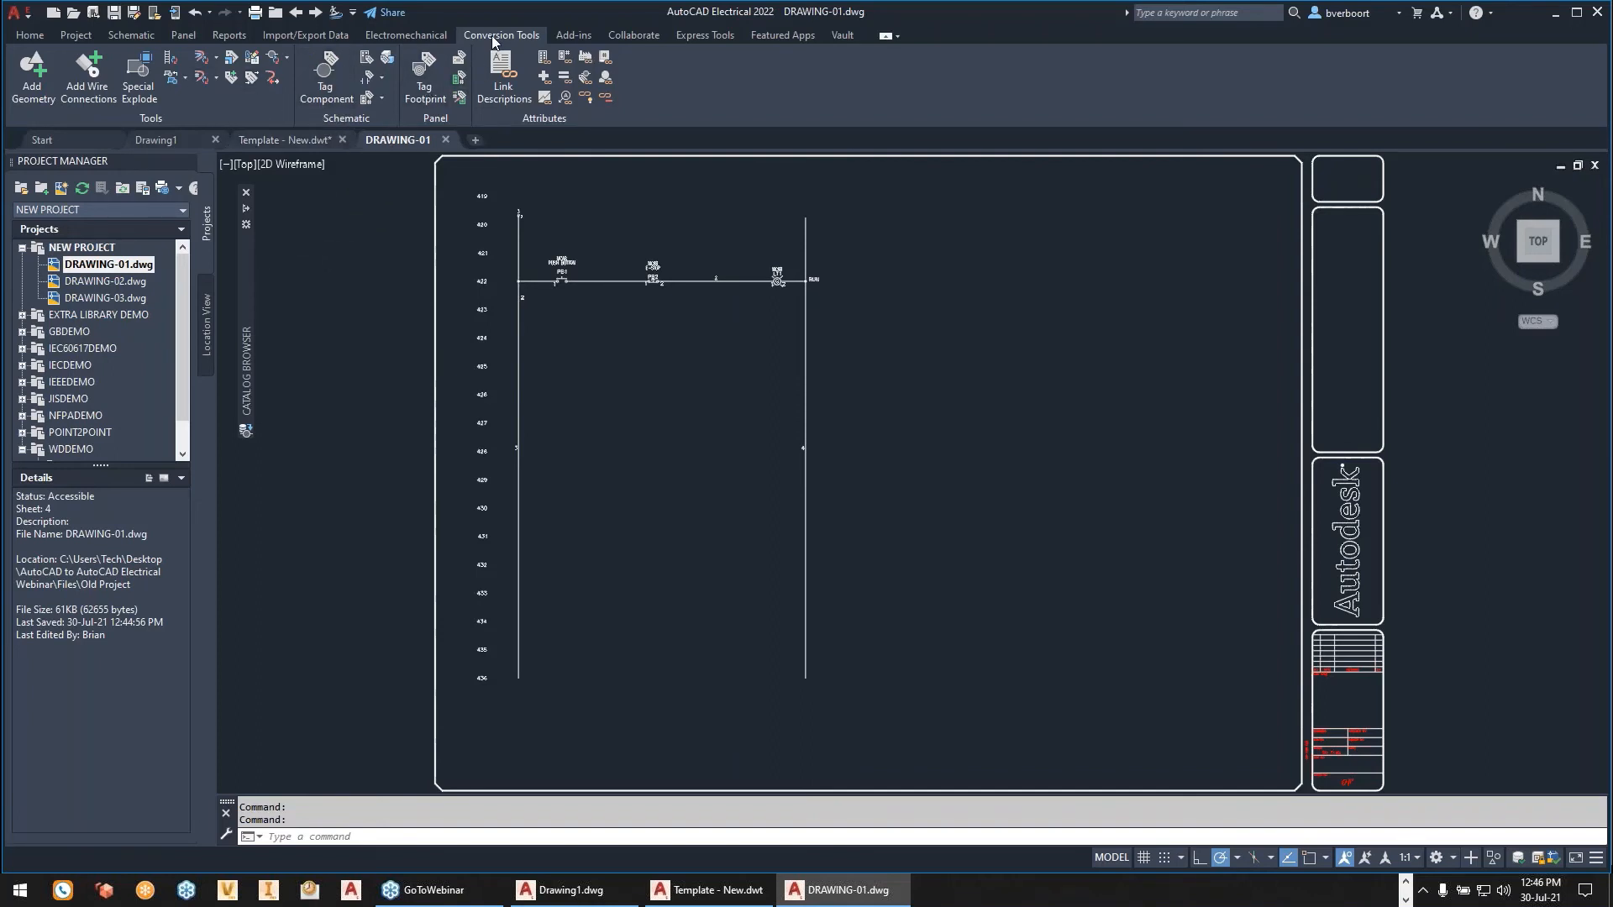
left_click(202, 59)
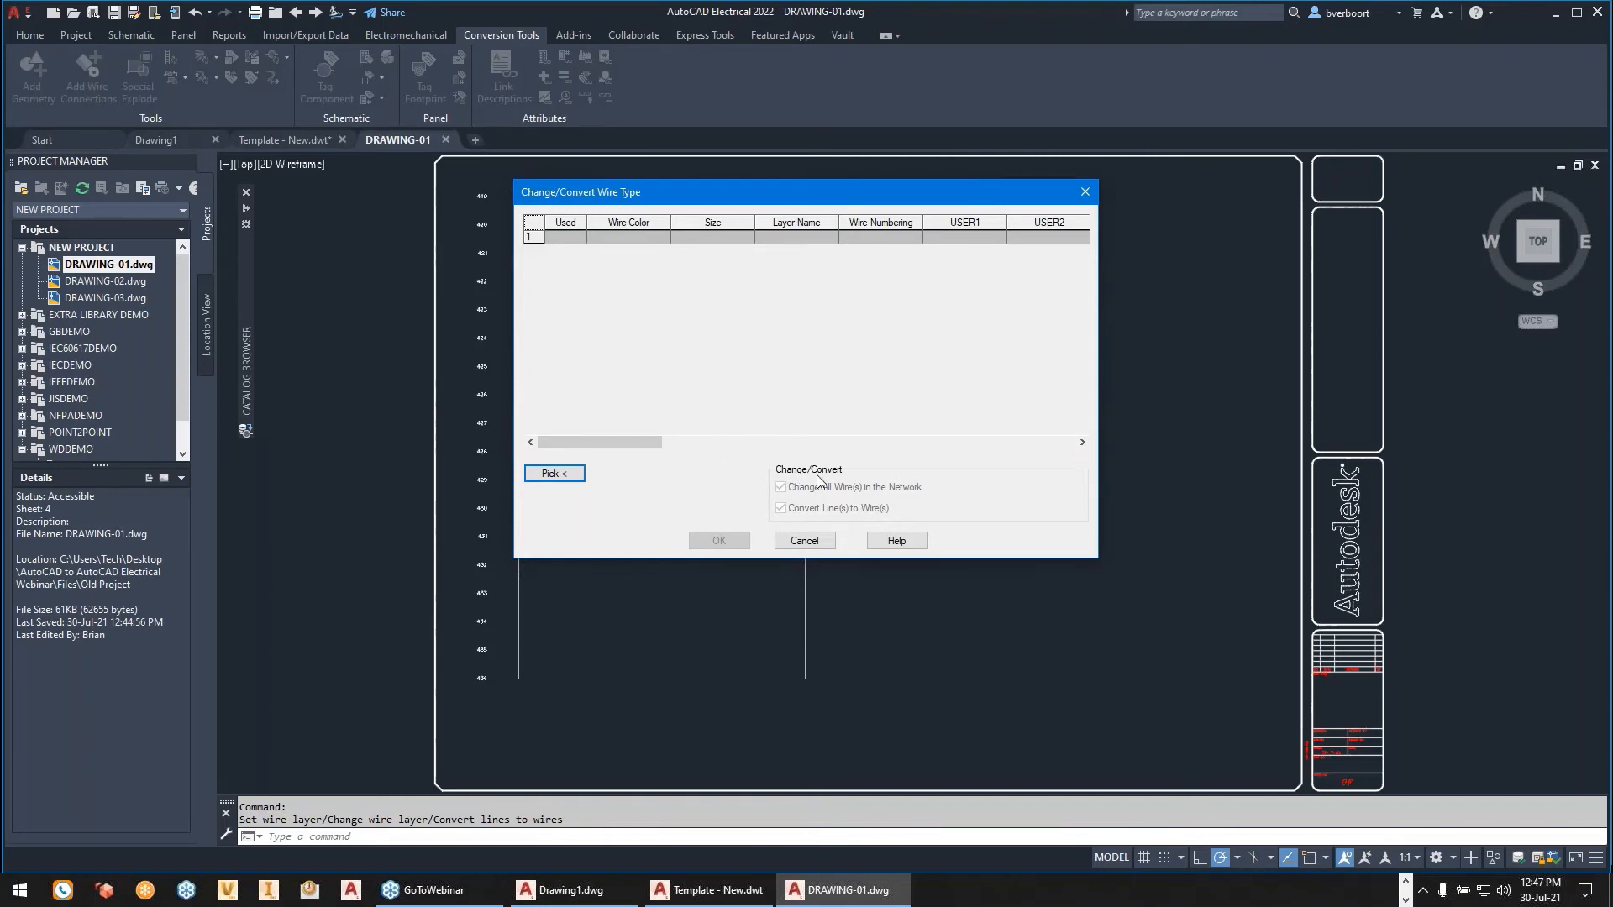
left_click(827, 541)
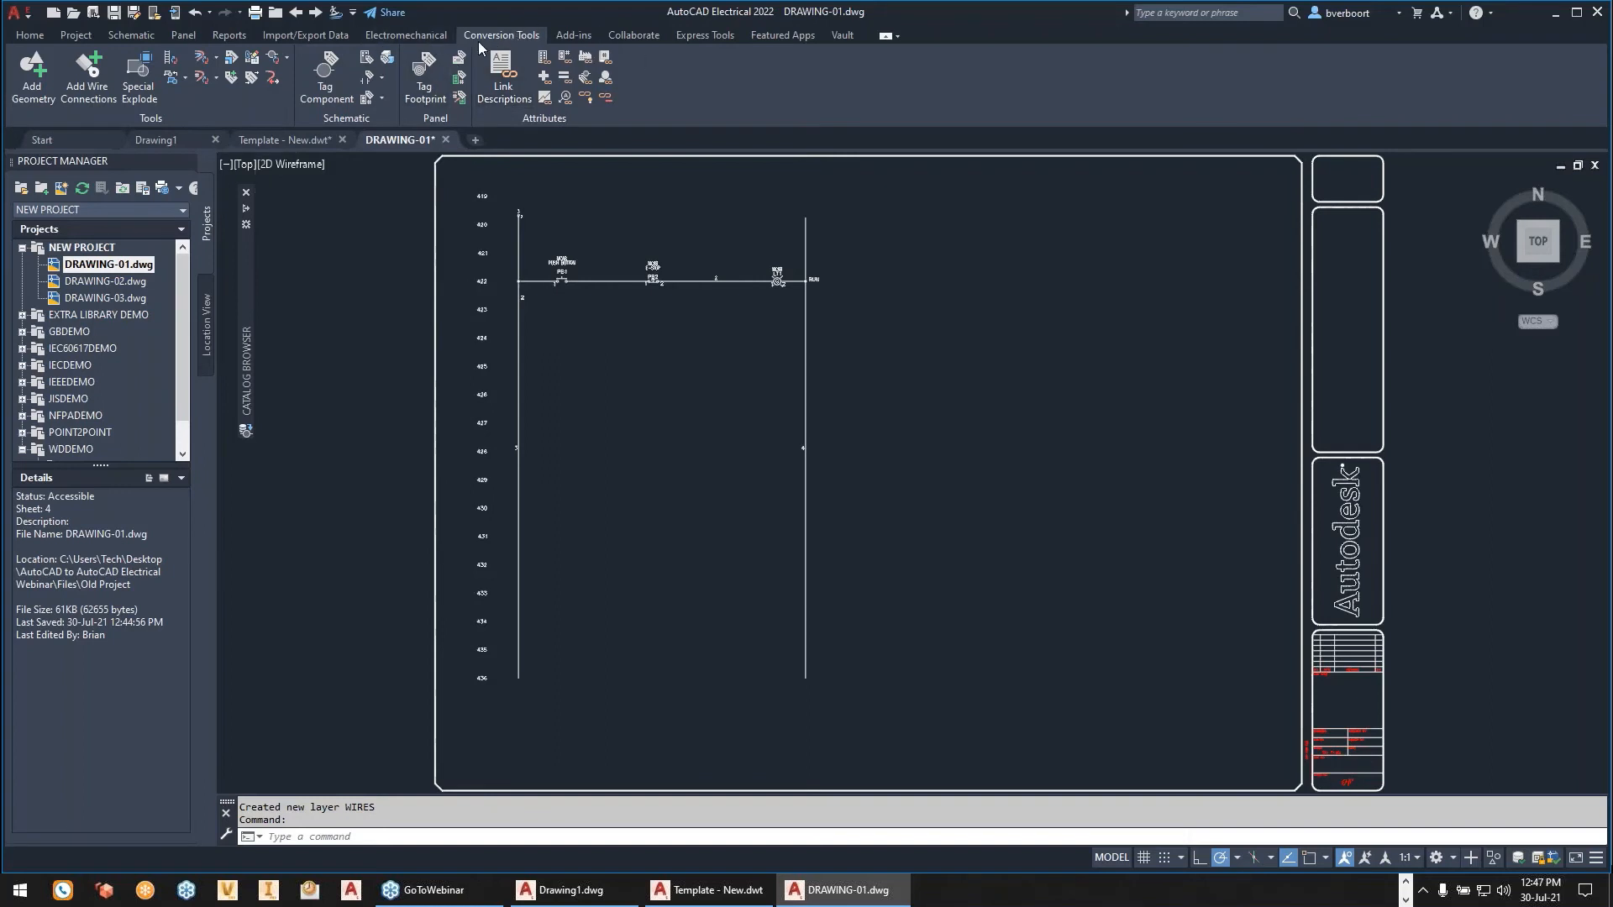
left_click(205, 61)
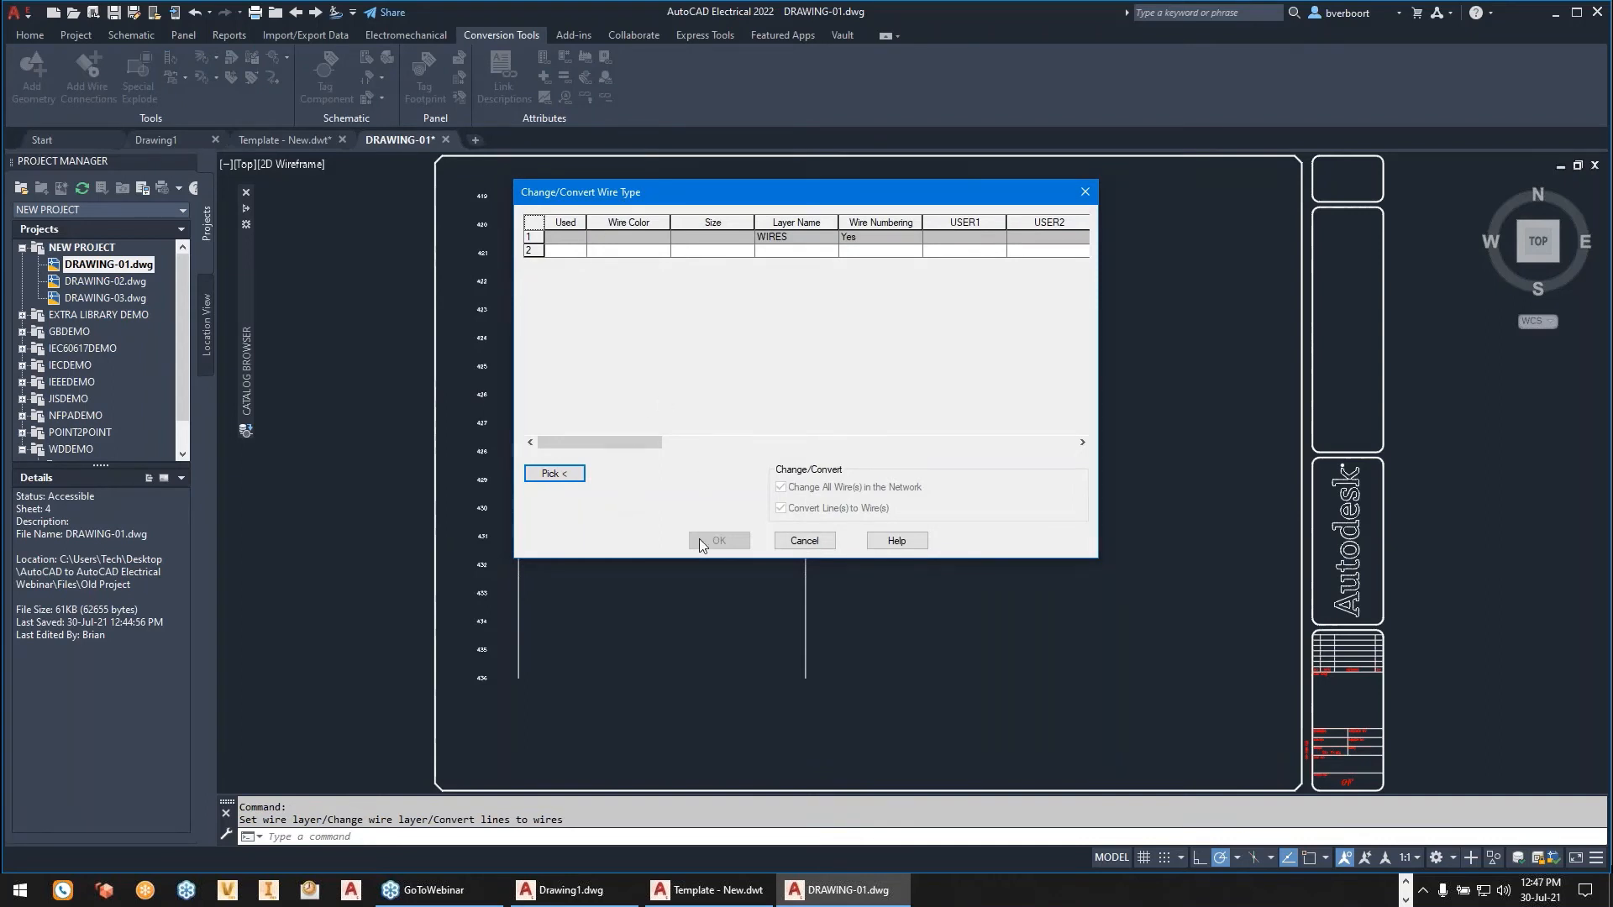
left_click(804, 543)
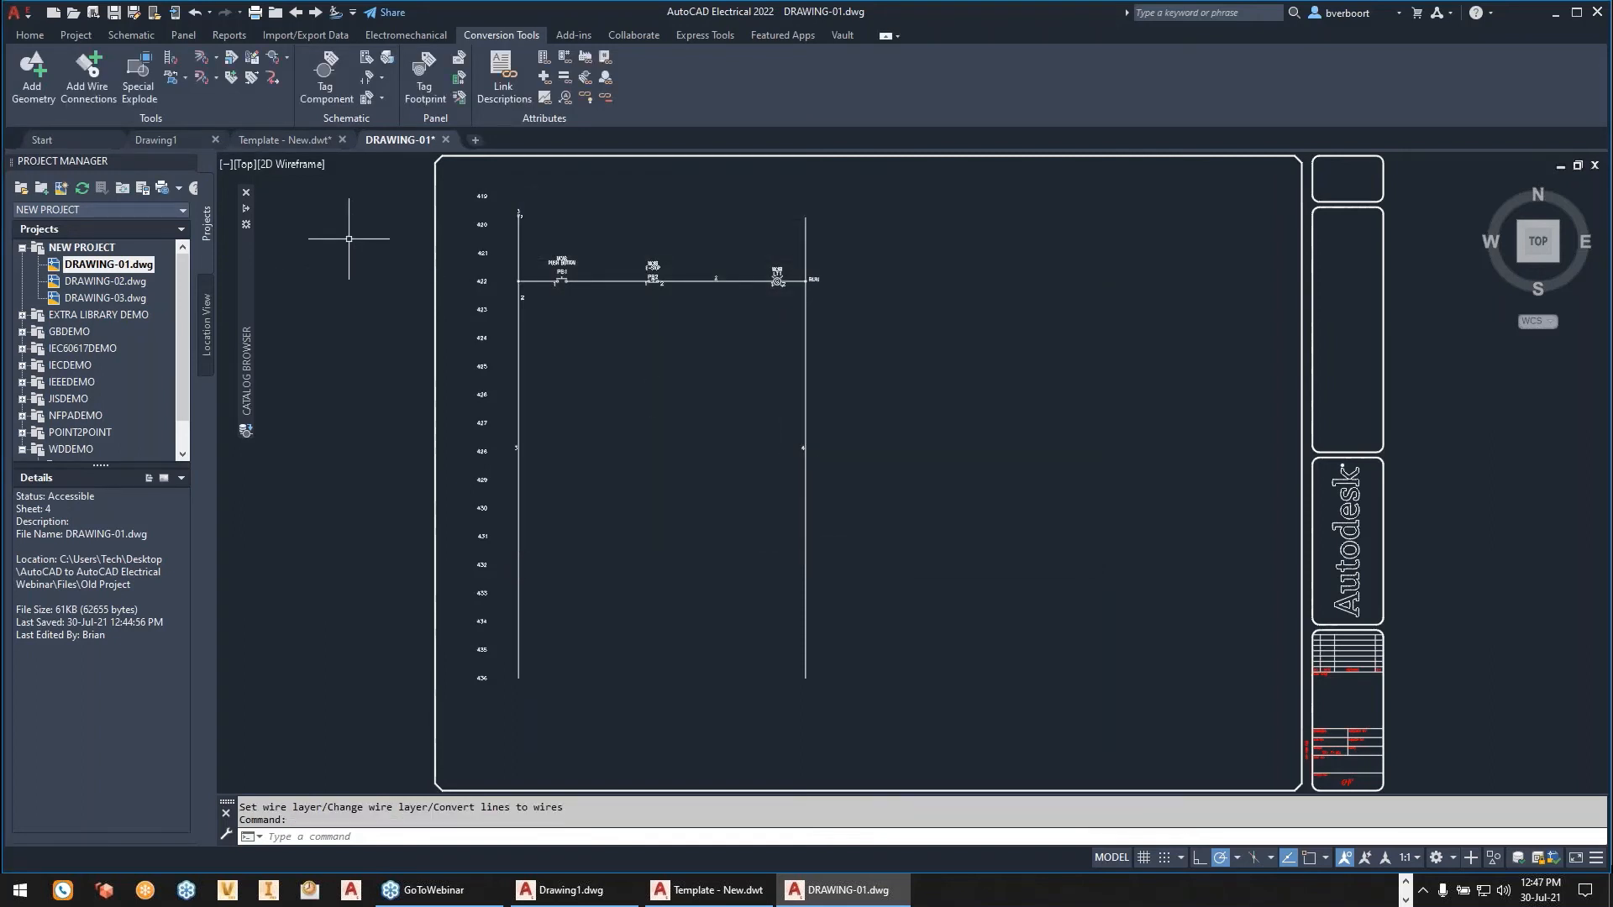
left_click(204, 65)
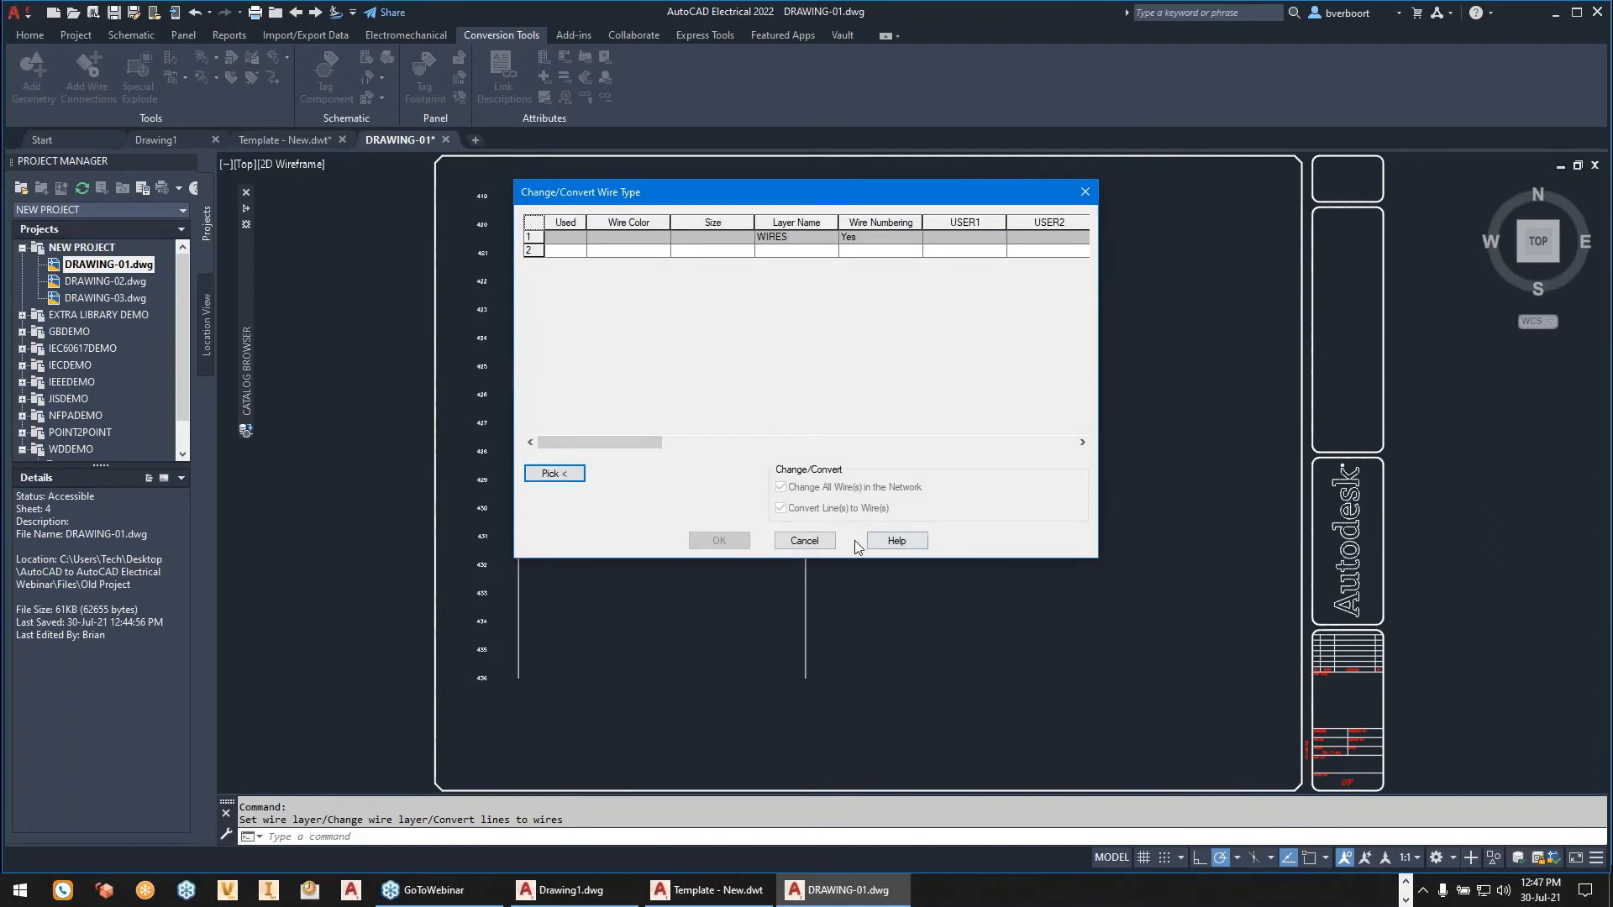
left_click(805, 540)
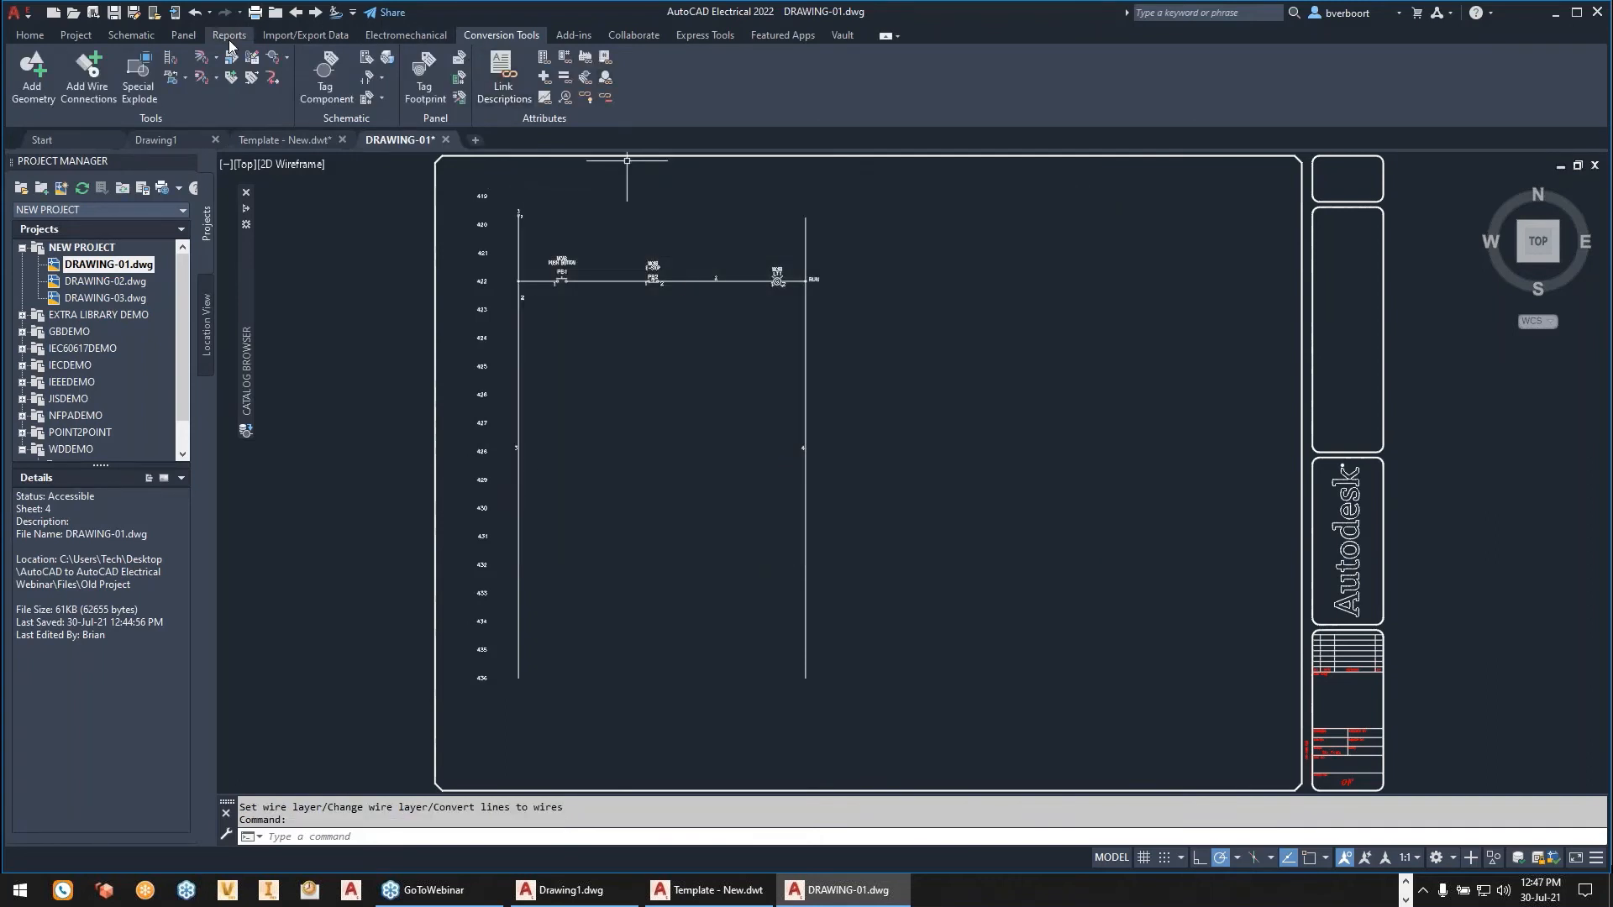
left_click(148, 38)
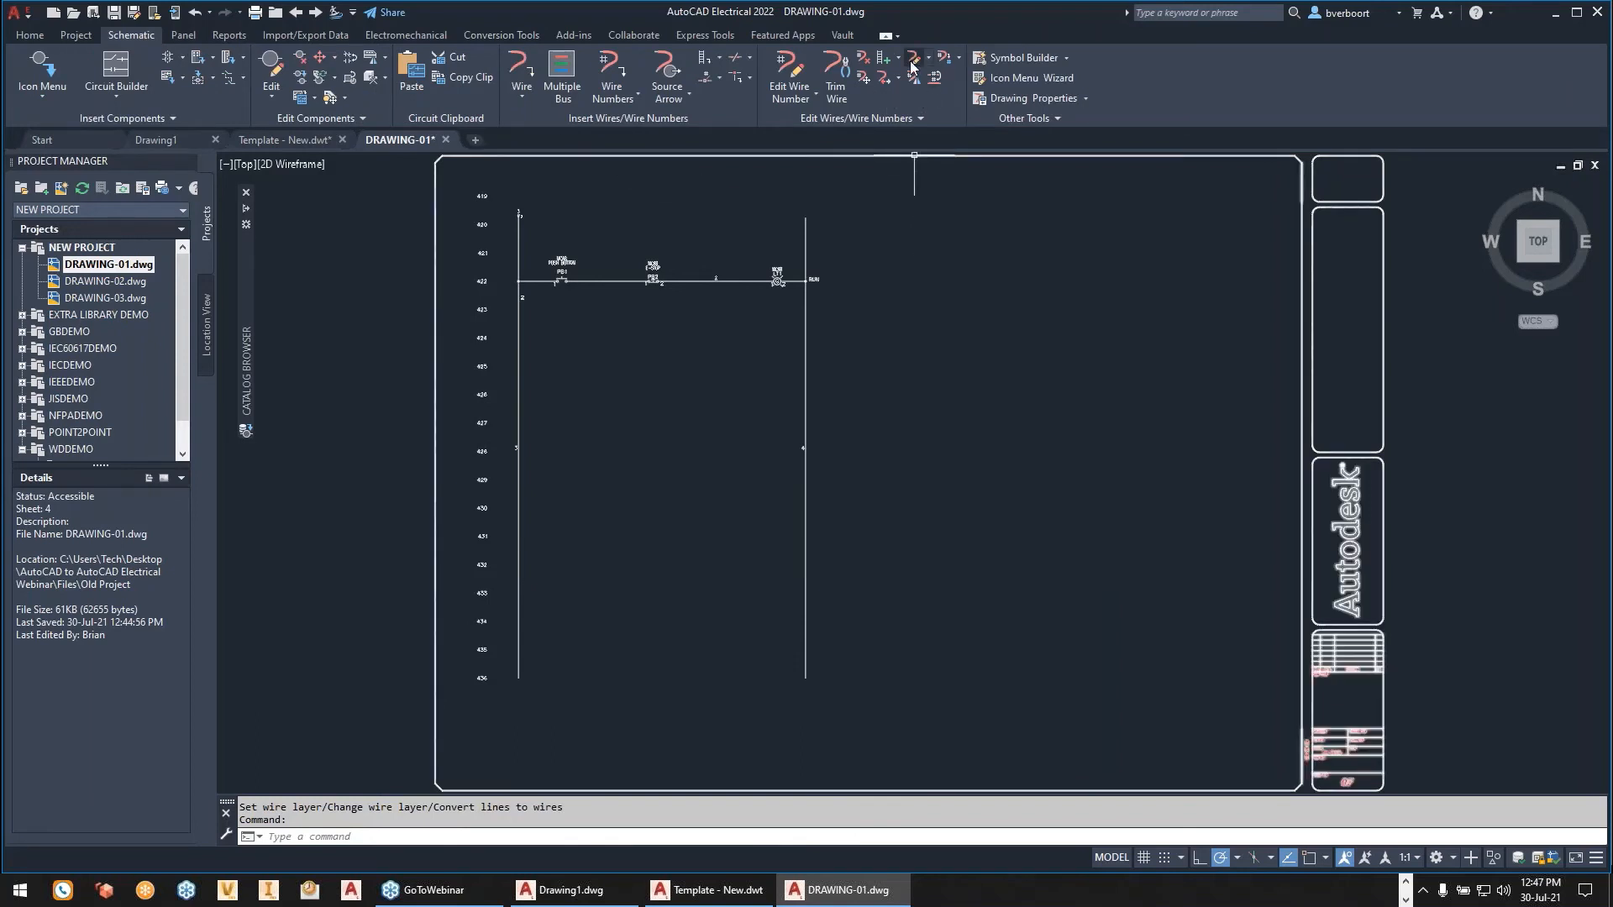
left_click(863, 61)
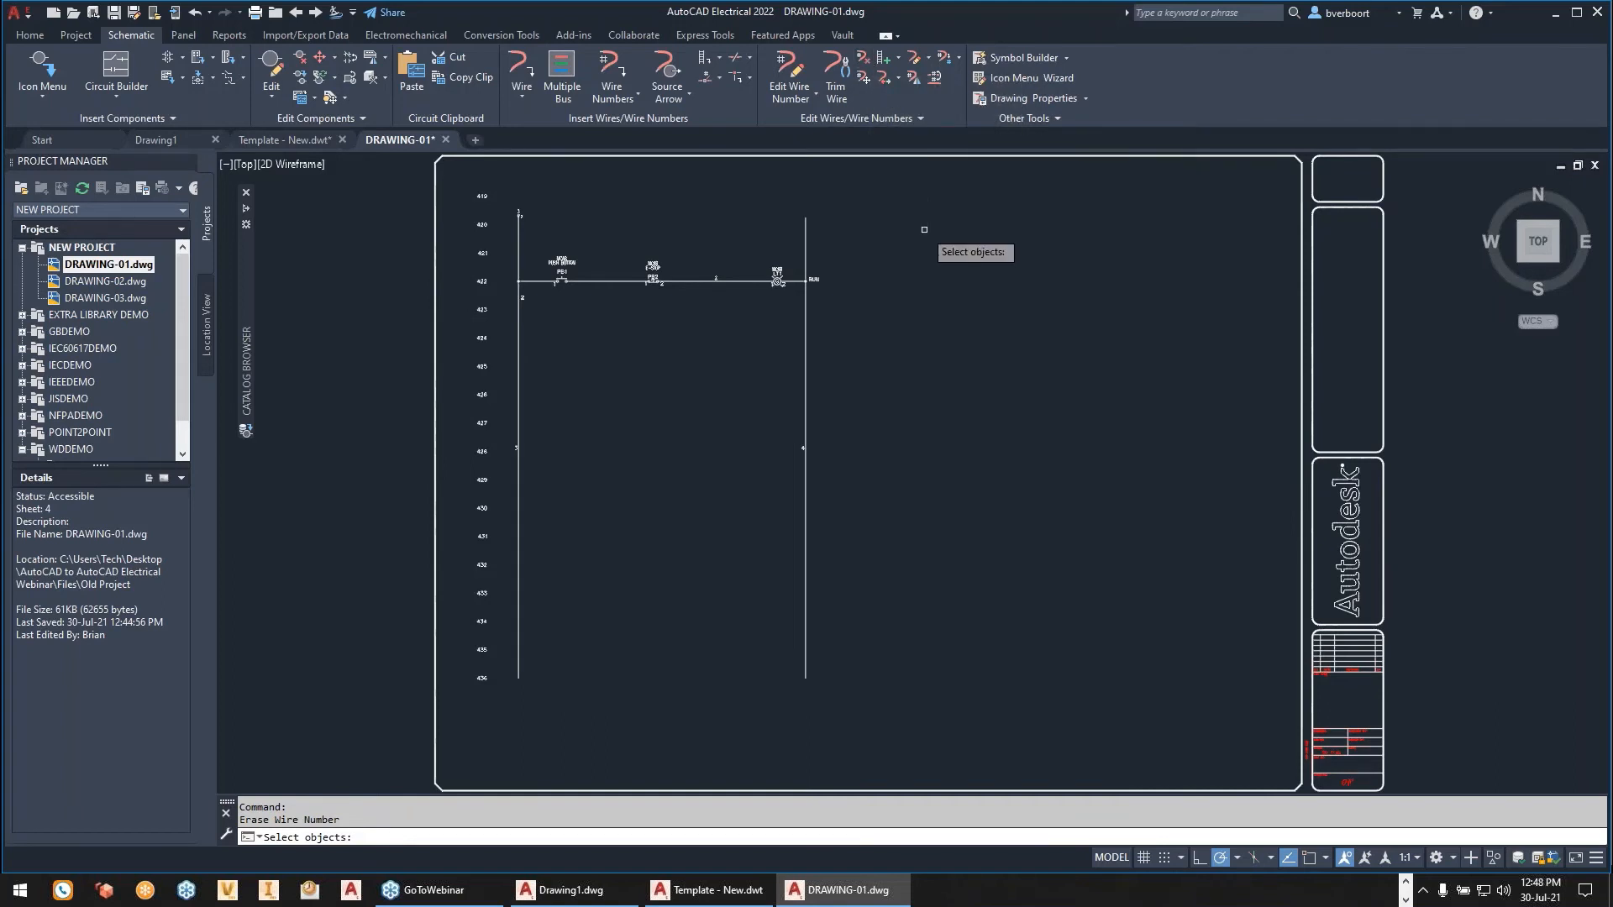
key("Escape")
key("Escape")
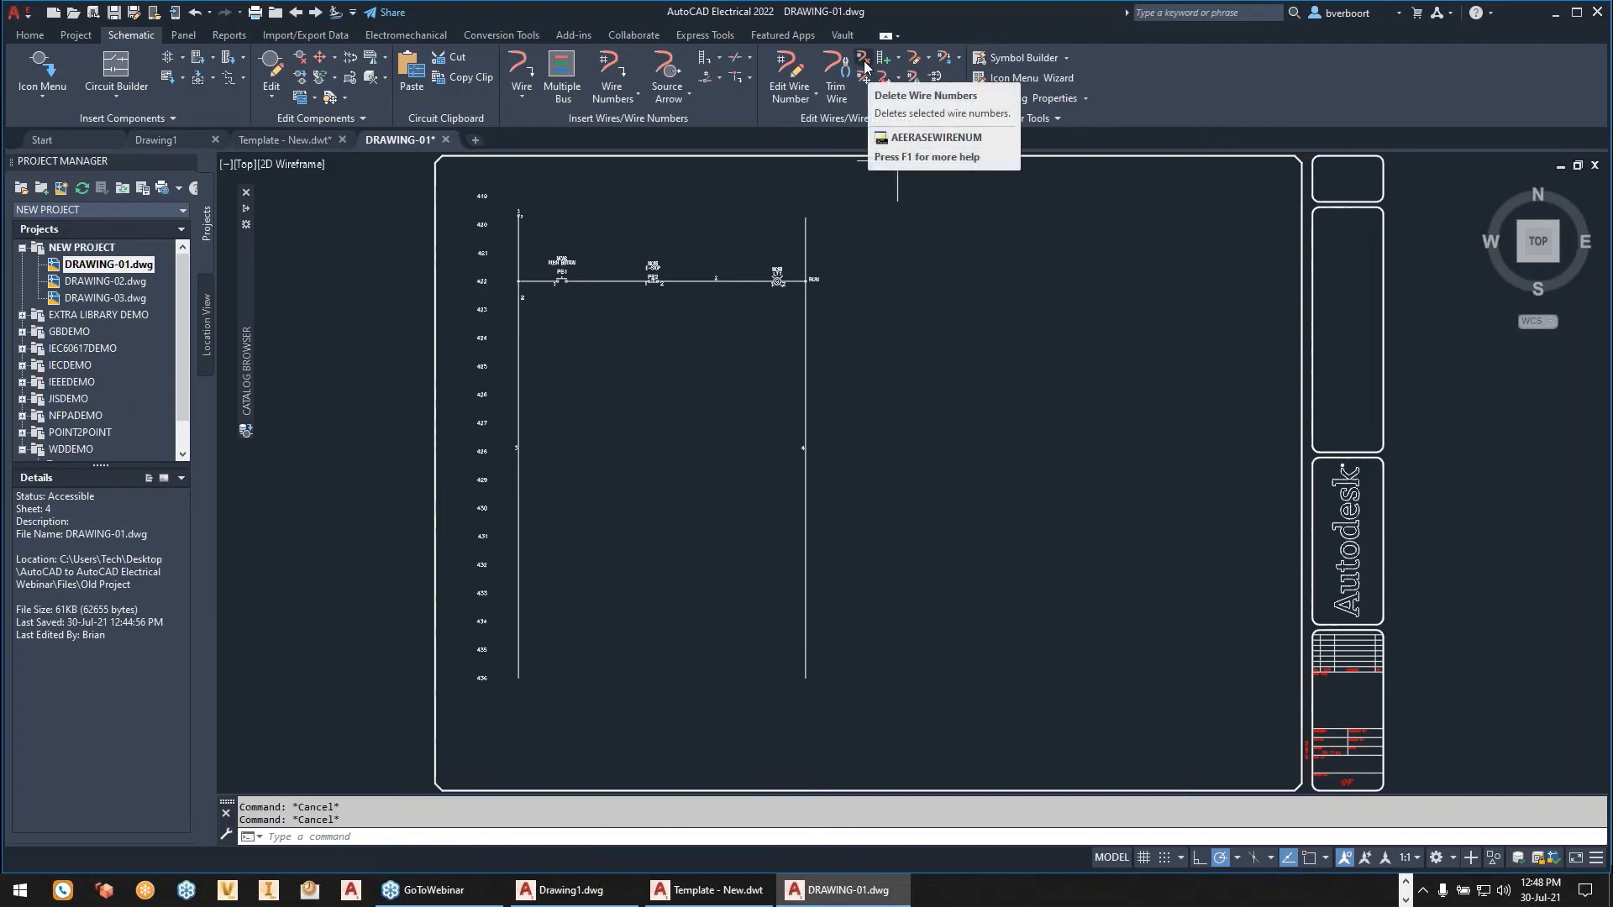
- Open Create/Edit Wire Type, start a wire type import and browse to the webinar folder's Files subfolder for the master drawing
left_click(913, 60)
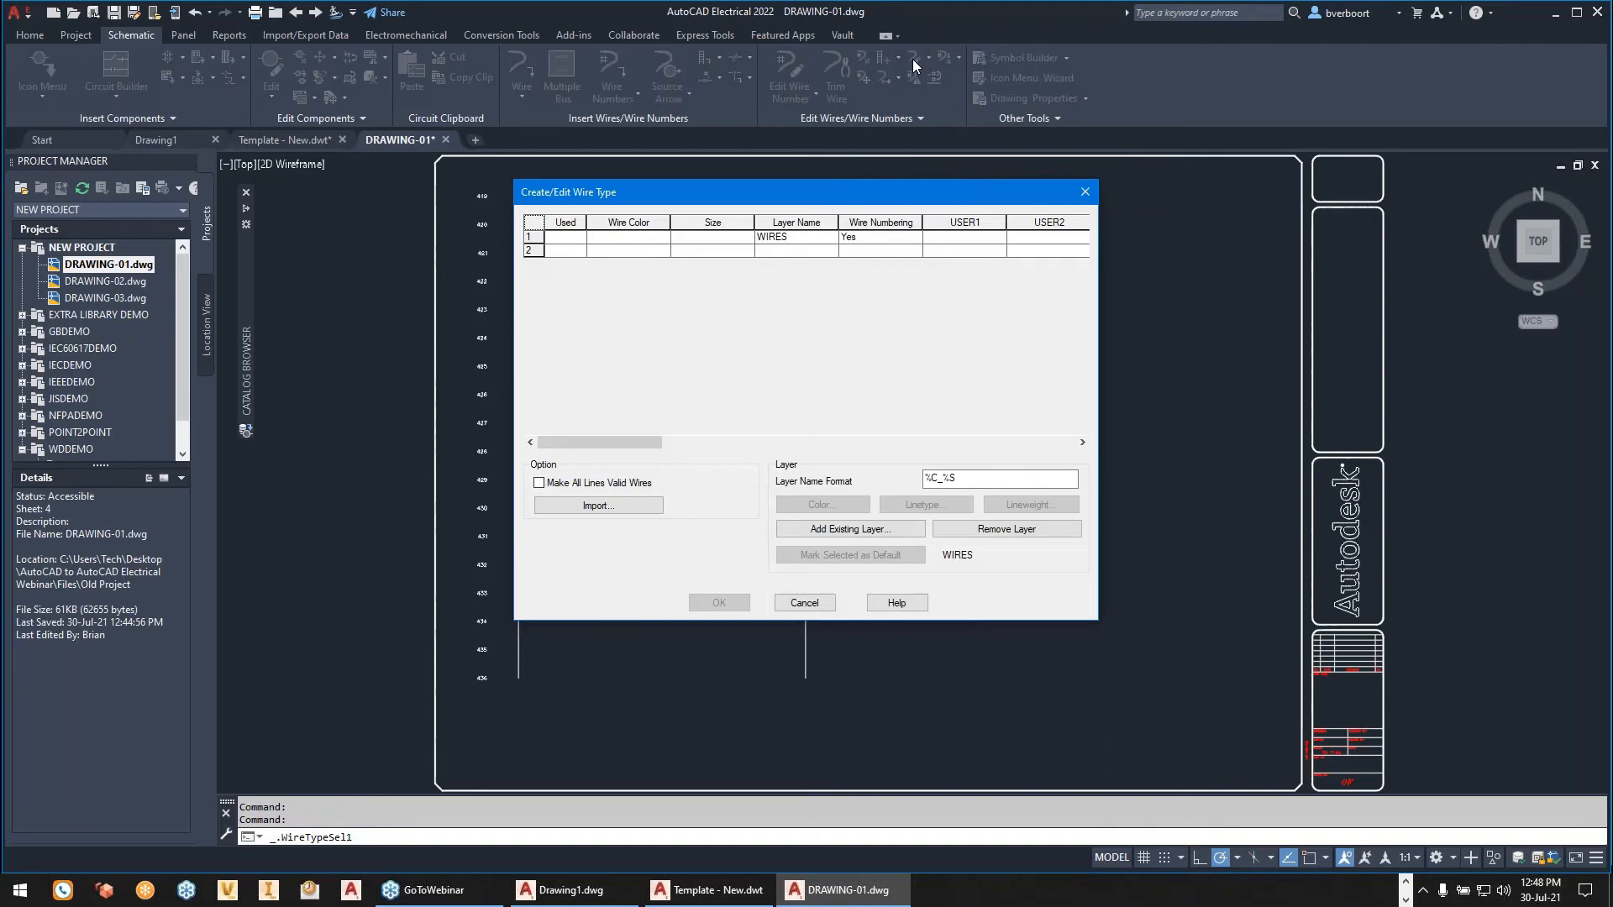
left_click(614, 508)
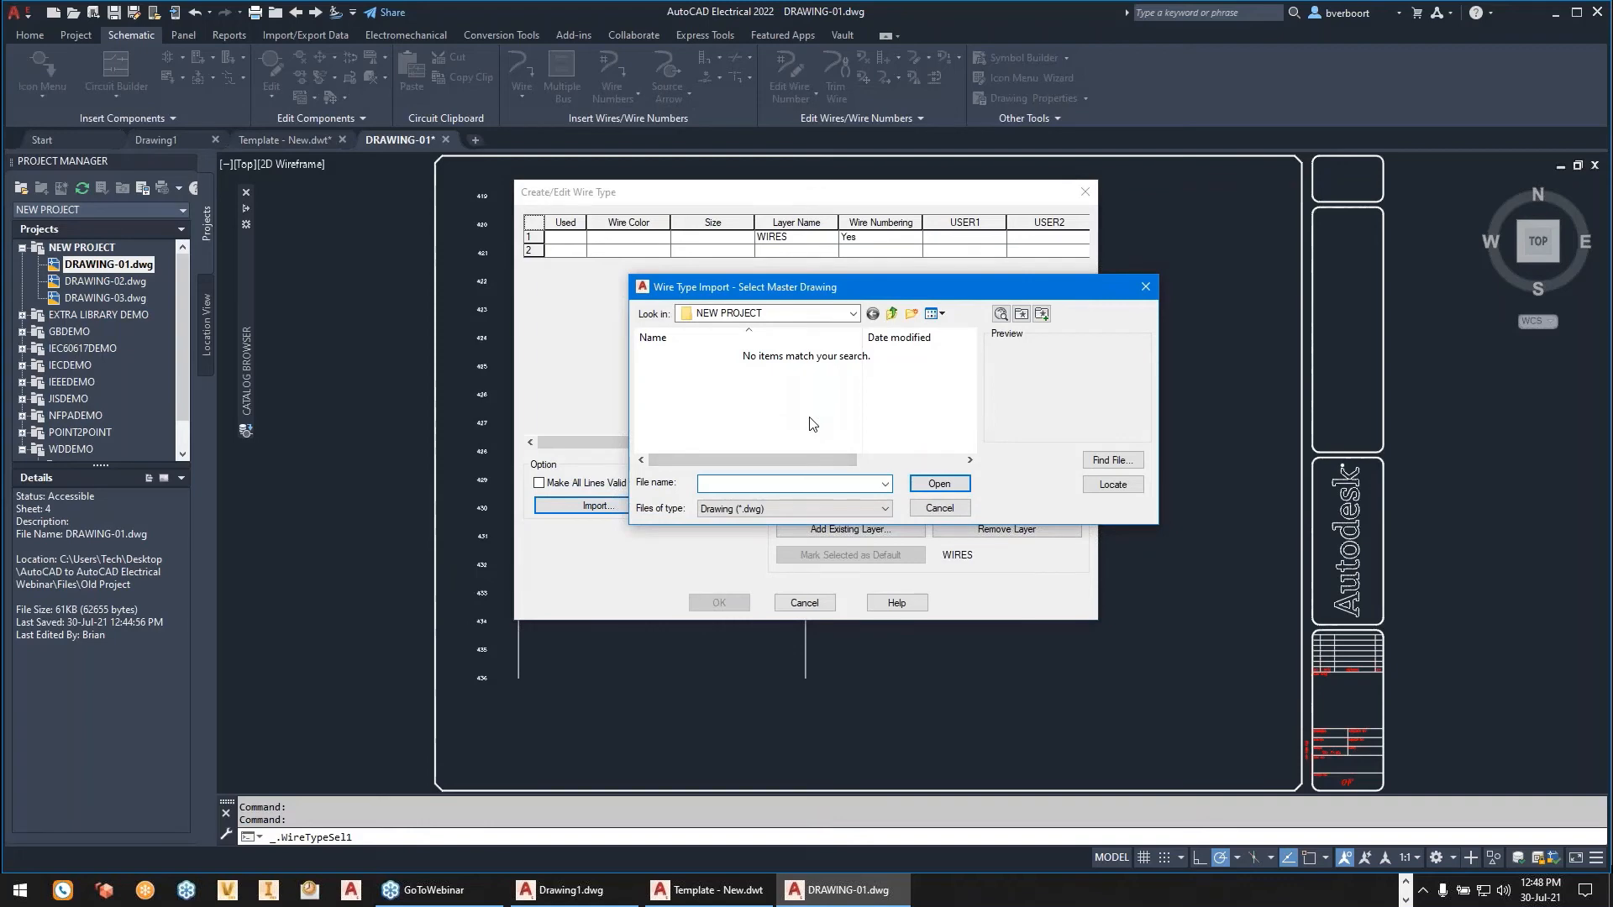
left_click(853, 313)
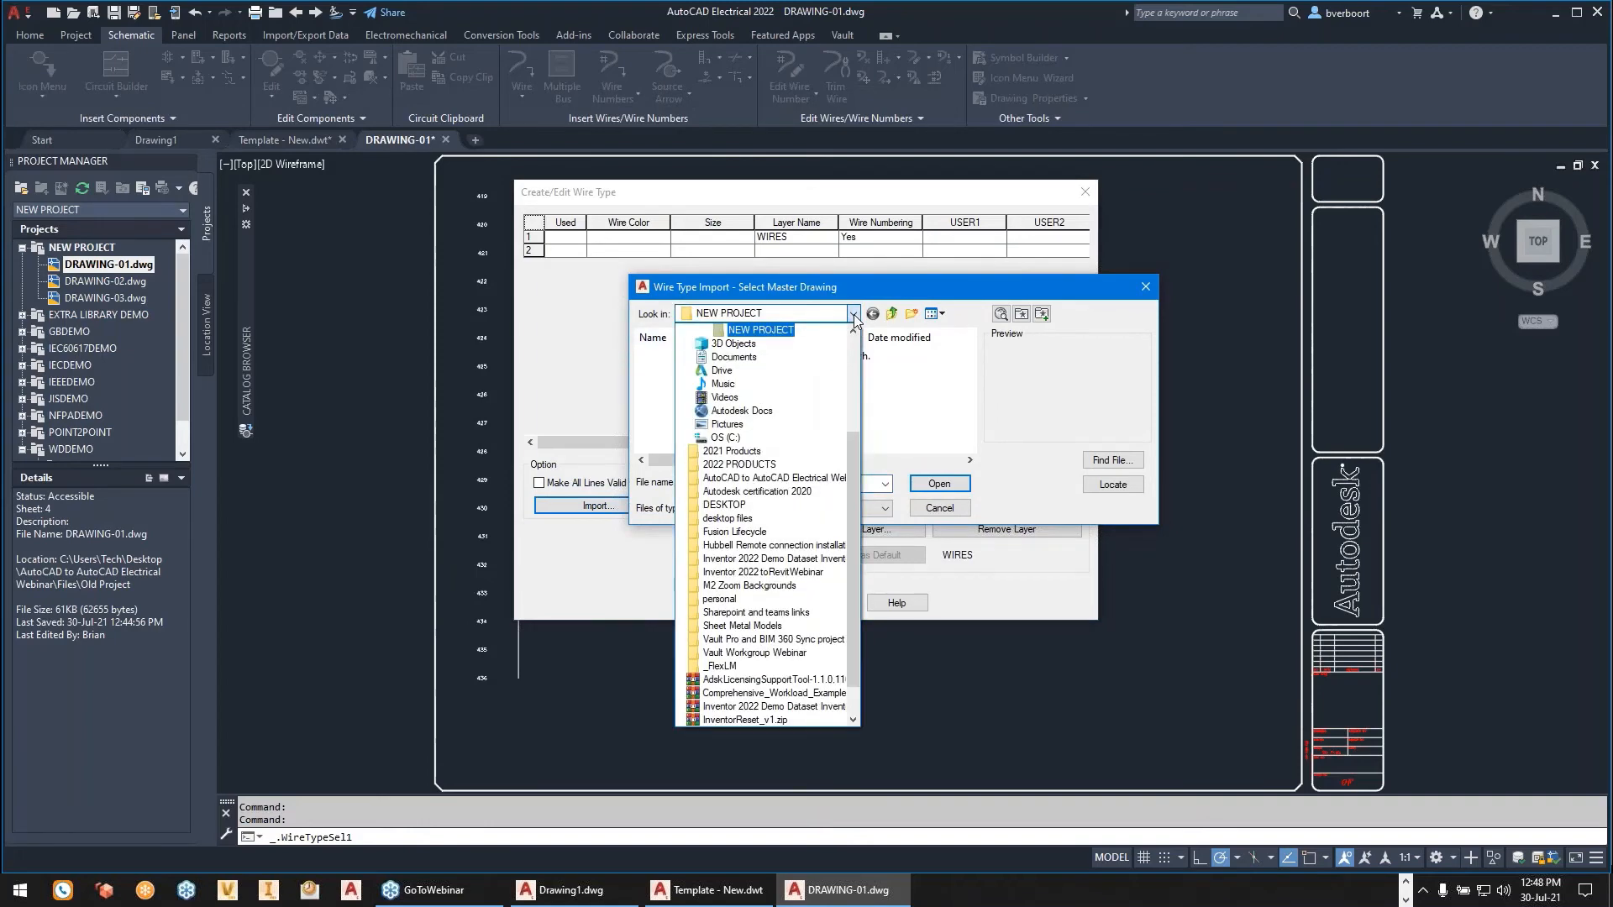
left_click(786, 478)
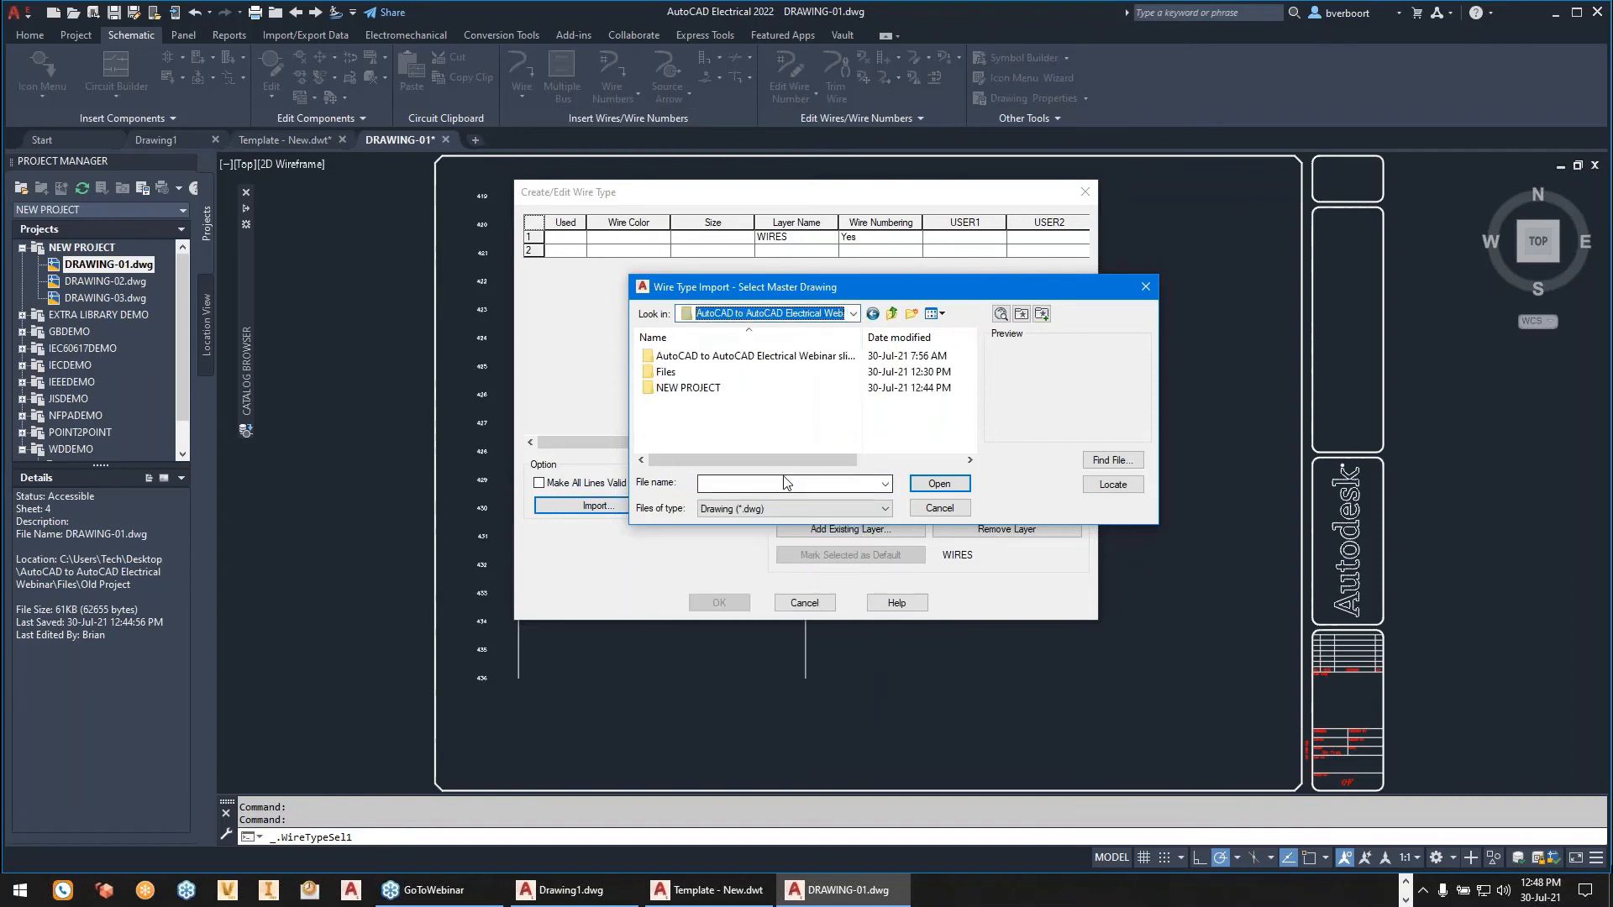
left_click(672, 372)
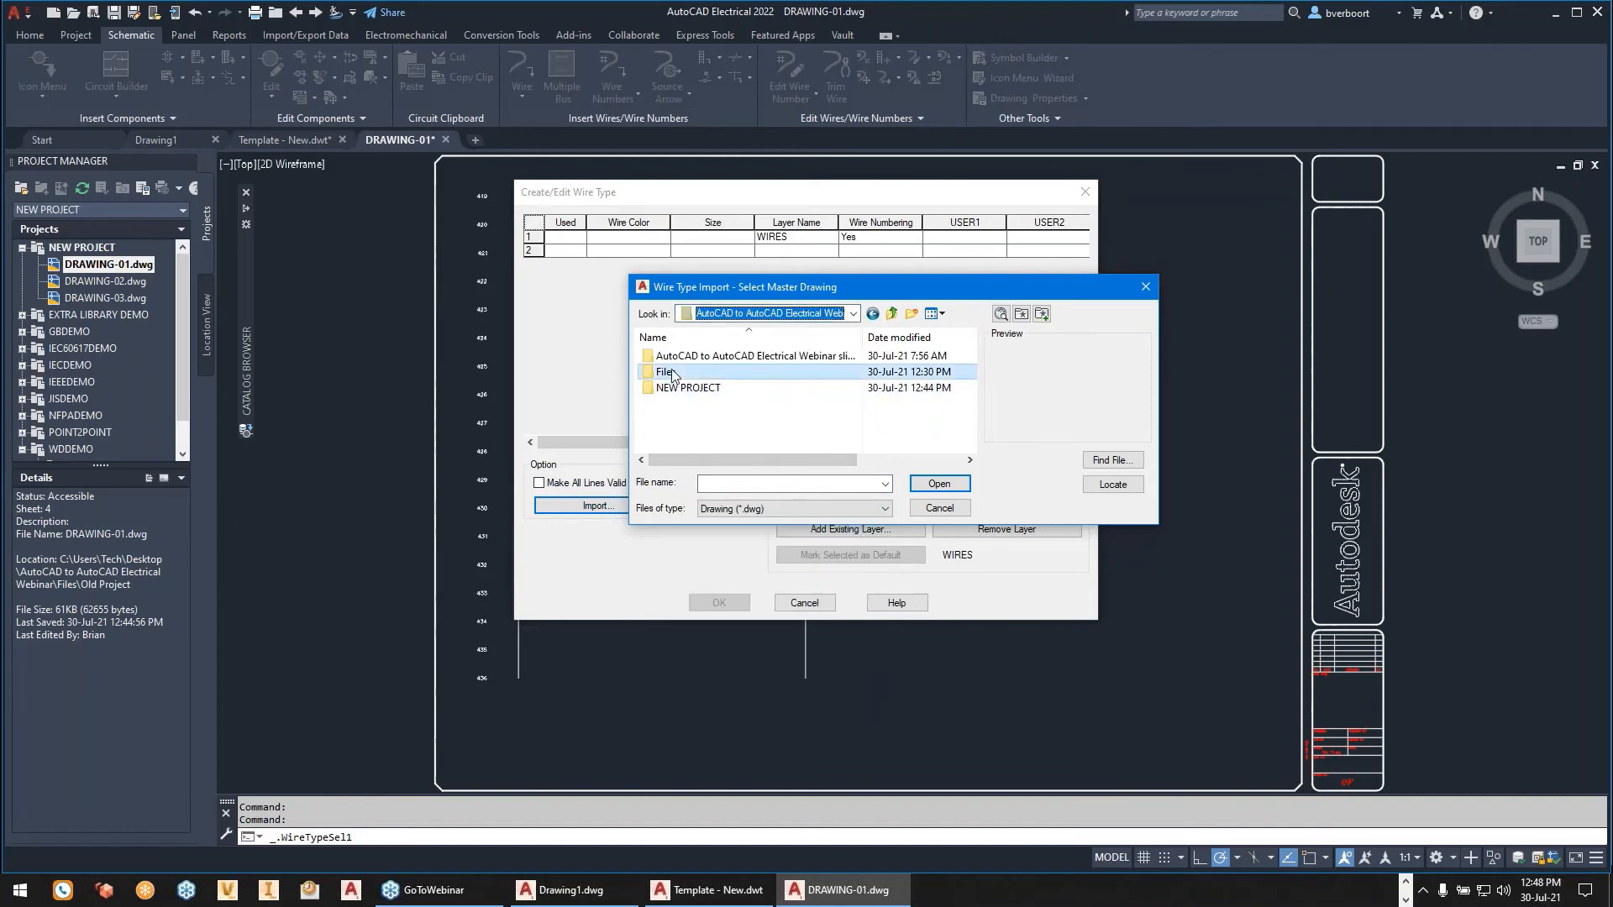
double_click(665, 373)
- Choose the drawing template Template - New.dwt as the import master, check its wire types and cancel the import
left_click(885, 509)
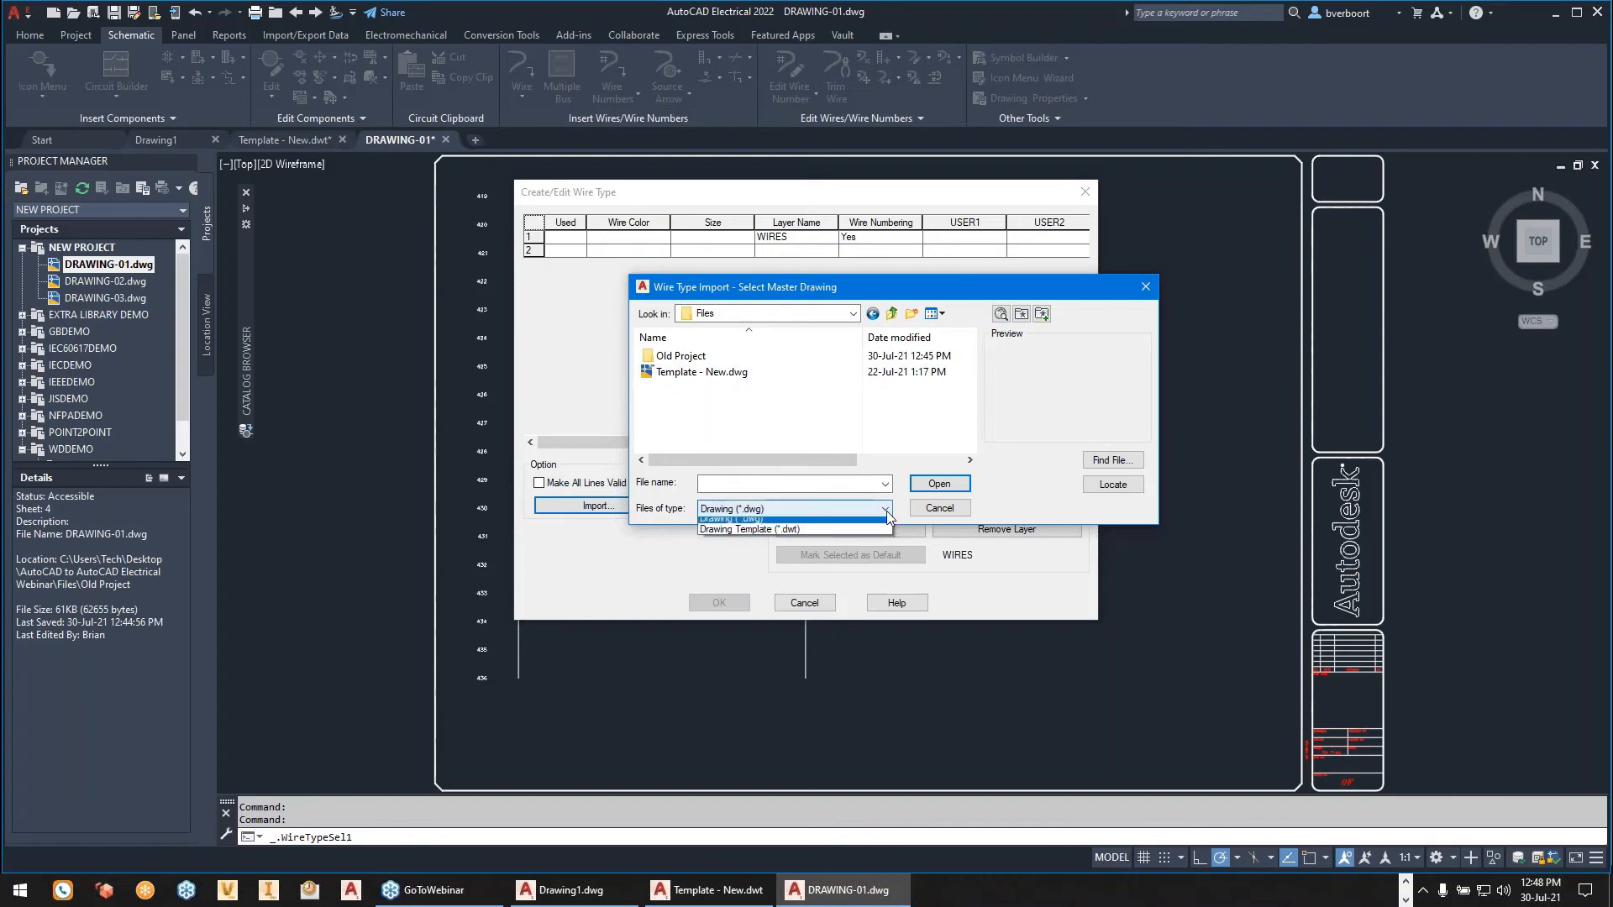
left_click(815, 531)
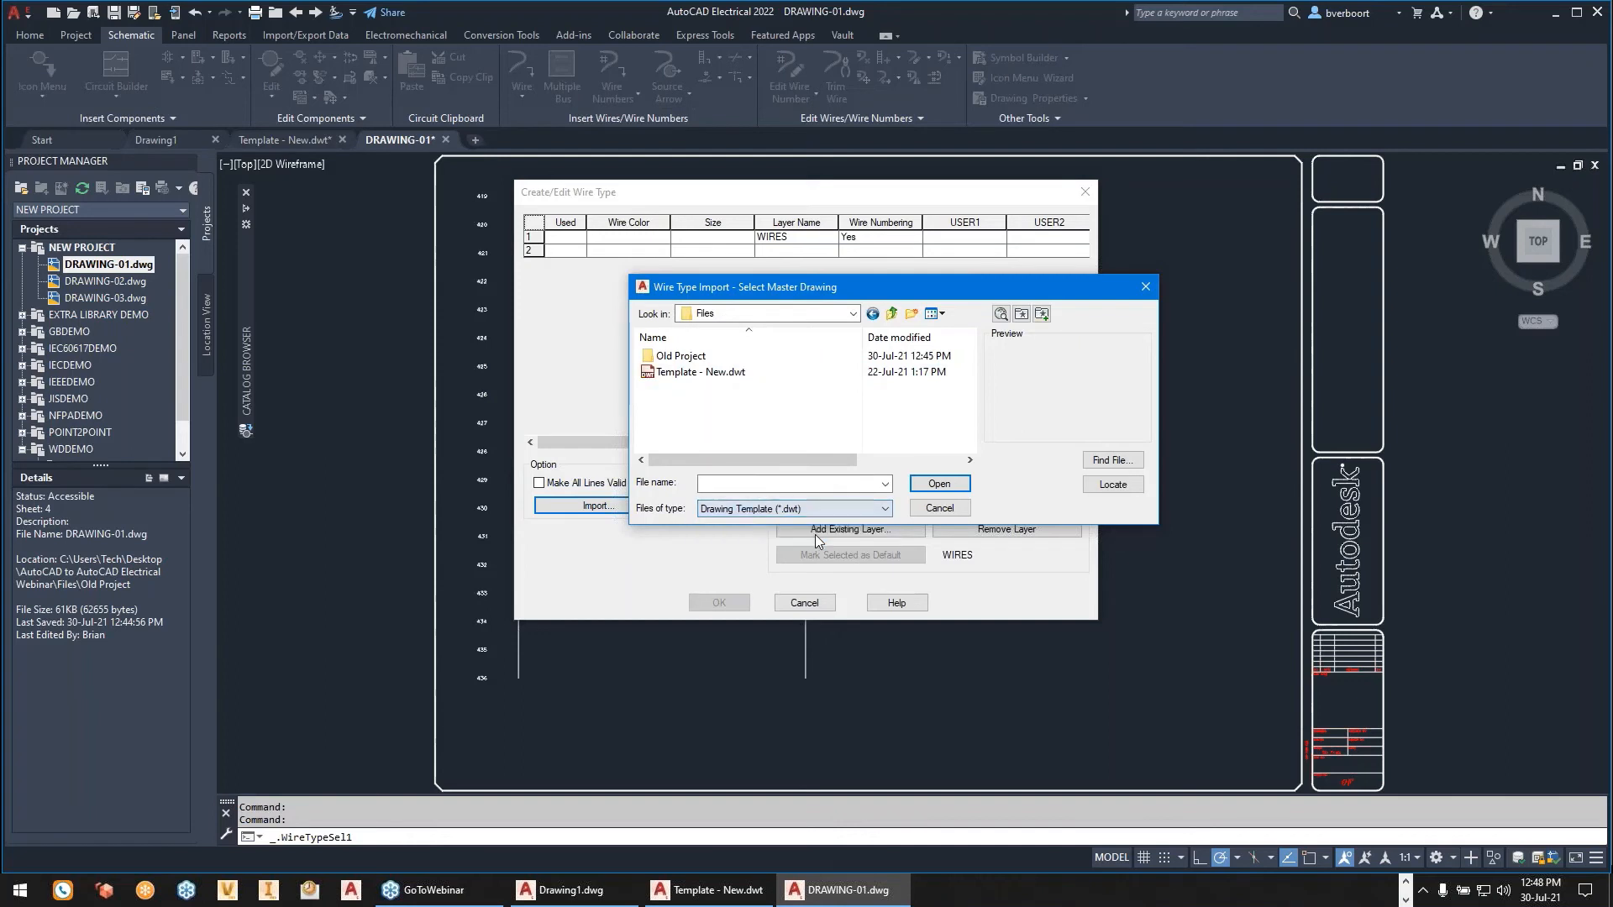
left_click(718, 377)
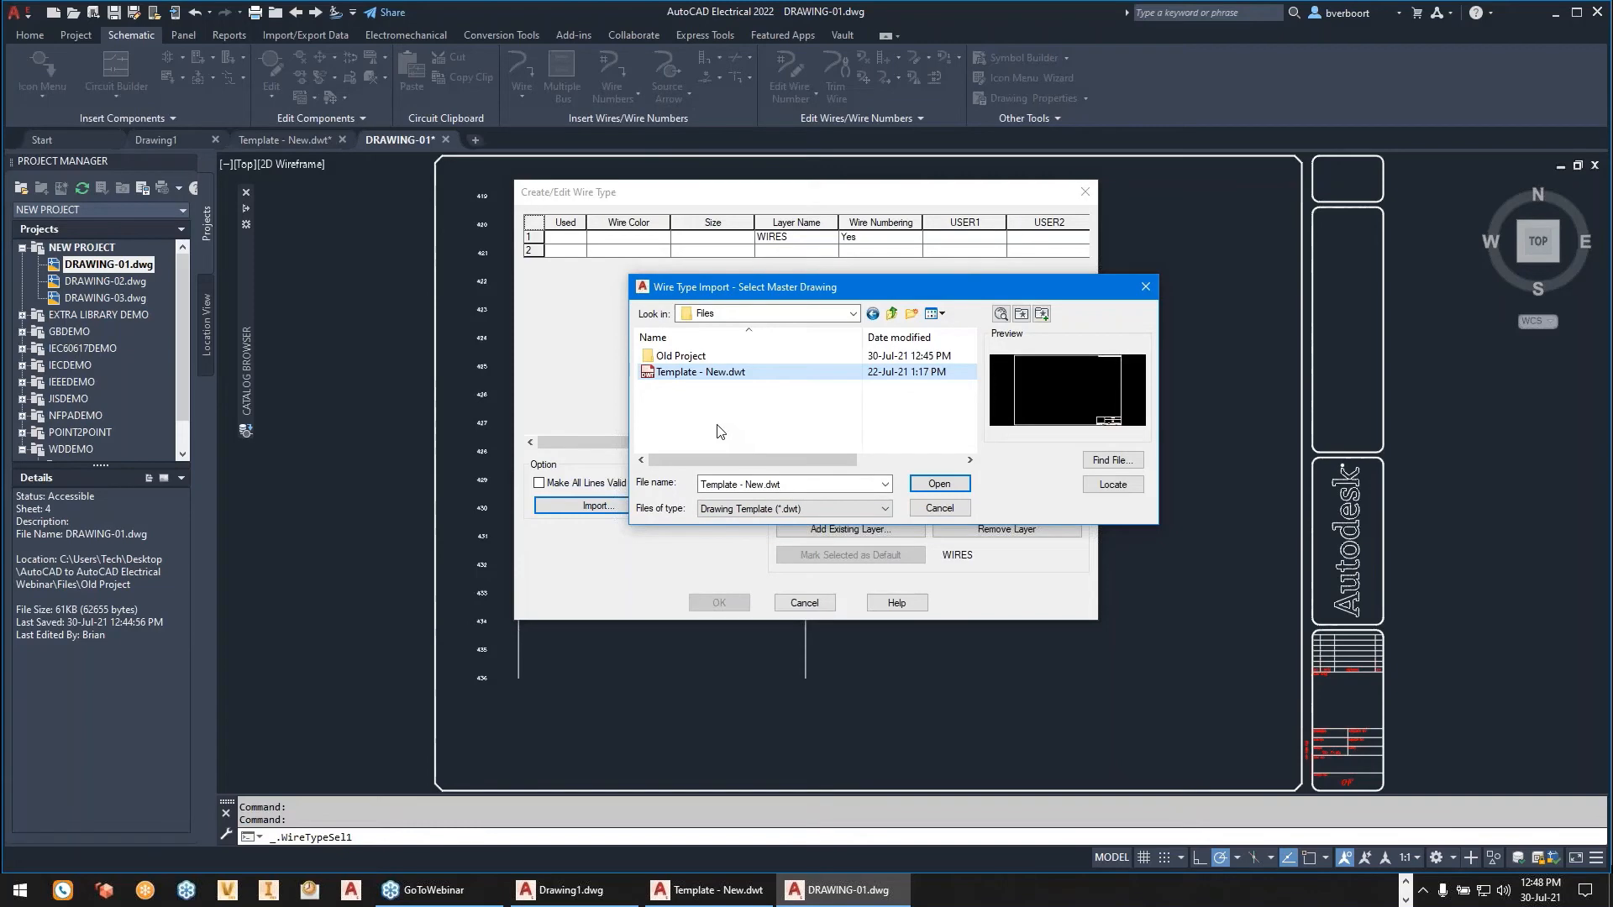
left_click(929, 484)
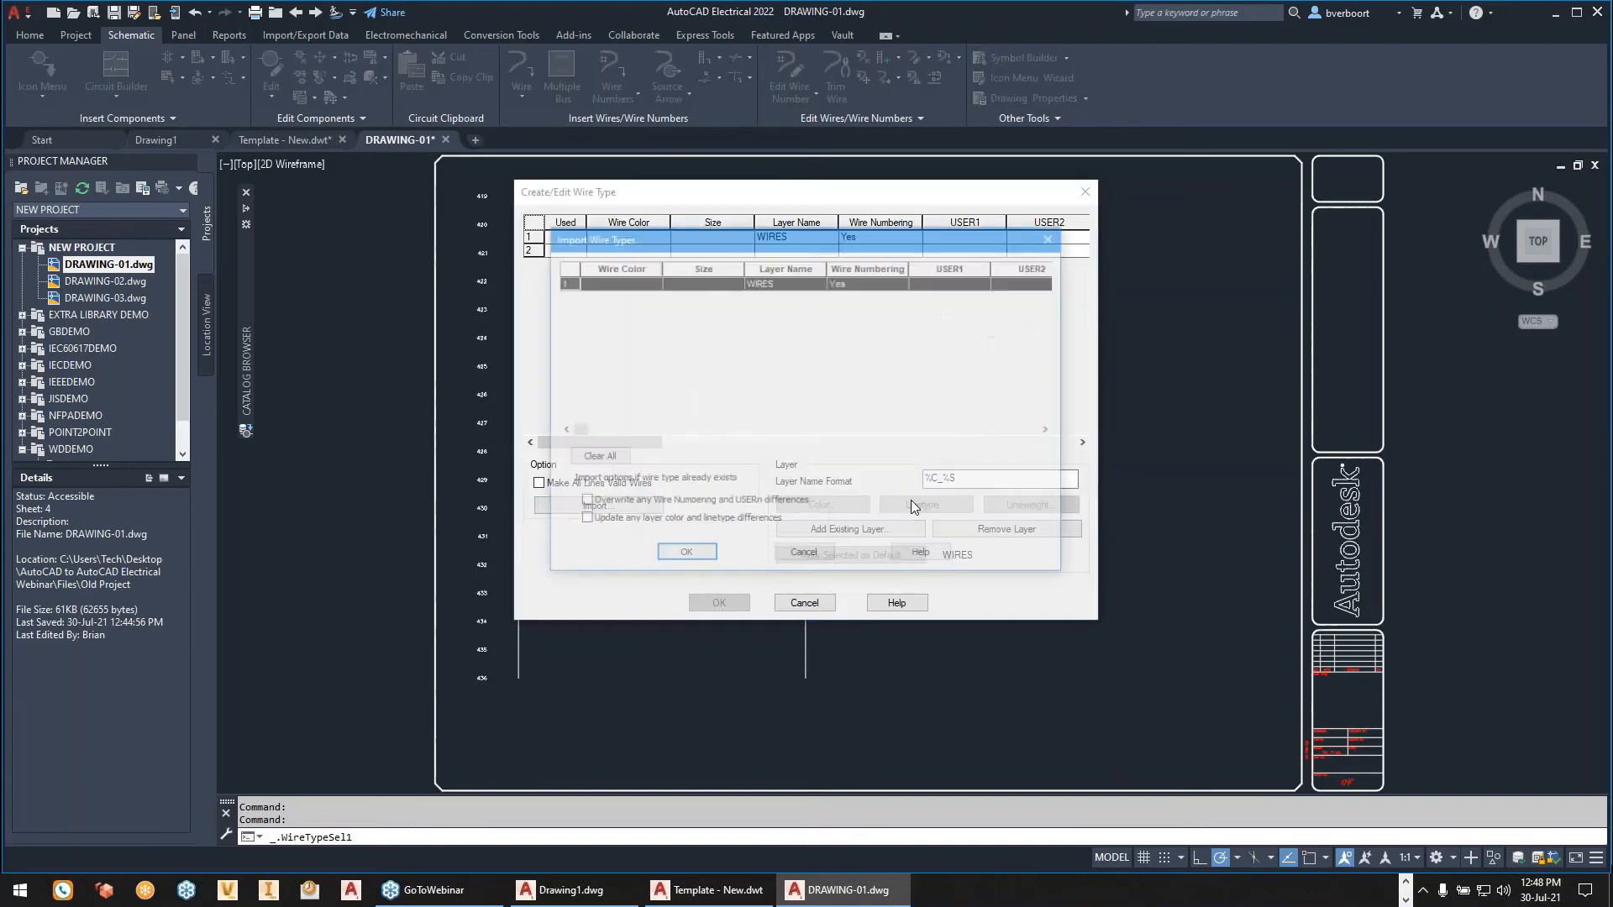
left_click(632, 284)
left_click(641, 284)
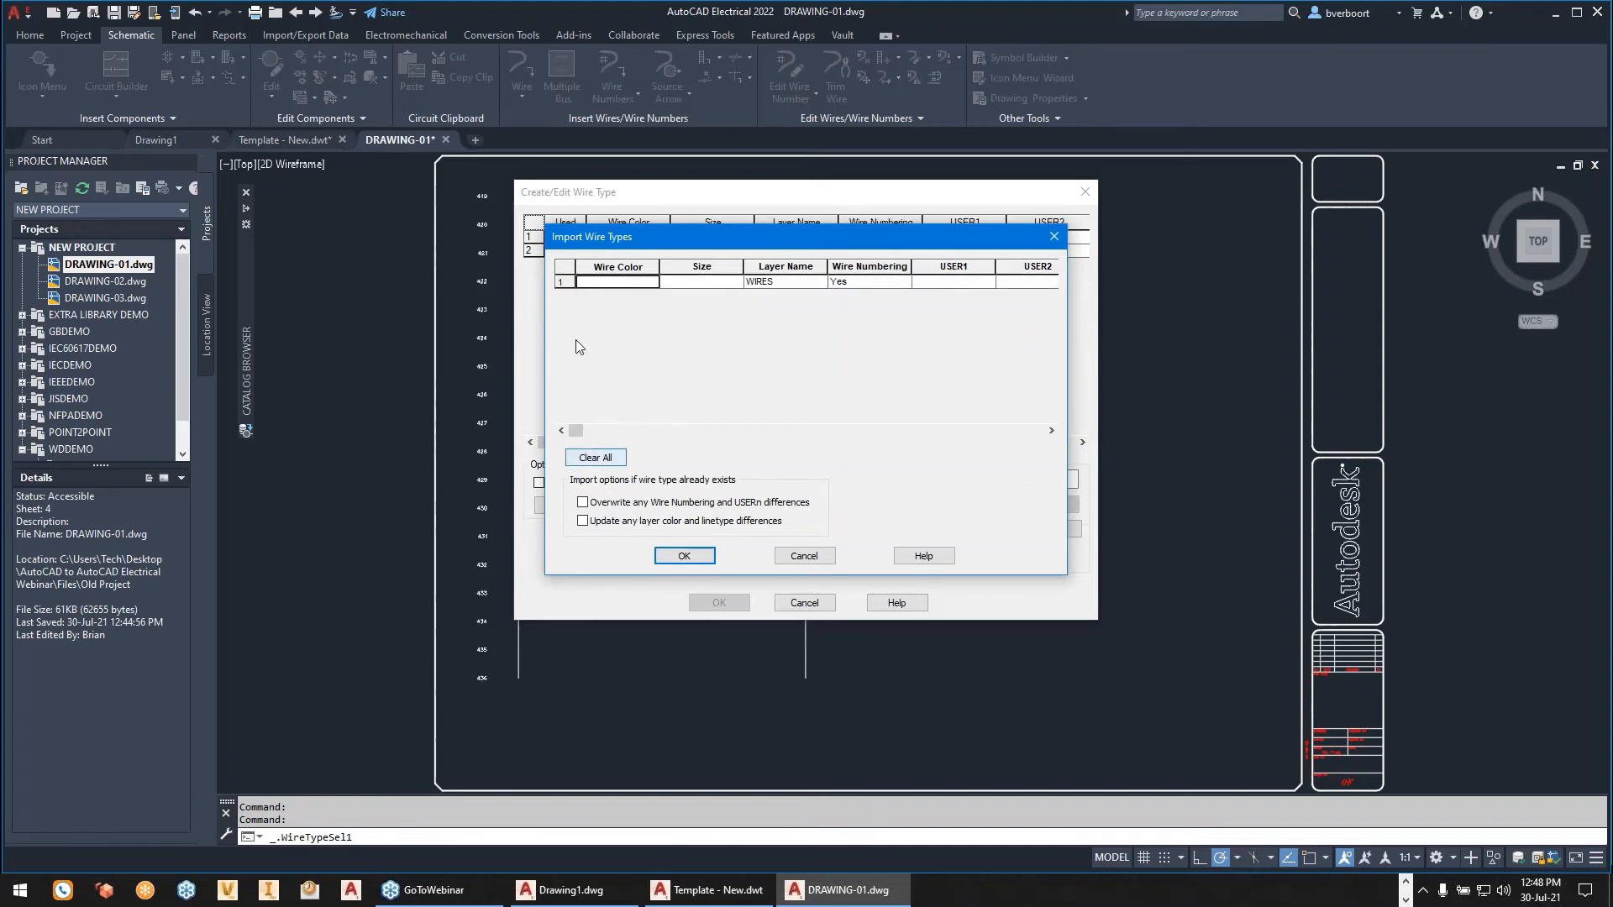
left_click(788, 566)
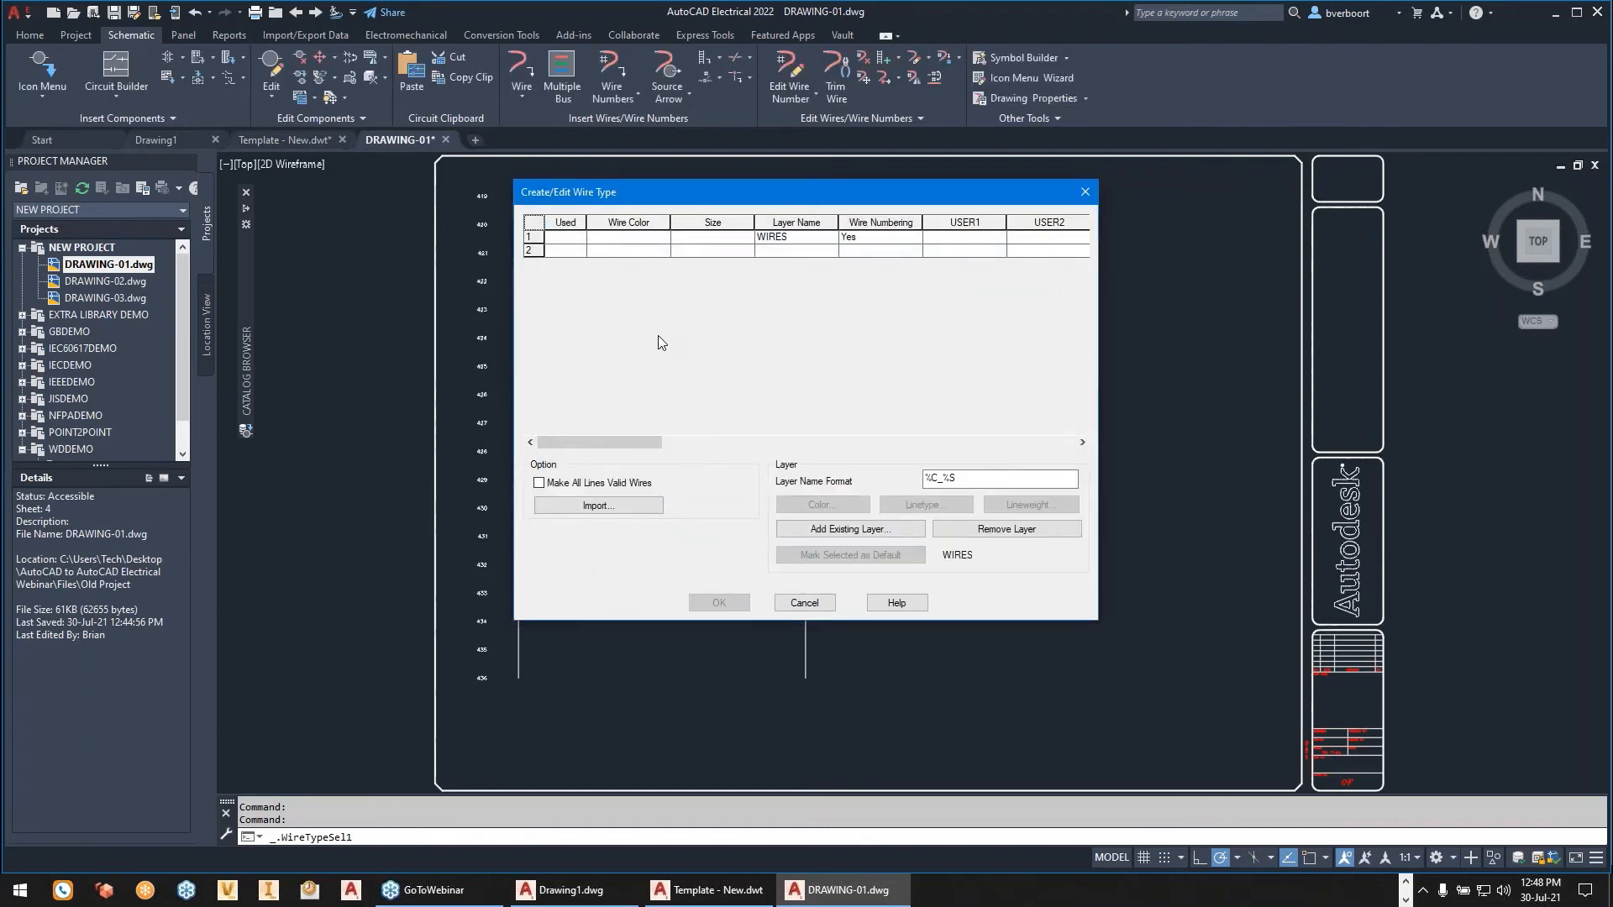
- Restart the wire type import and try to find another master drawing in the webinar folder's slides subfolder
left_click(599, 506)
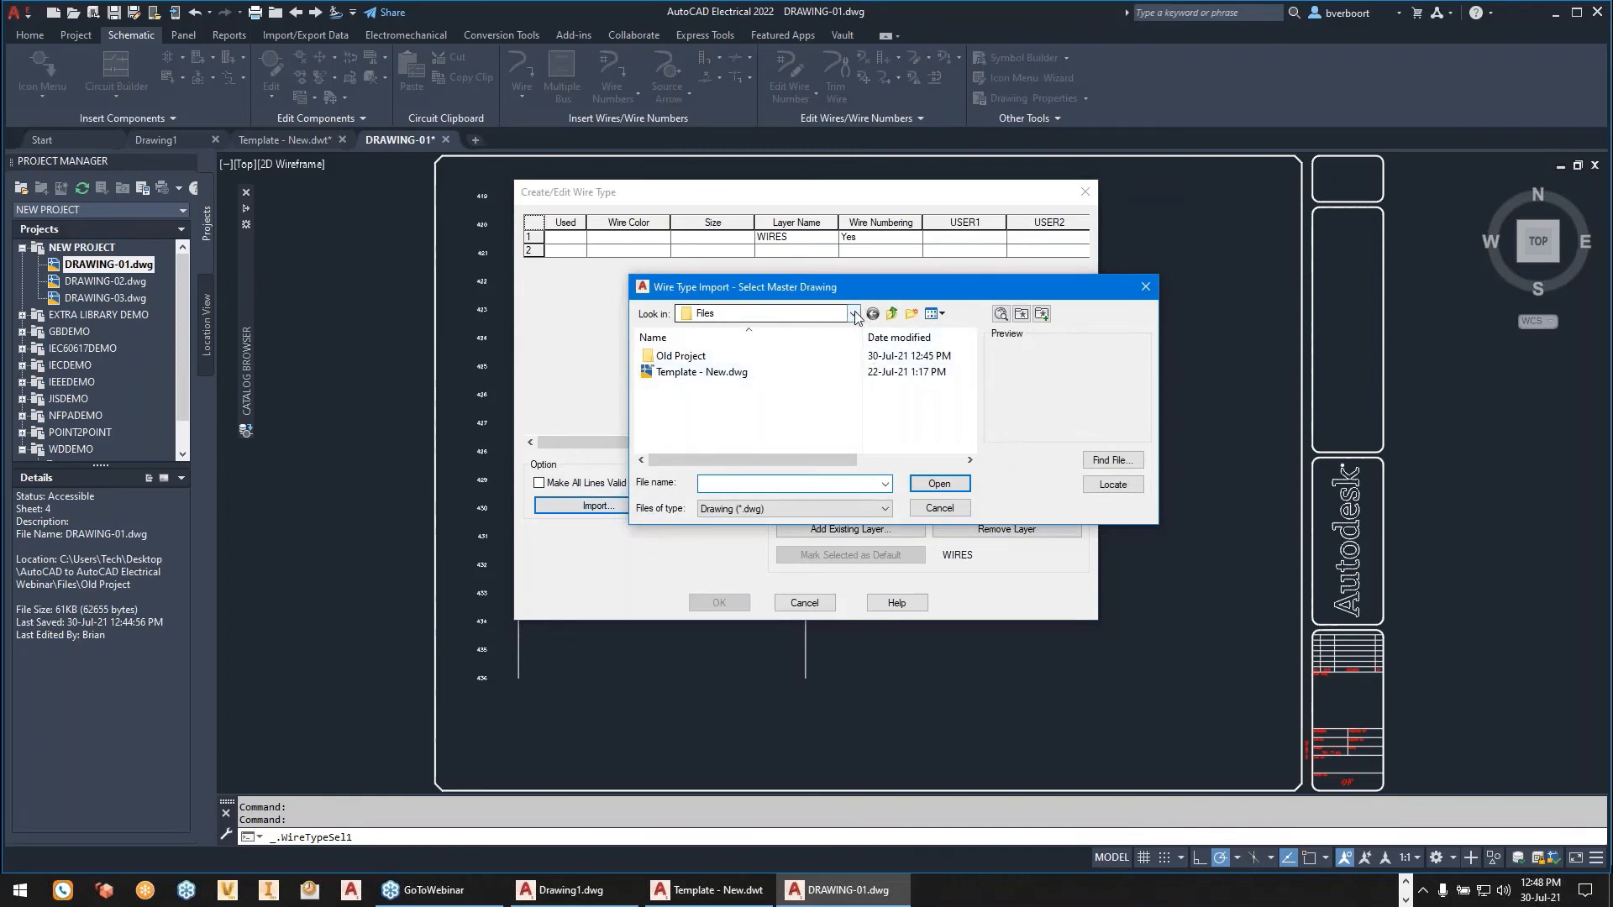
left_click(853, 314)
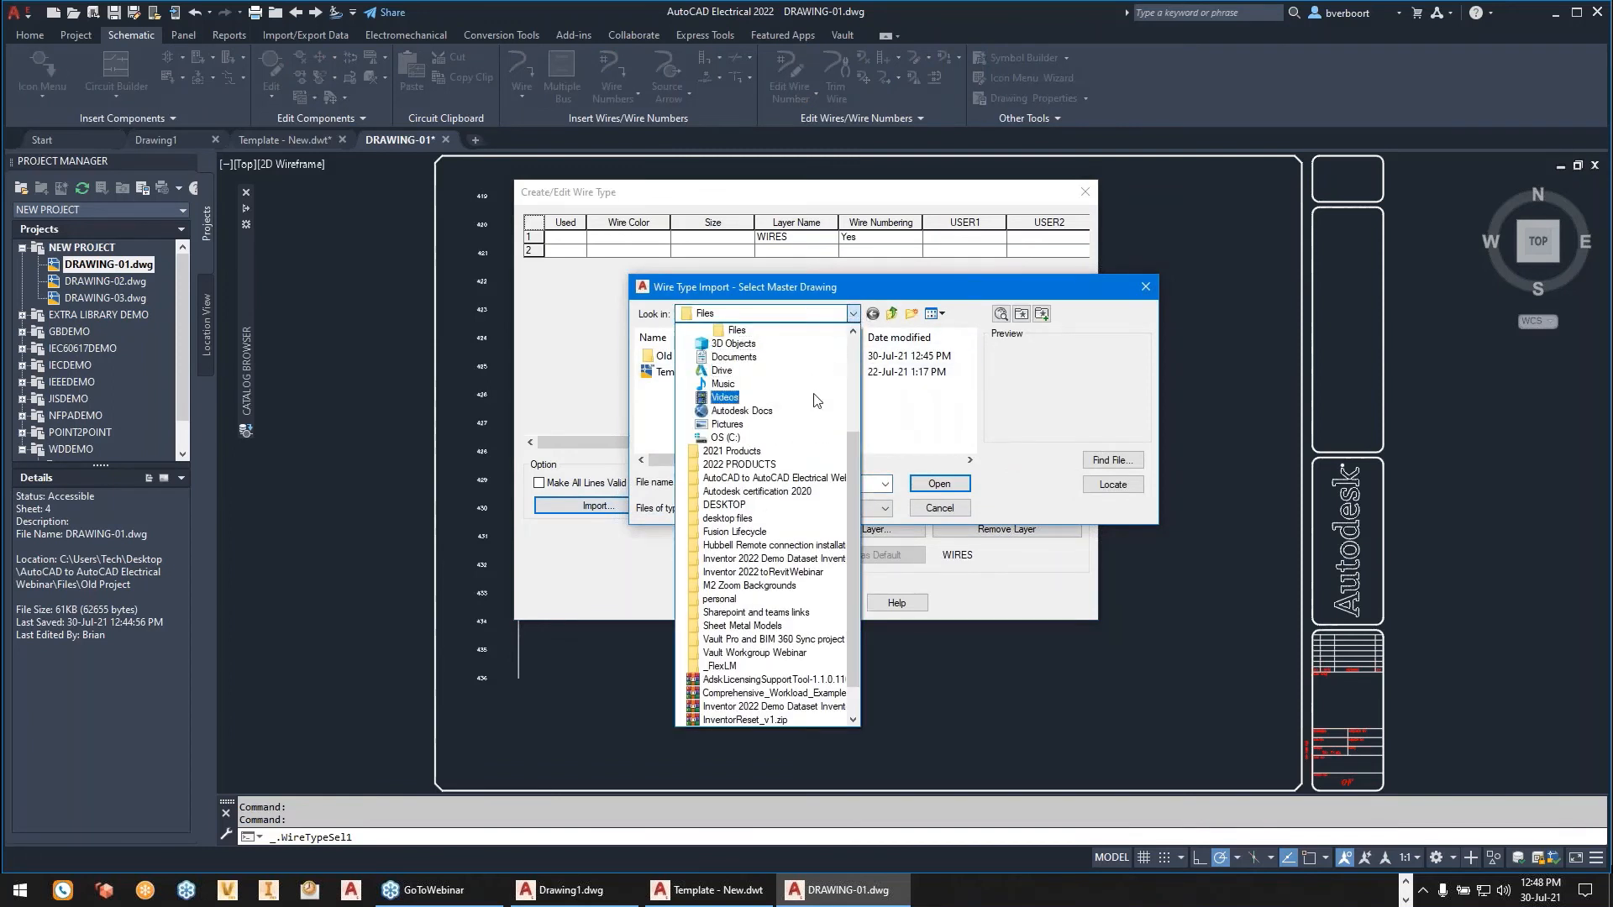
left_click(756, 477)
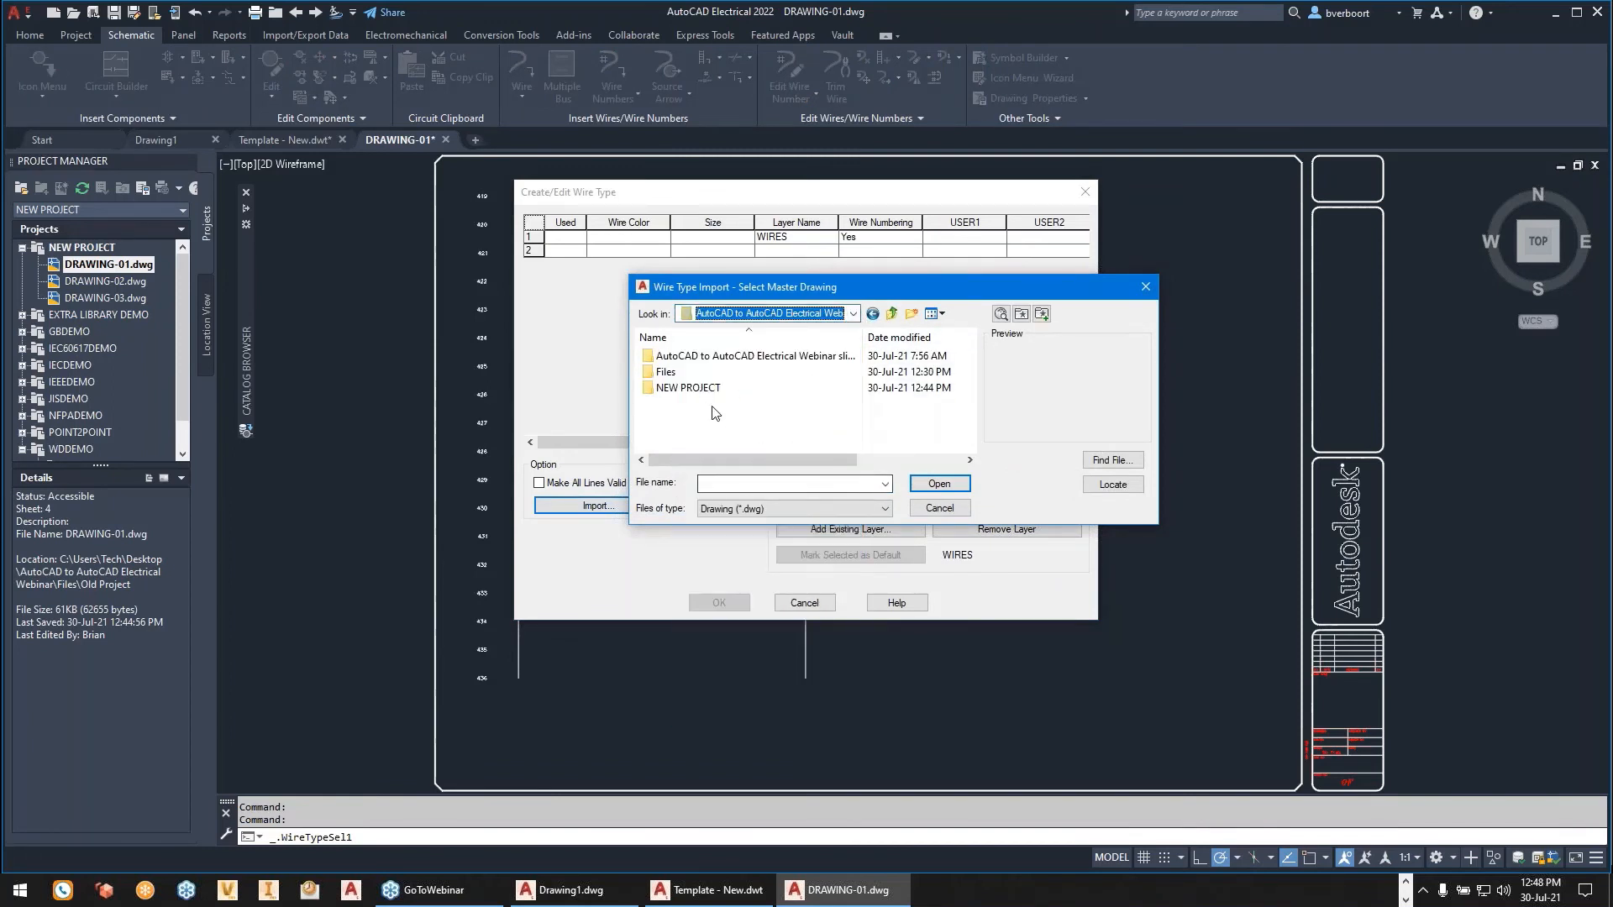
double_click(786, 358)
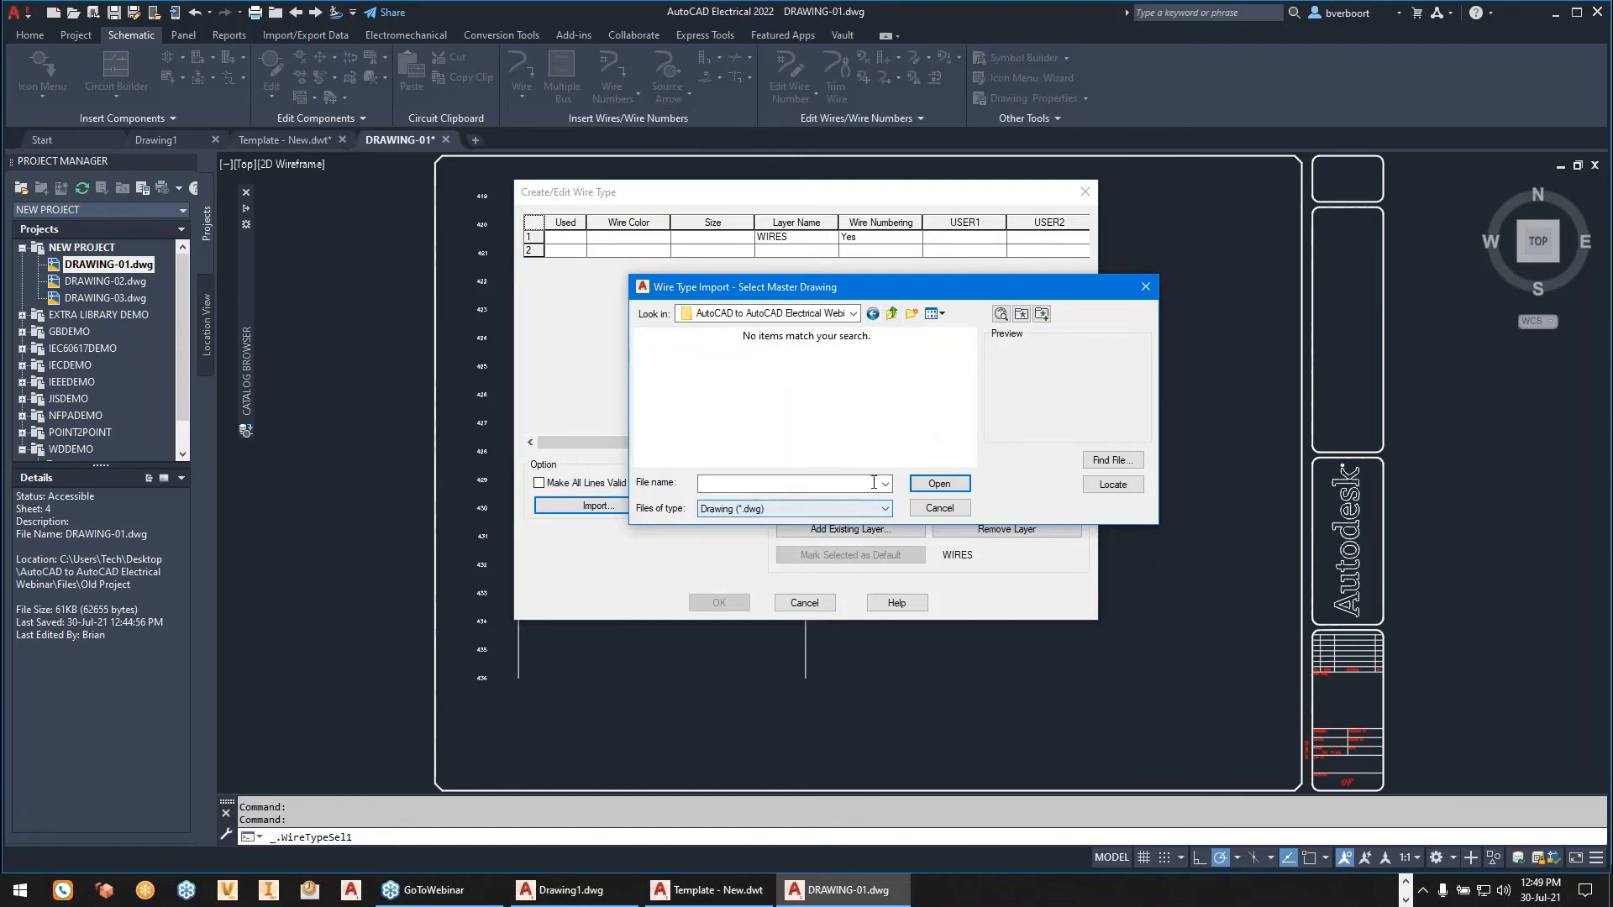
left_click(855, 315)
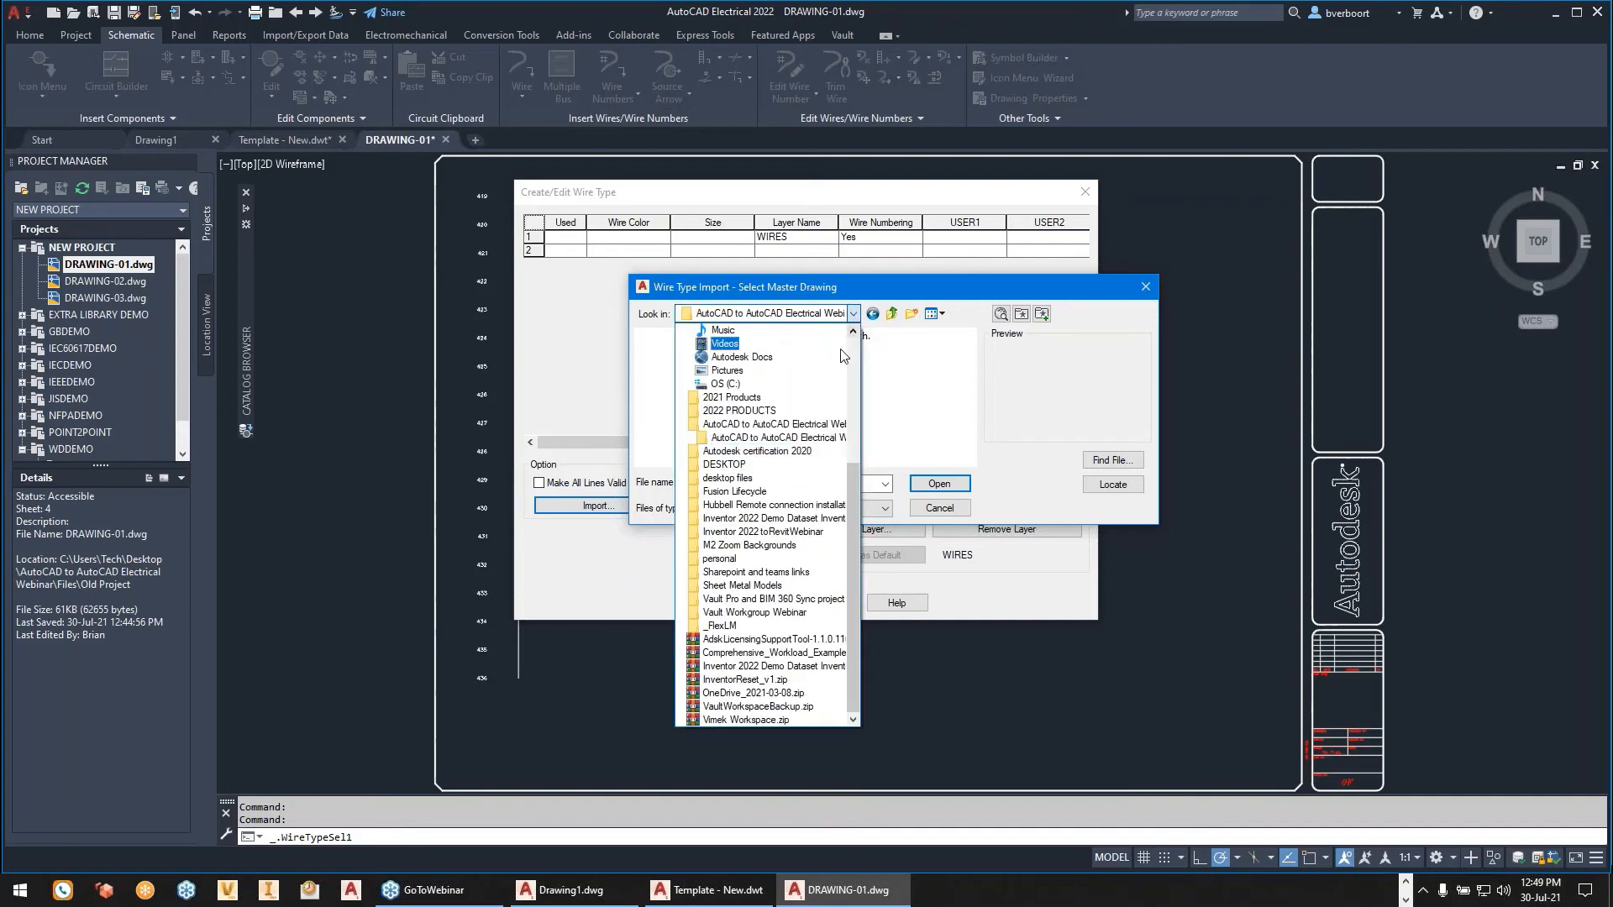
left_click(771, 442)
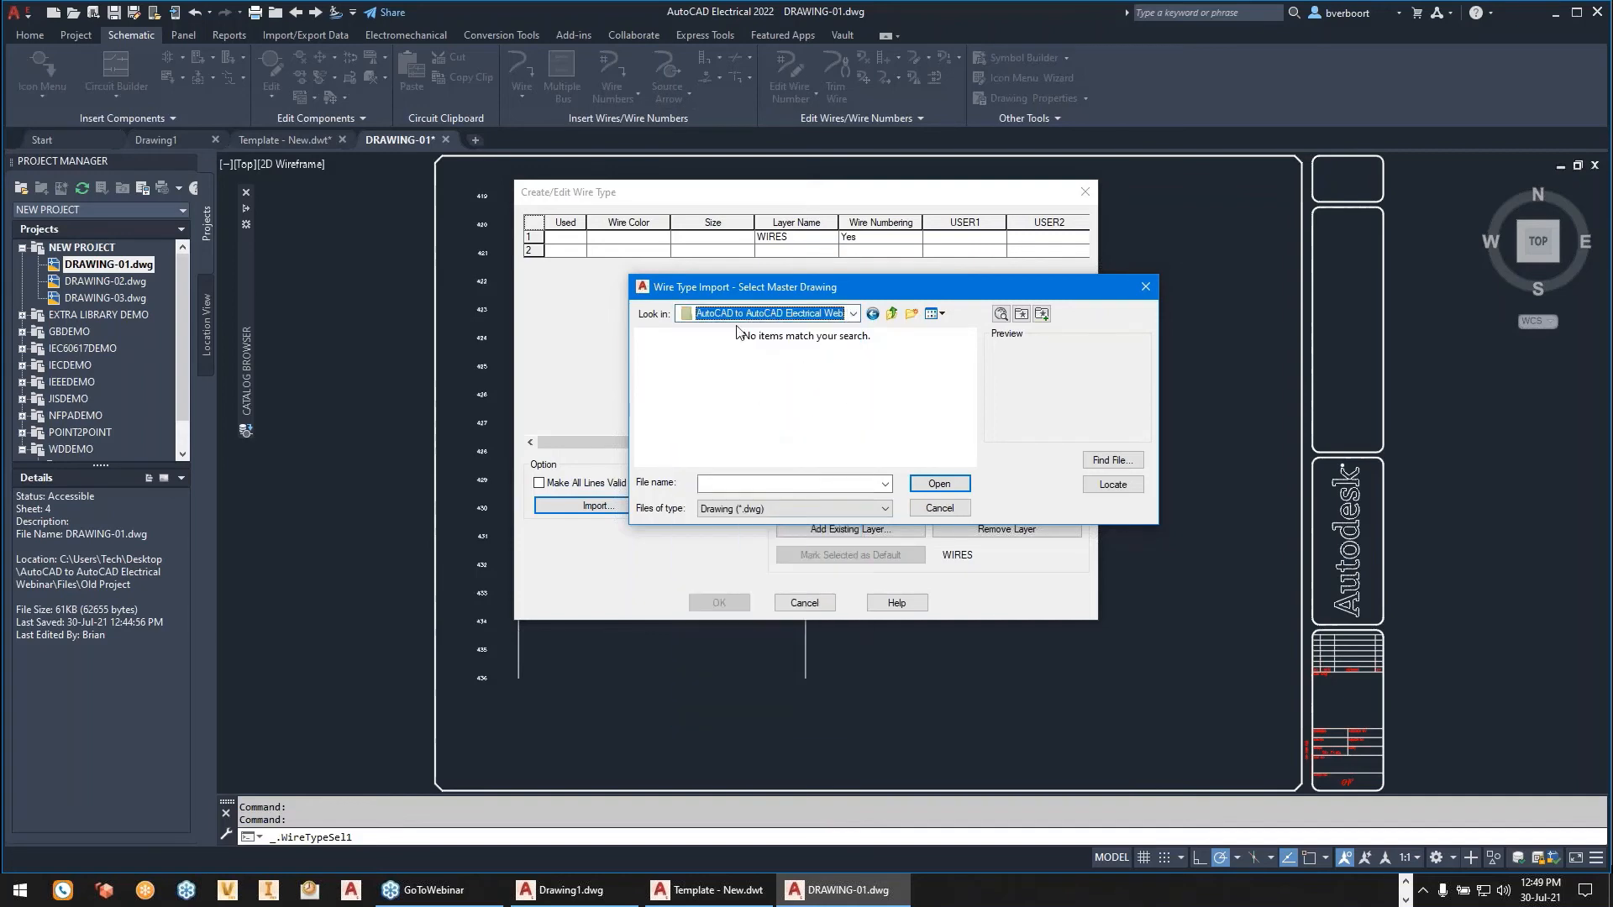
left_click(853, 314)
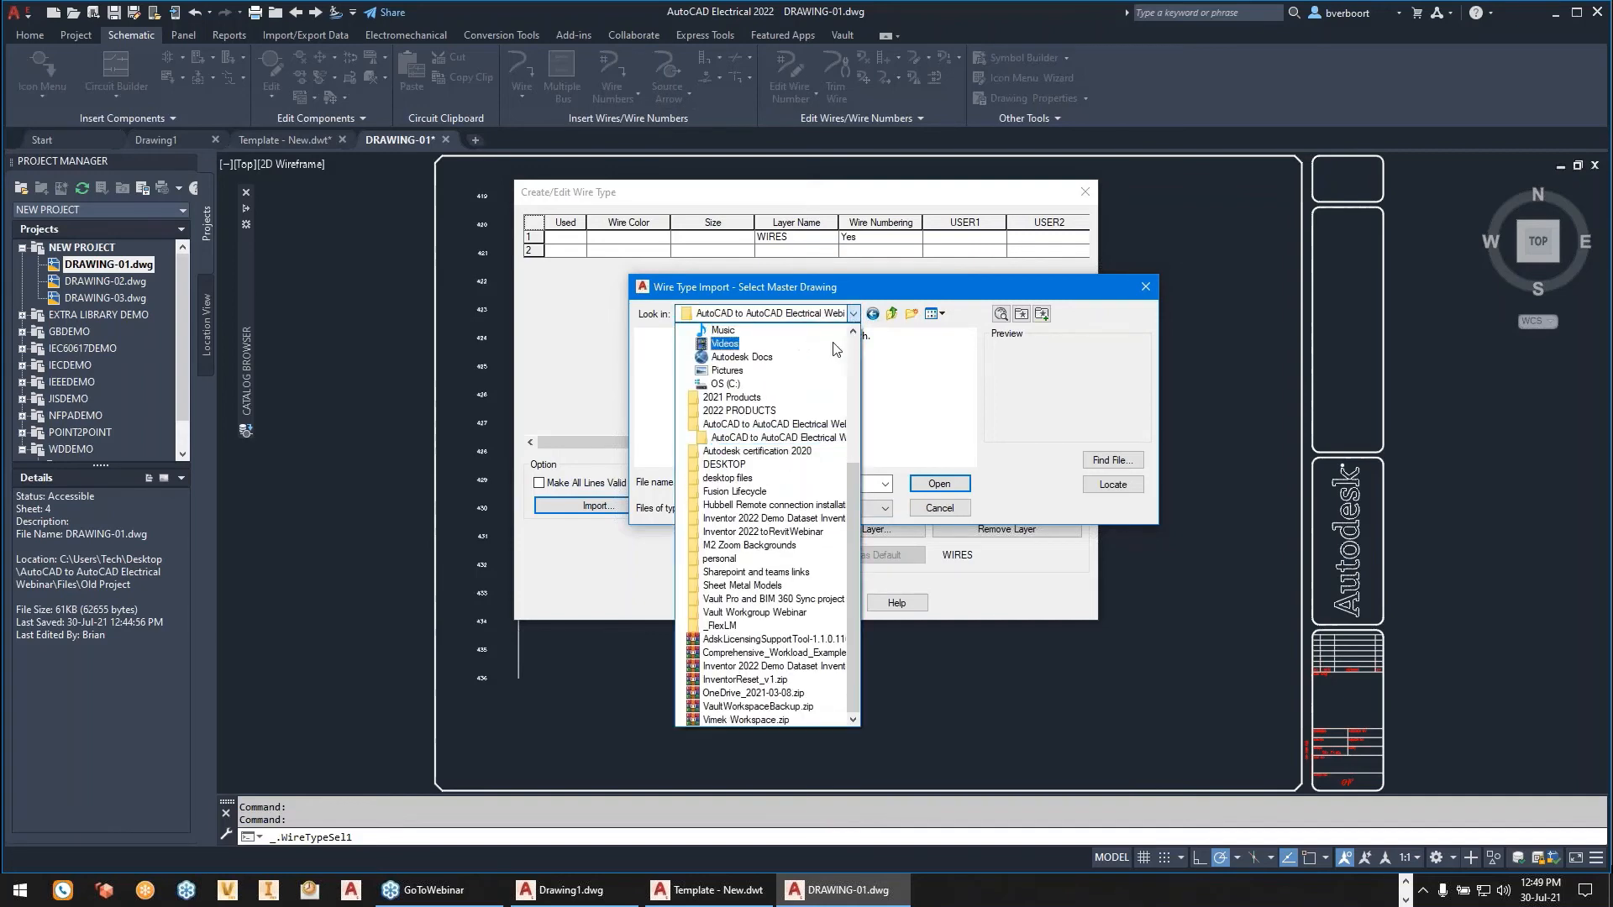
left_click(773, 438)
left_click(778, 386)
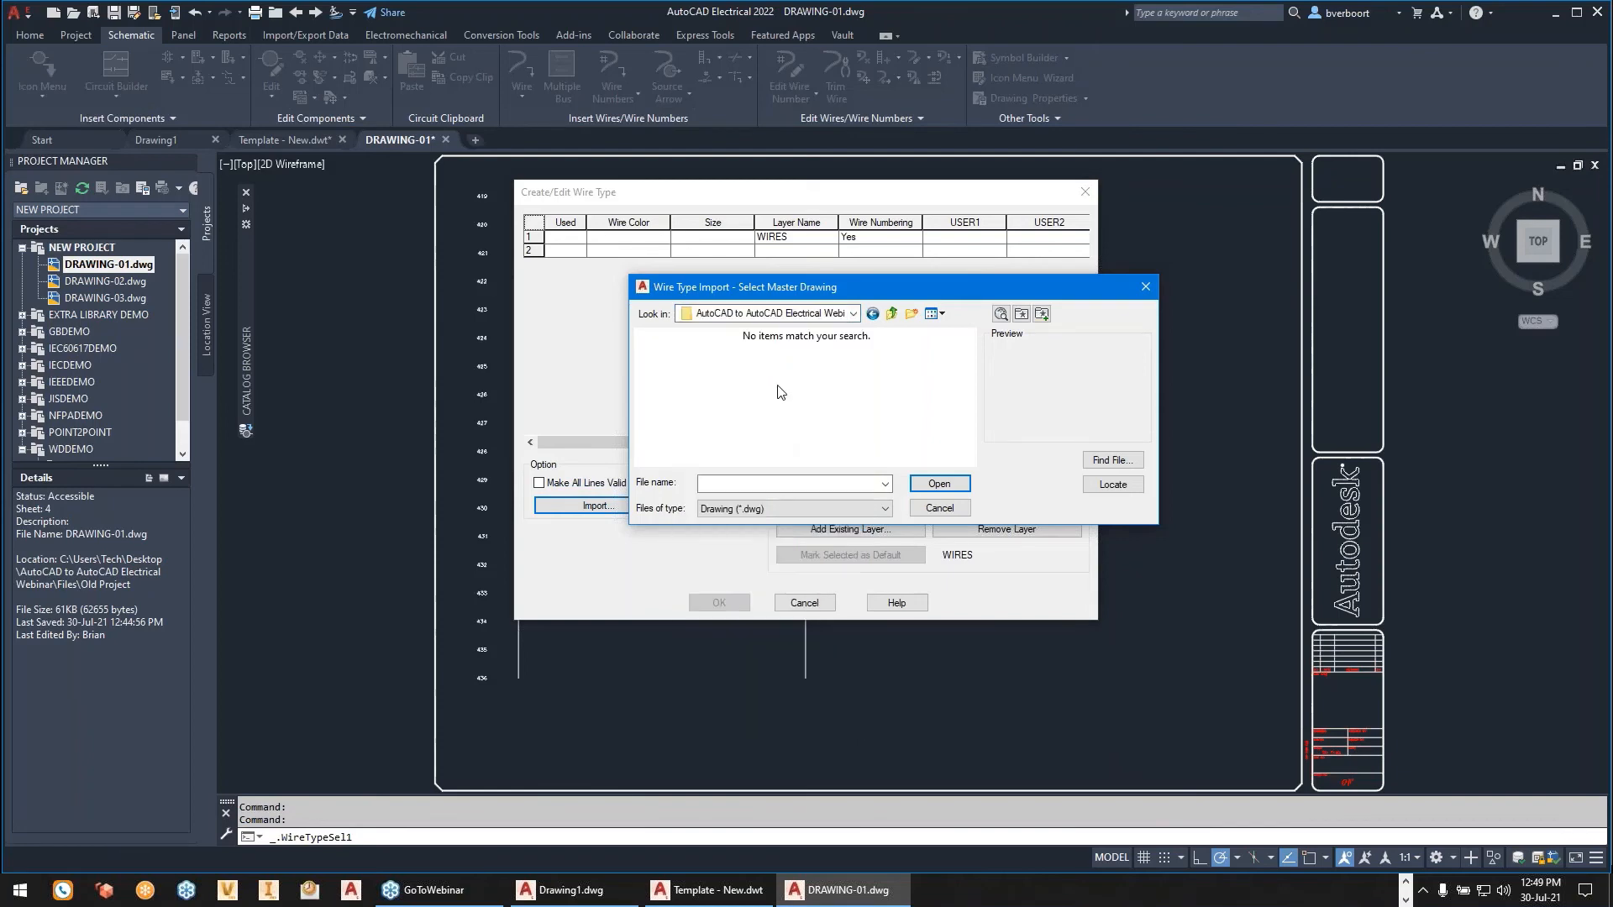
left_click(854, 314)
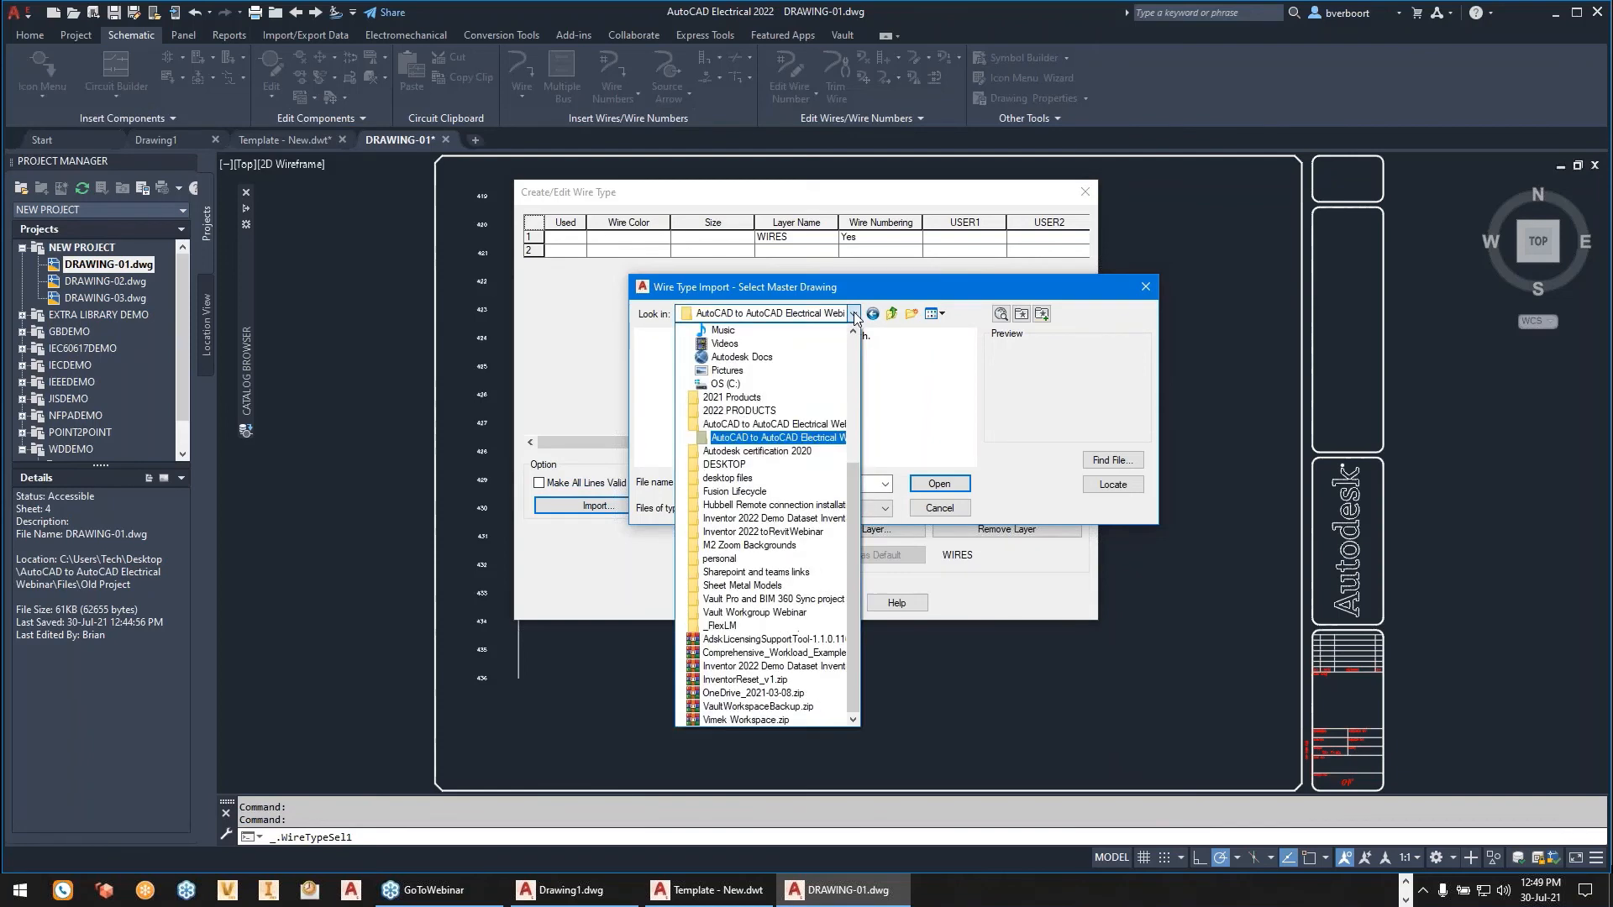
left_click(803, 442)
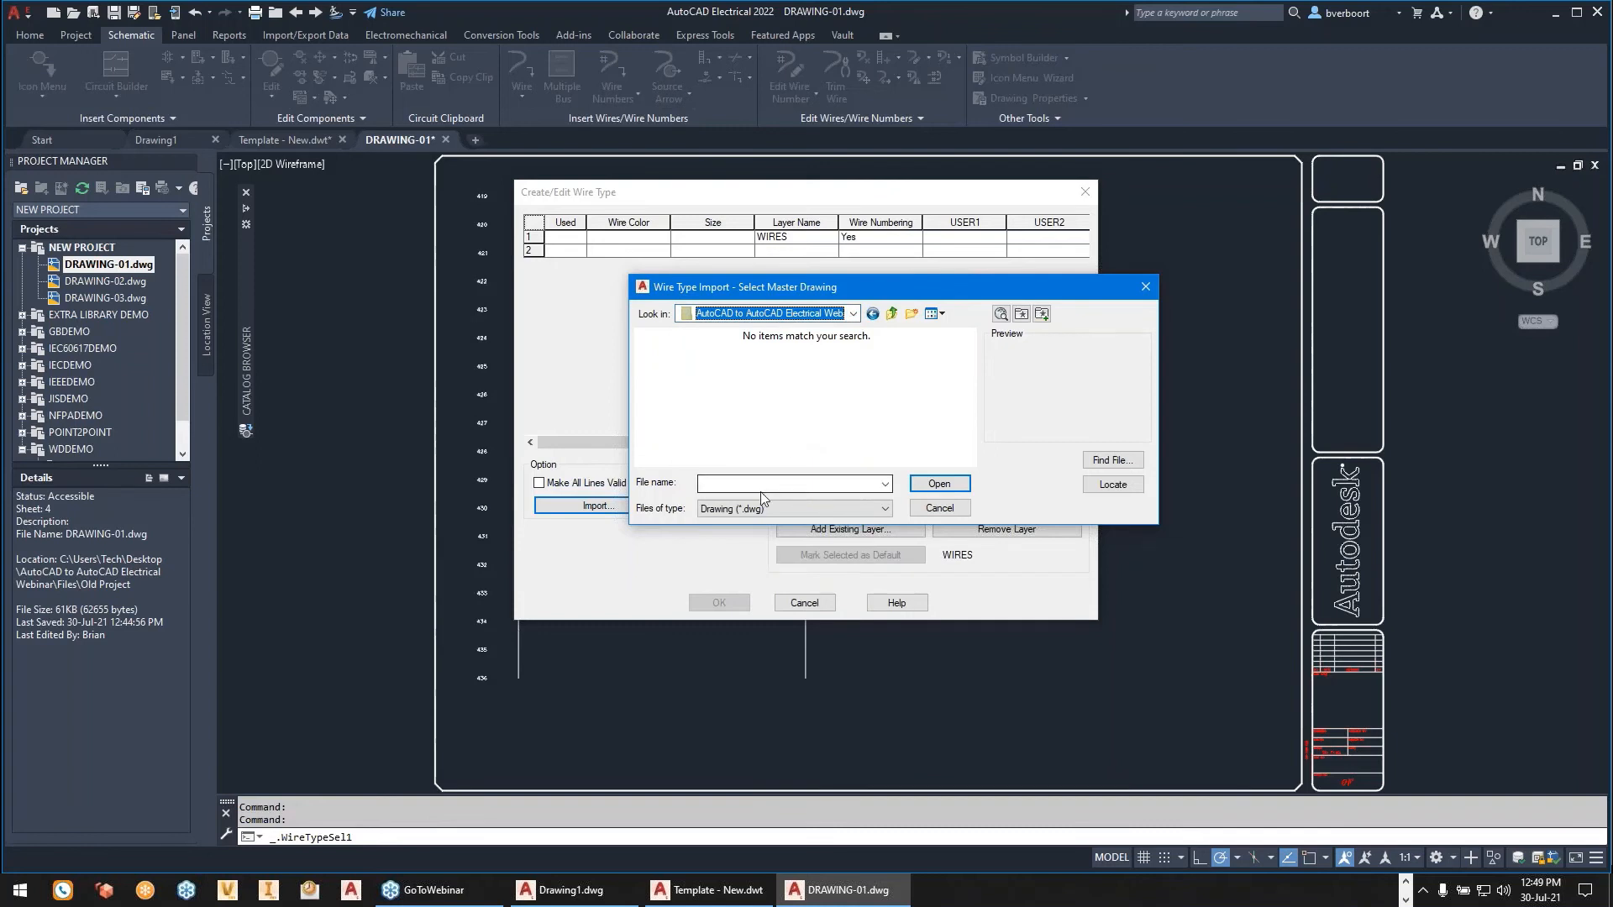
- Filter the slides subfolder for Drawing Template (*.dwt) files, then cancel the master drawing selection
left_click(885, 485)
left_click(885, 485)
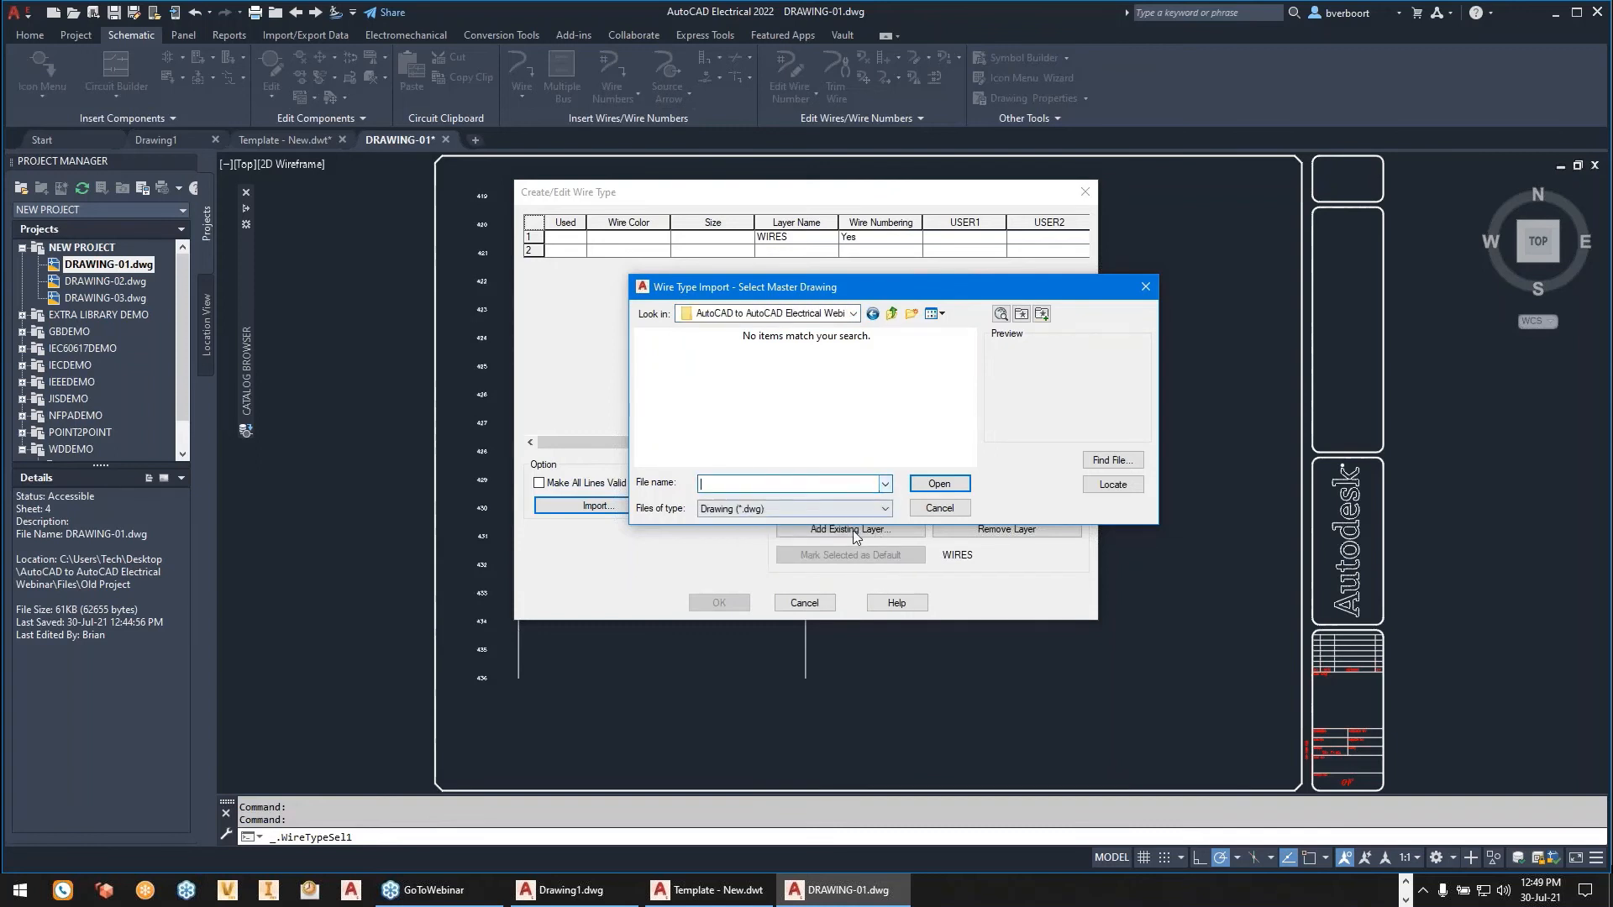
left_click(828, 512)
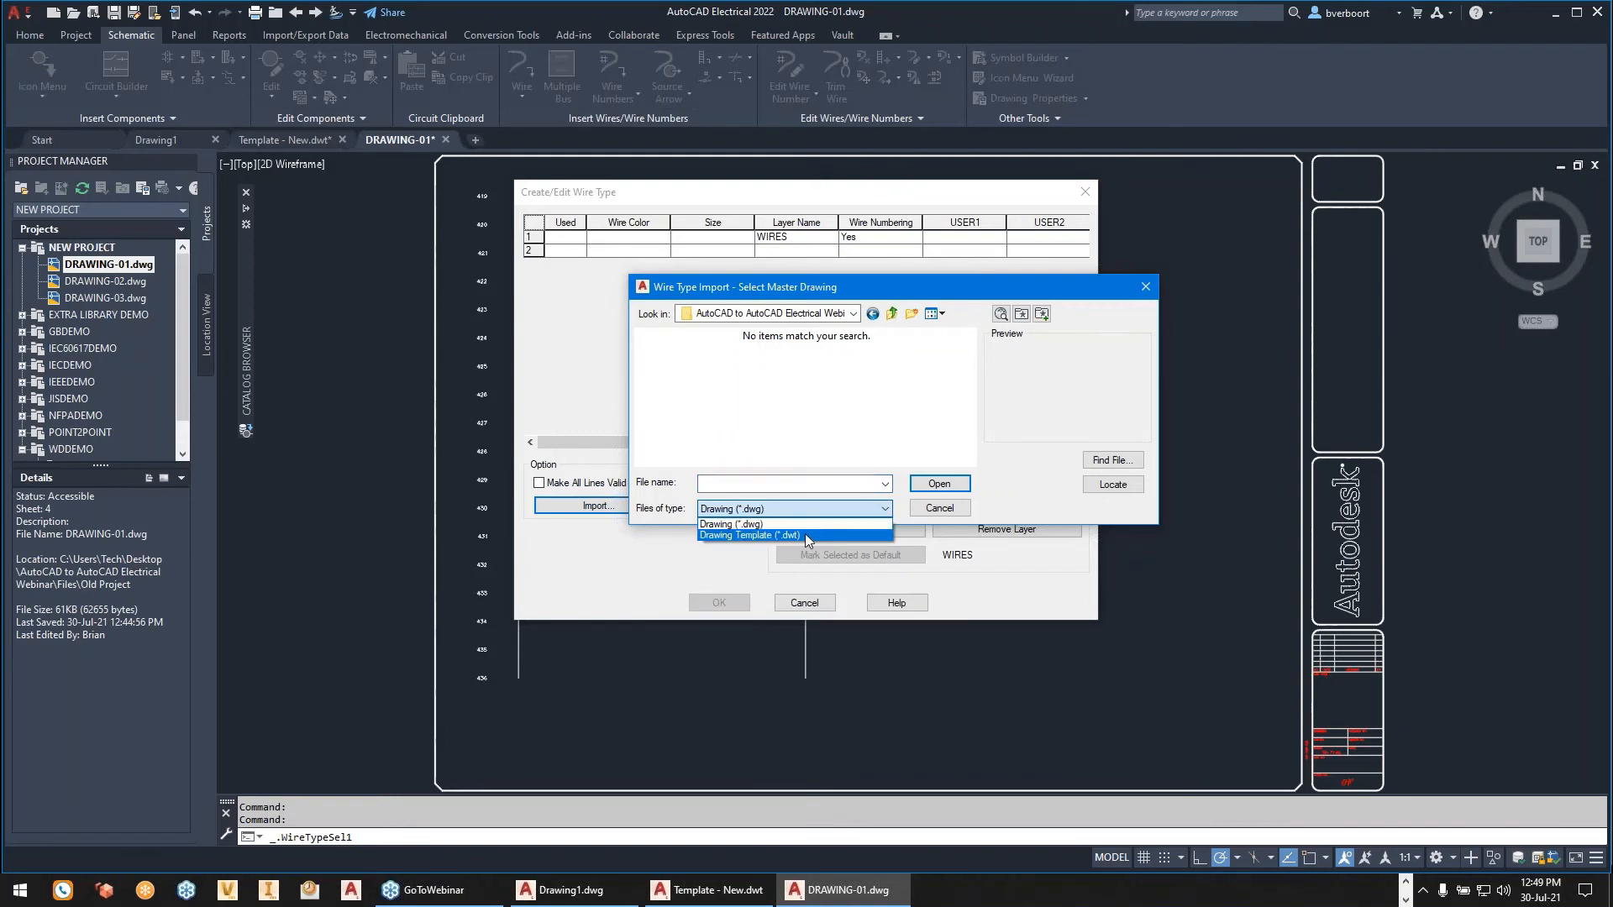
left_click(805, 533)
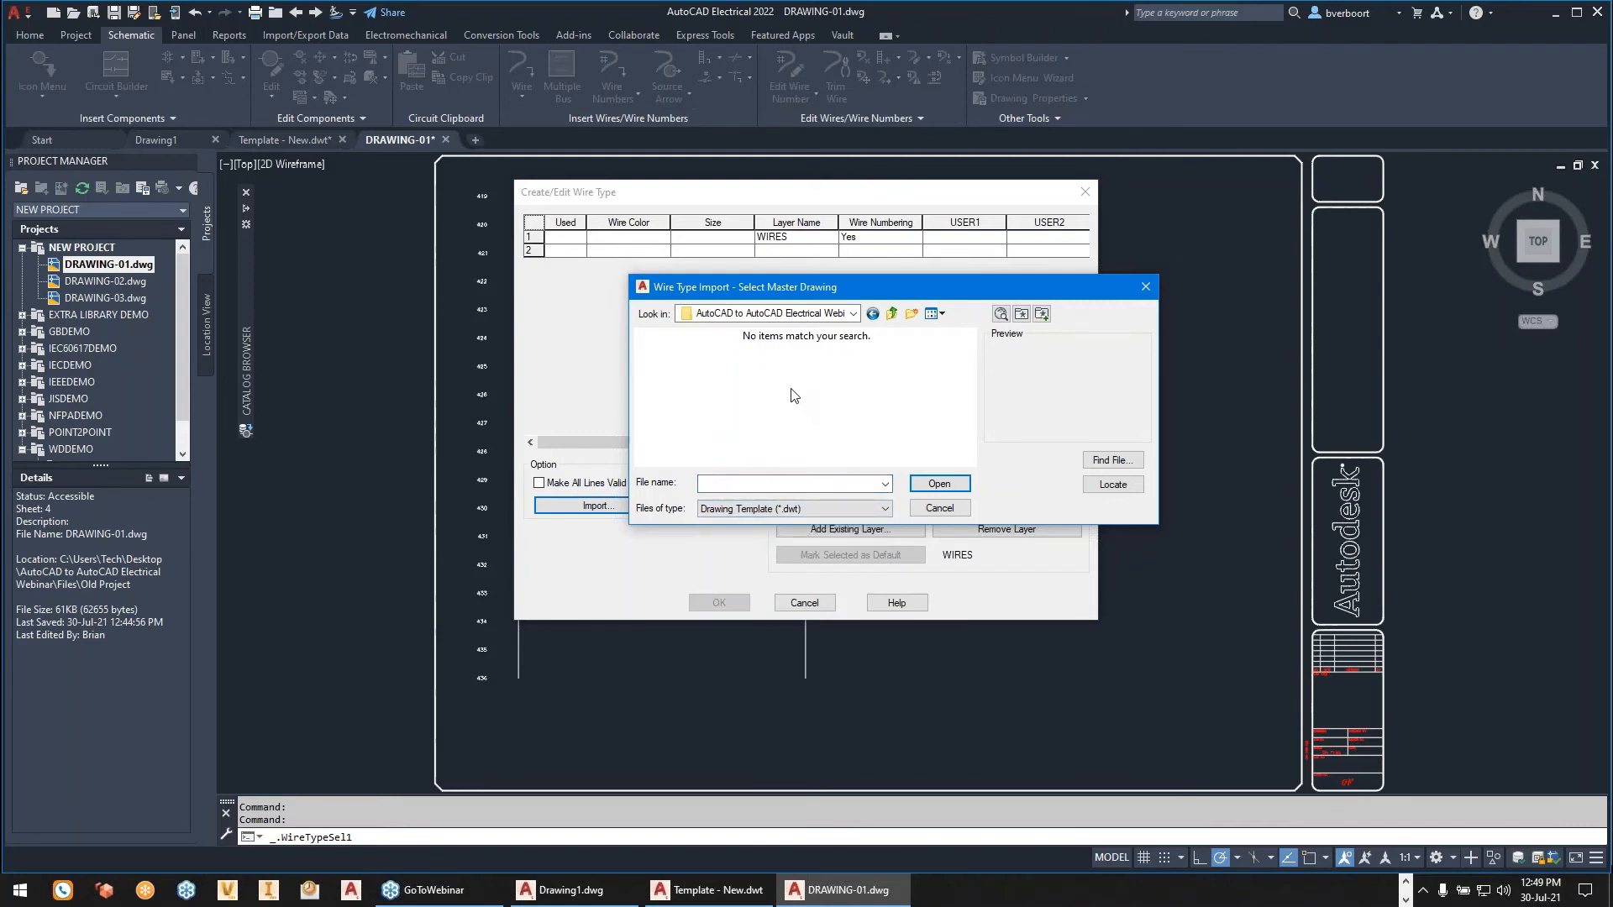
left_click(937, 508)
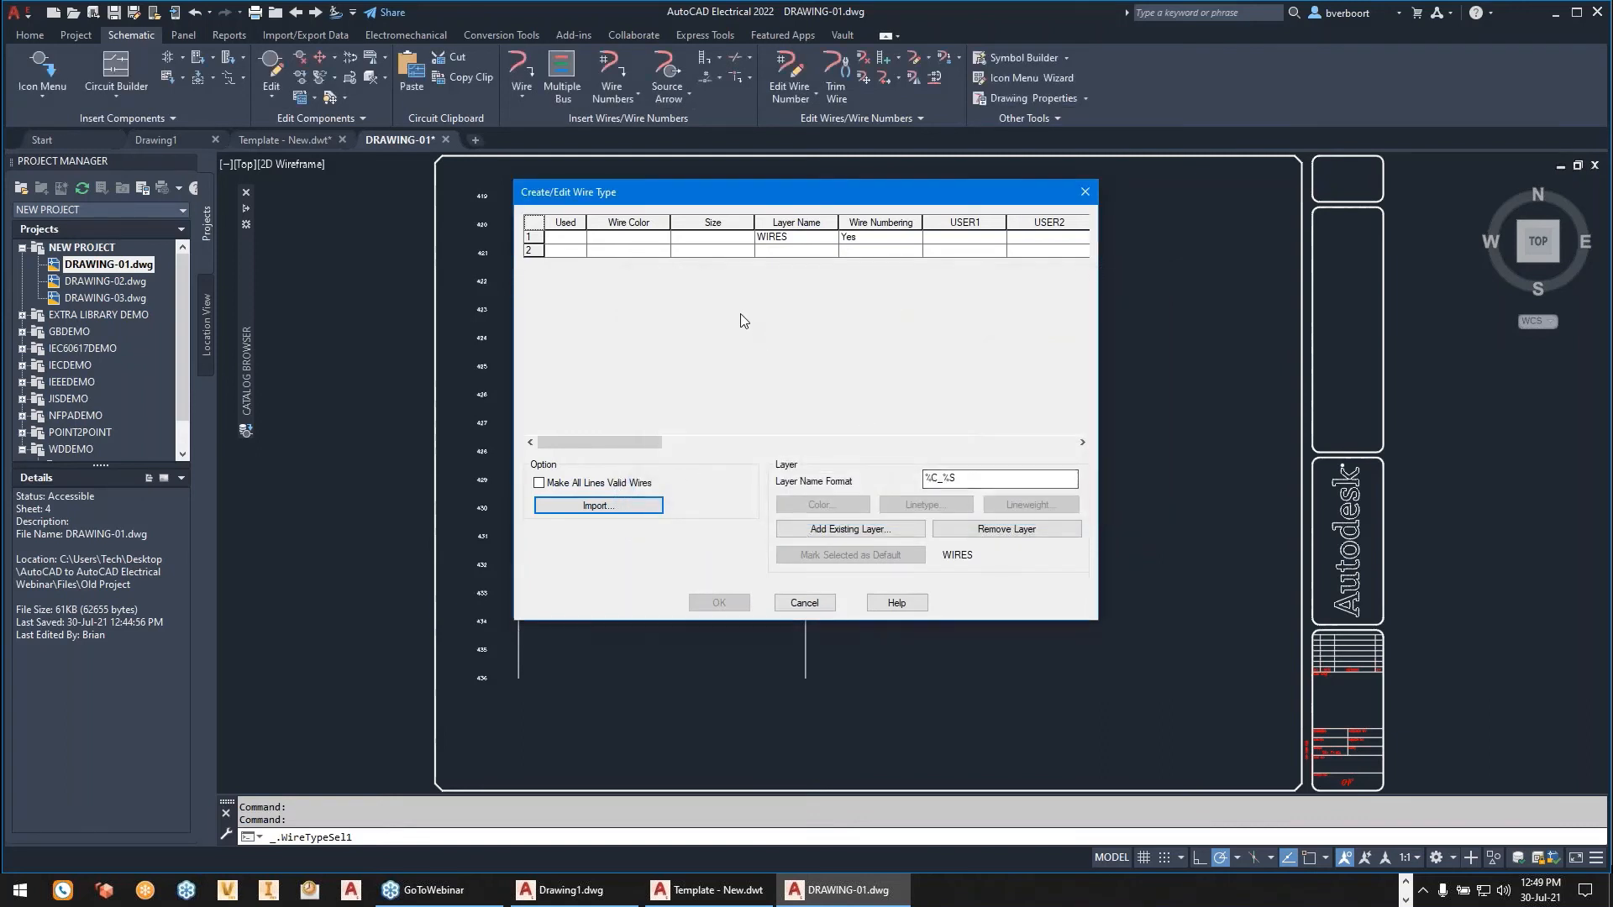
left_click(804, 603)
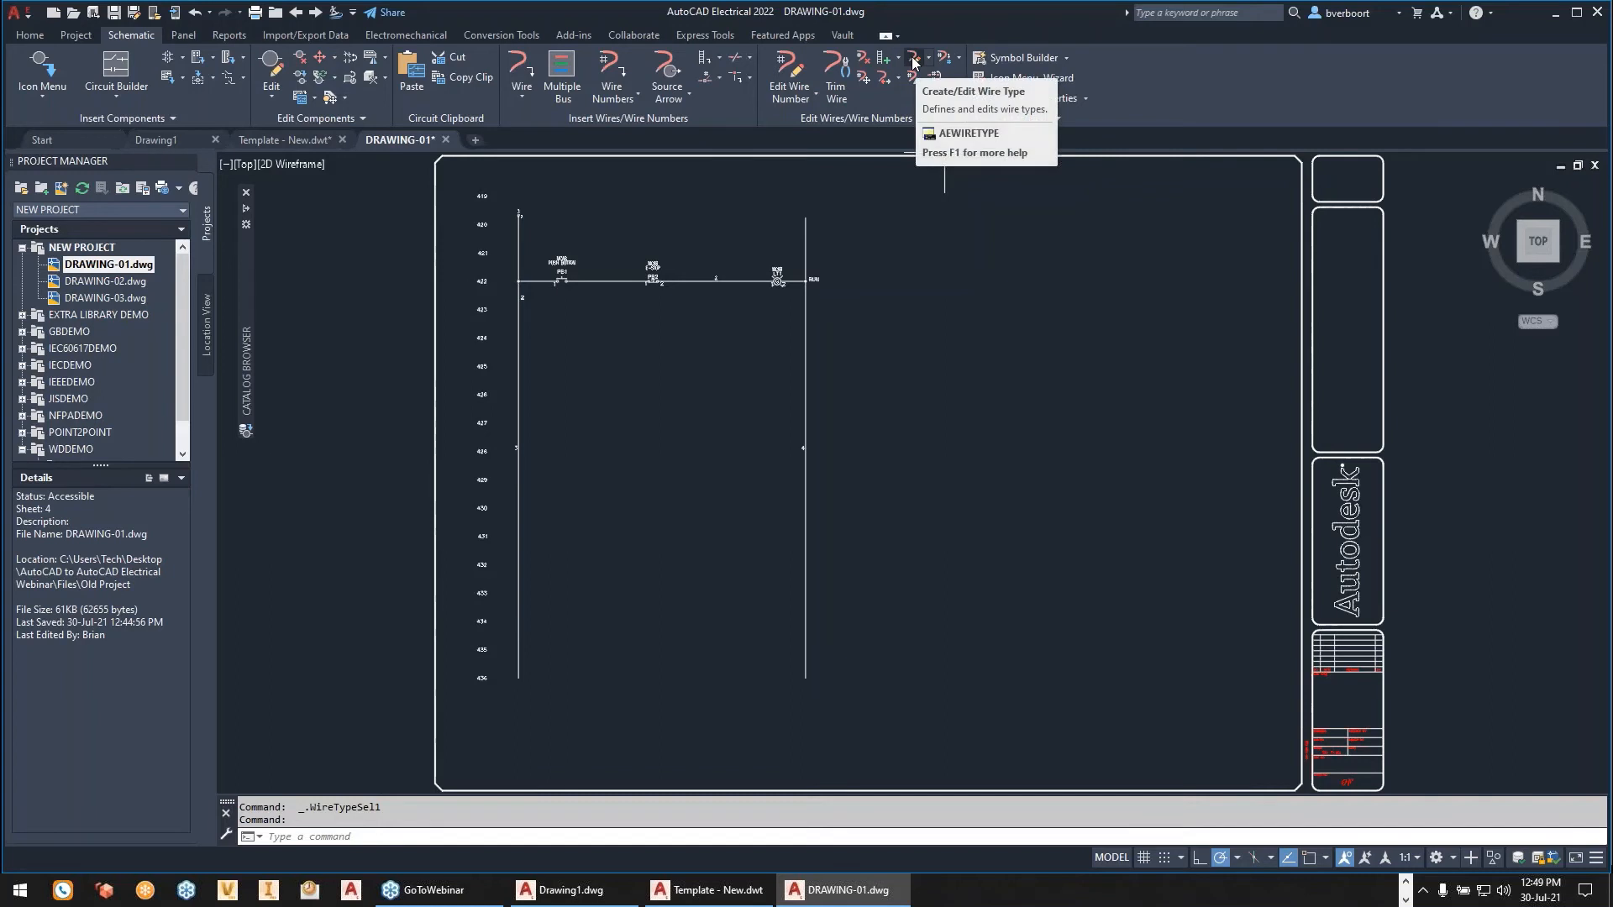
left_click(913, 61)
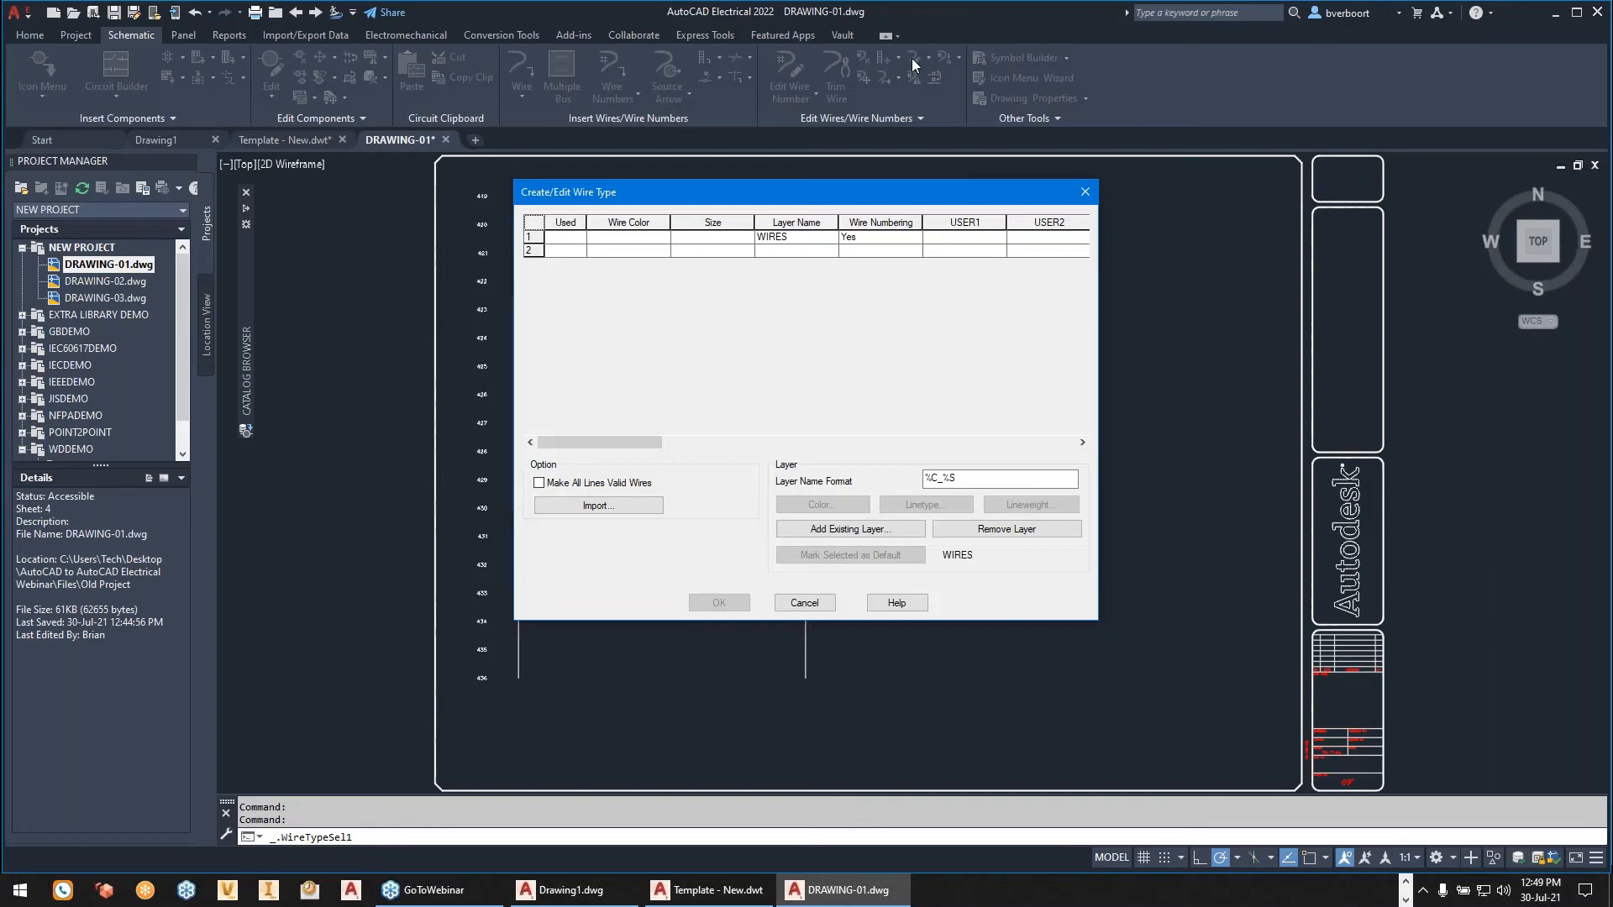
key("Escape")
key("Escape")
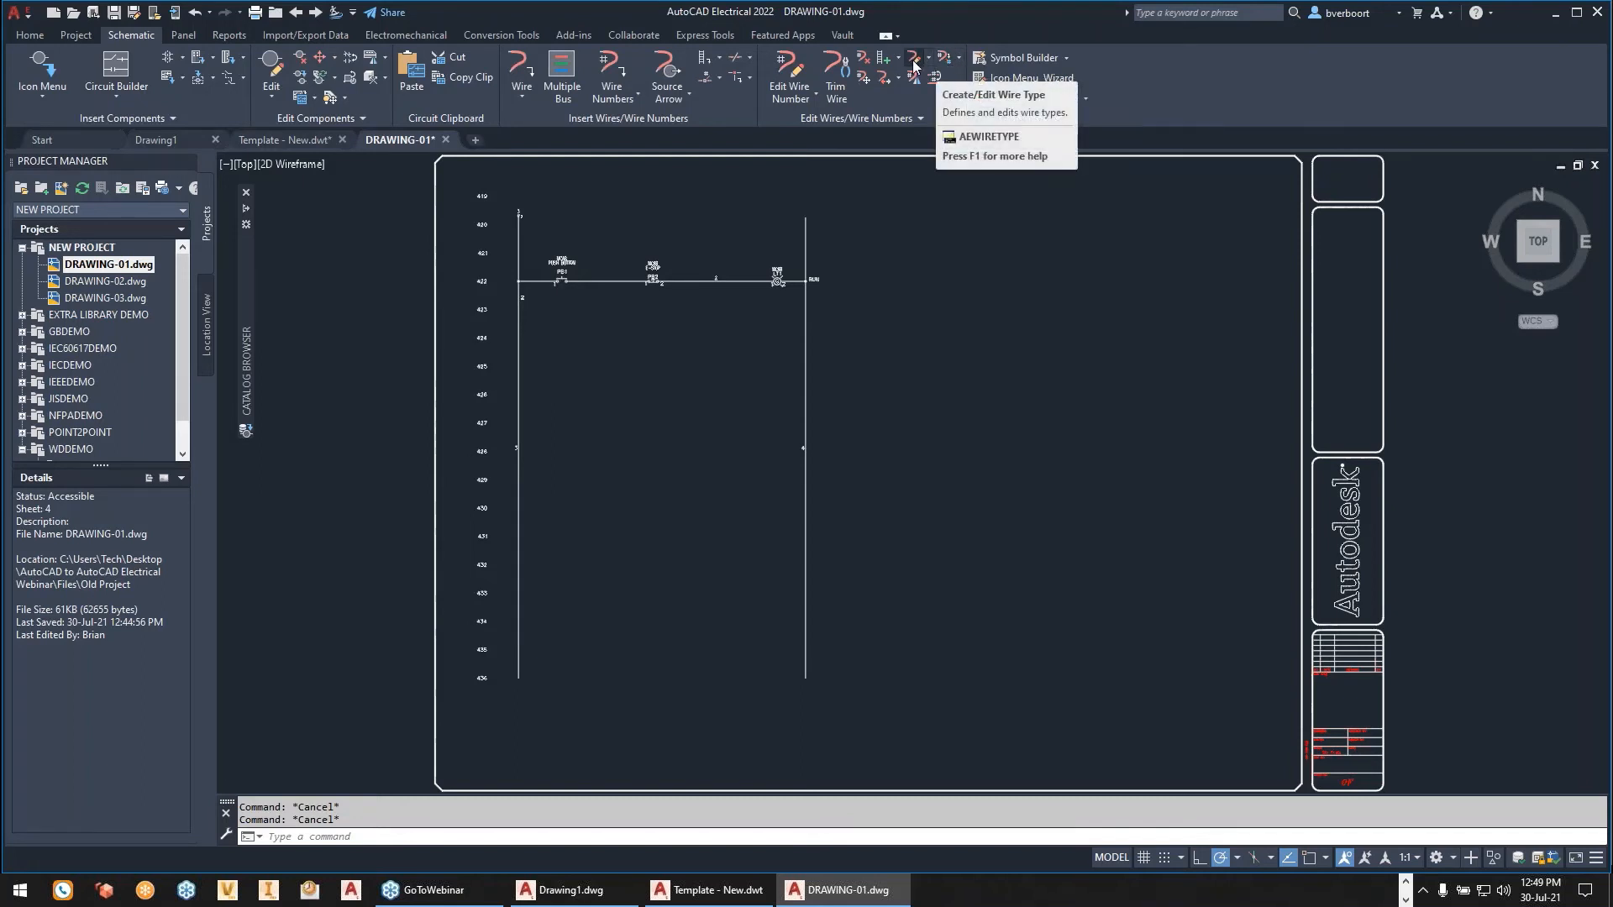
- Import wire types with Template - New.dwt as the master, check its wire type list, then cancel the import and the wire type editor
left_click(913, 62)
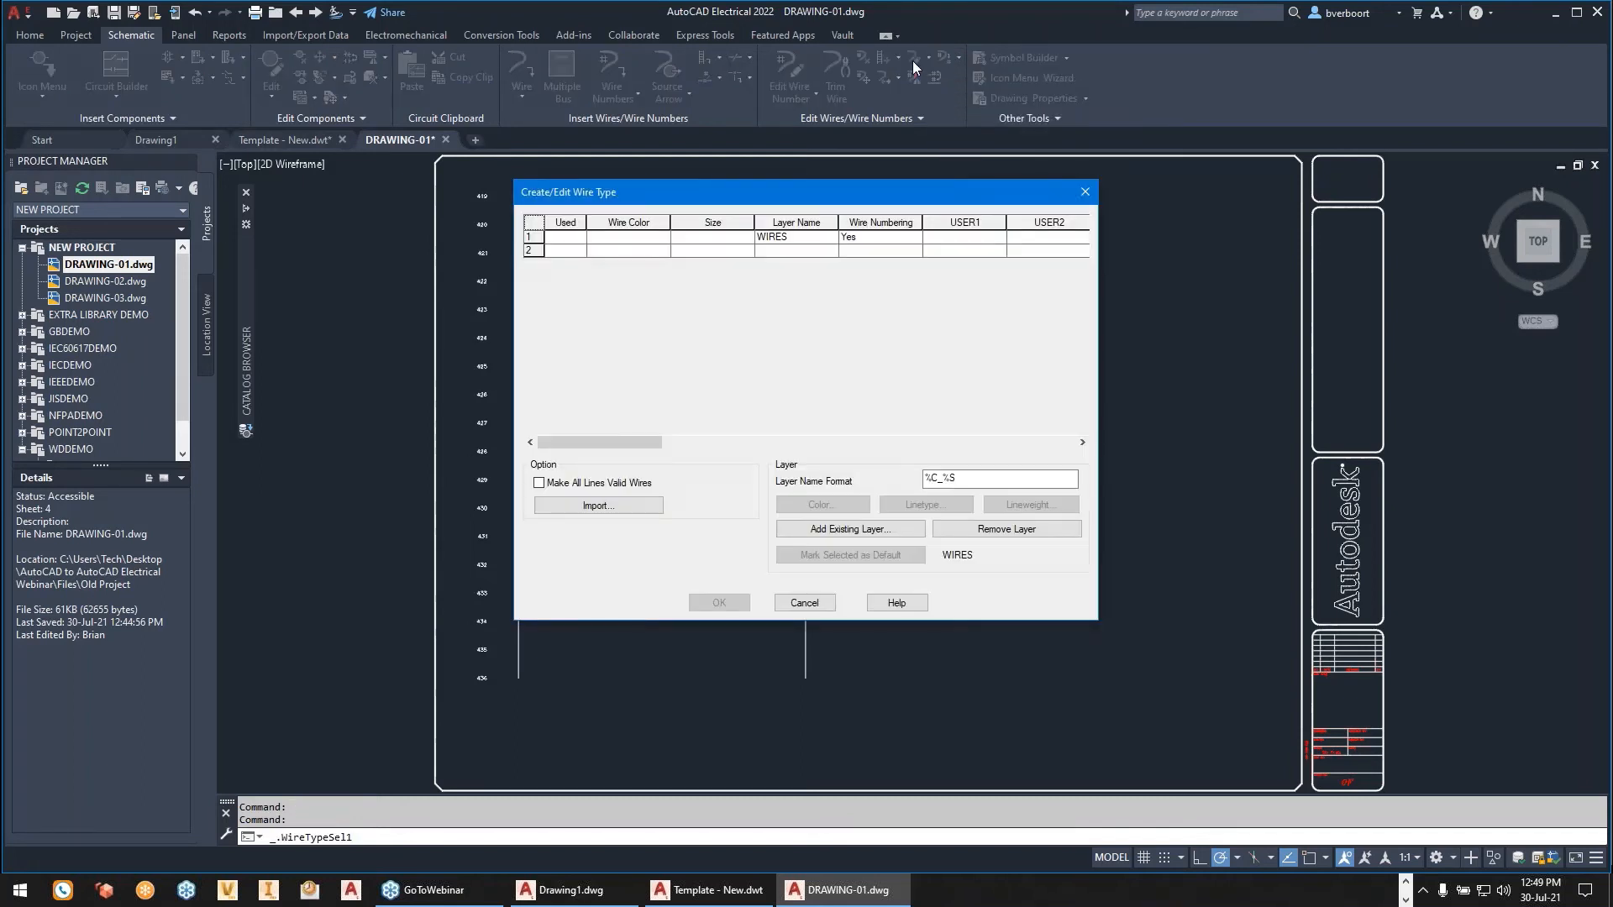
left_click(615, 507)
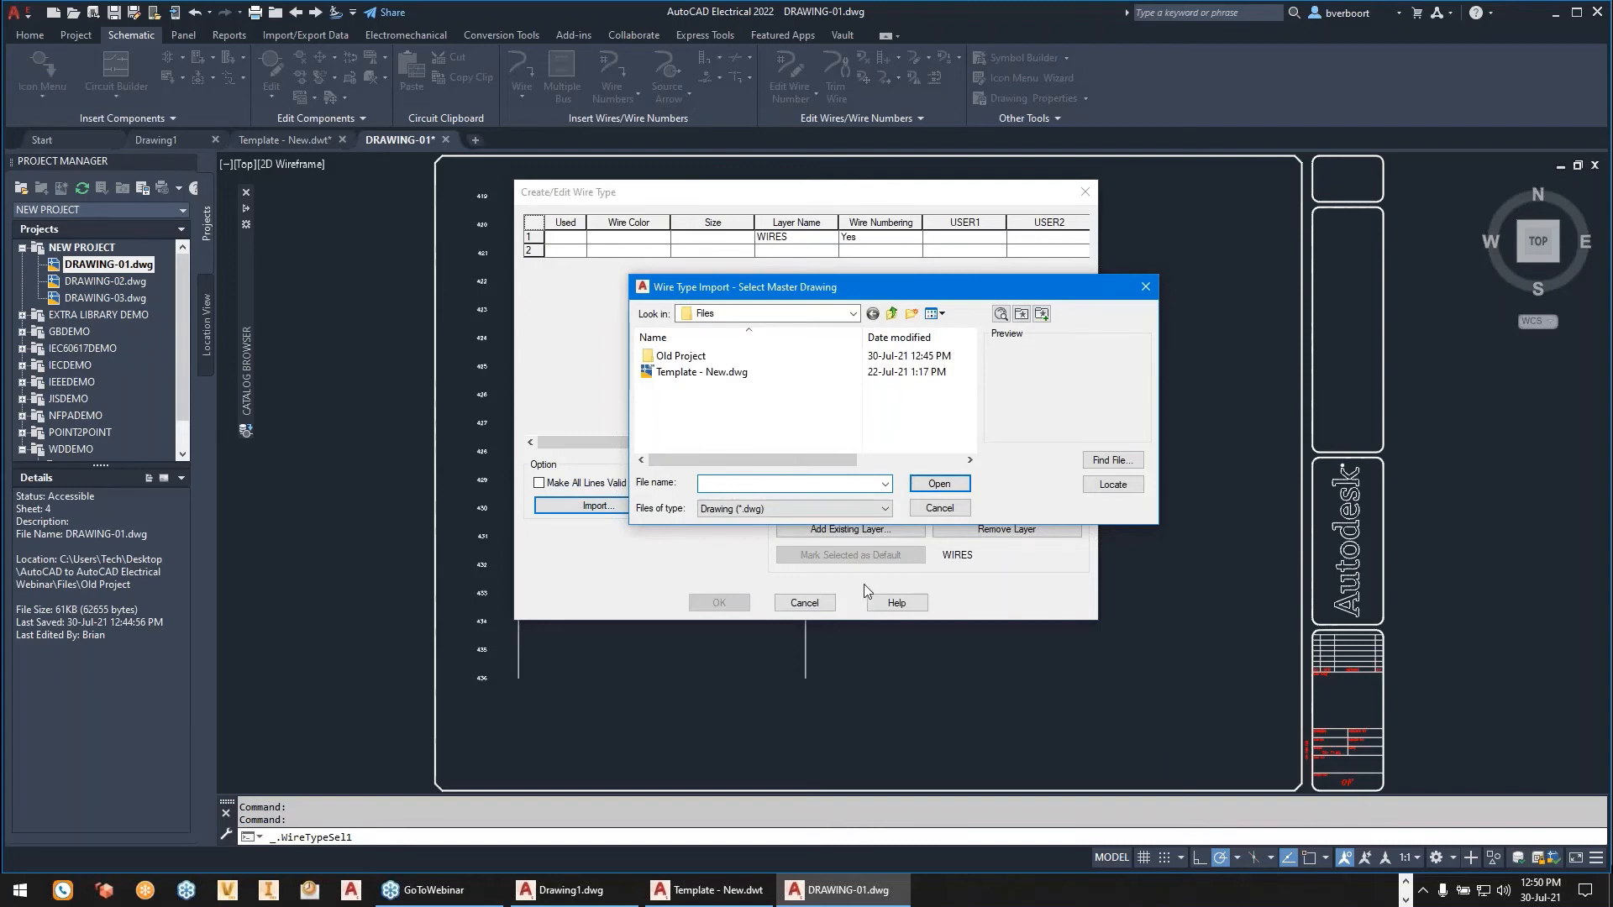
left_click(885, 509)
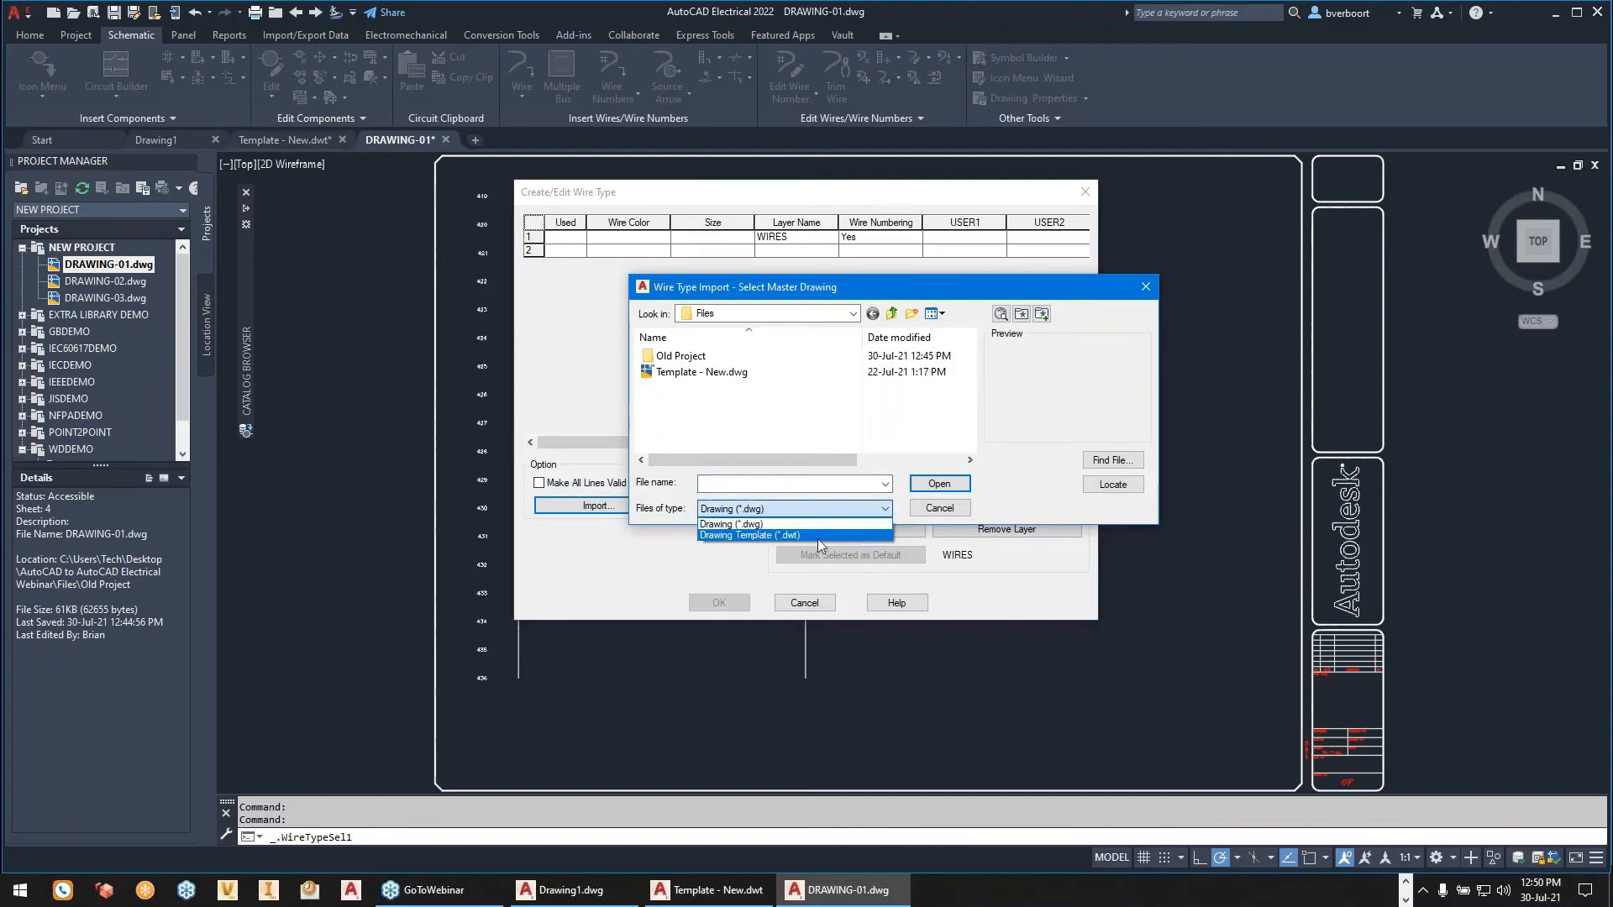
left_click(794, 537)
left_click(739, 374)
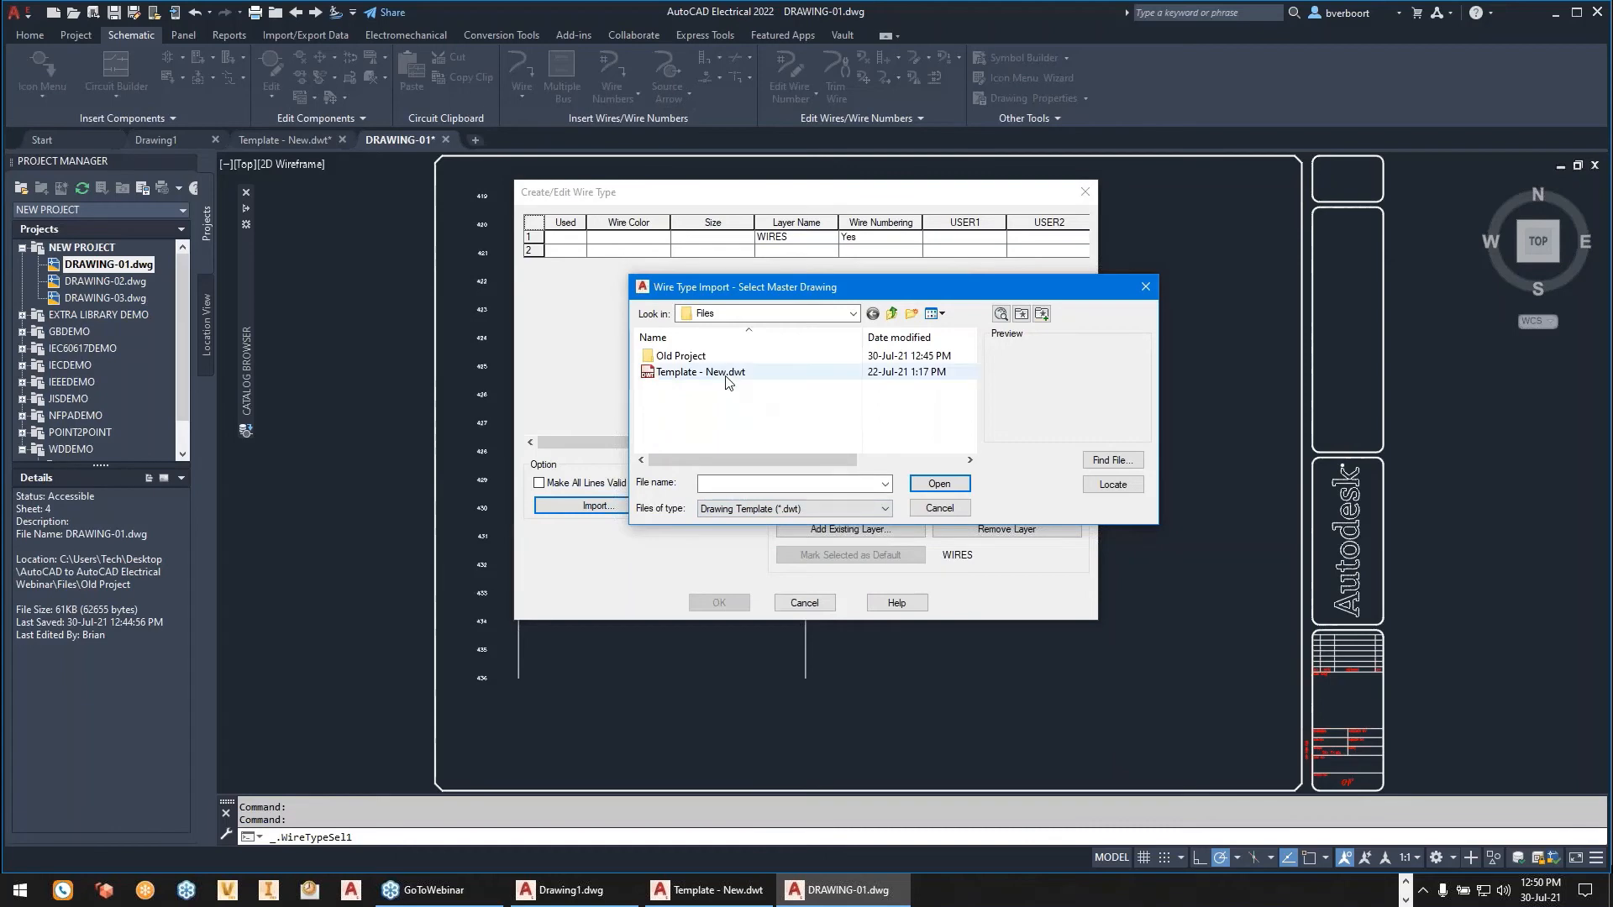
left_click(939, 484)
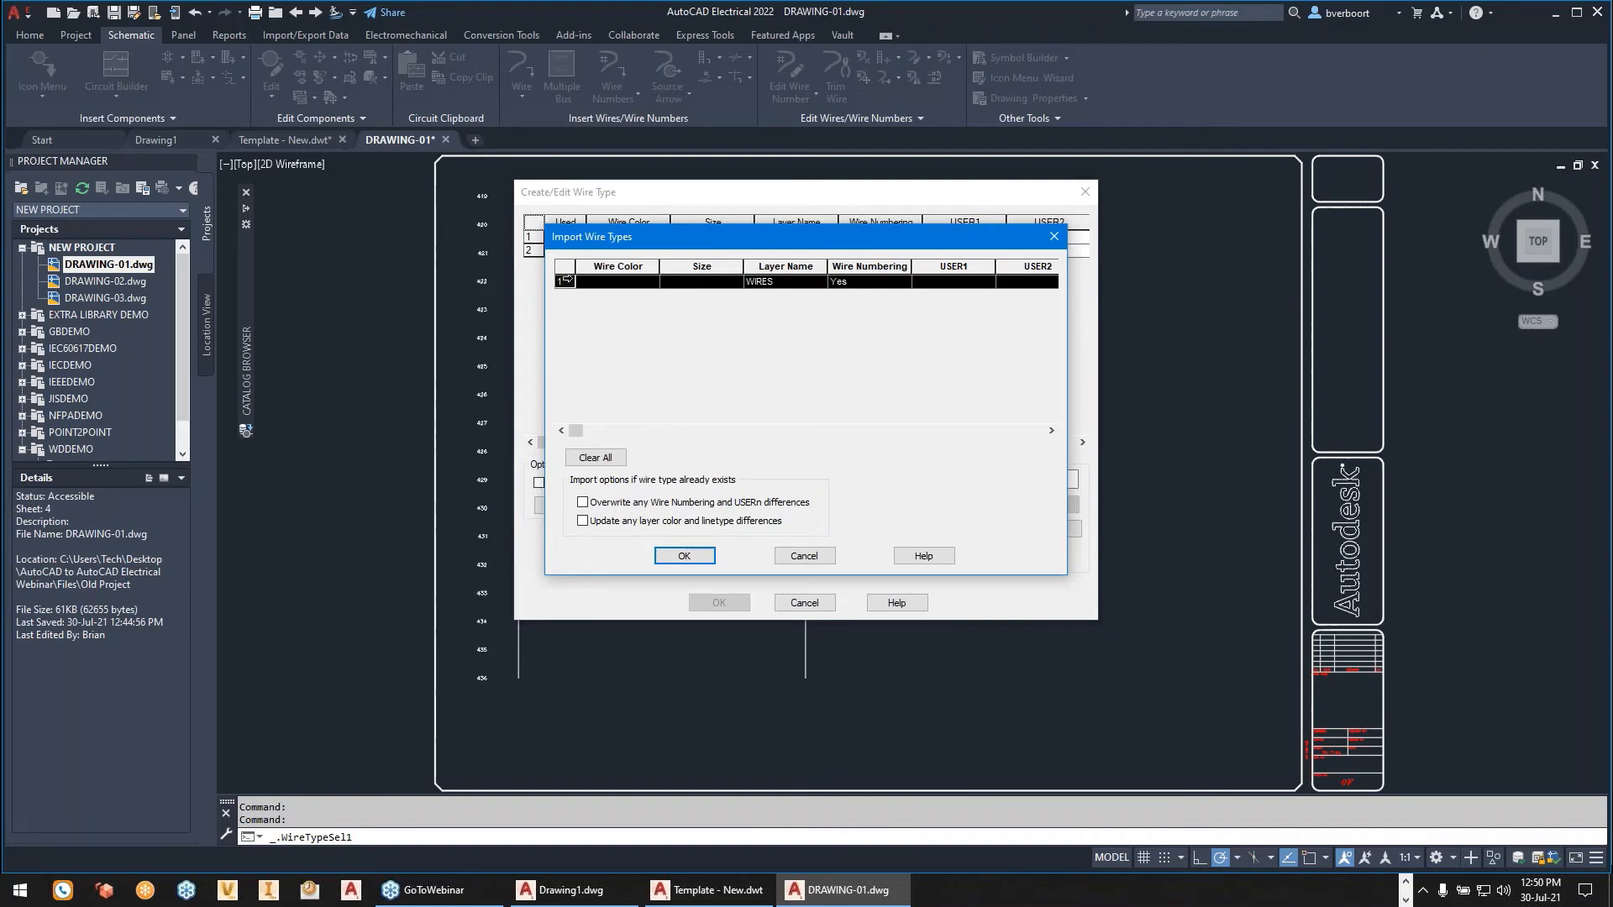
left_click(565, 281)
left_click(804, 556)
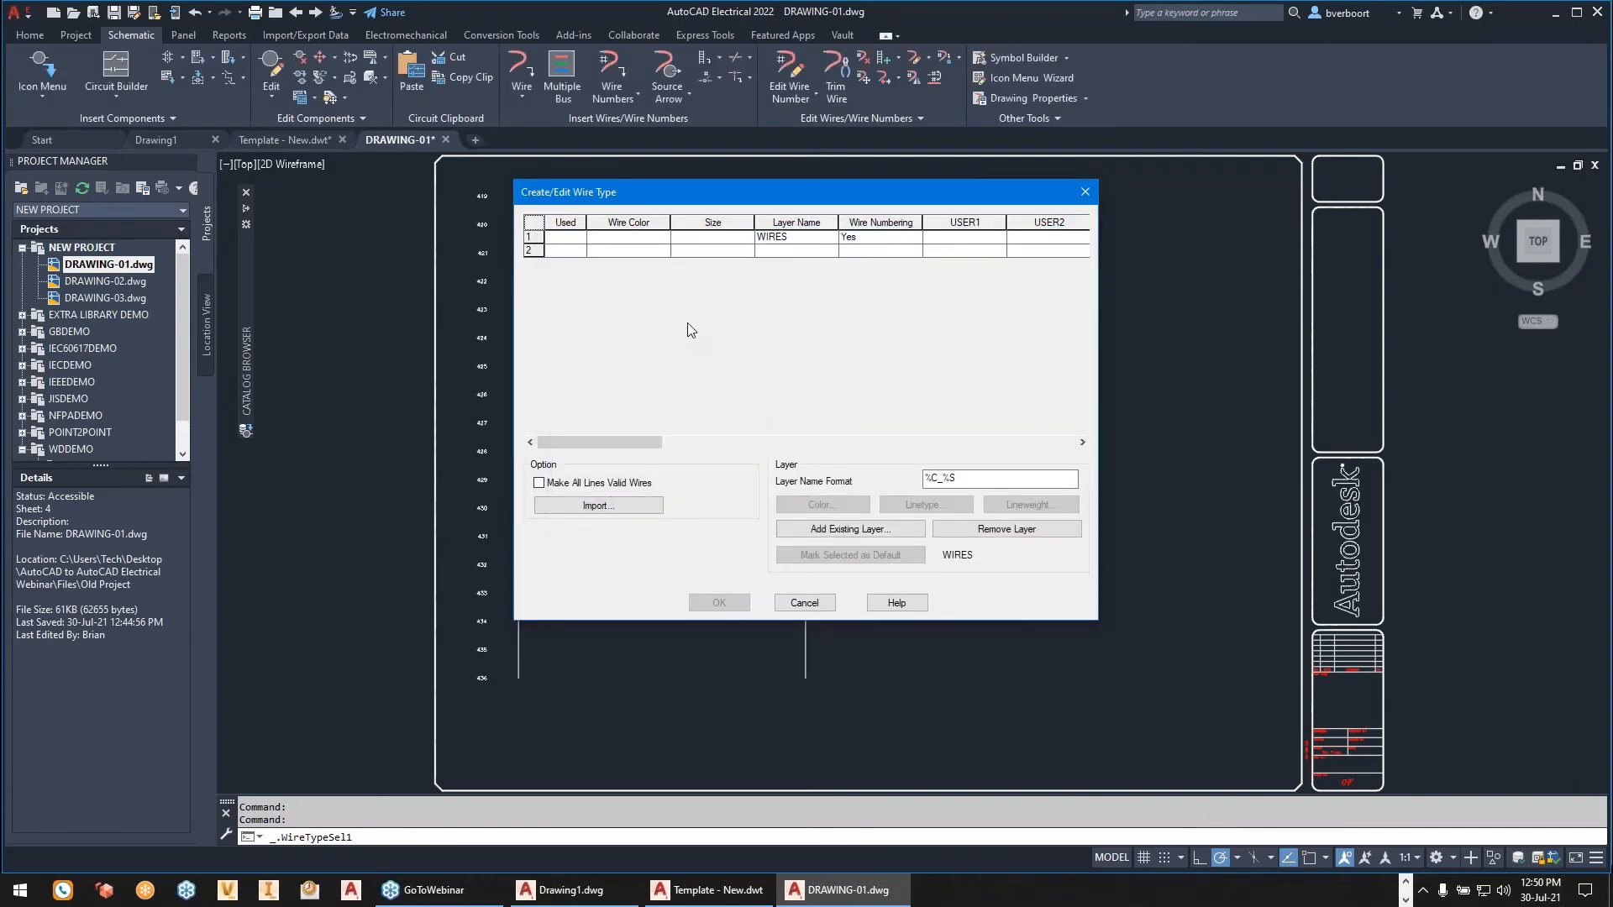
left_click(138, 37)
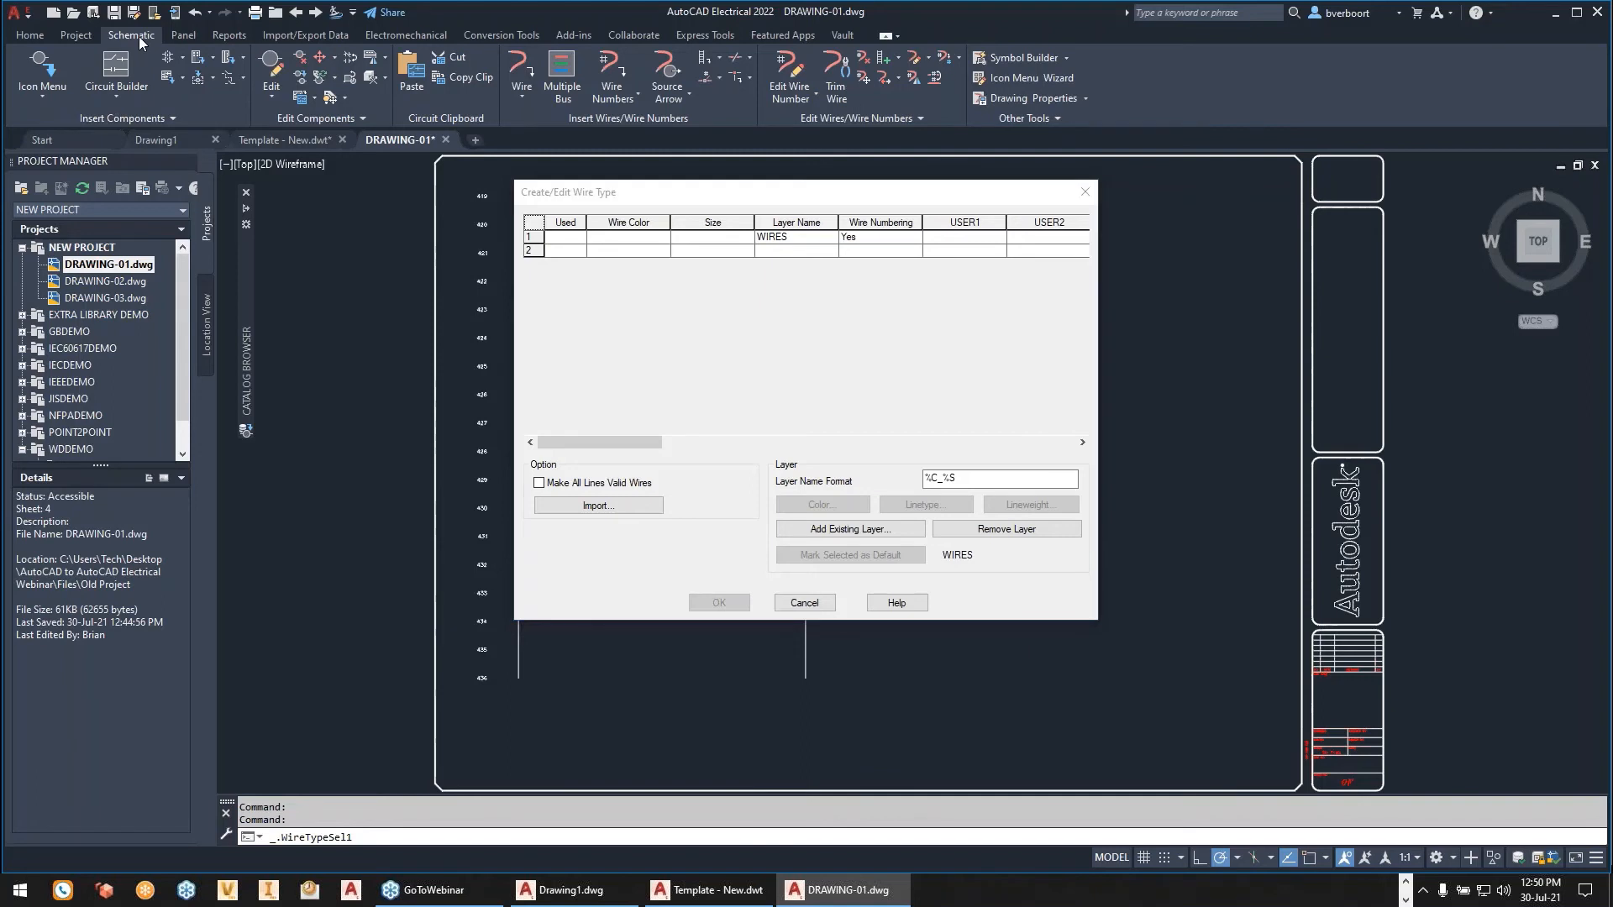
left_click(562, 251)
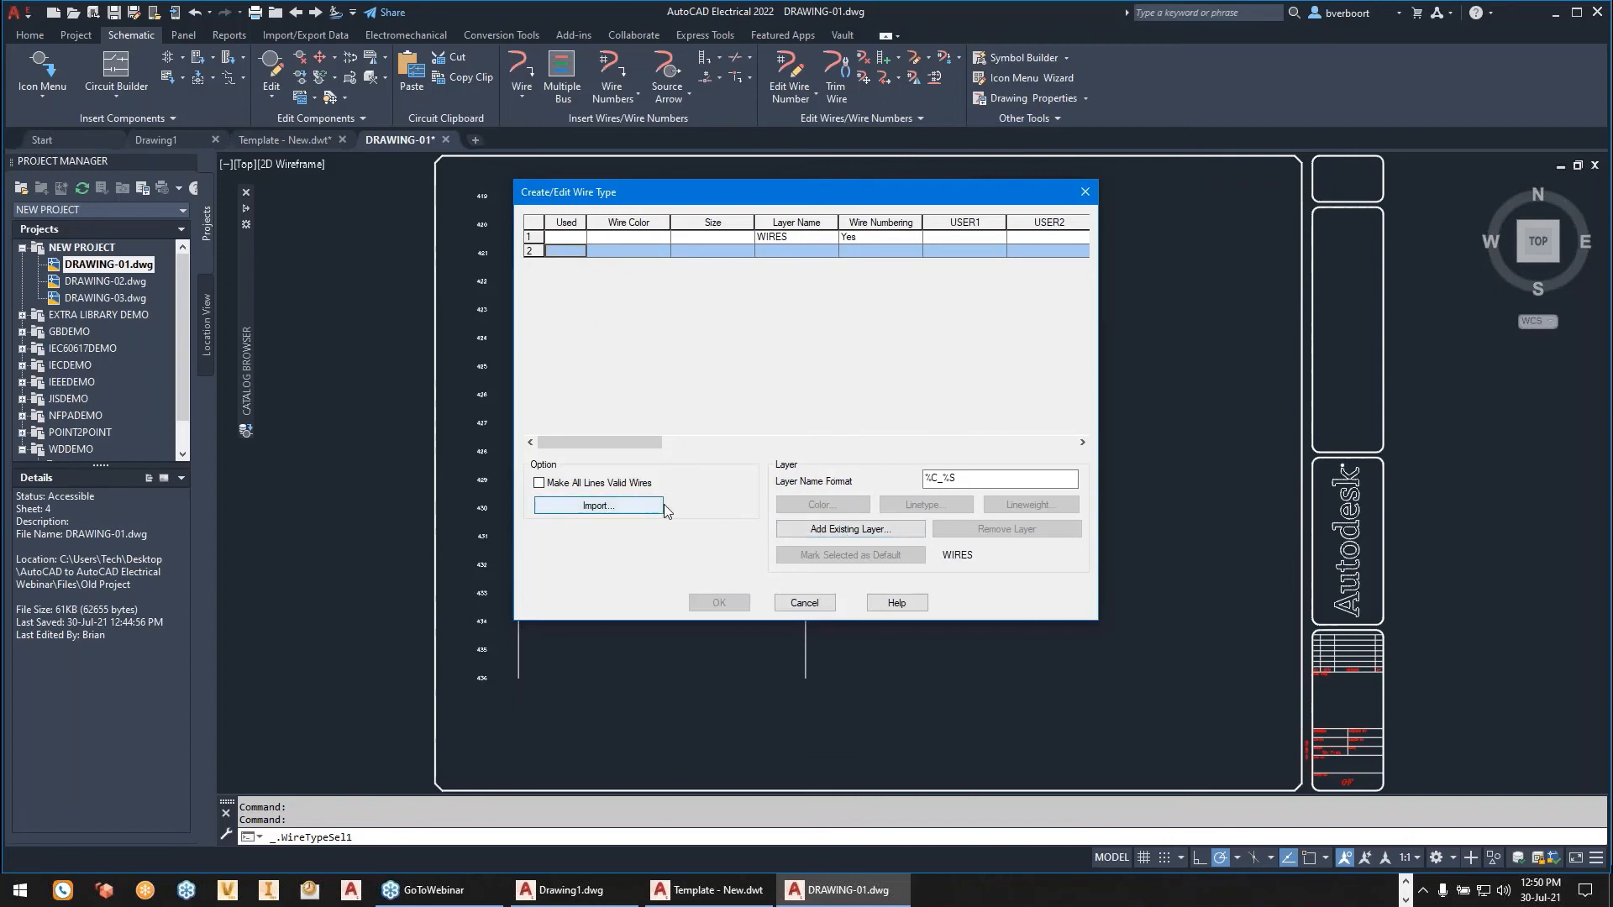
left_click(803, 602)
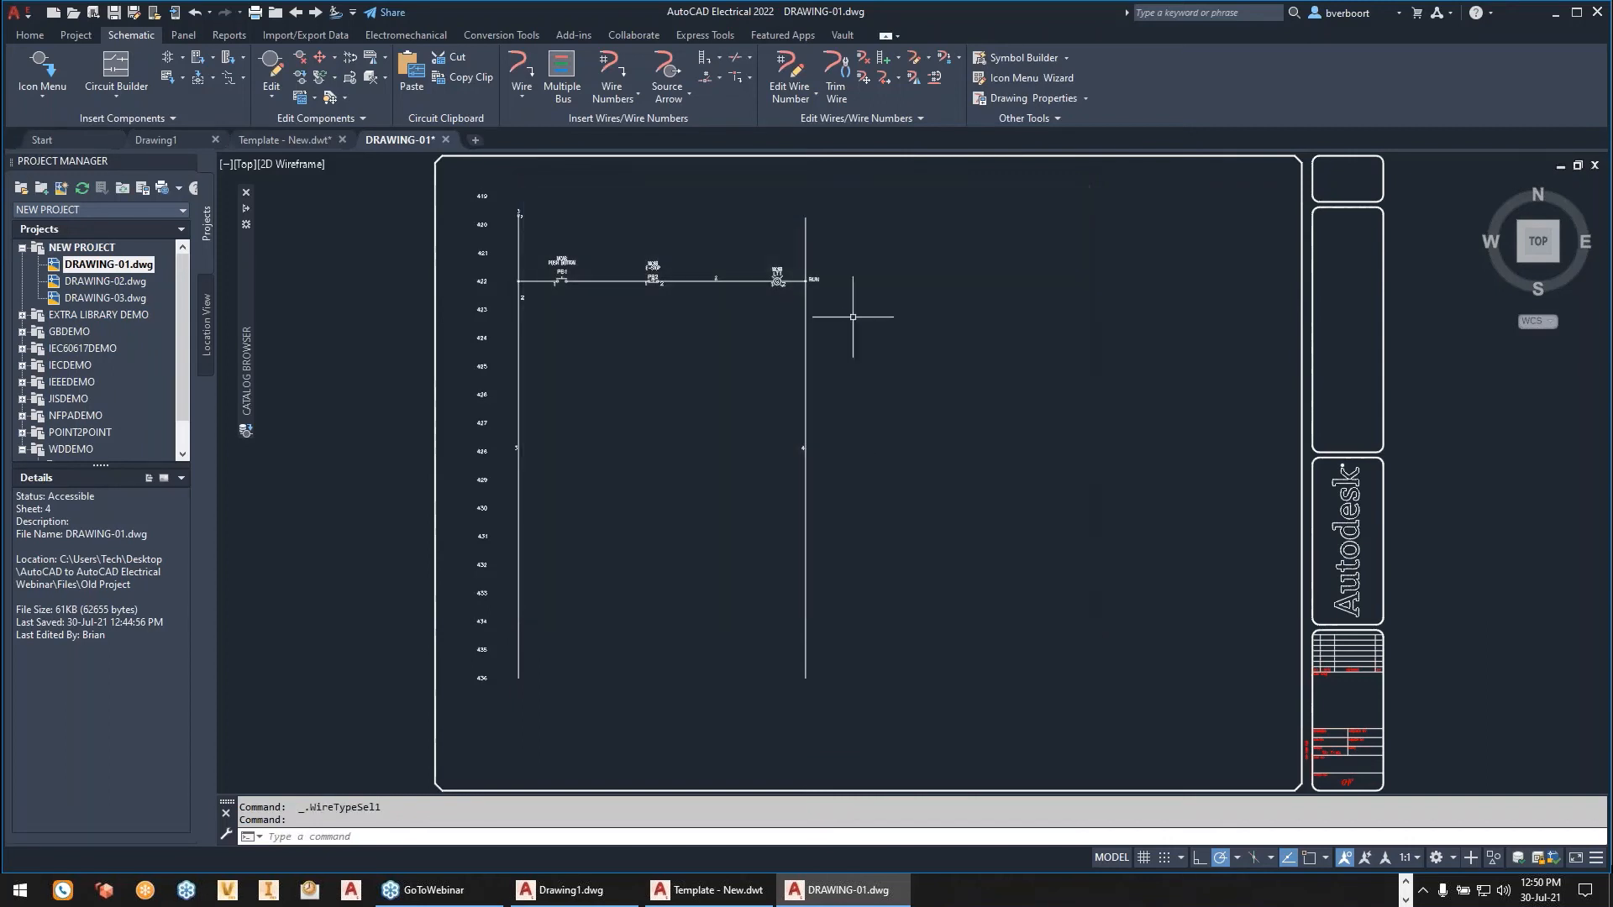
- Restart the wire type import with the WIRES row selected, browse the webinar folder for another master drawing, then cancel and close the editor
left_click(919, 56)
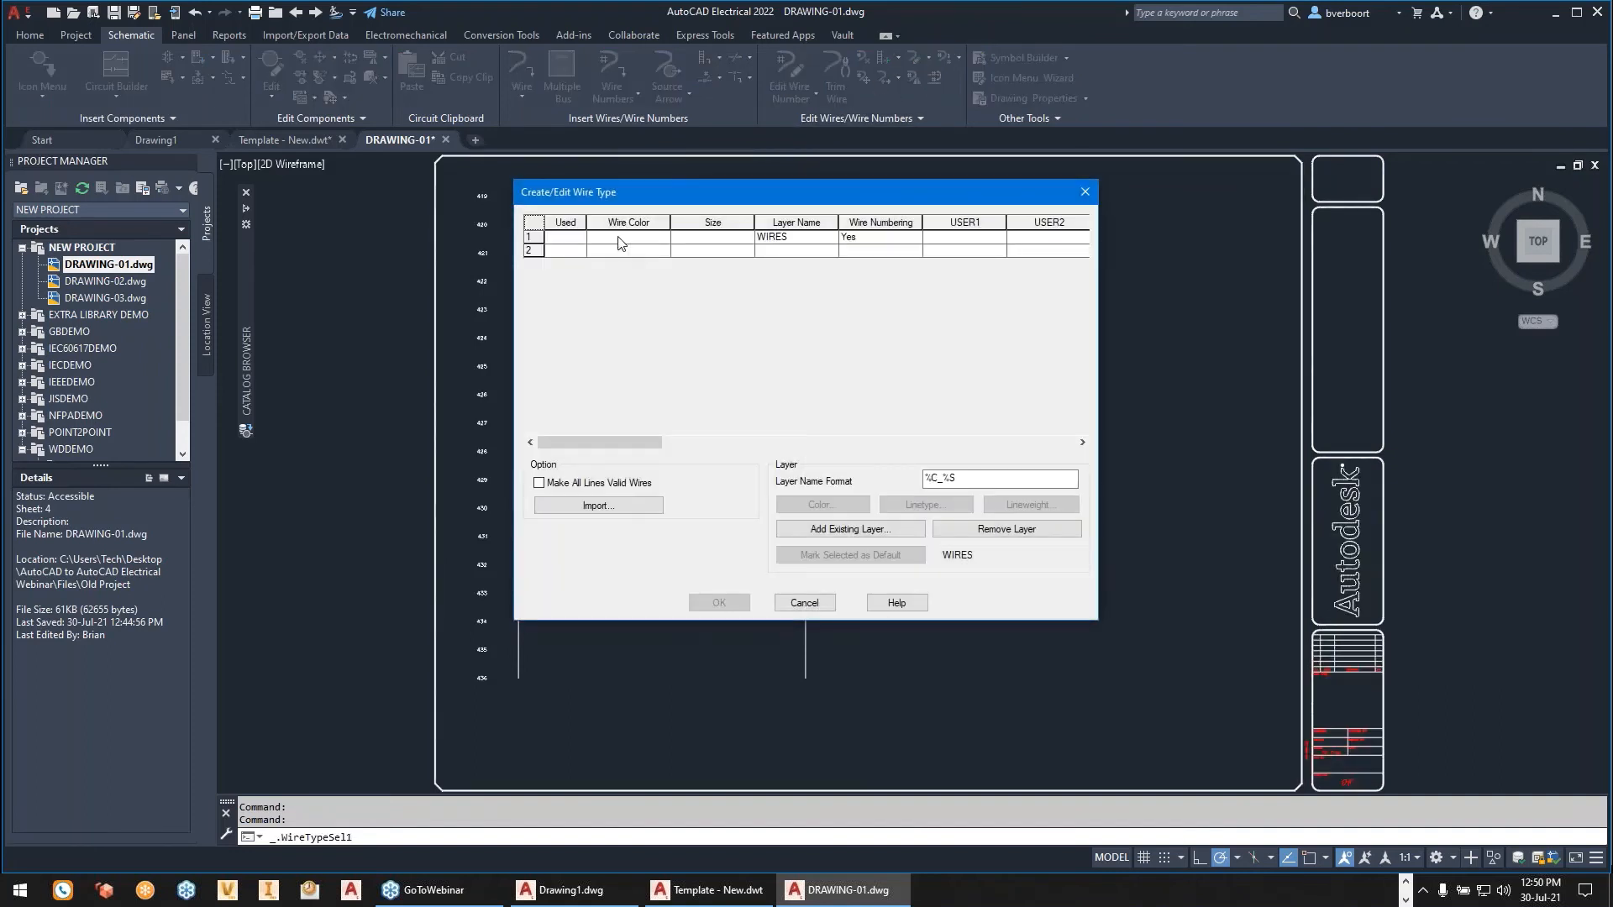
left_click(563, 242)
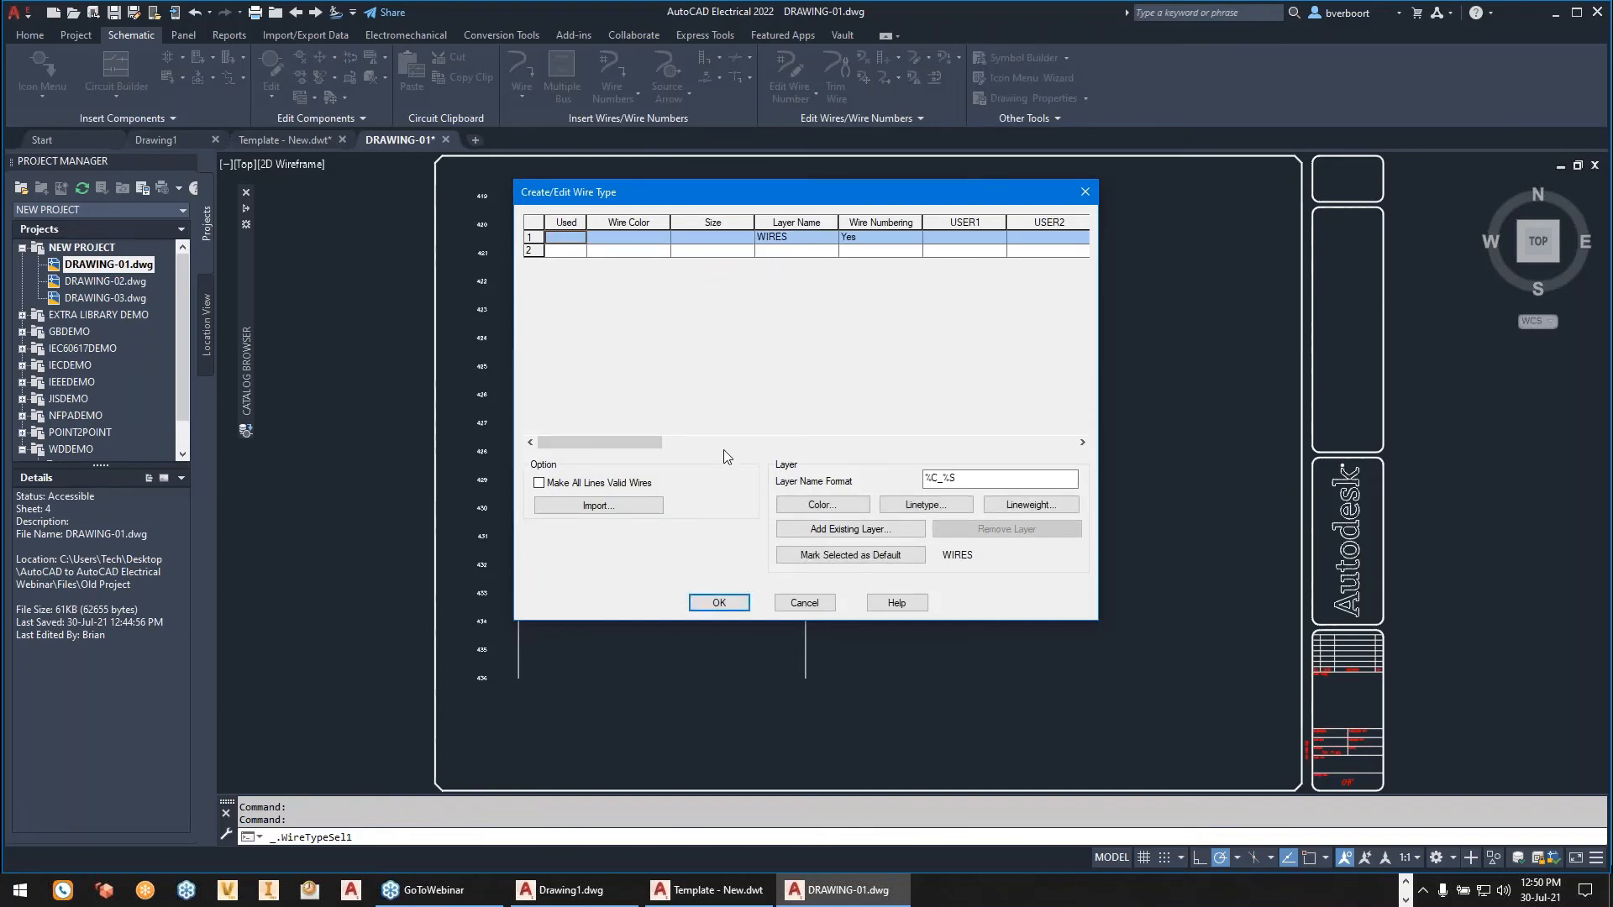
left_click(596, 507)
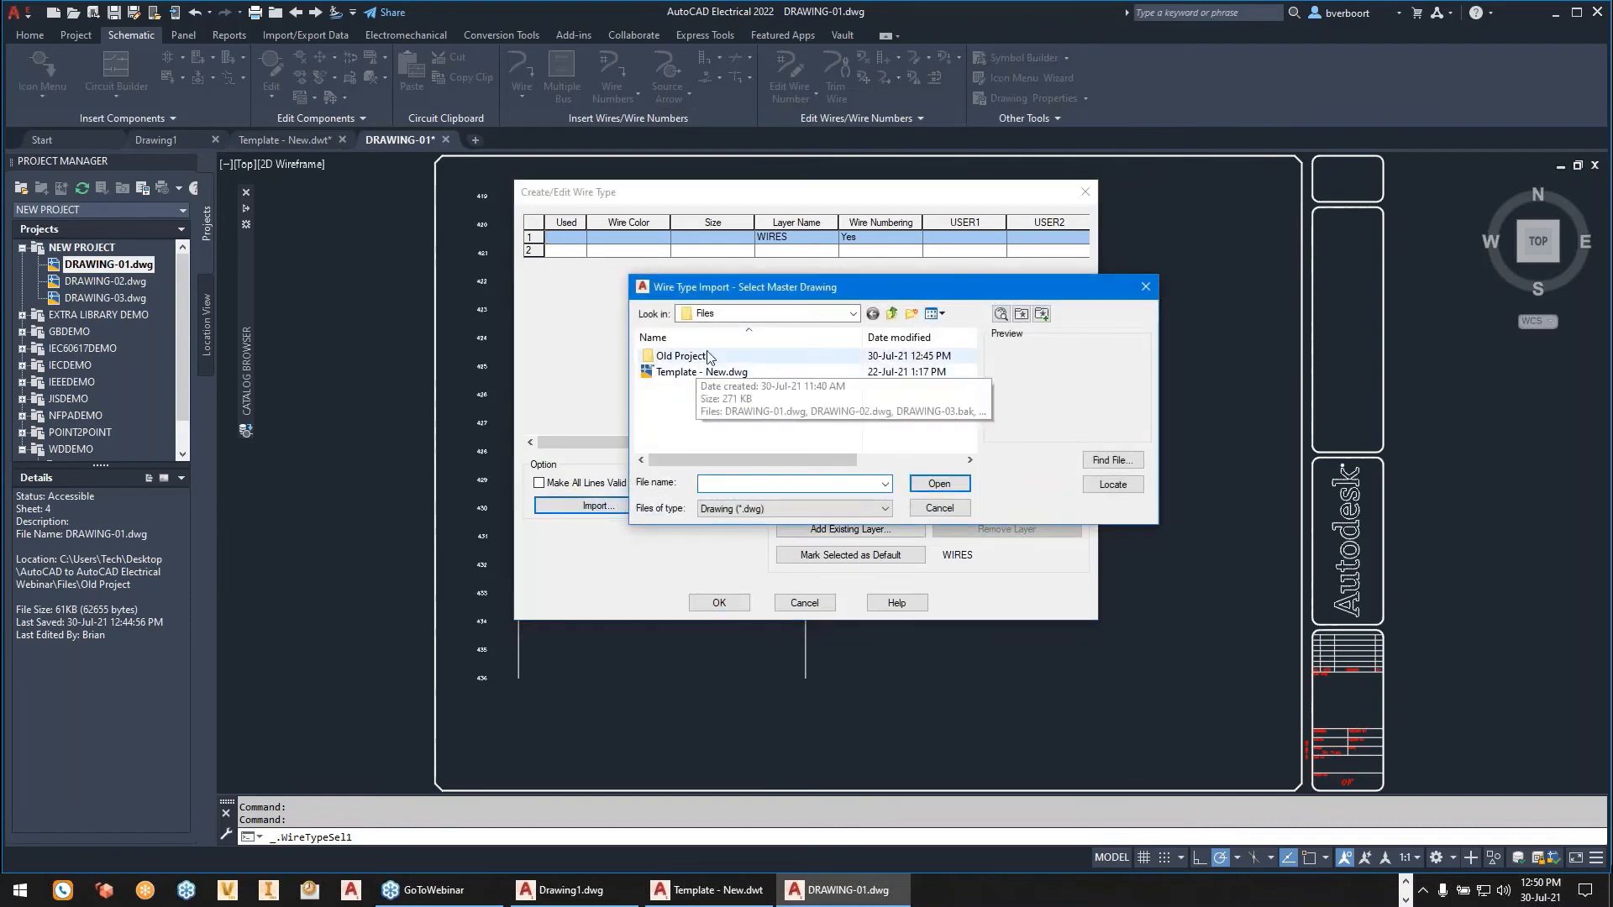
left_click(853, 313)
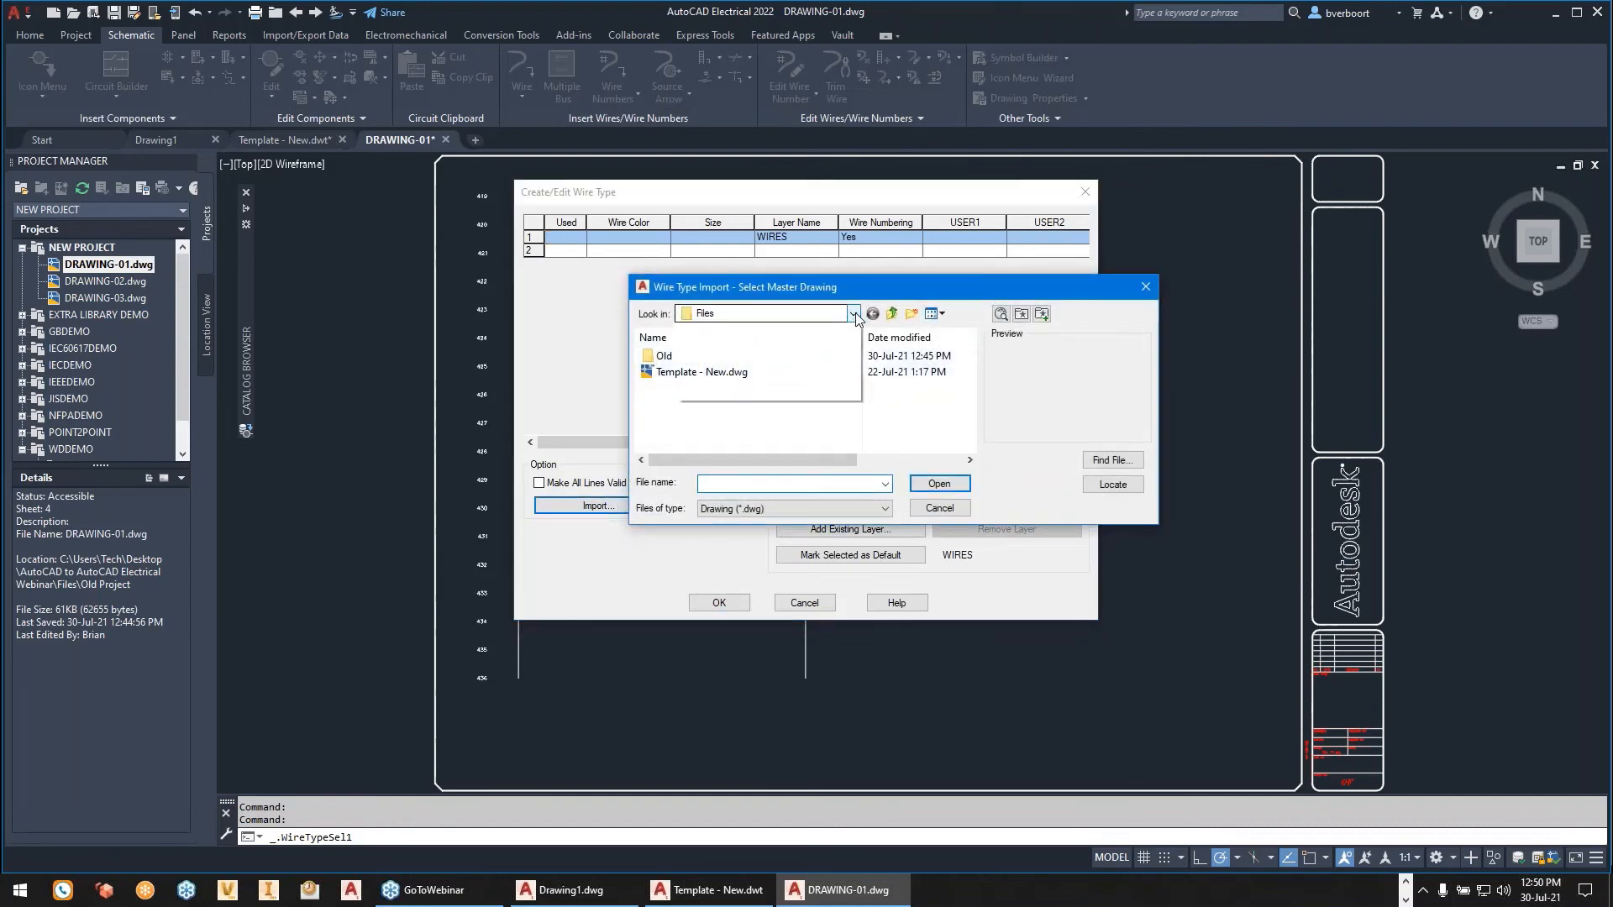
left_click(756, 477)
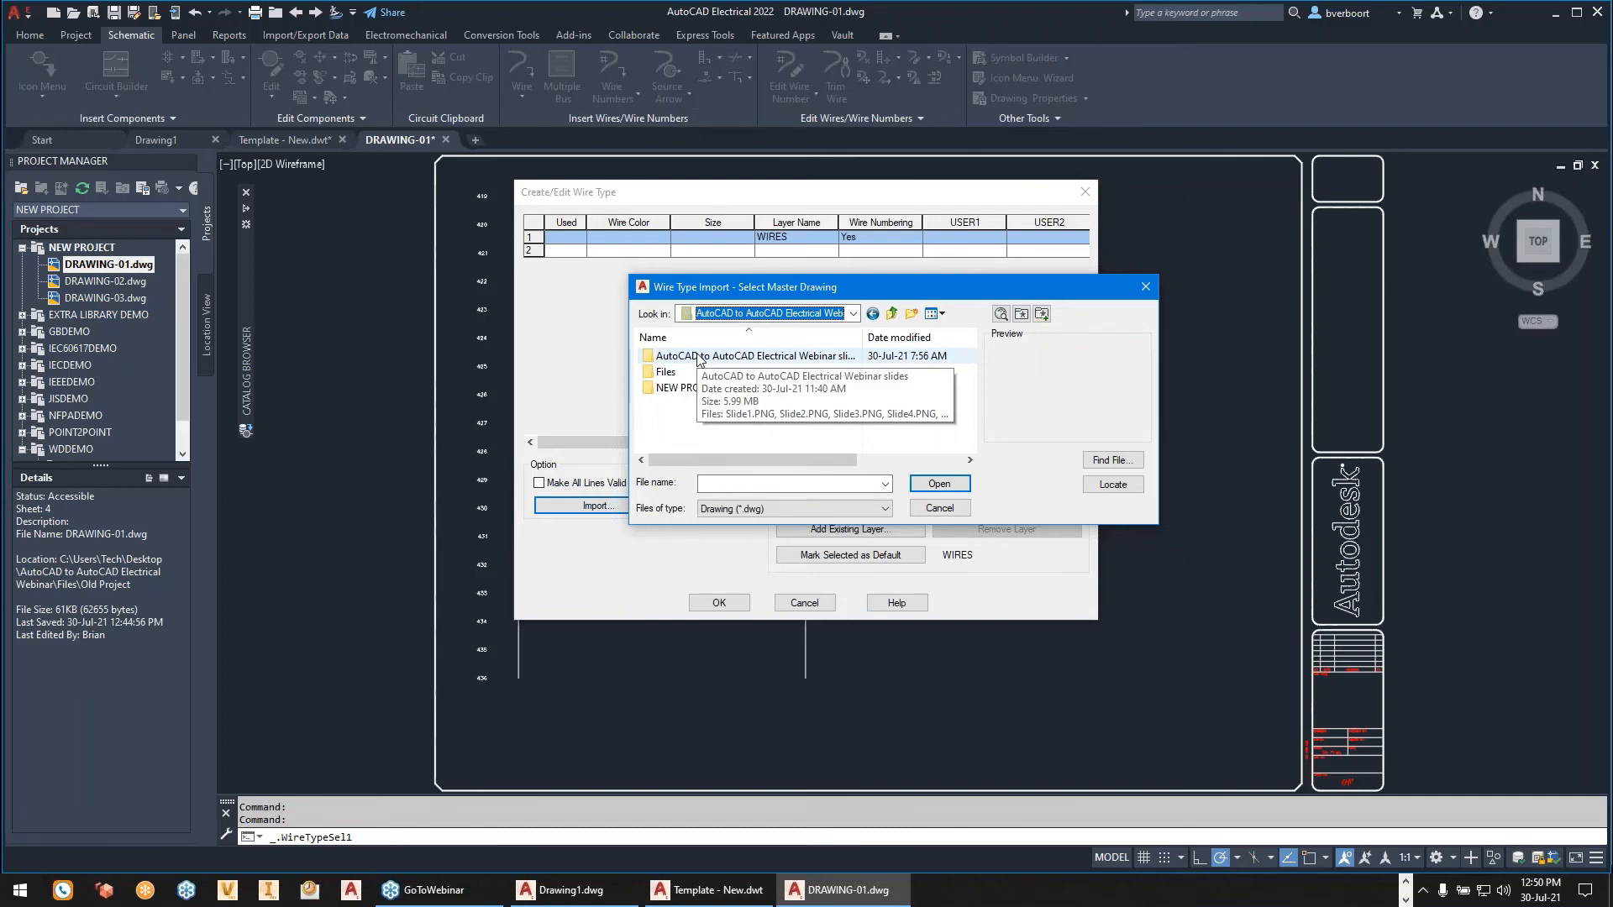
left_click(854, 313)
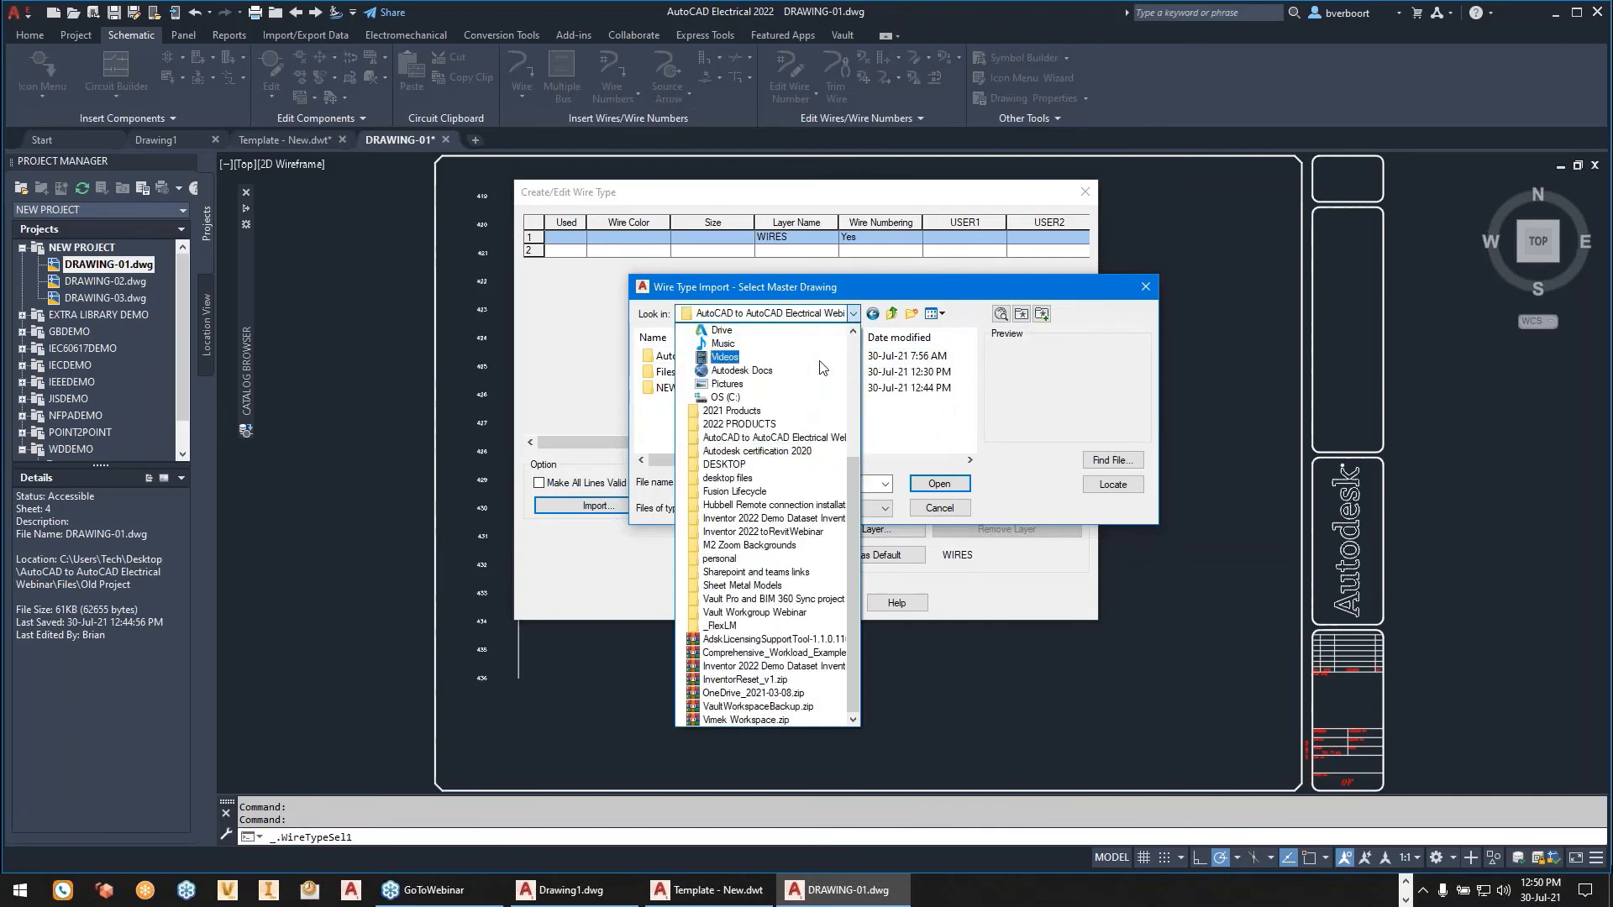
left_click(781, 438)
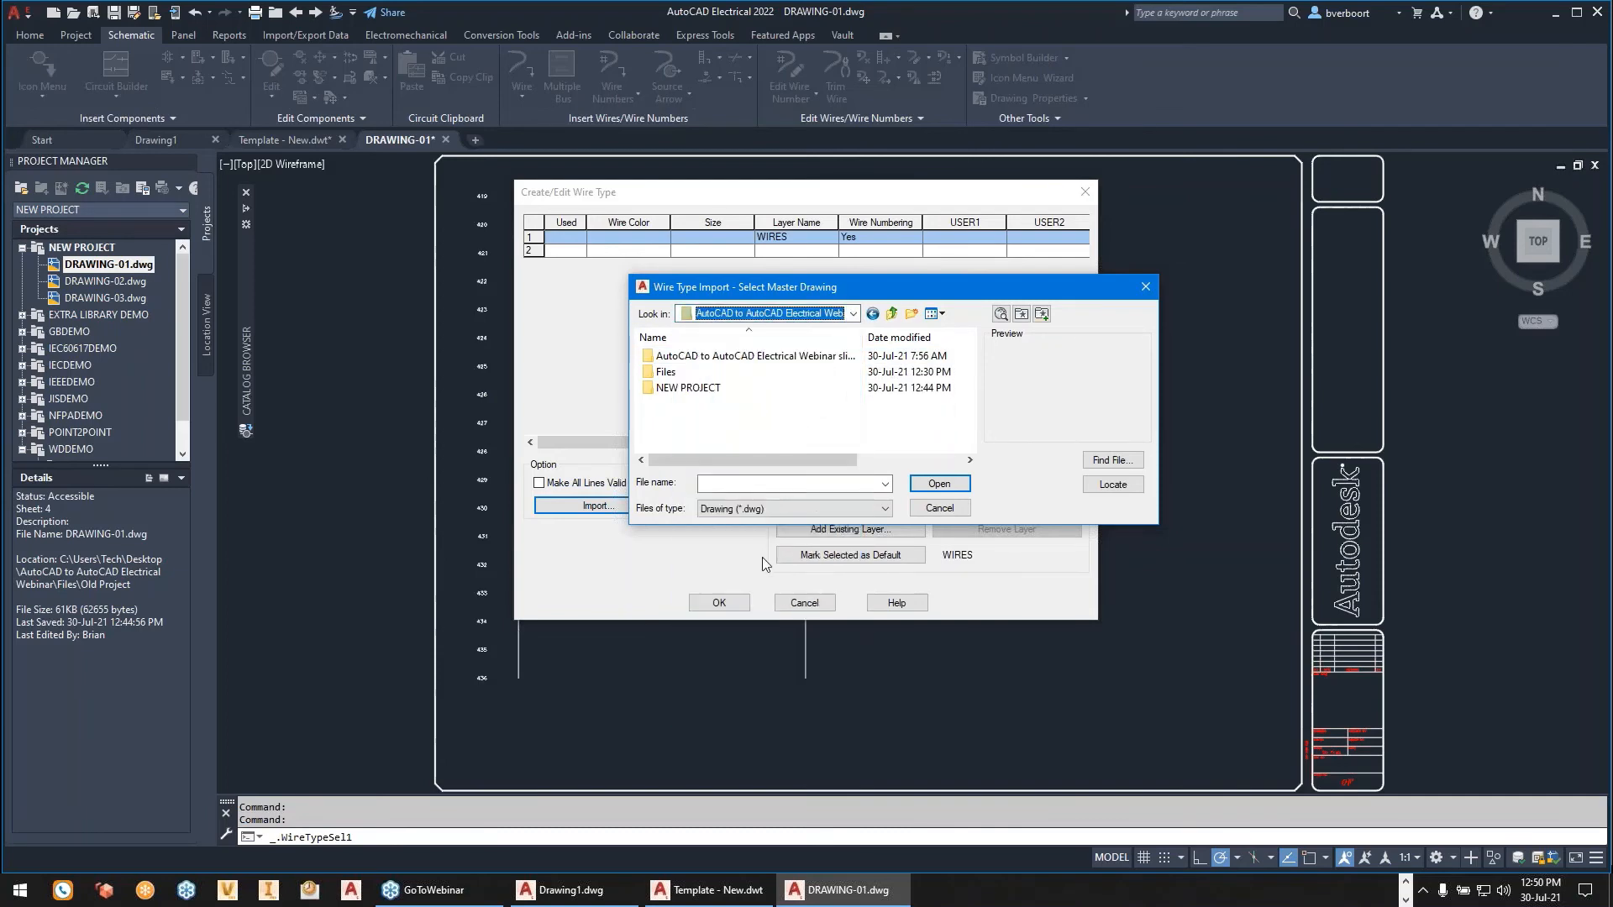
left_click(736, 603)
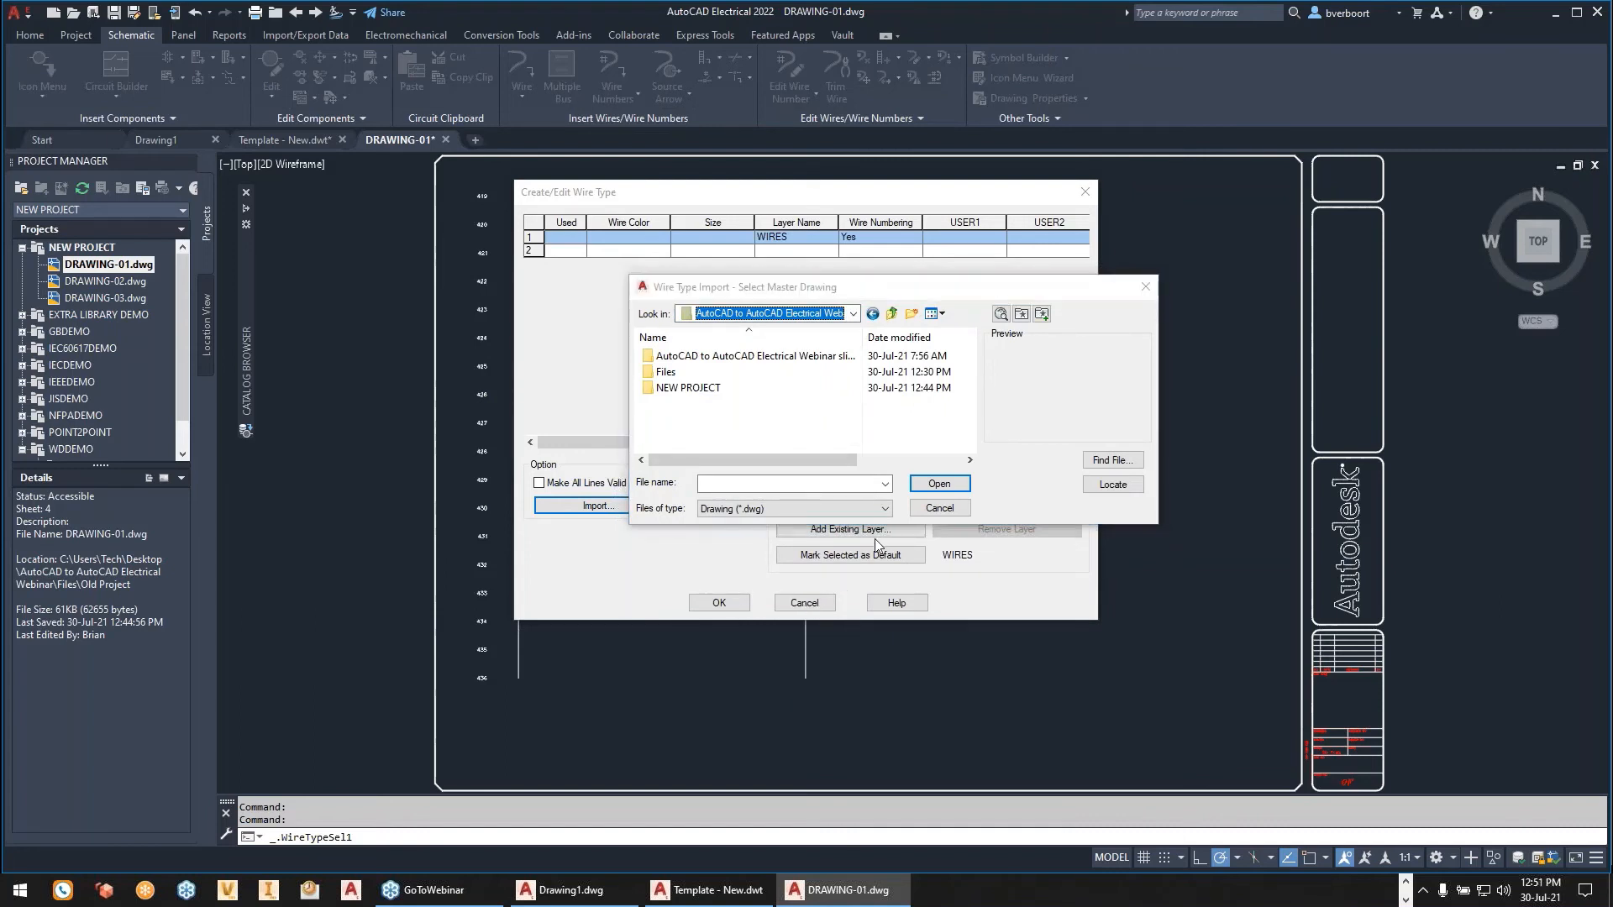
left_click(938, 510)
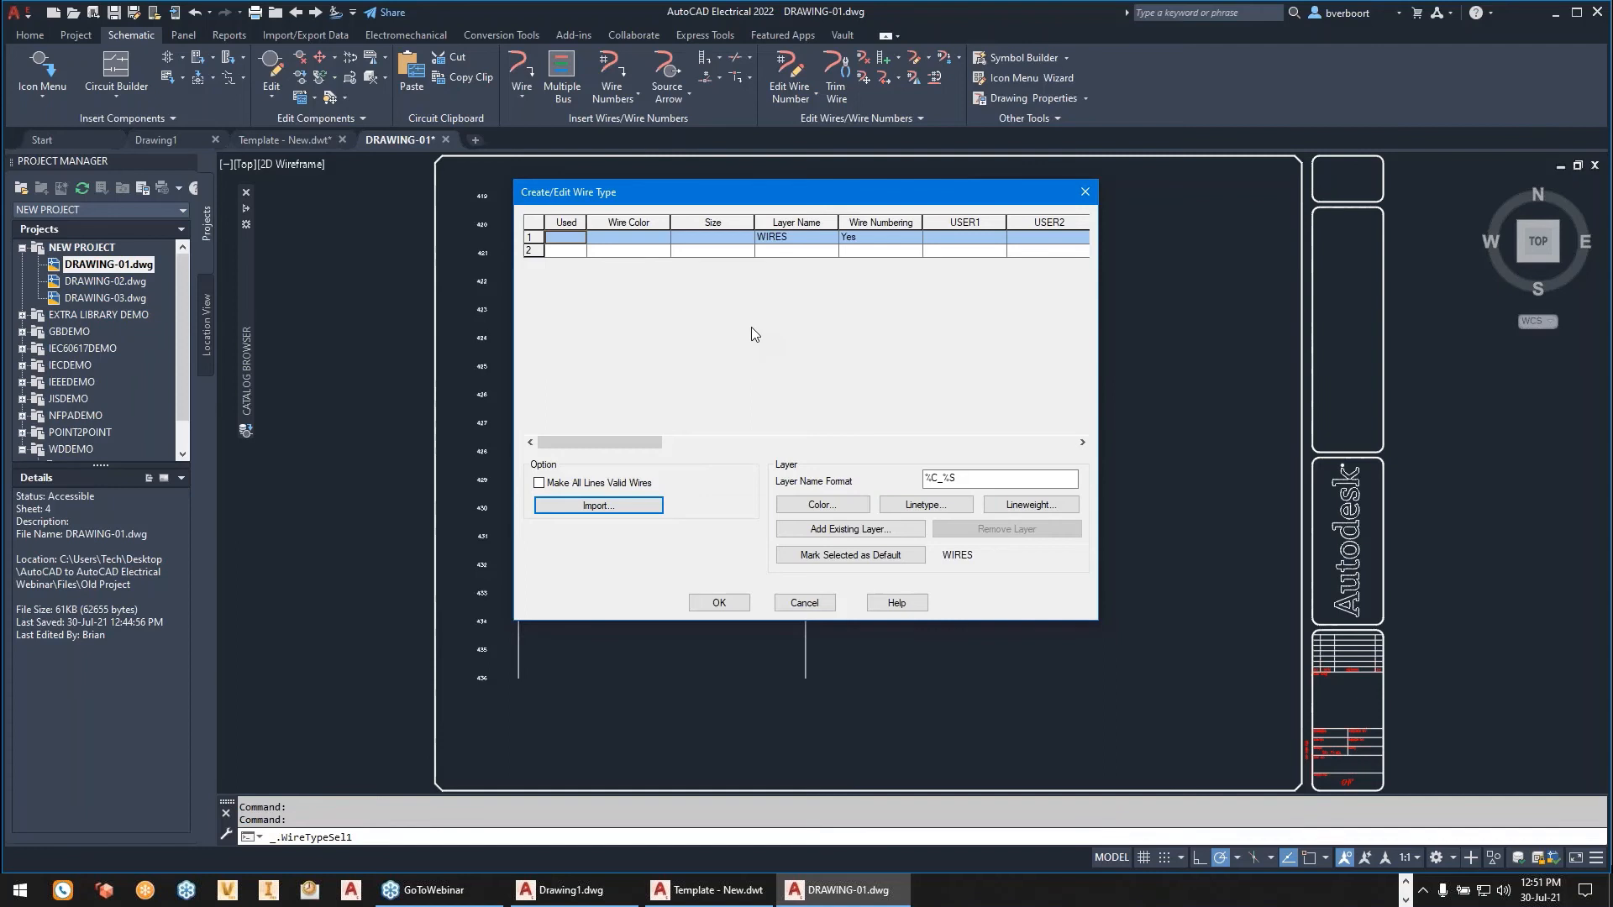
left_click(1080, 223)
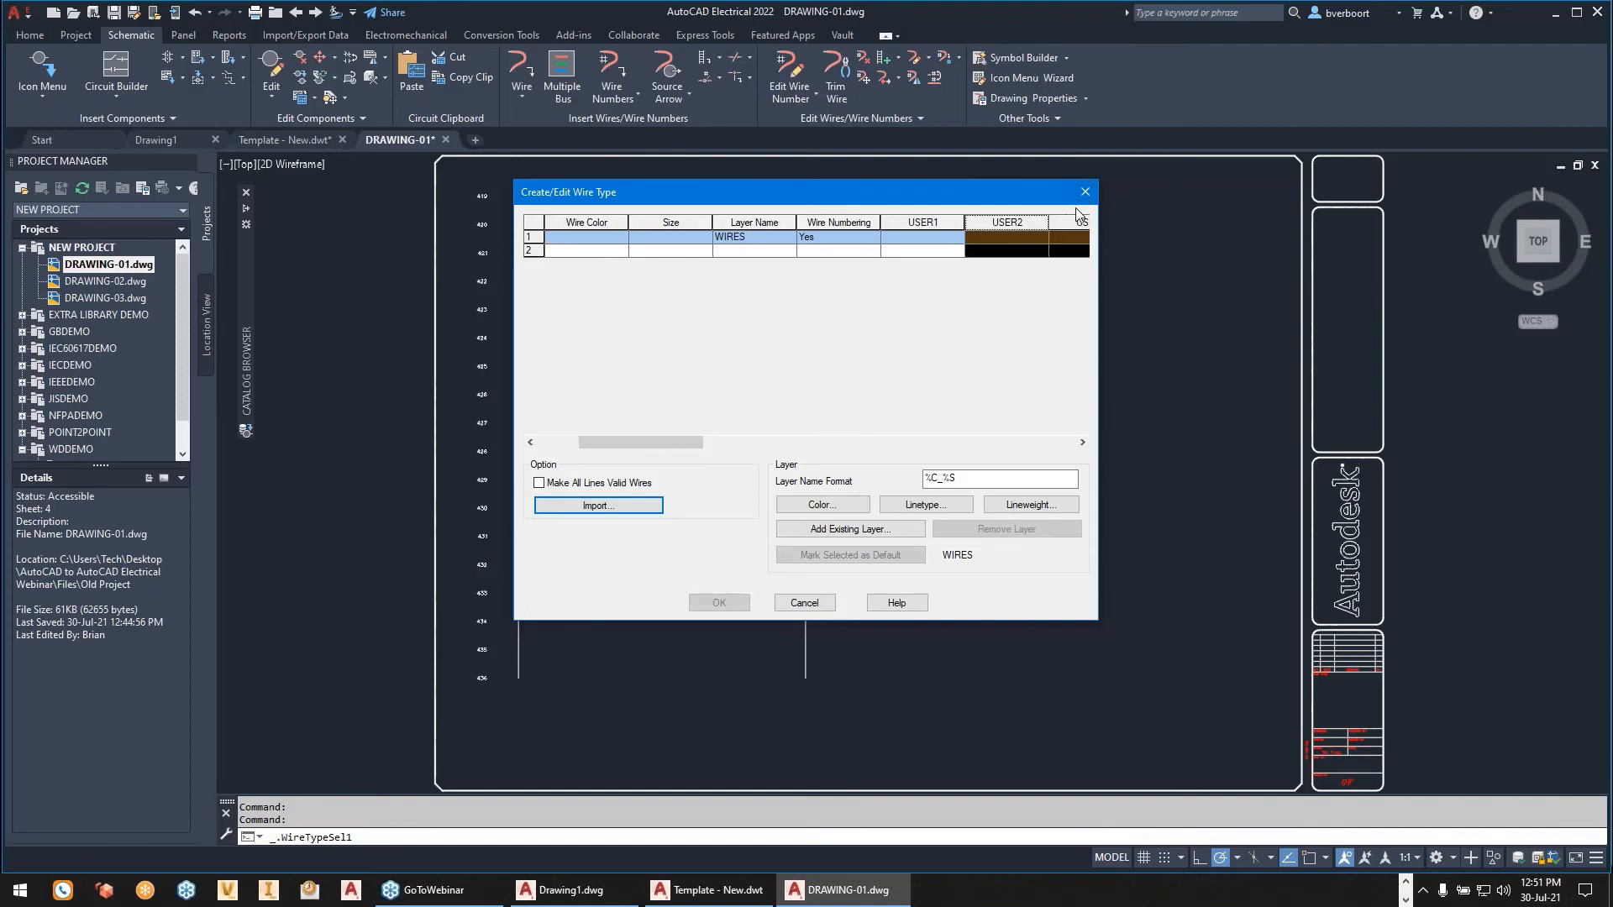
left_click(1084, 195)
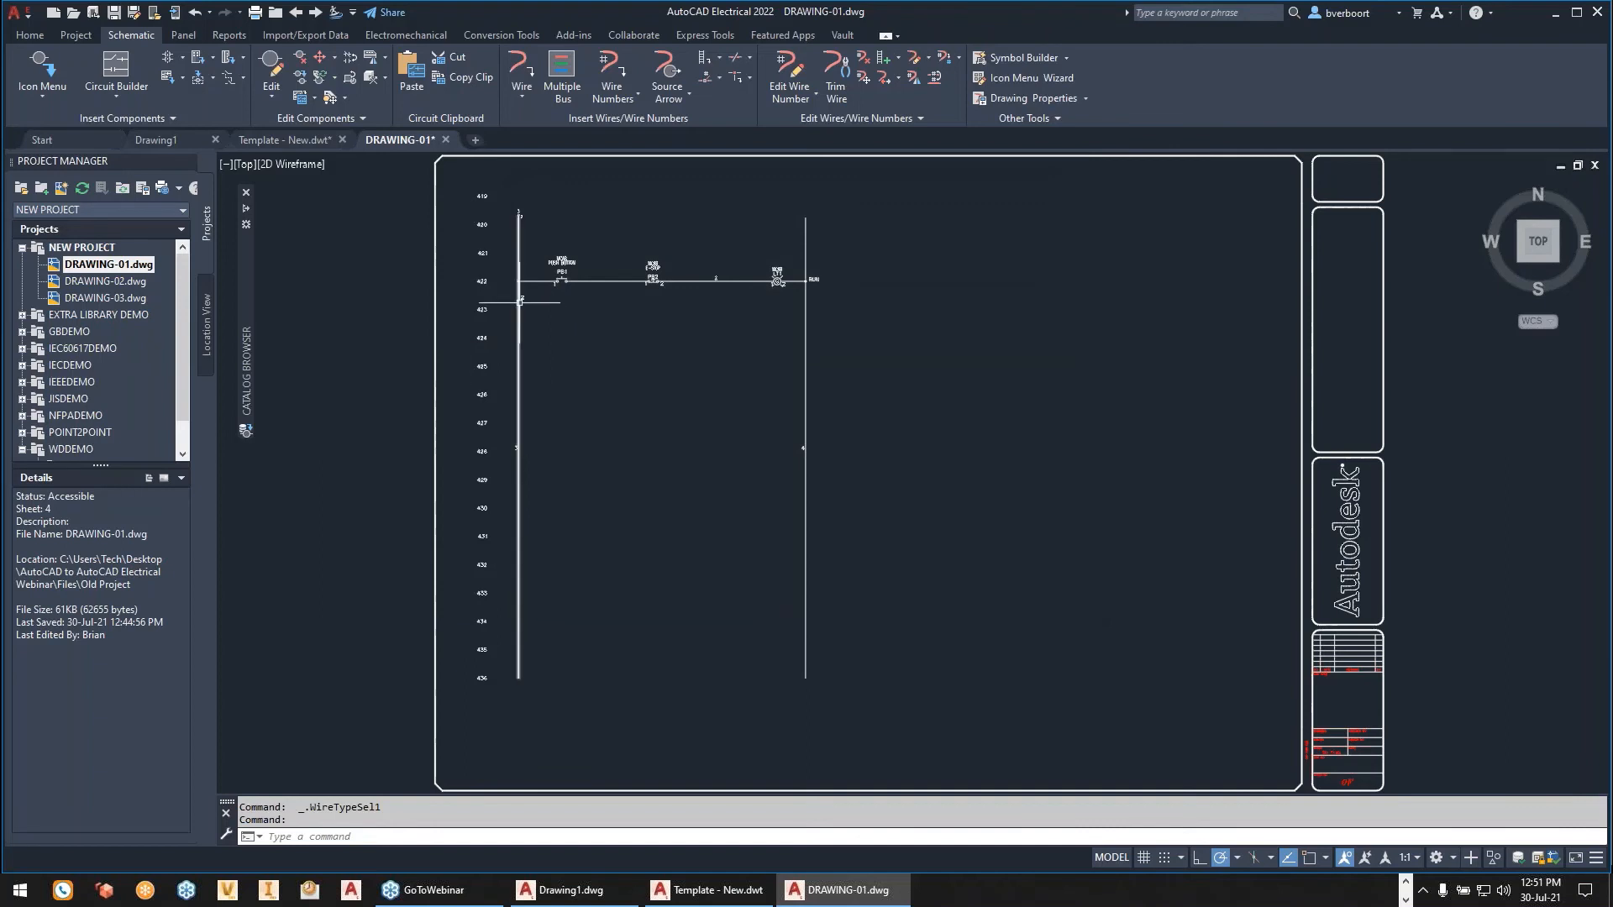
- Examine the rung with PB1 and PB2 at line reference 422 and its vertical bus line
scroll(520, 302, "up", 4)
scroll(520, 302, "up", 2)
middle_click_drag(623, 313, 653, 611)
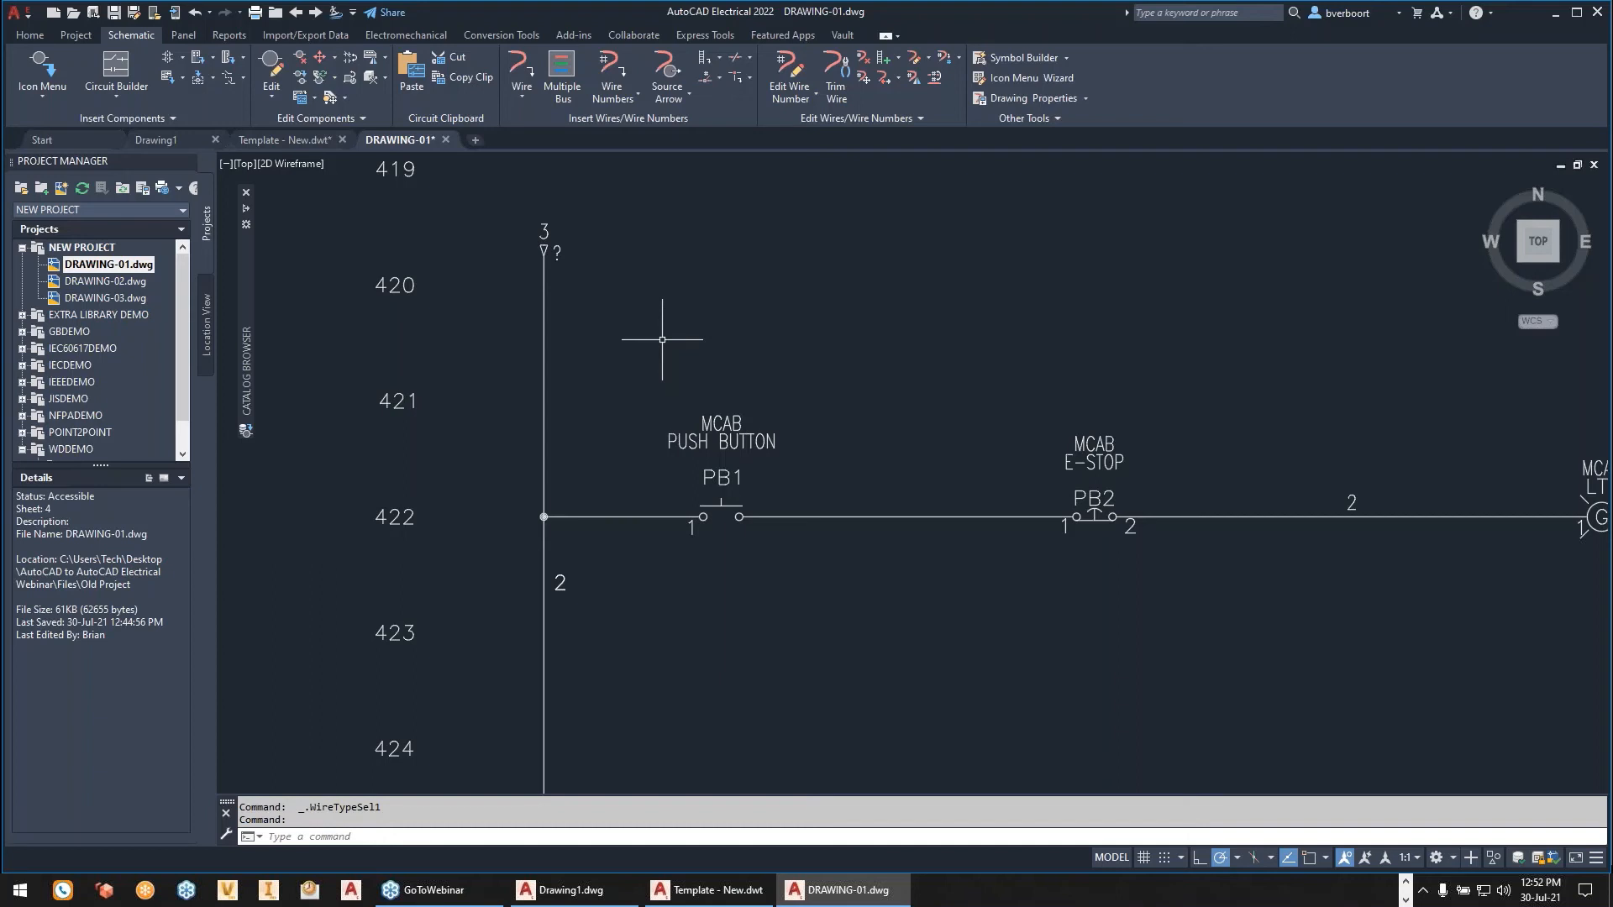
- Try to convert the vertical bus line beside PB1 into a wire with Change/Convert Wire Type
left_click(489, 35)
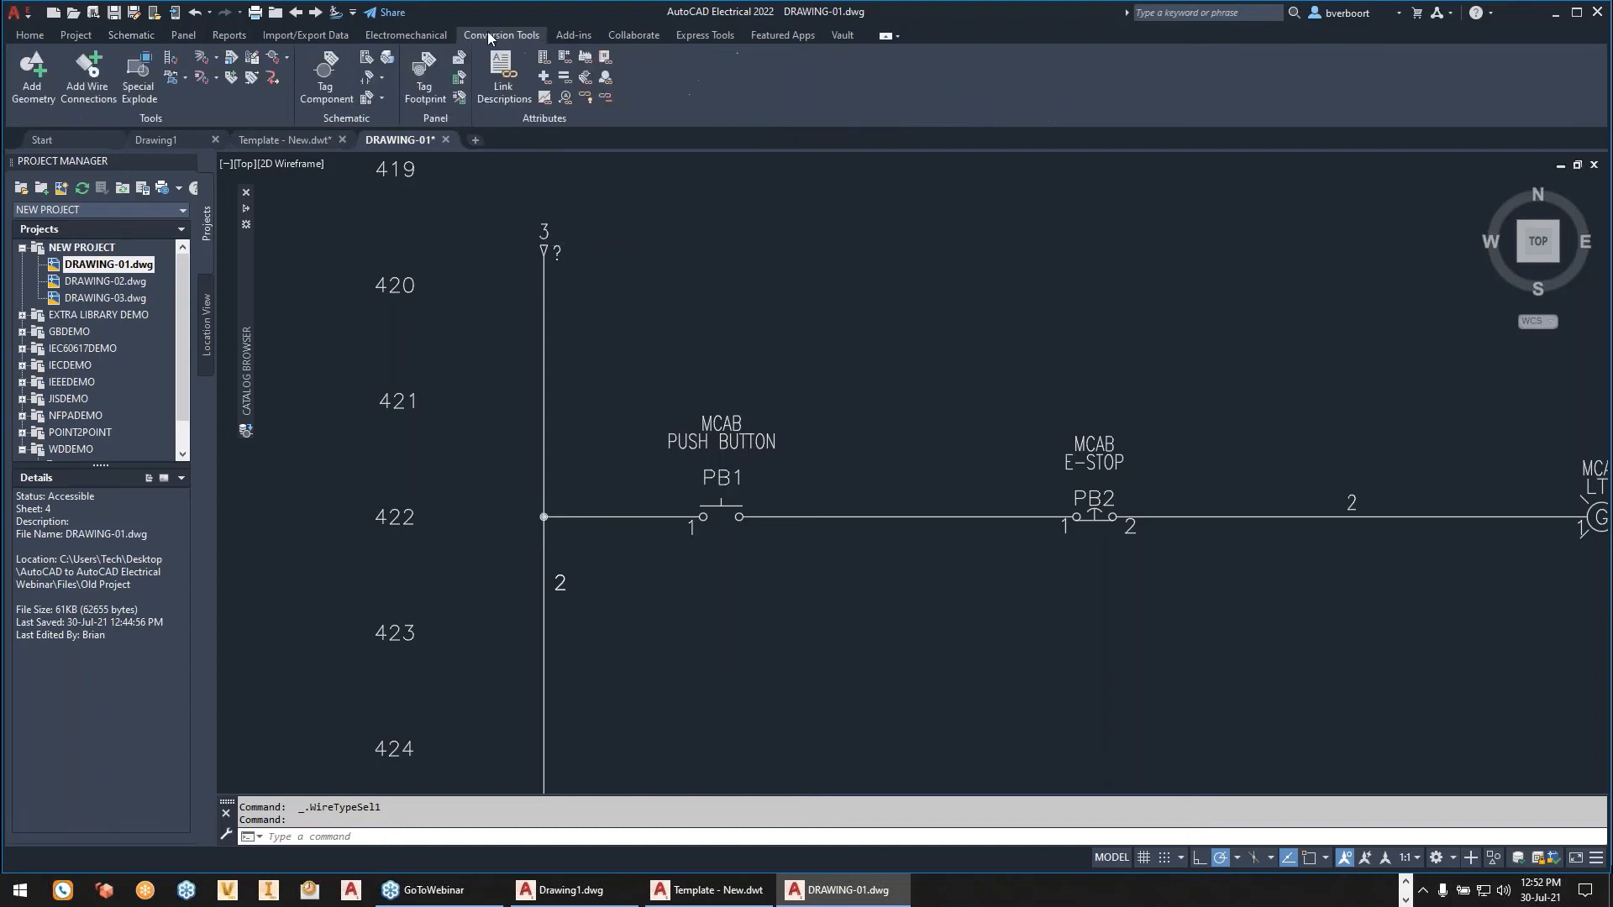
left_click(205, 60)
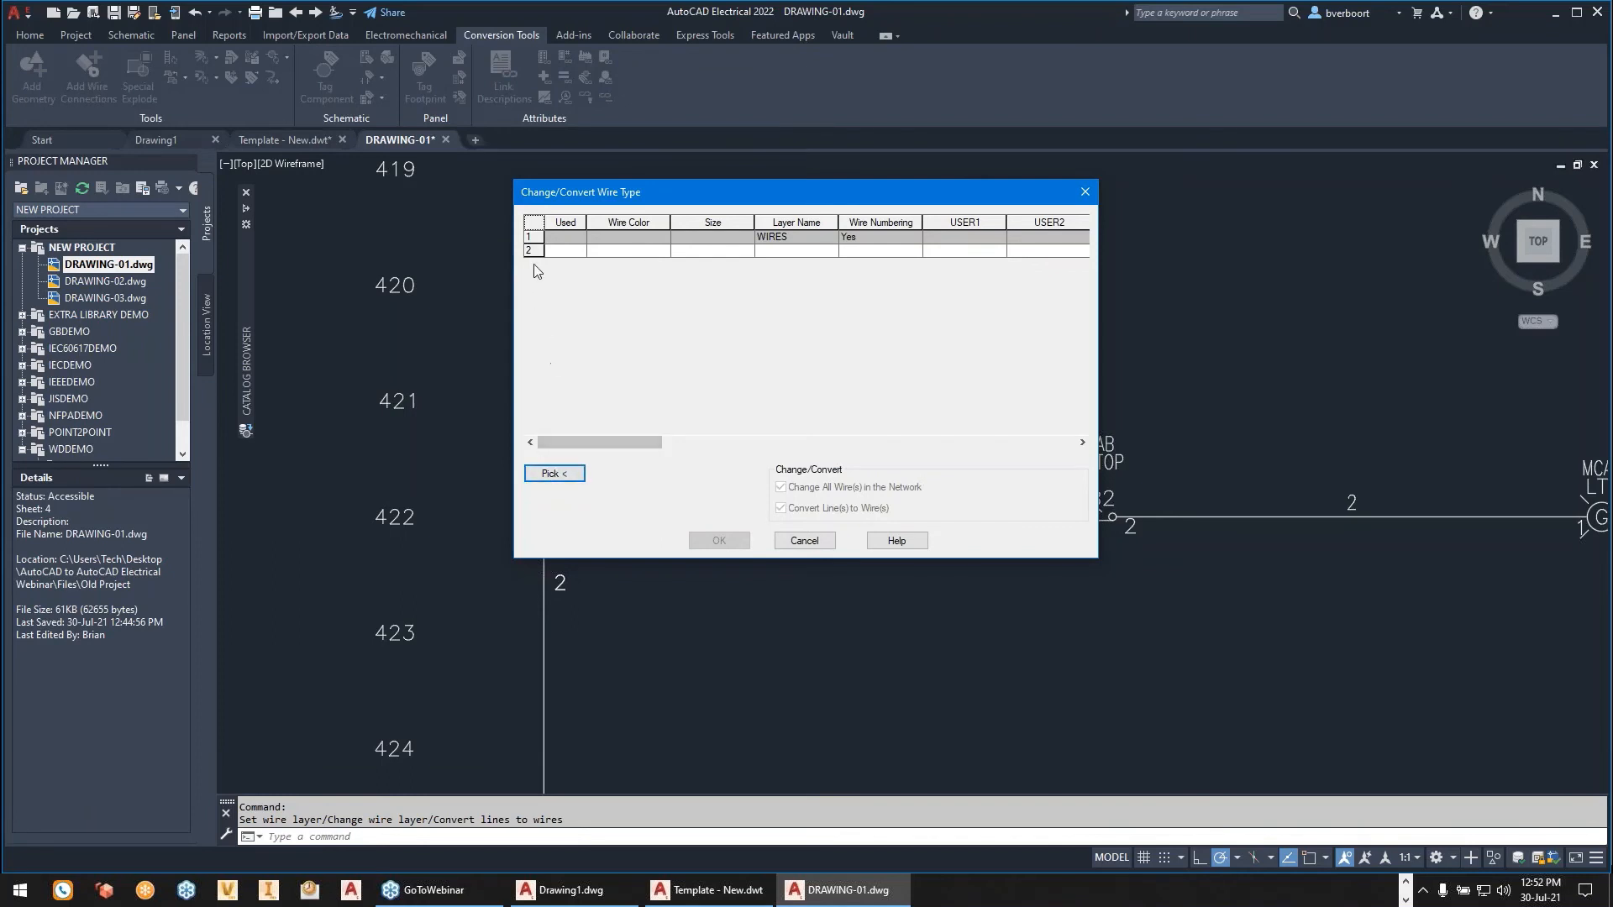
left_click(535, 250)
left_click(534, 250)
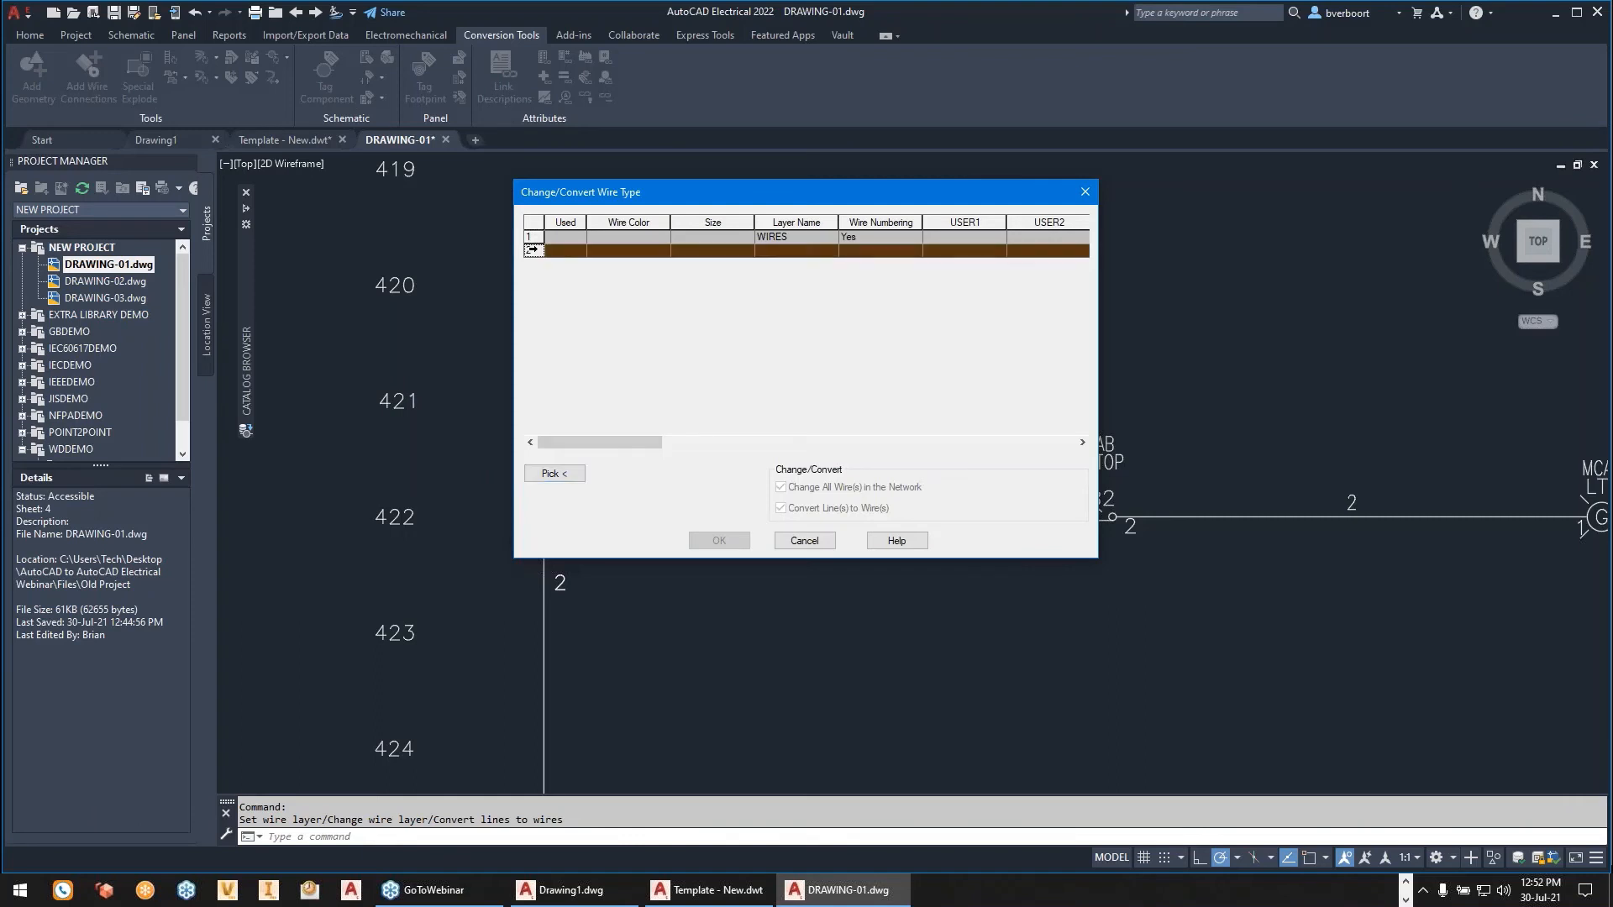
left_click(551, 475)
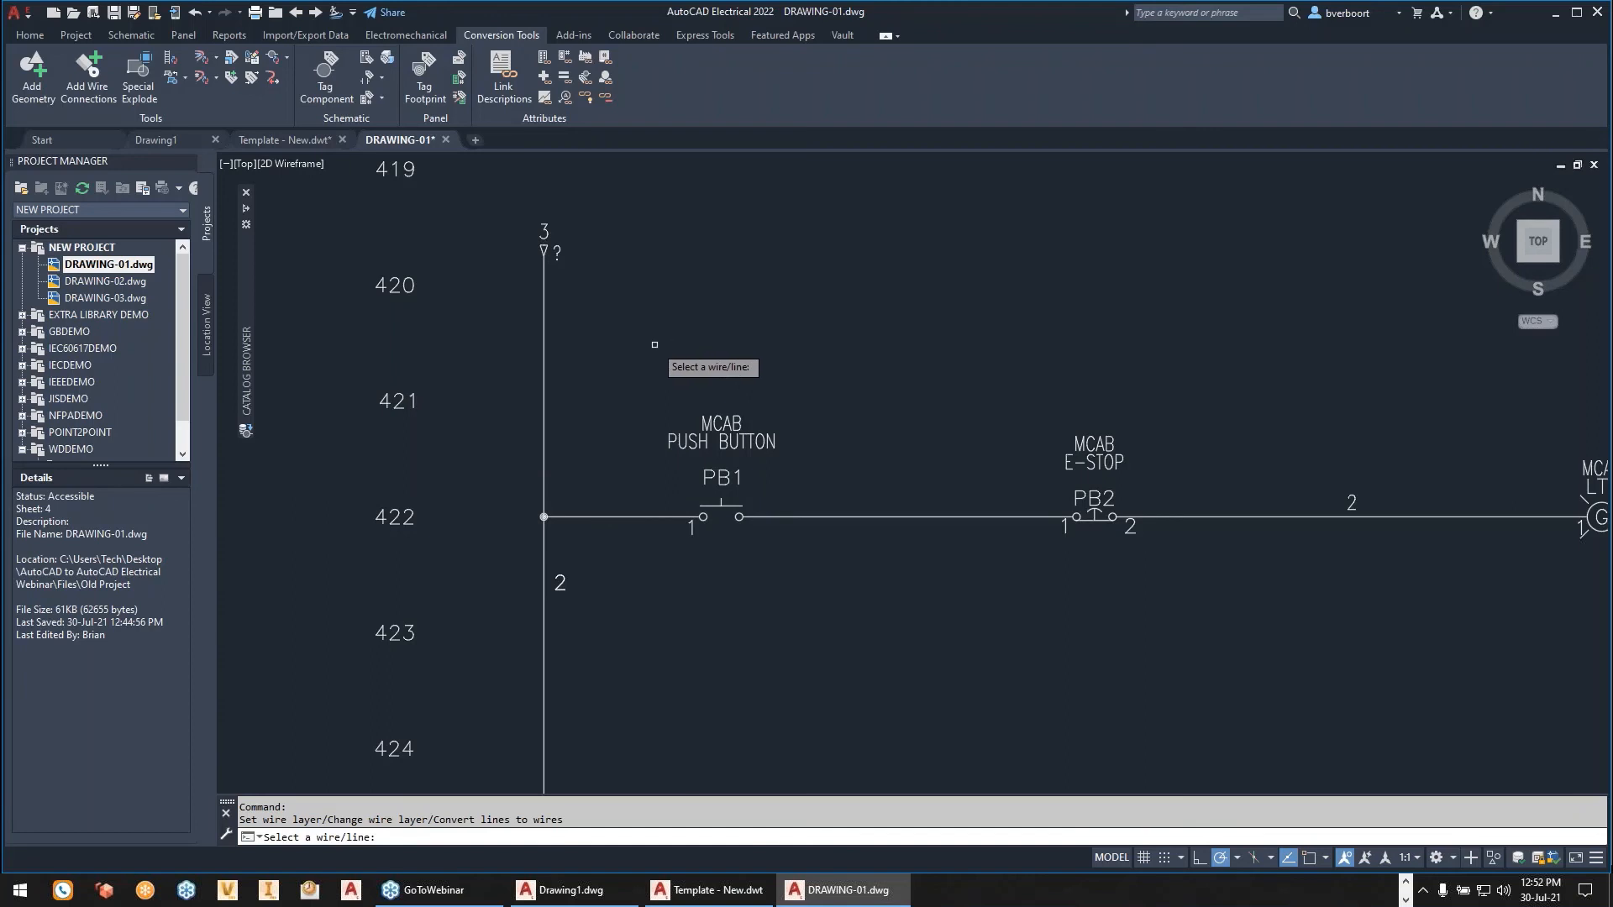
middle_click_drag(655, 344, 578, 336)
left_click(466, 600)
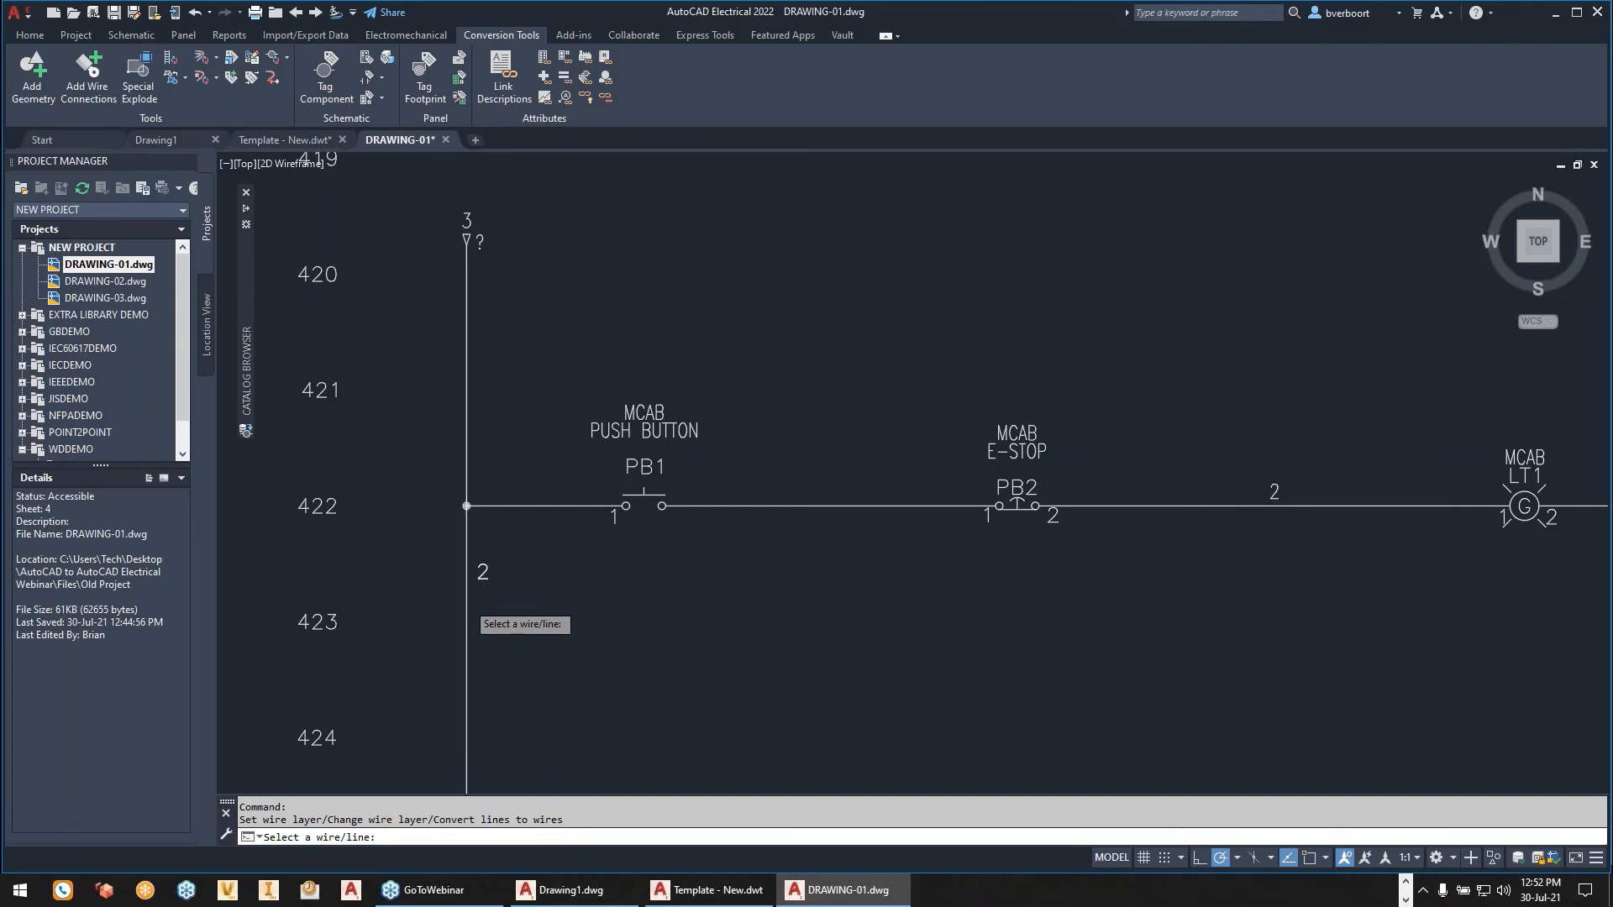
left_click(929, 477)
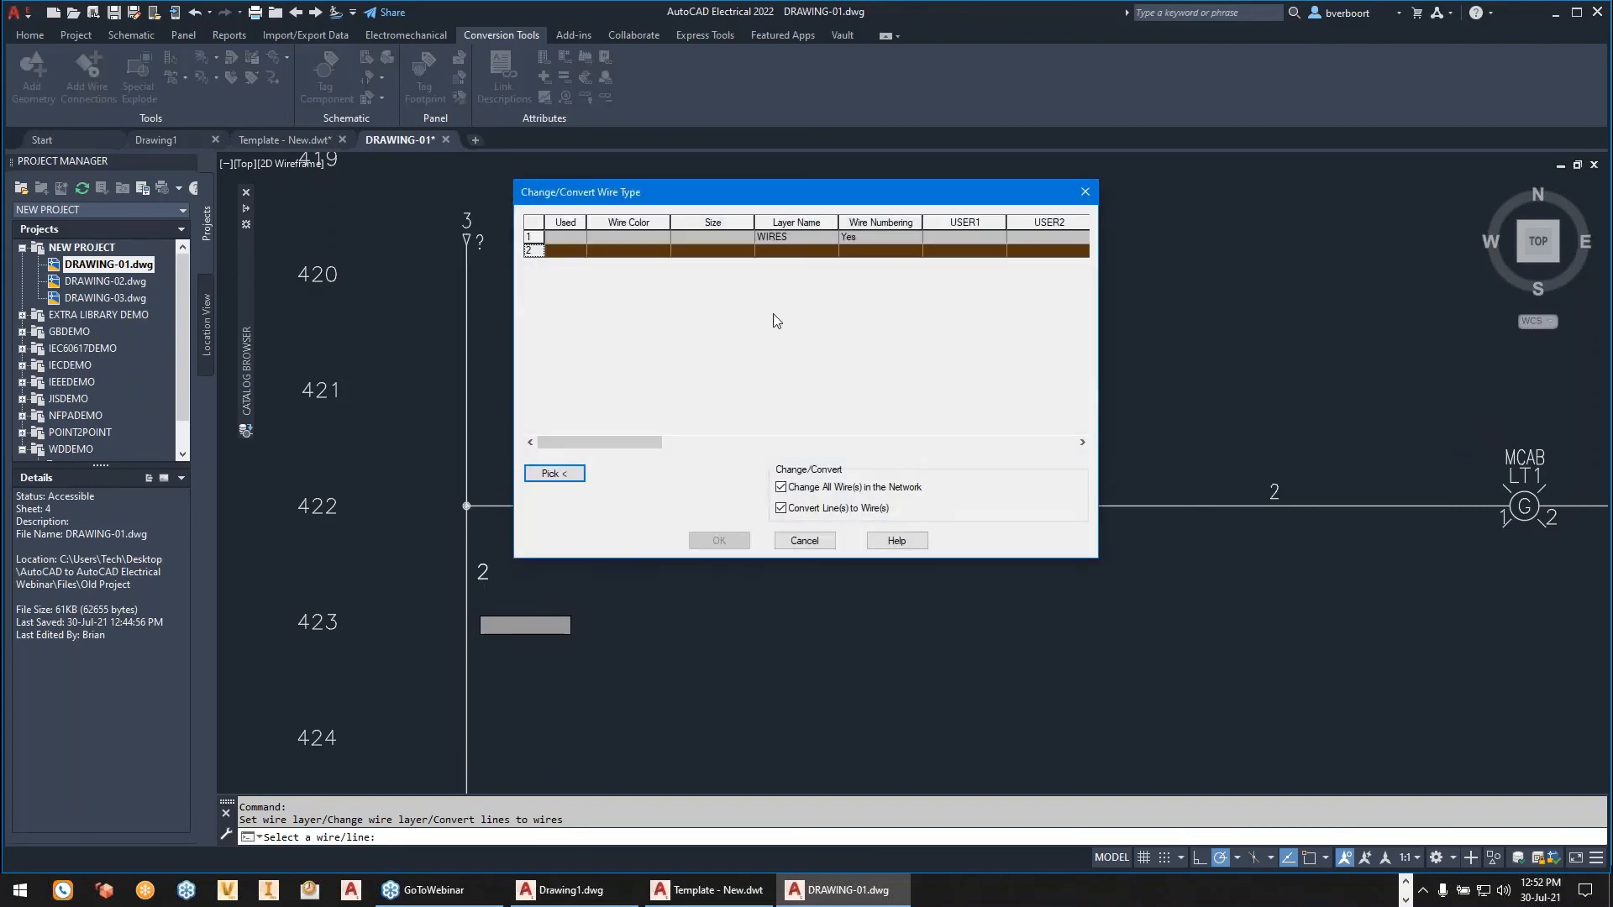
left_click(576, 254)
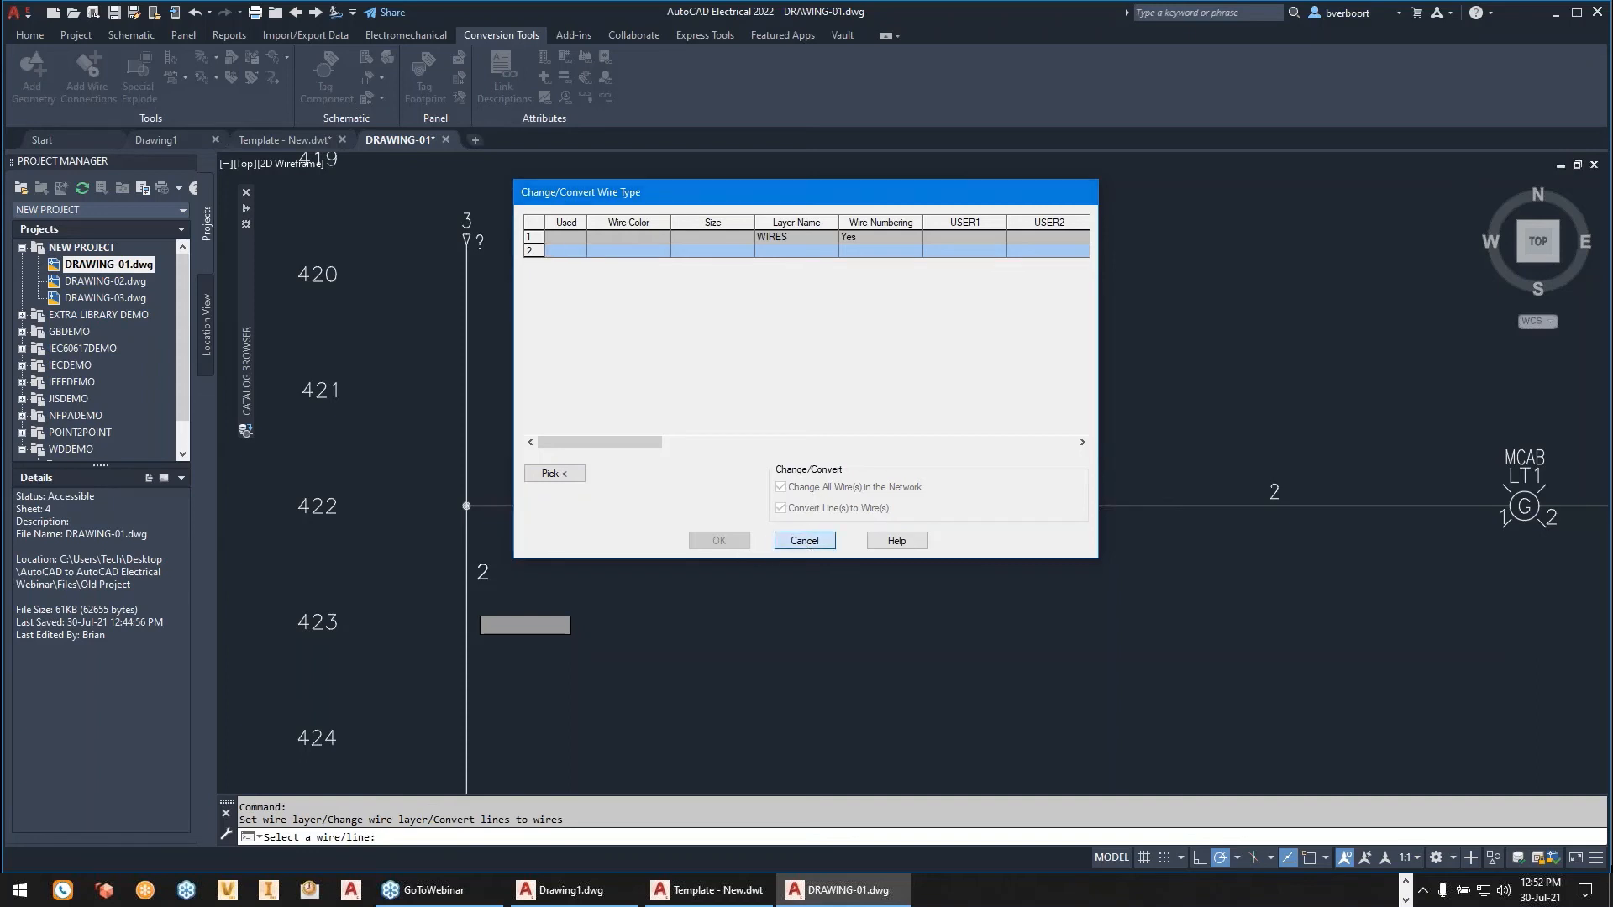
left_click(804, 540)
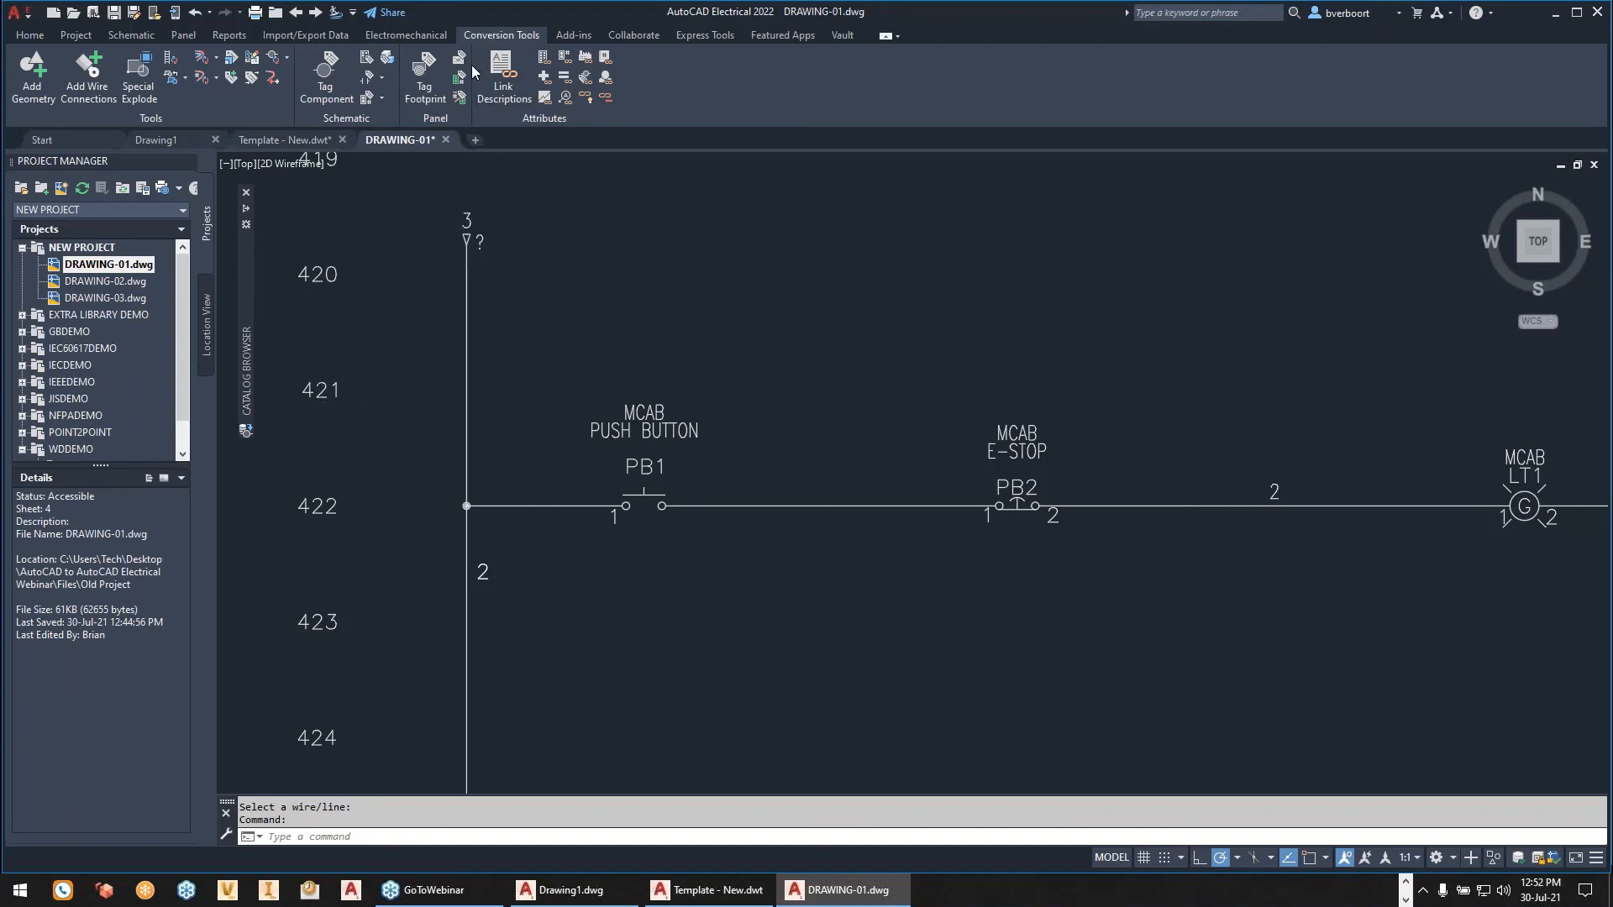
- Convert the arrow block marked 3 near line reference 420 to a destination arrow, choosing the vertical bus line beside RUN as its wire end
left_click(287, 57)
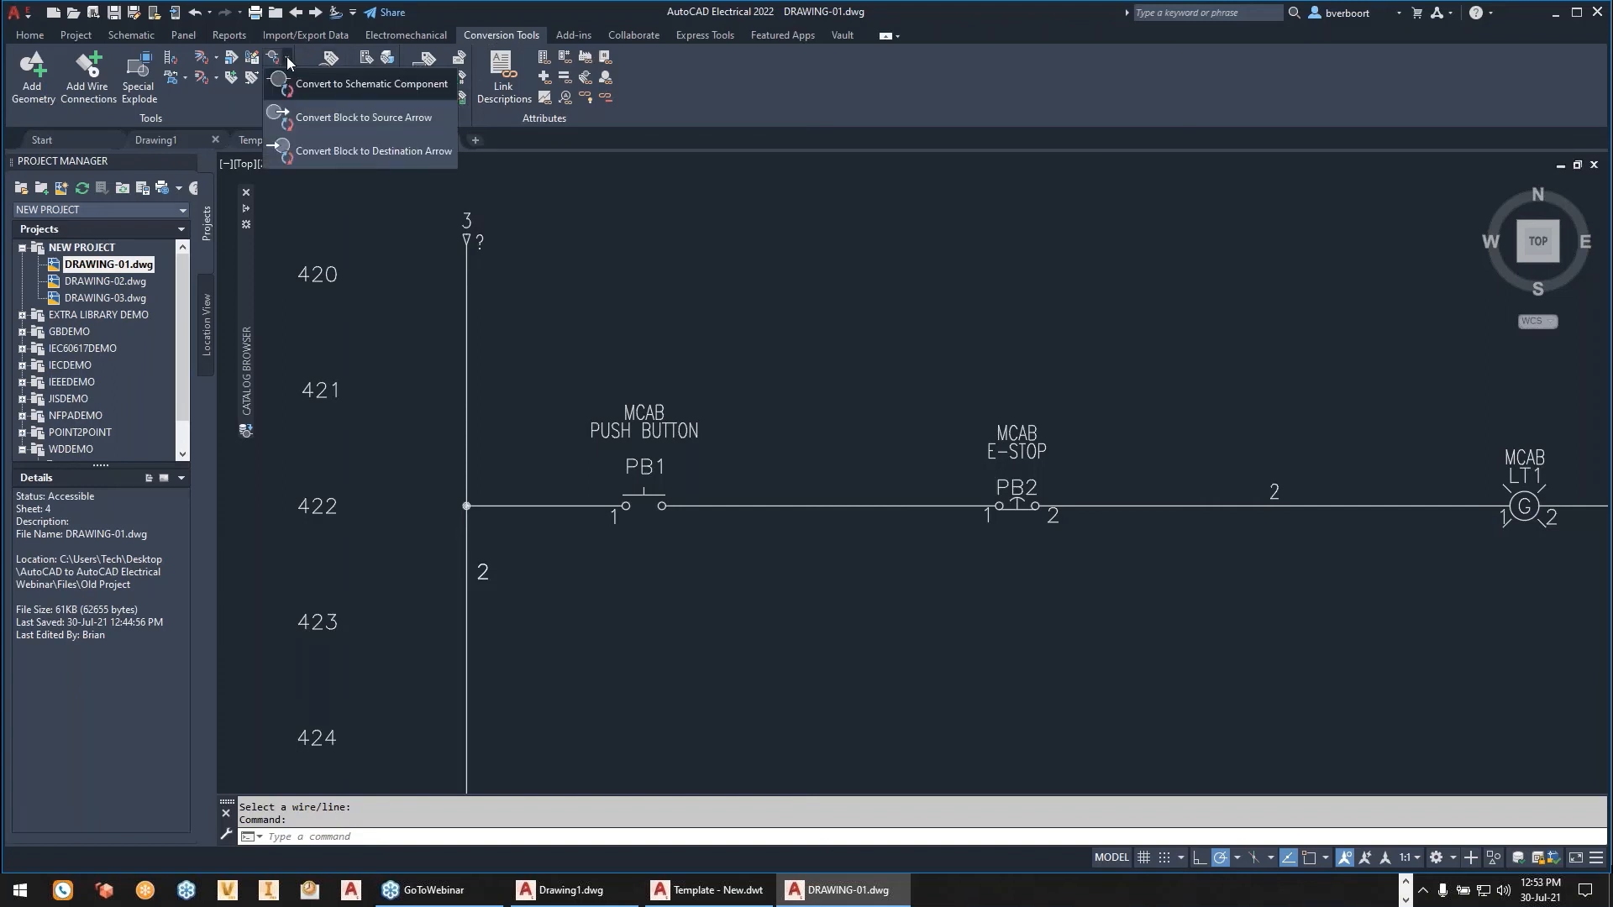
left_click(358, 153)
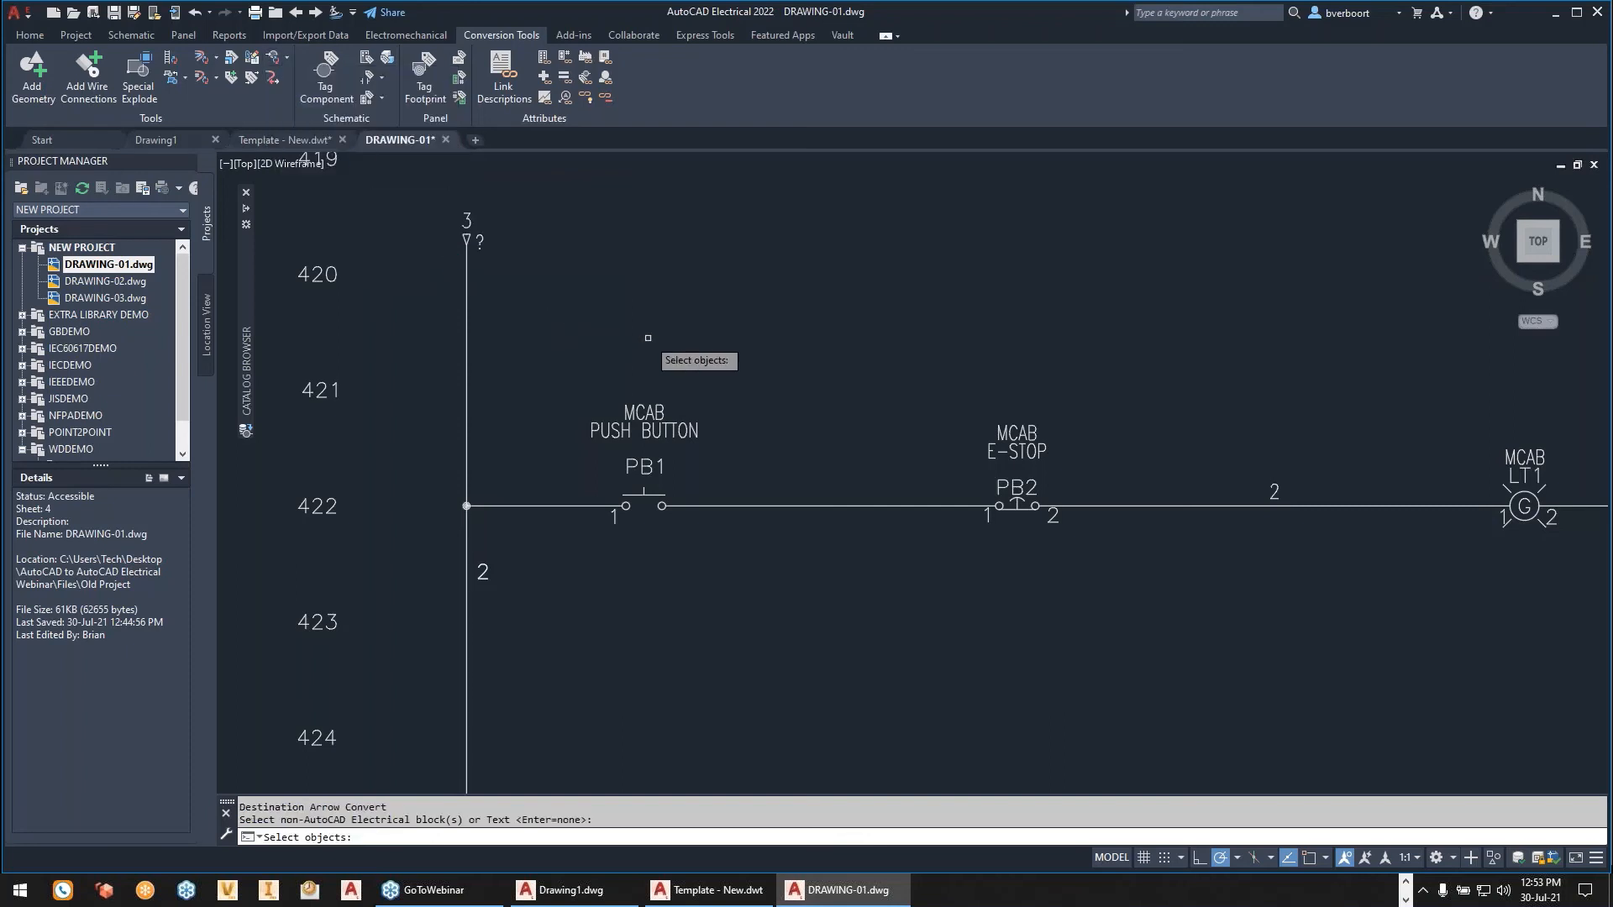
scroll(647, 338, "up", 2)
scroll(648, 338, "down", 2)
middle_click_drag(500, 245, 650, 432)
scroll(649, 432, "up", 2)
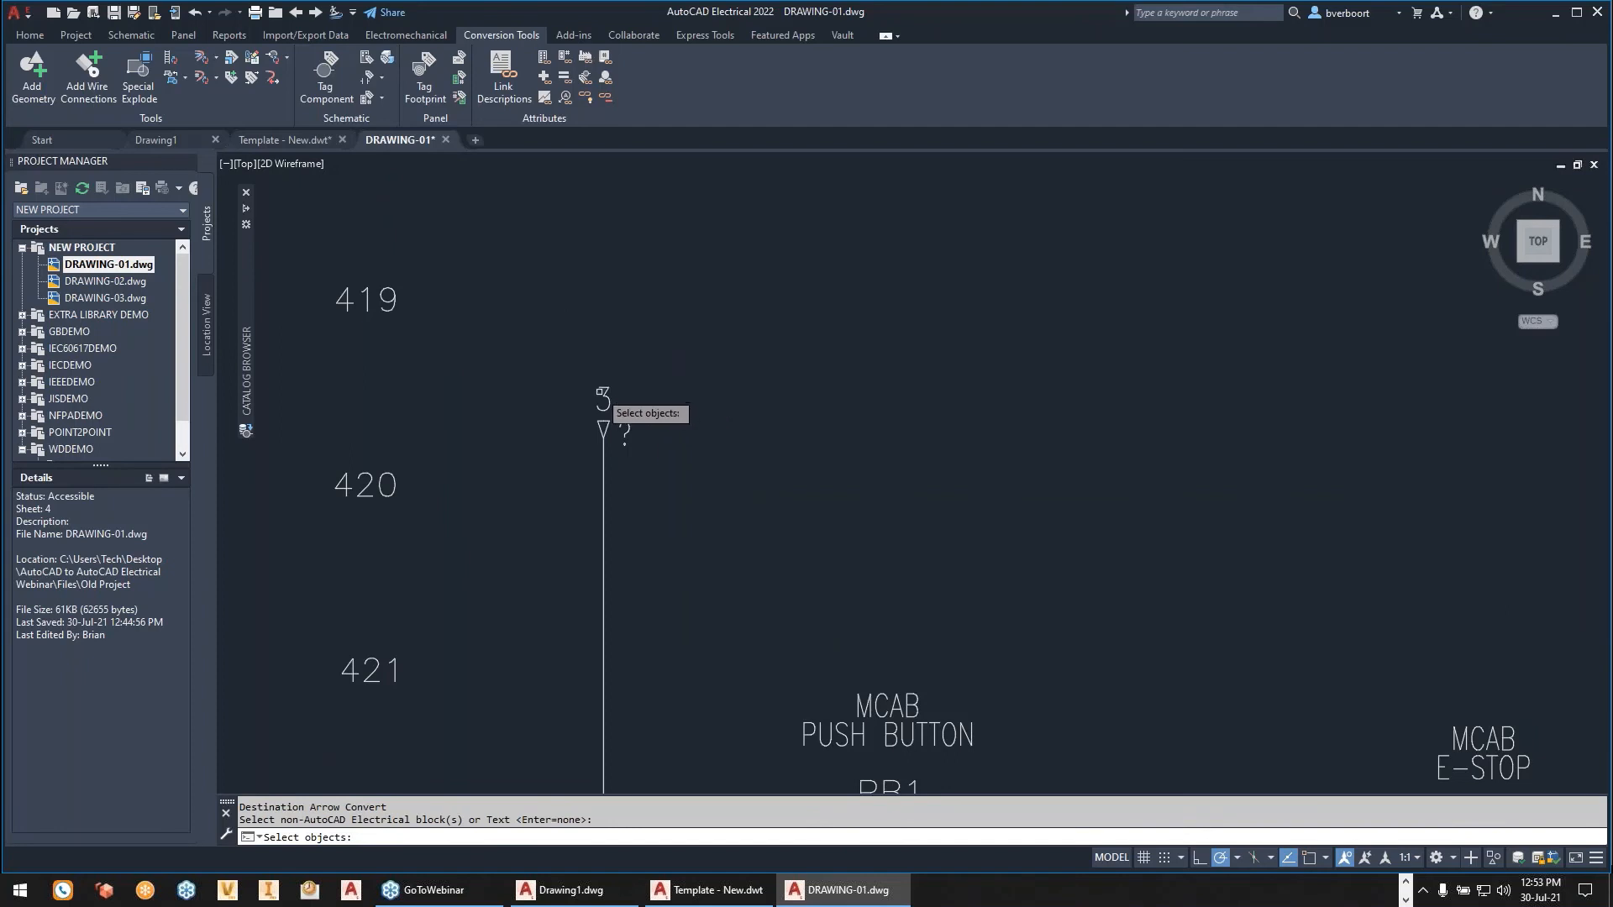
left_click(625, 435)
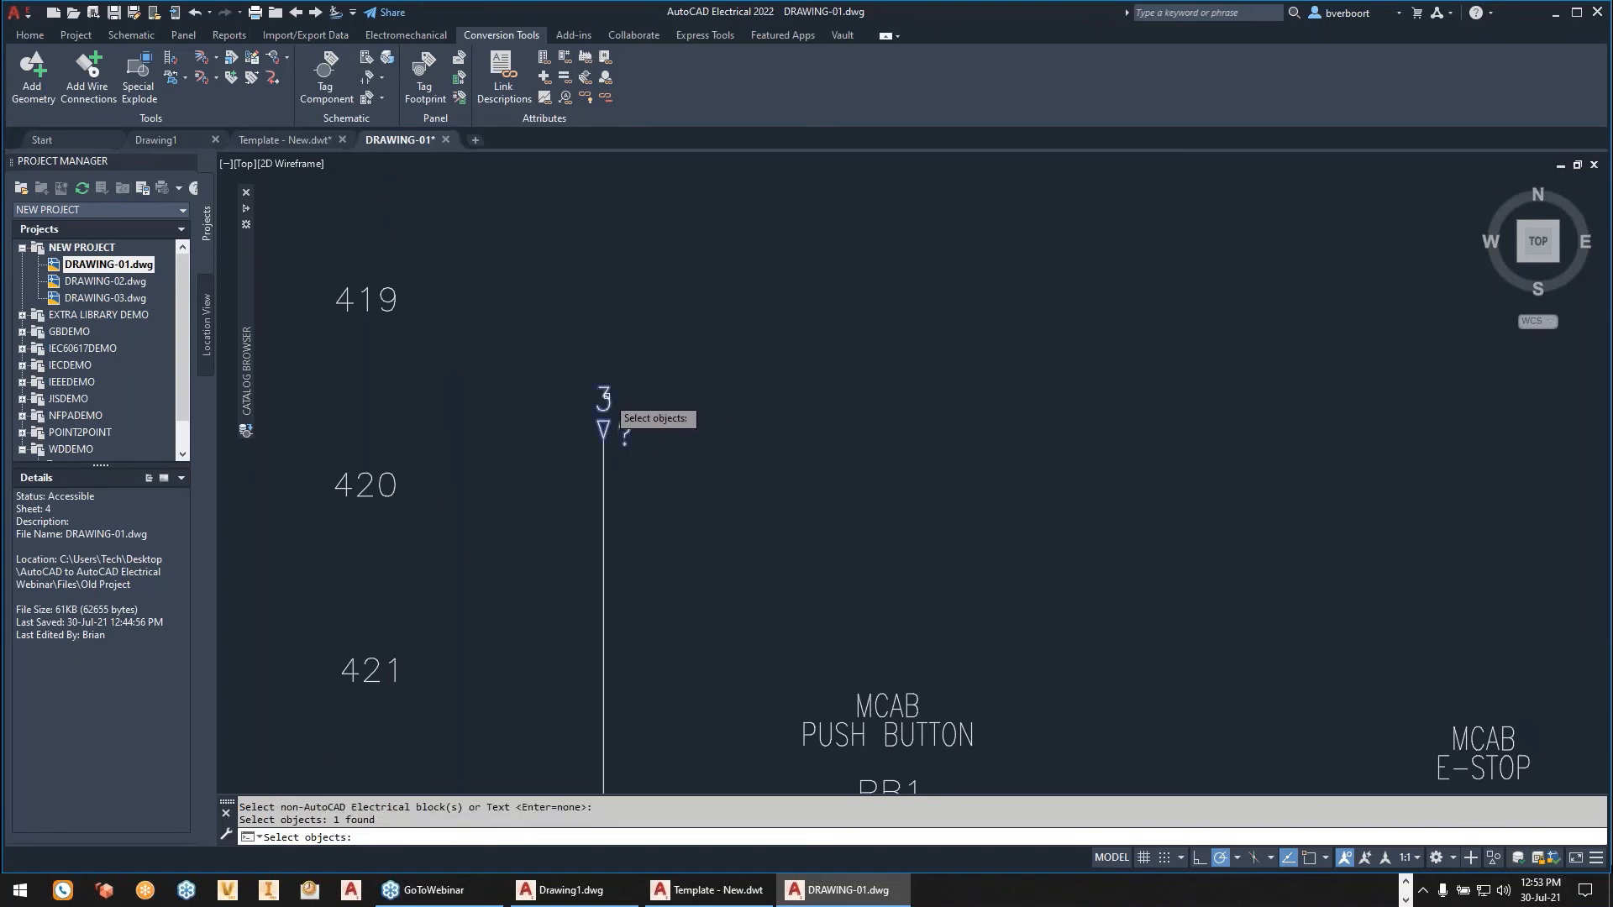
key("Return")
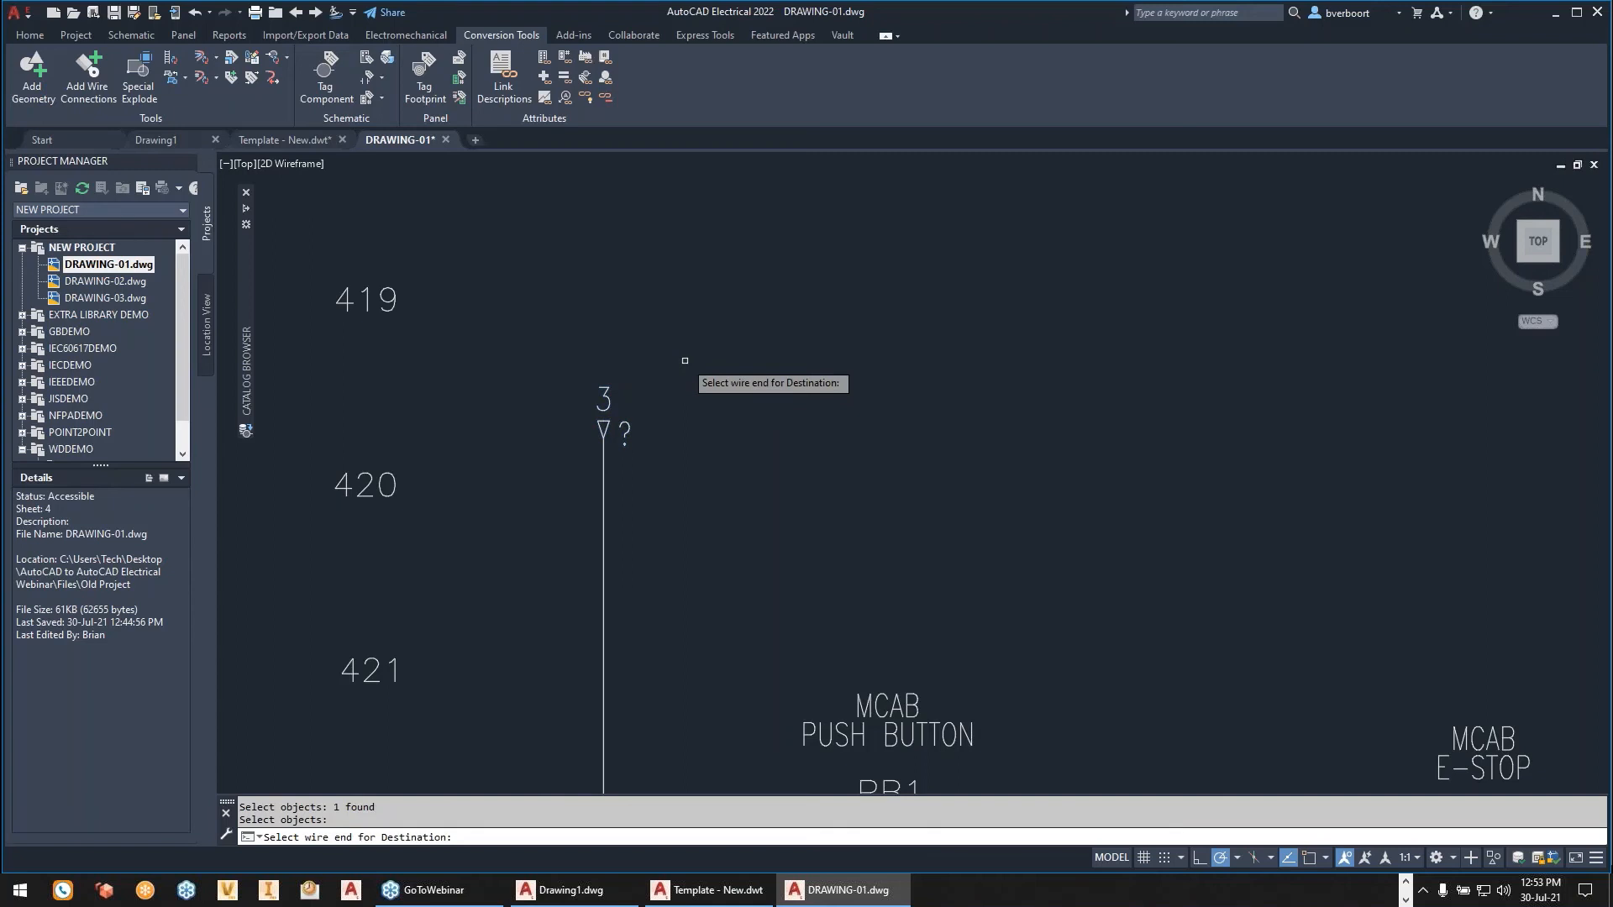
scroll(685, 361, "down", 2)
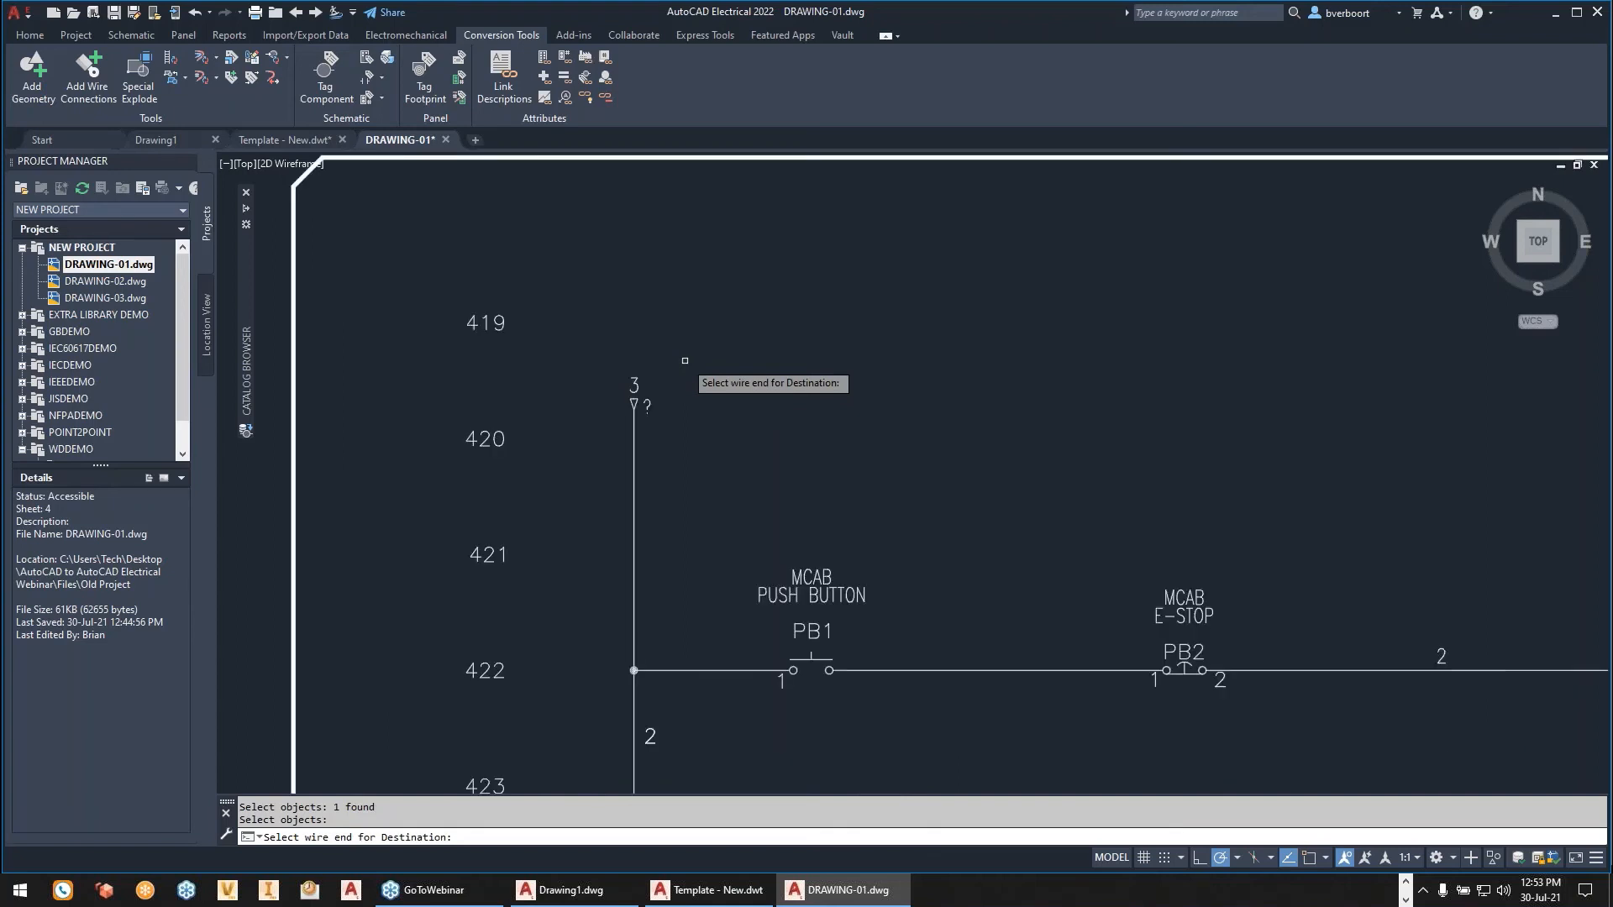
scroll(684, 361, "down", 2)
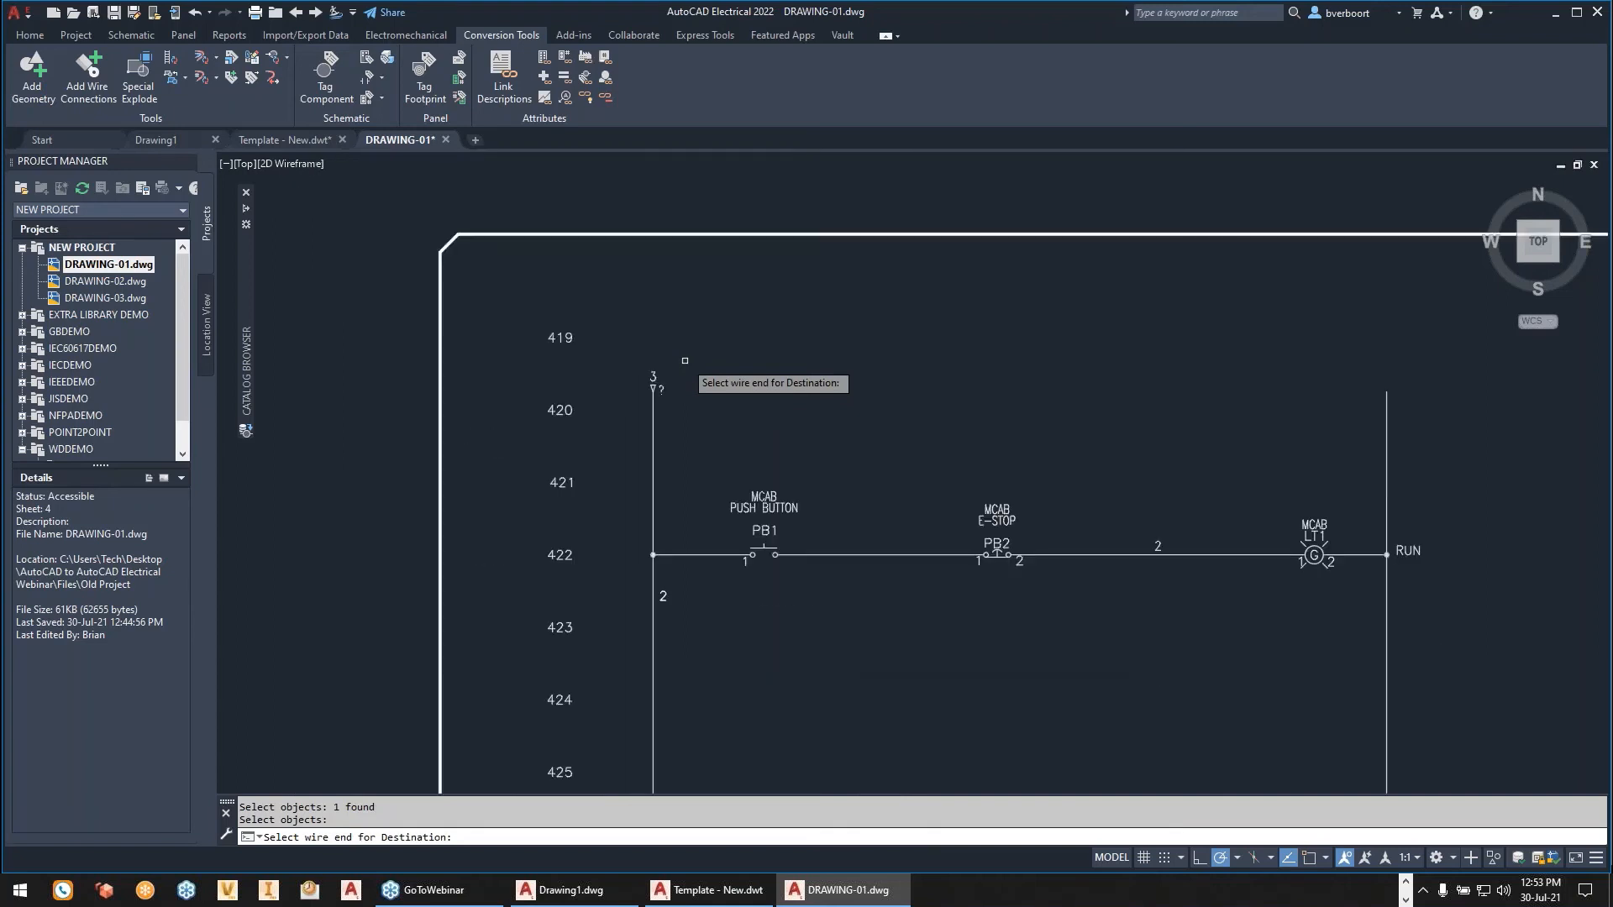
left_click(1386, 455)
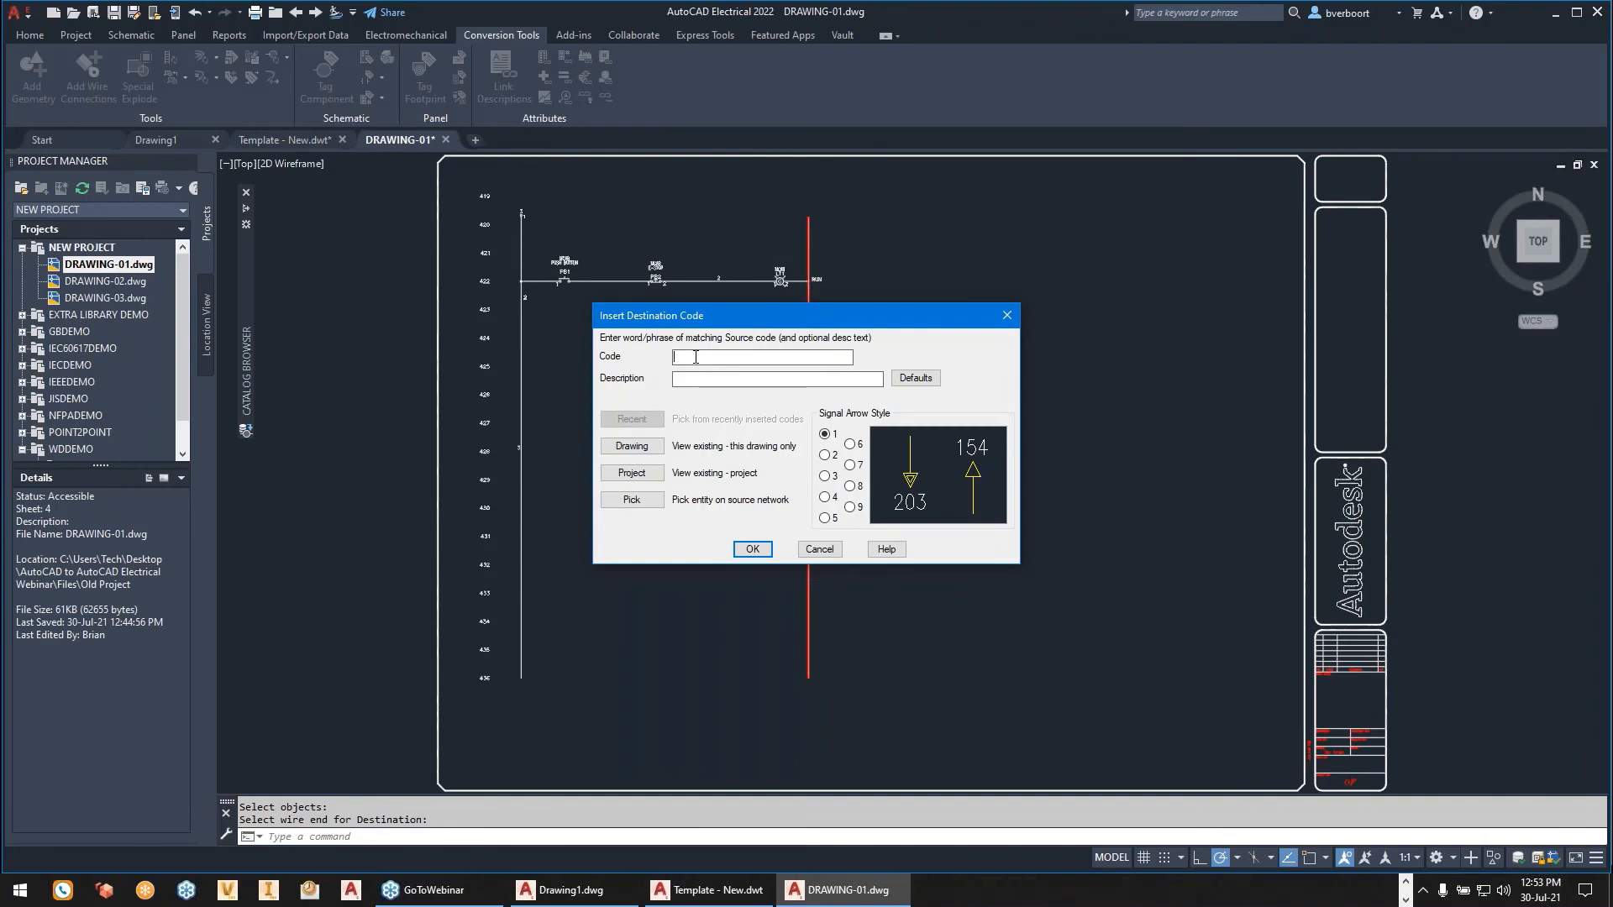
- Assign the destination arrow the code DEST1 with signal arrow style 1, leave its description empty, and accept the annotation
type("ODE")
key("BackSpace")
key("BackSpace")
key("BackSpace")
key("BackSpace")
type("DEST")
left_click(915, 380)
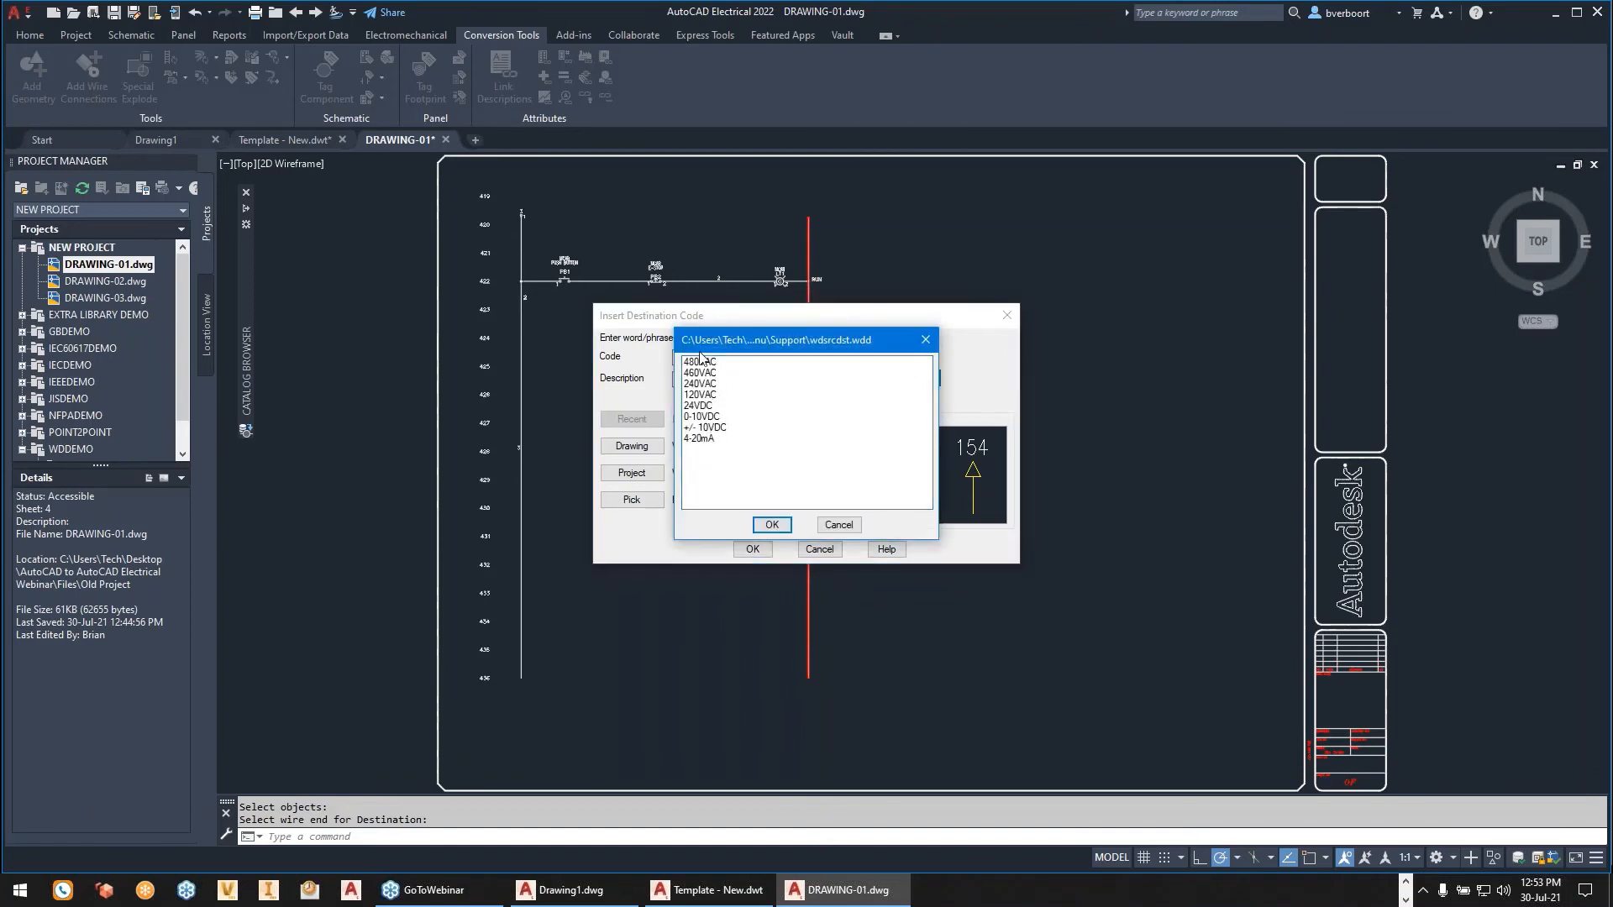
left_click(770, 526)
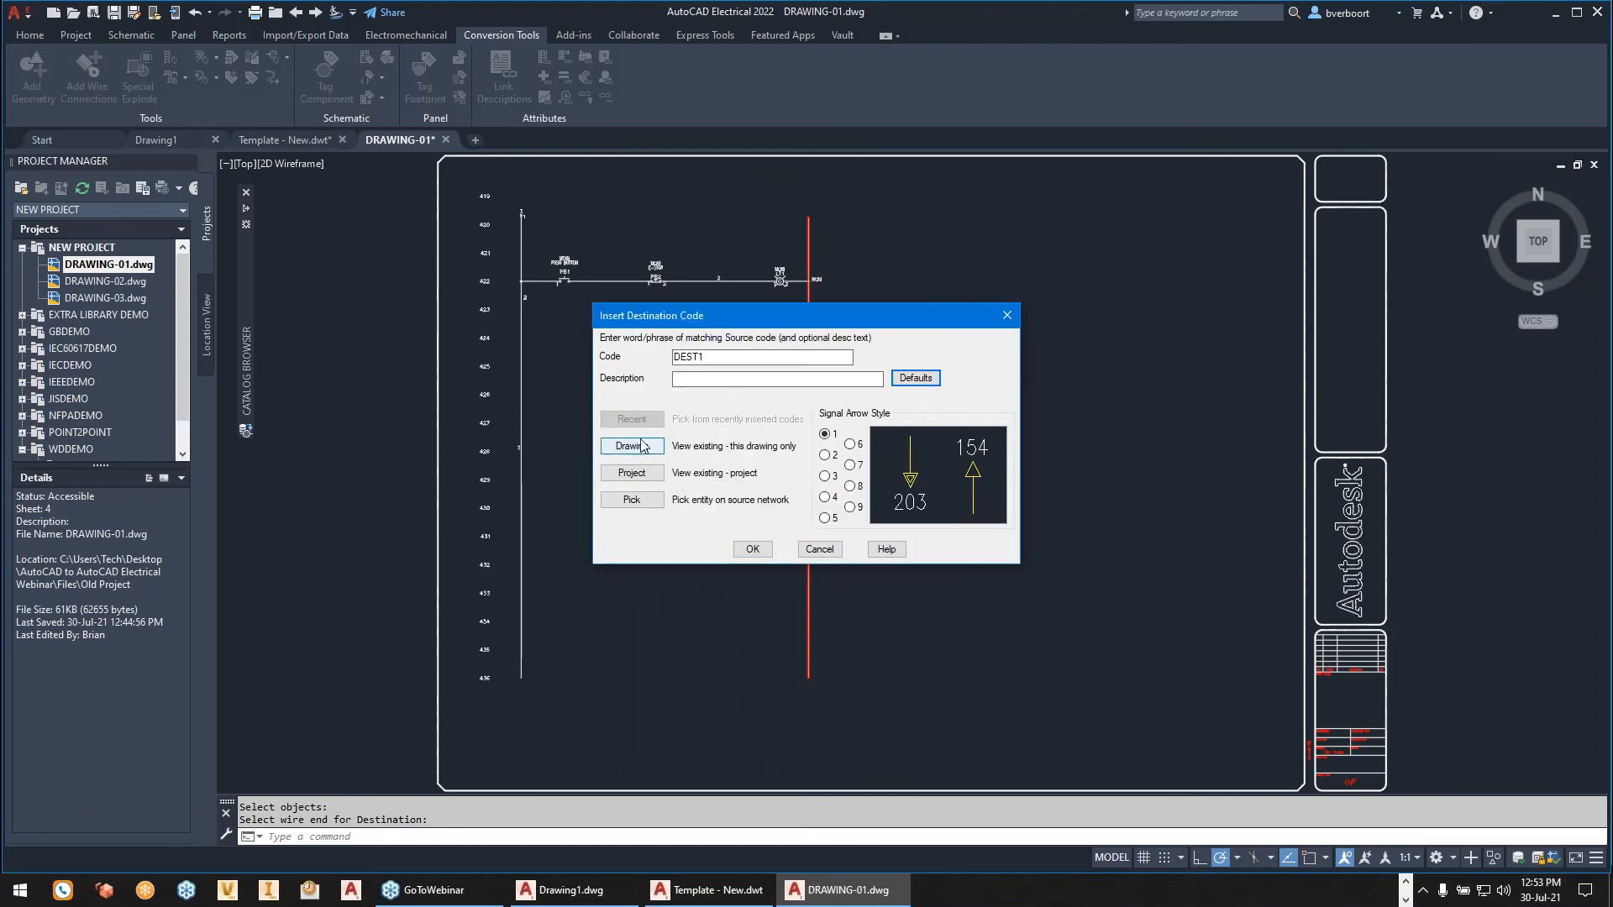
left_click(753, 549)
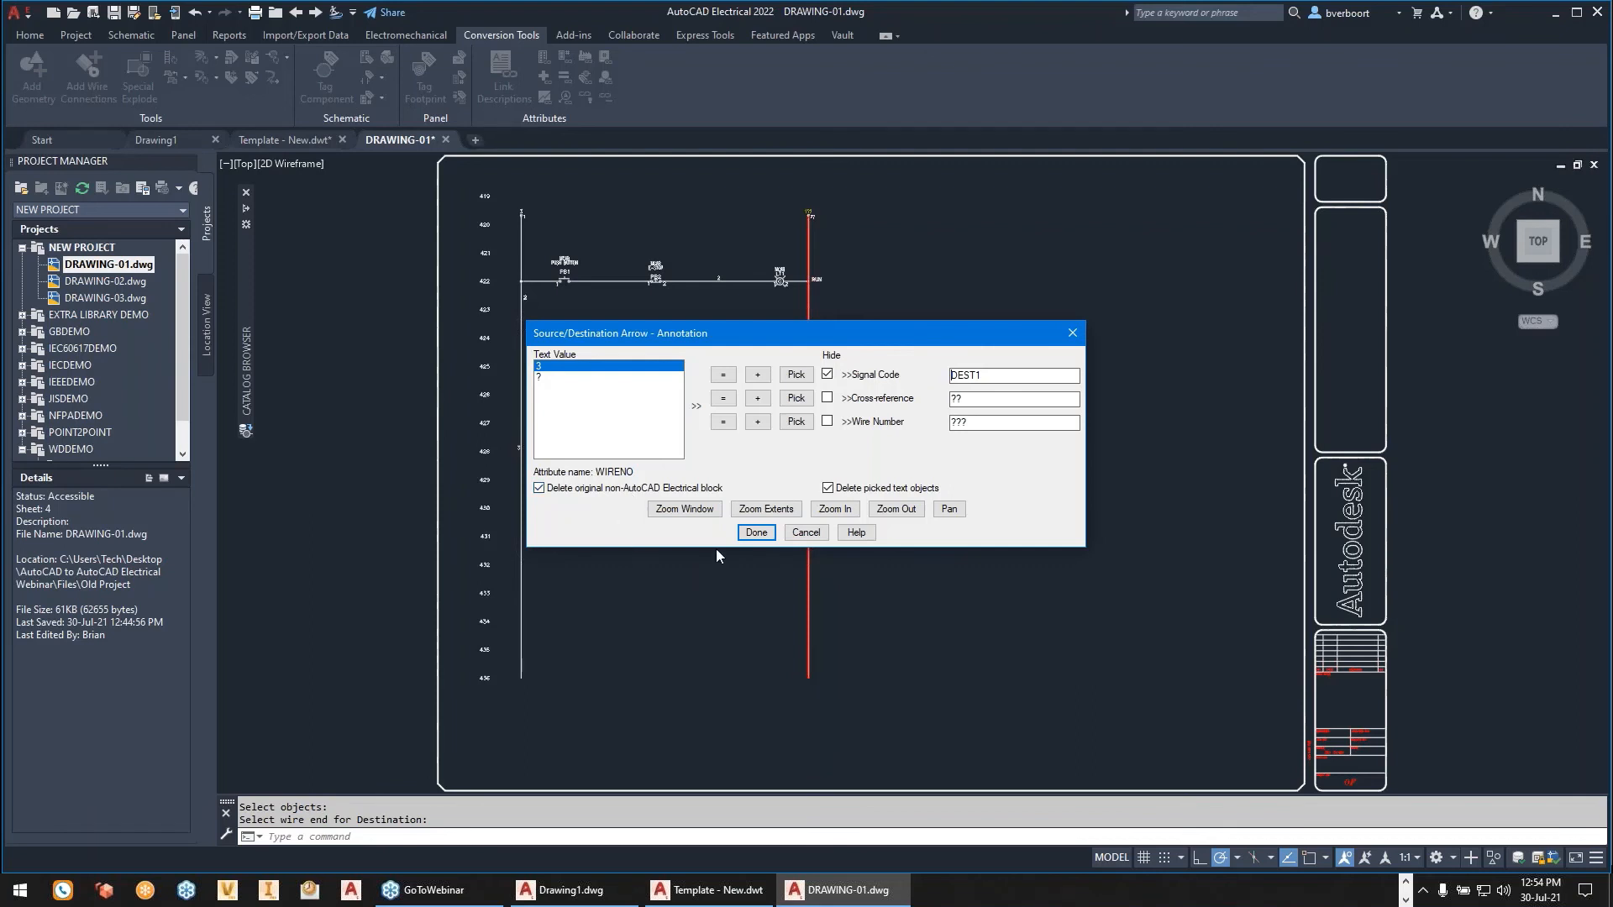
left_click(756, 532)
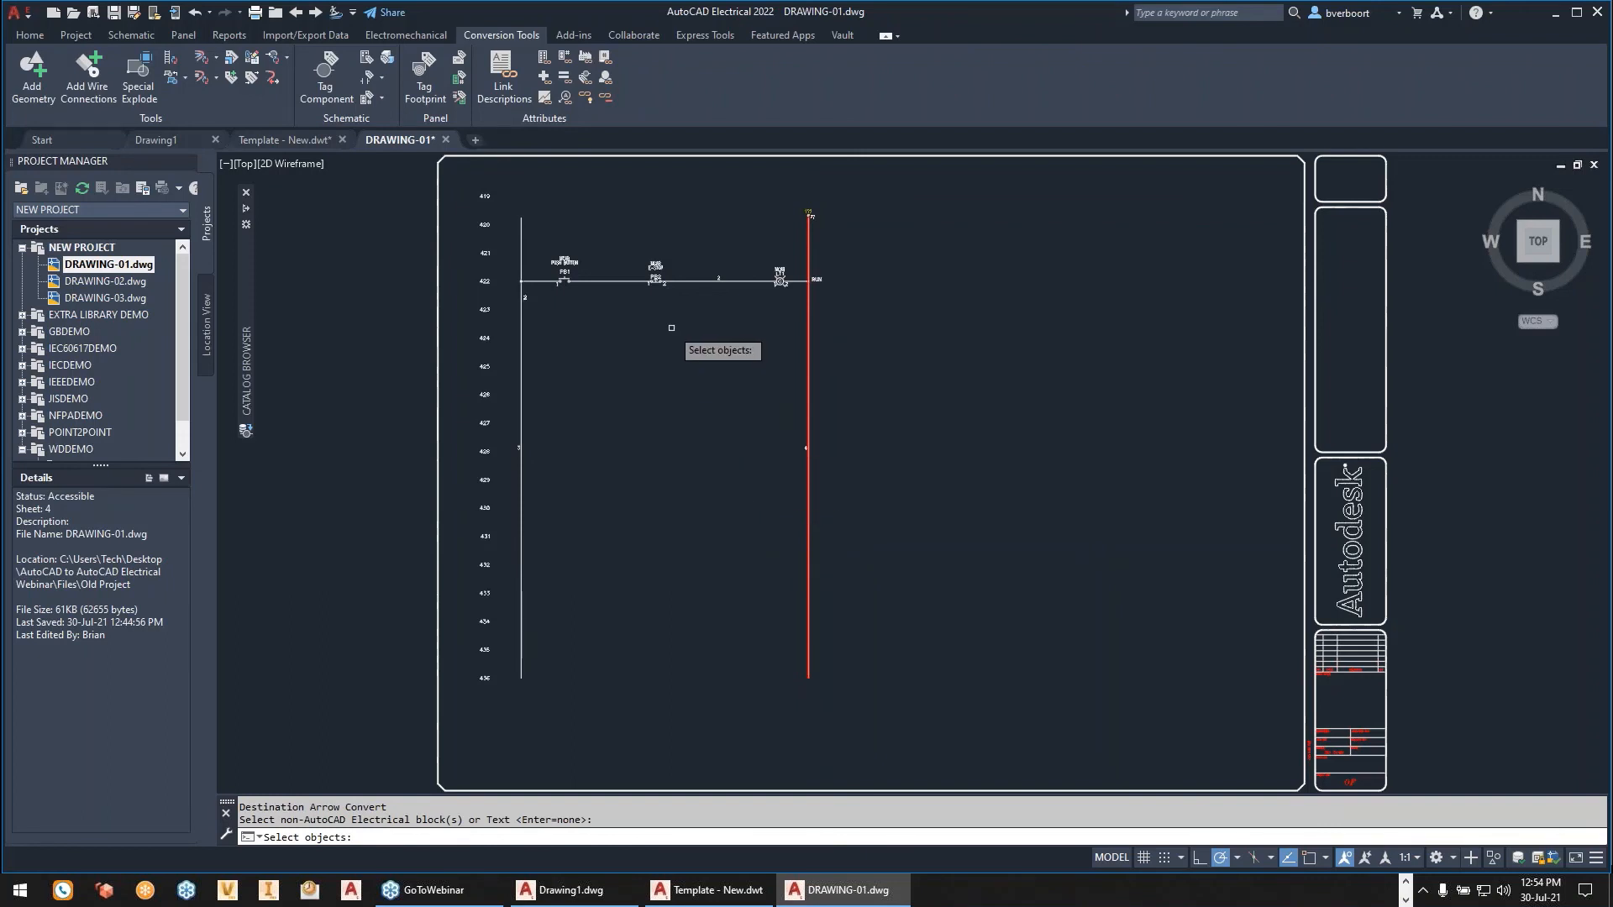
left_click(522, 528)
key("Return")
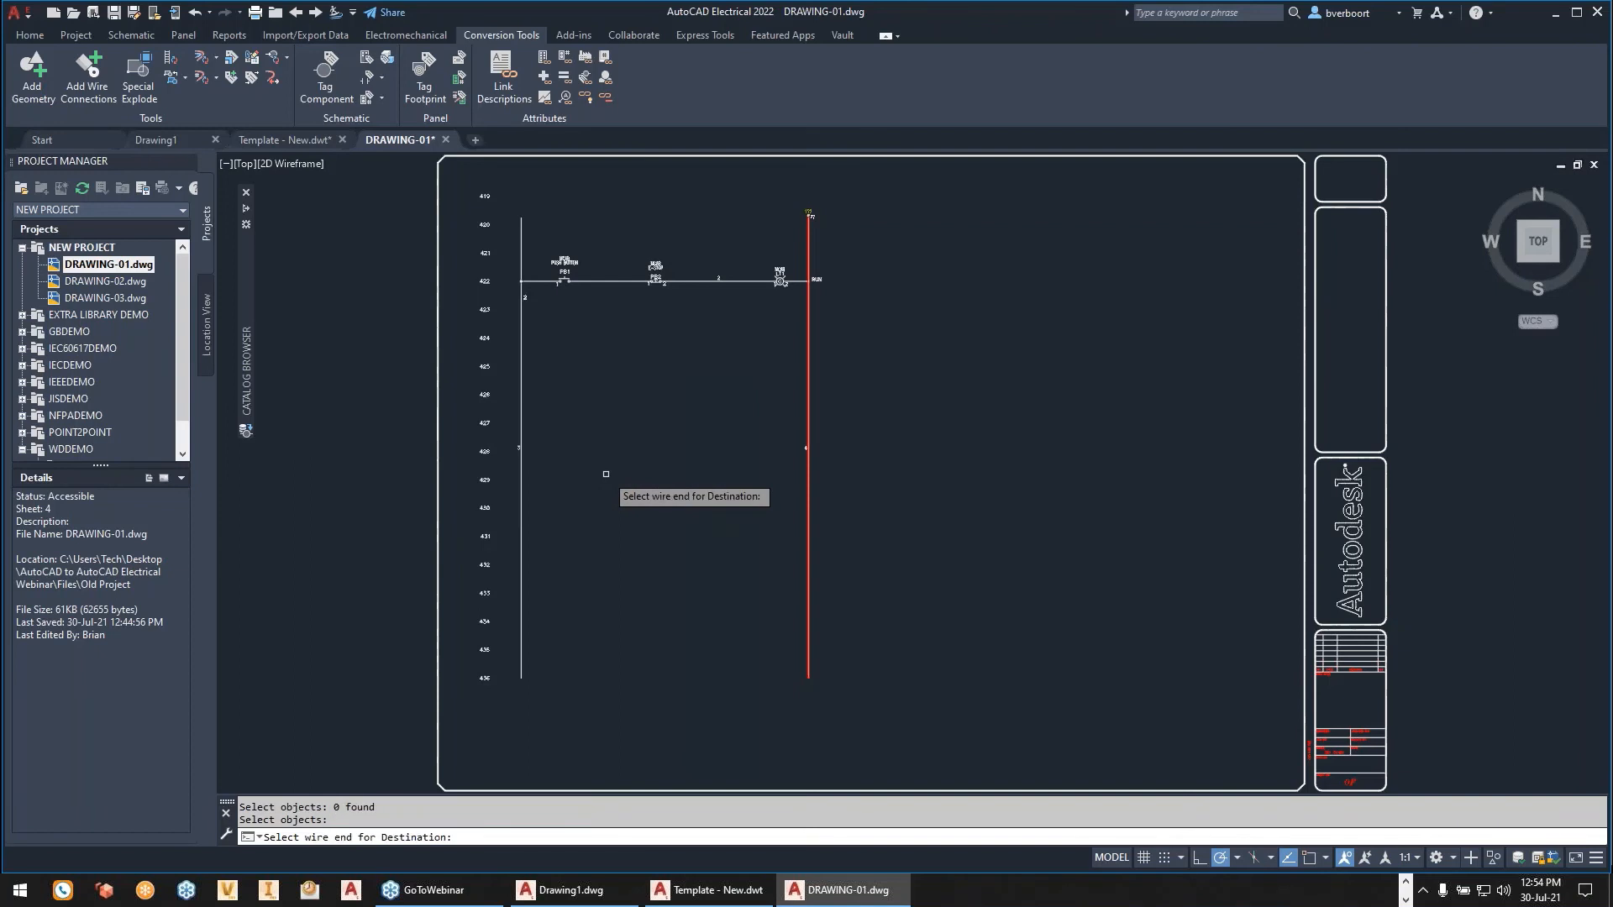
left_click(630, 283)
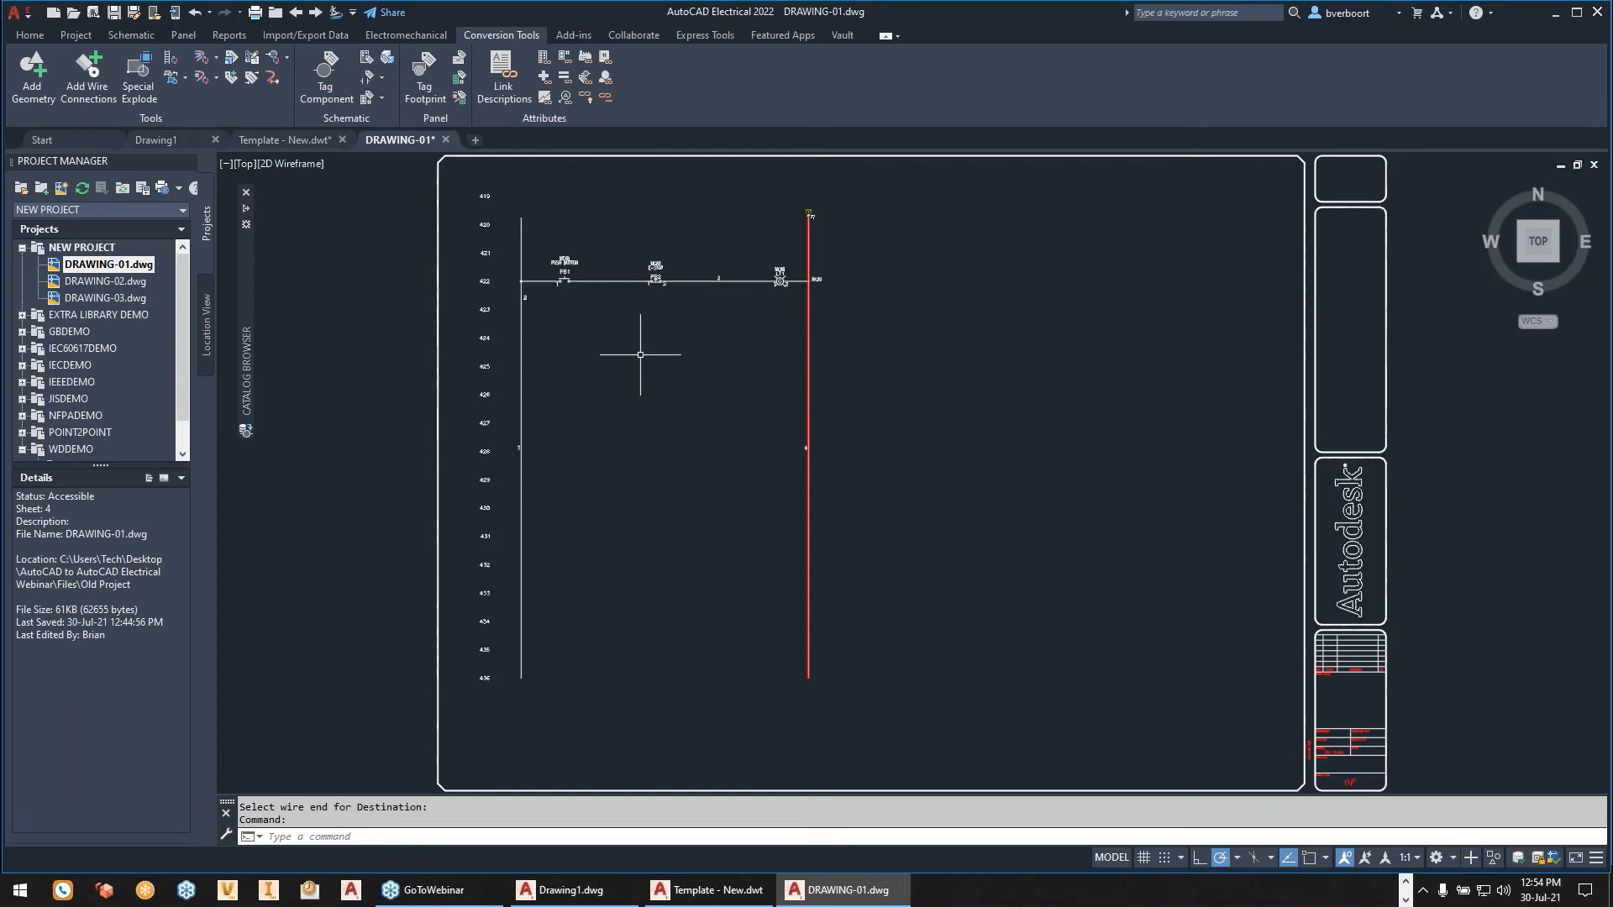
- Examine the rung at line reference 422 and the converted destination arrow at the upper end of the bus line beside RUN
scroll(655, 259, "up", 6)
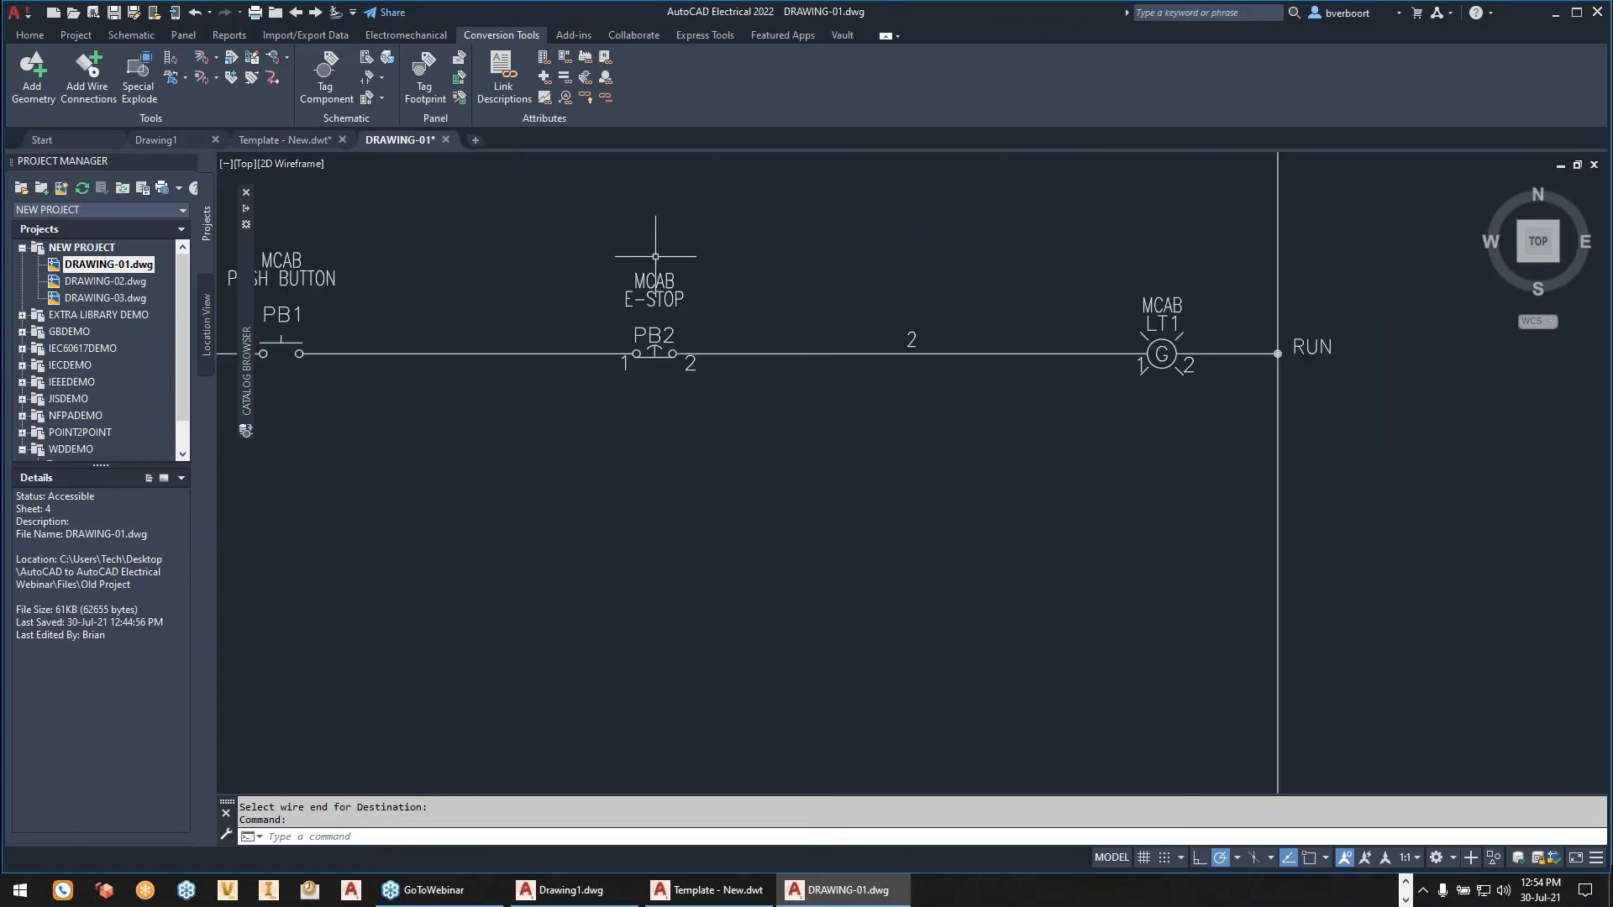
mouse_move(446, 439)
middle_mouse_down()
mouse_move(806, 605)
mouse_move(895, 614)
middle_mouse_up()
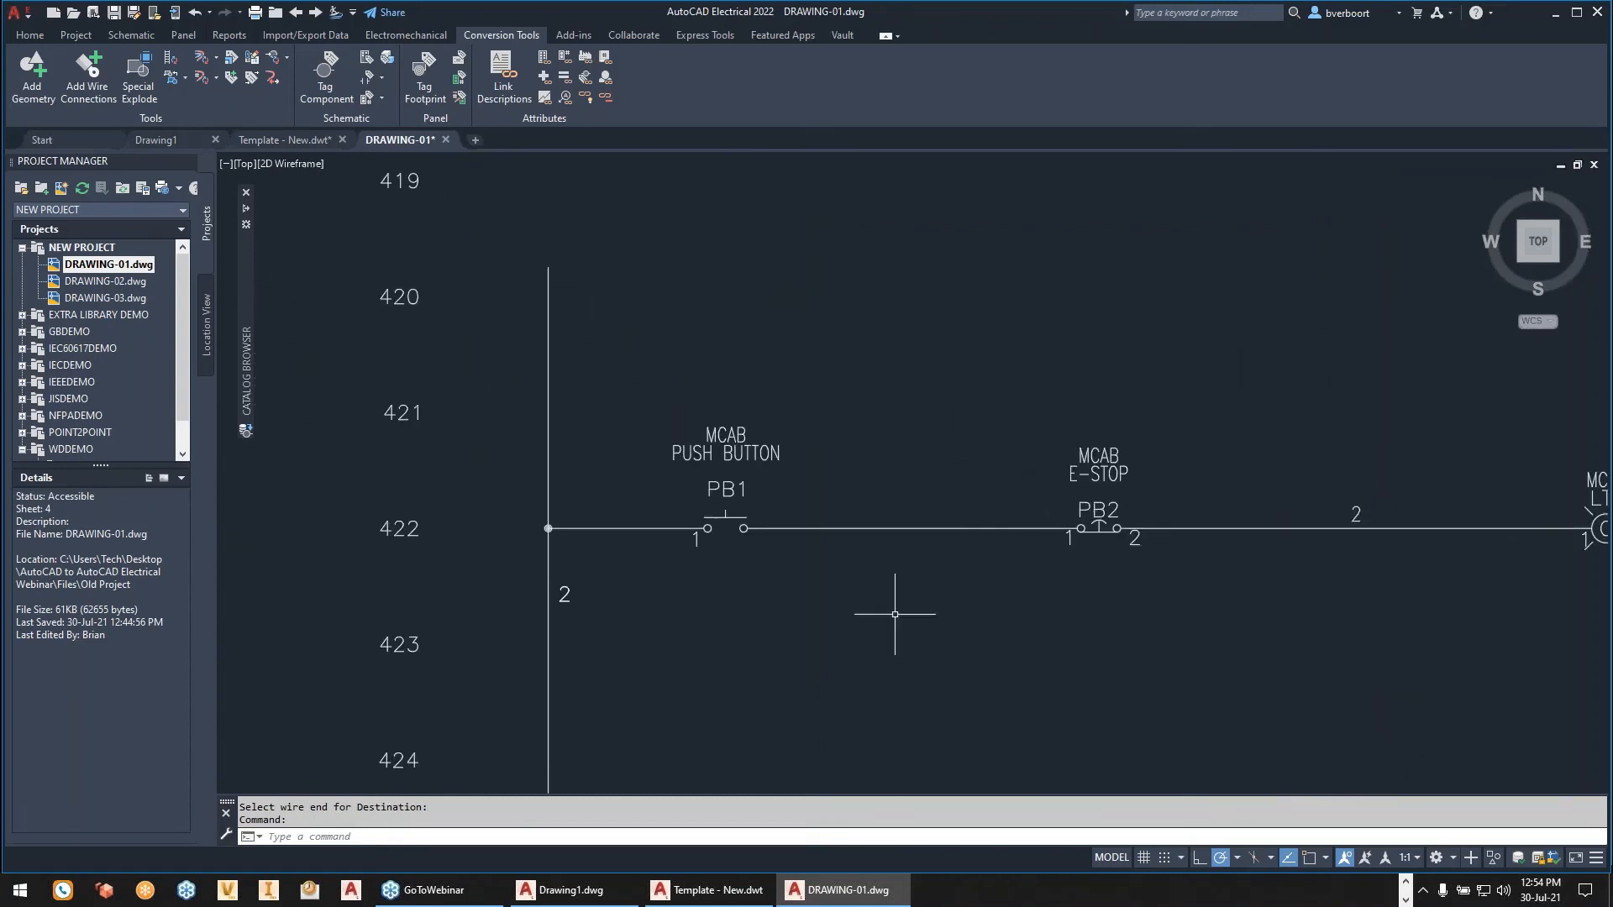
scroll(895, 614, "up", 2)
scroll(895, 614, "down", 4)
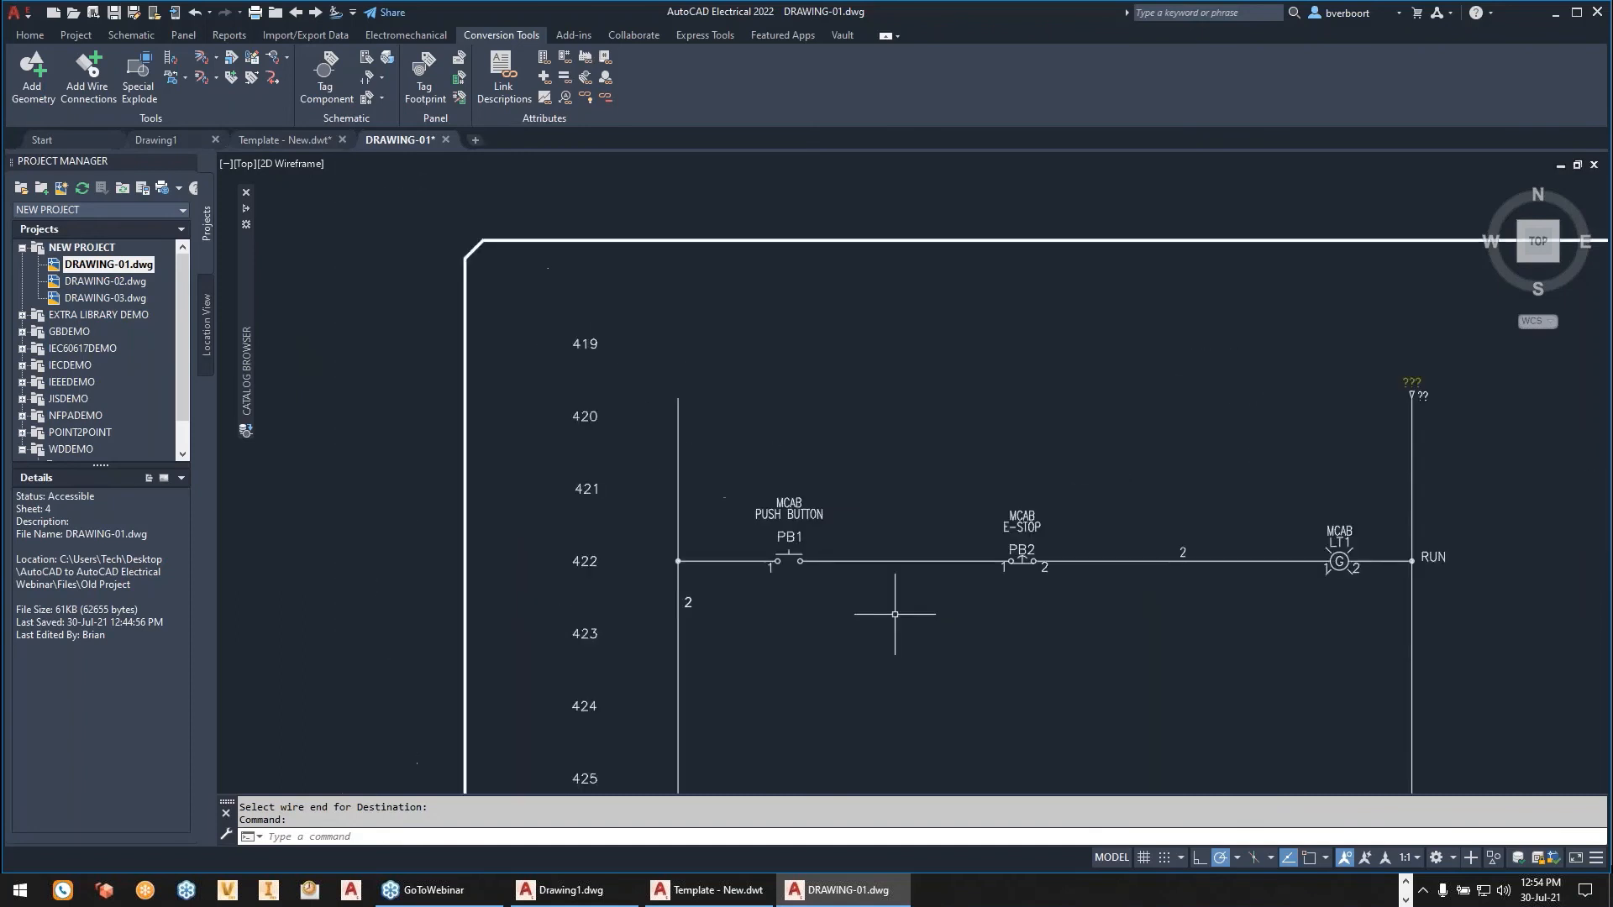
scroll(894, 614, "up", 2)
scroll(880, 614, "up", 2)
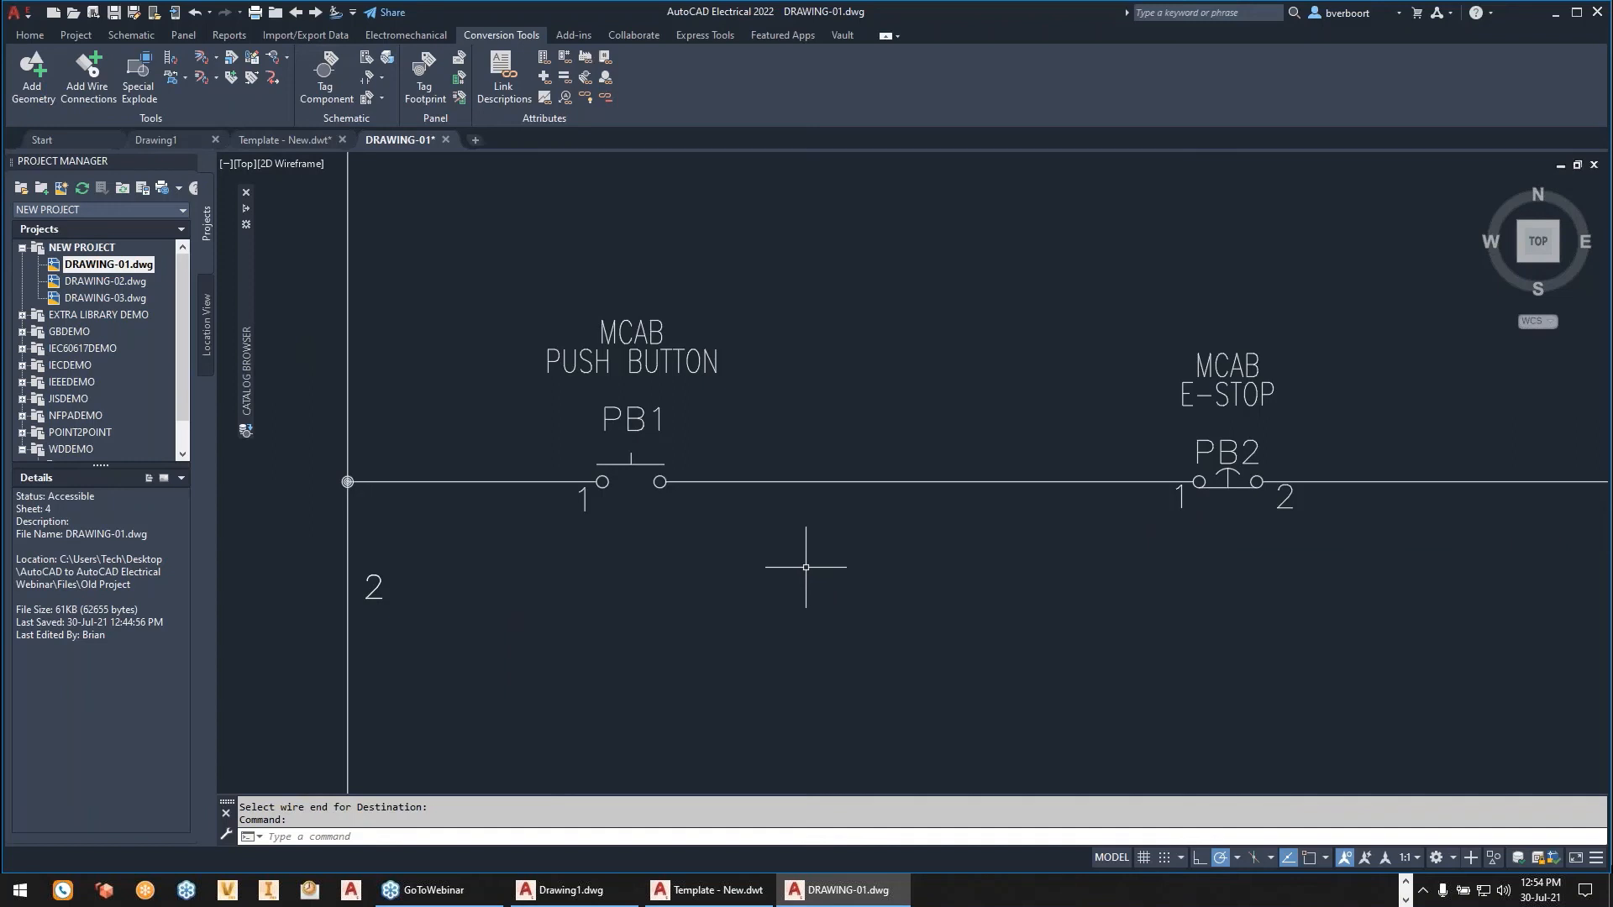
scroll(809, 566, "up", 2)
scroll(806, 567, "down", 2)
scroll(809, 563, "down", 2)
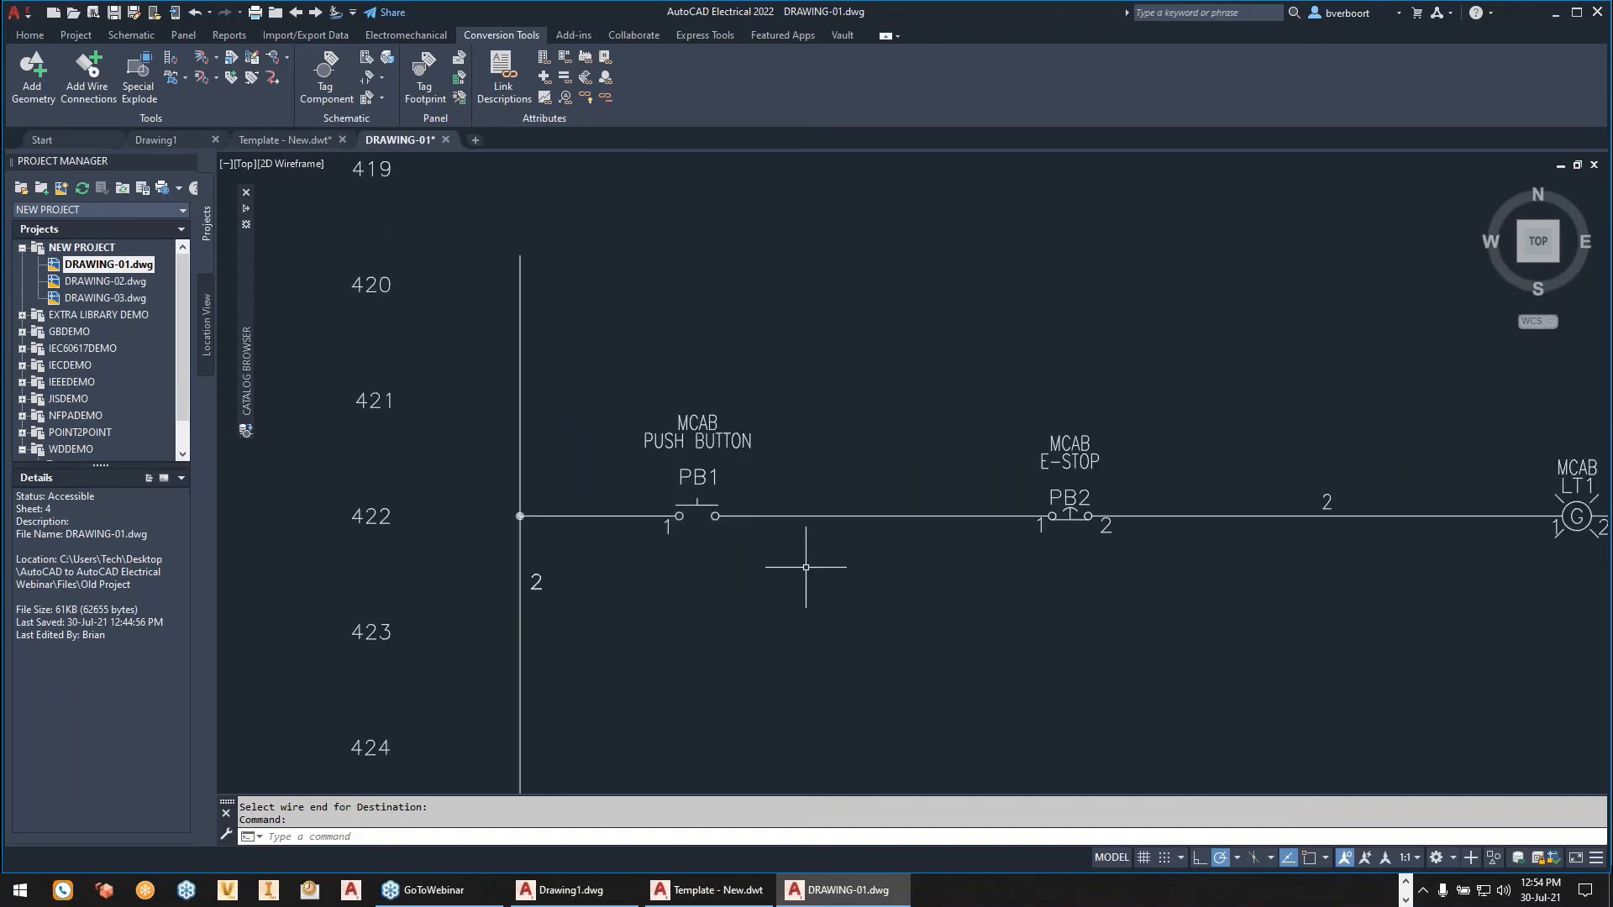
scroll(810, 557, "down", 2)
middle_click_drag(792, 630, 648, 548)
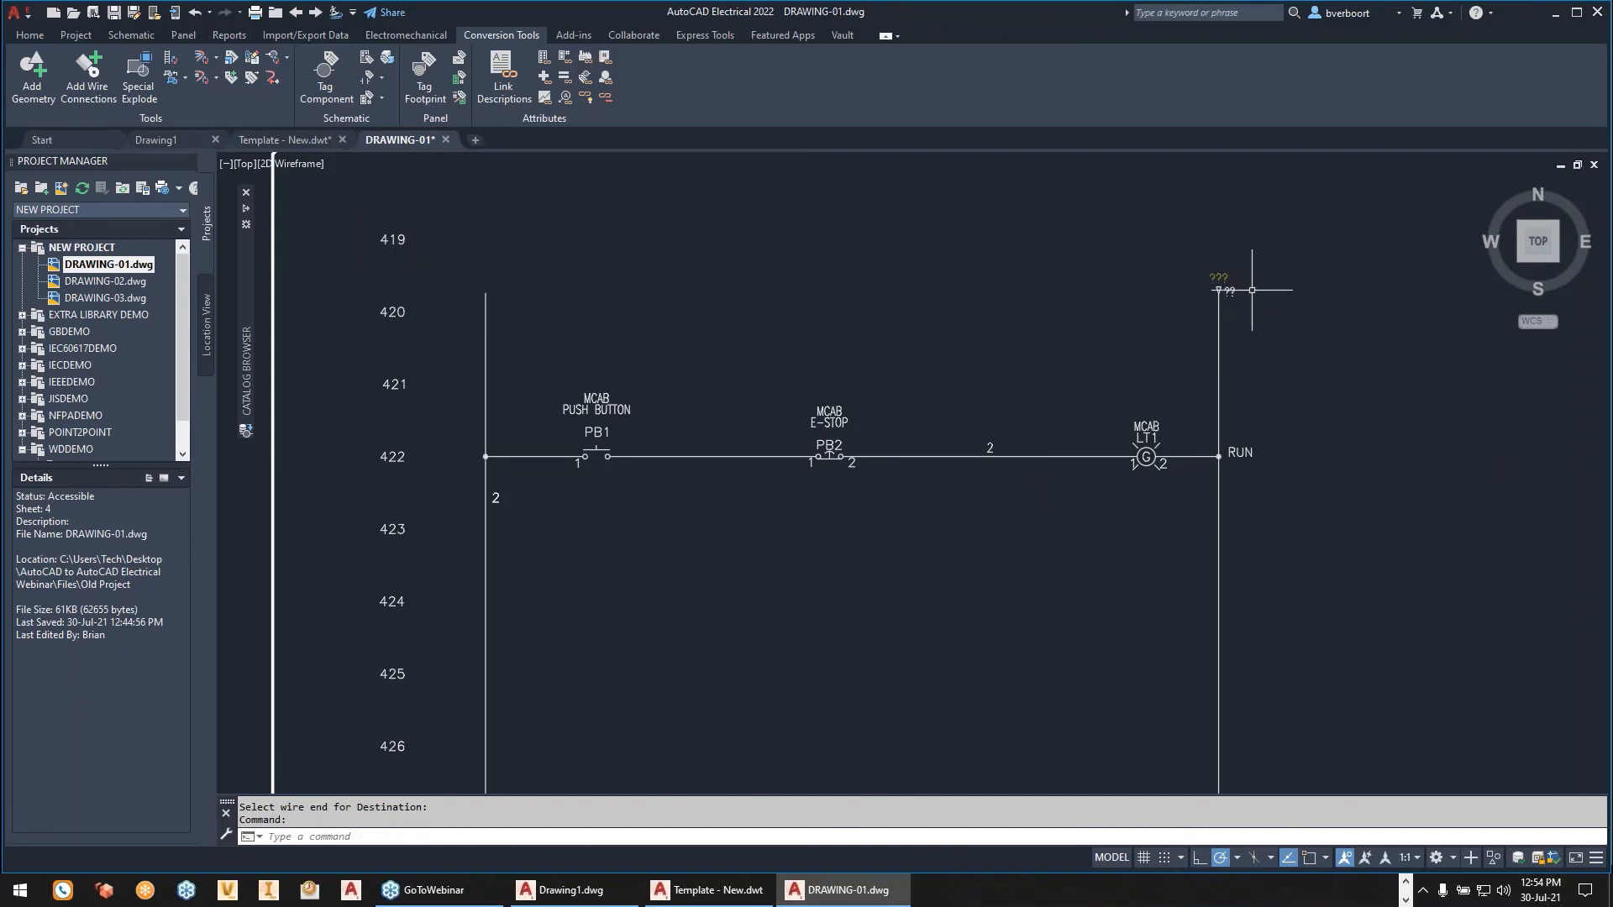
scroll(1252, 289, "down", 2)
scroll(1252, 290, "up", 6)
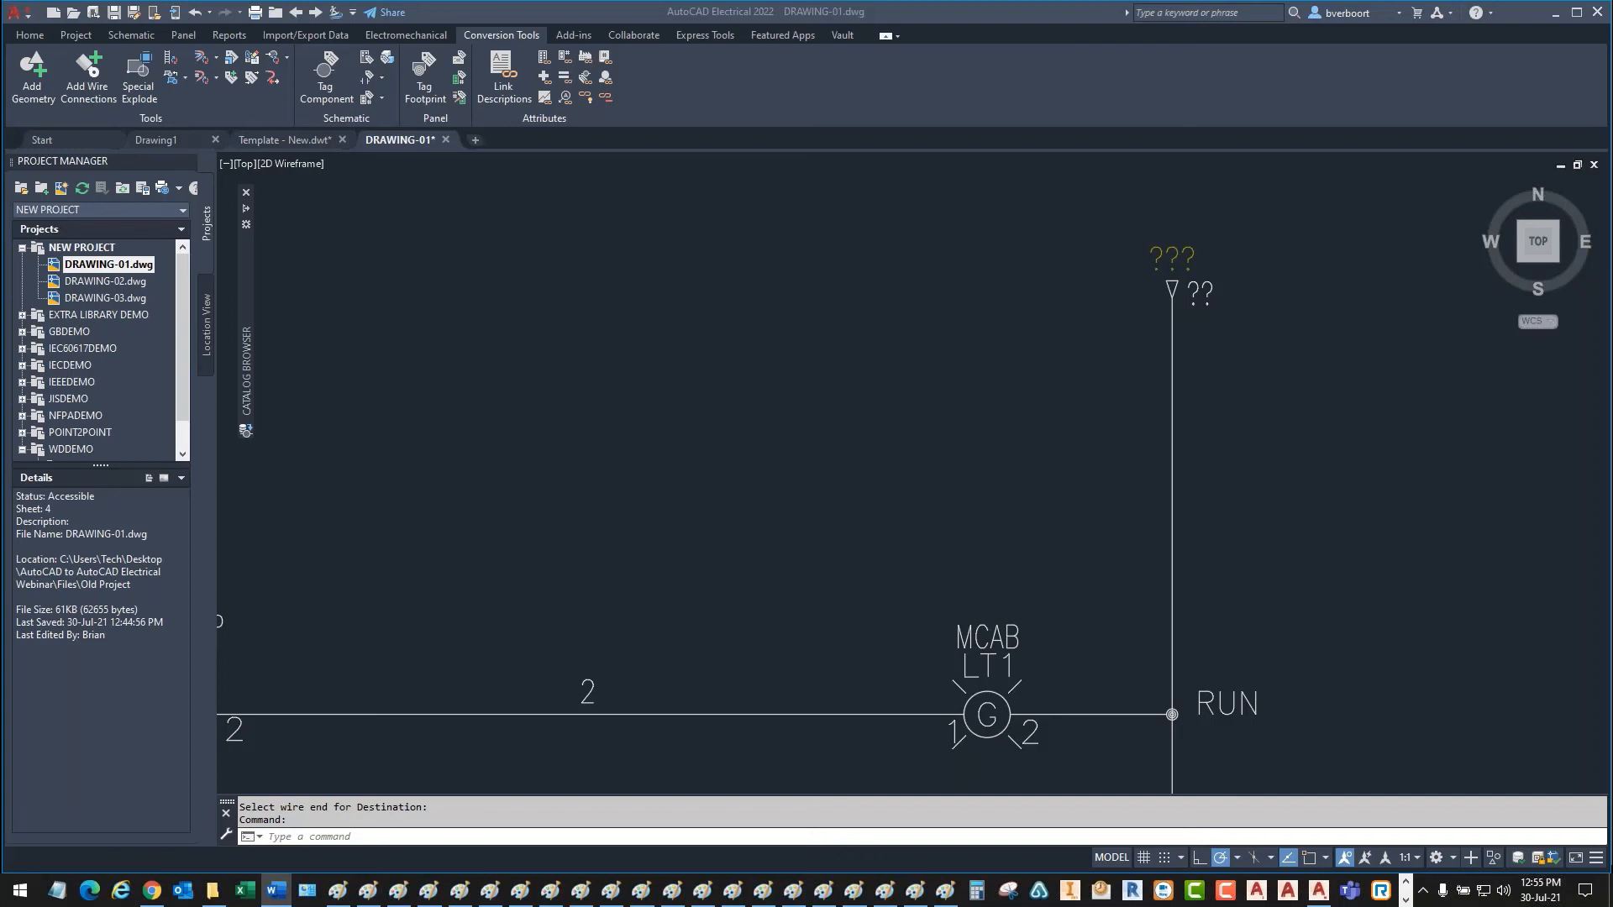
scroll(686, 460, "down", 2)
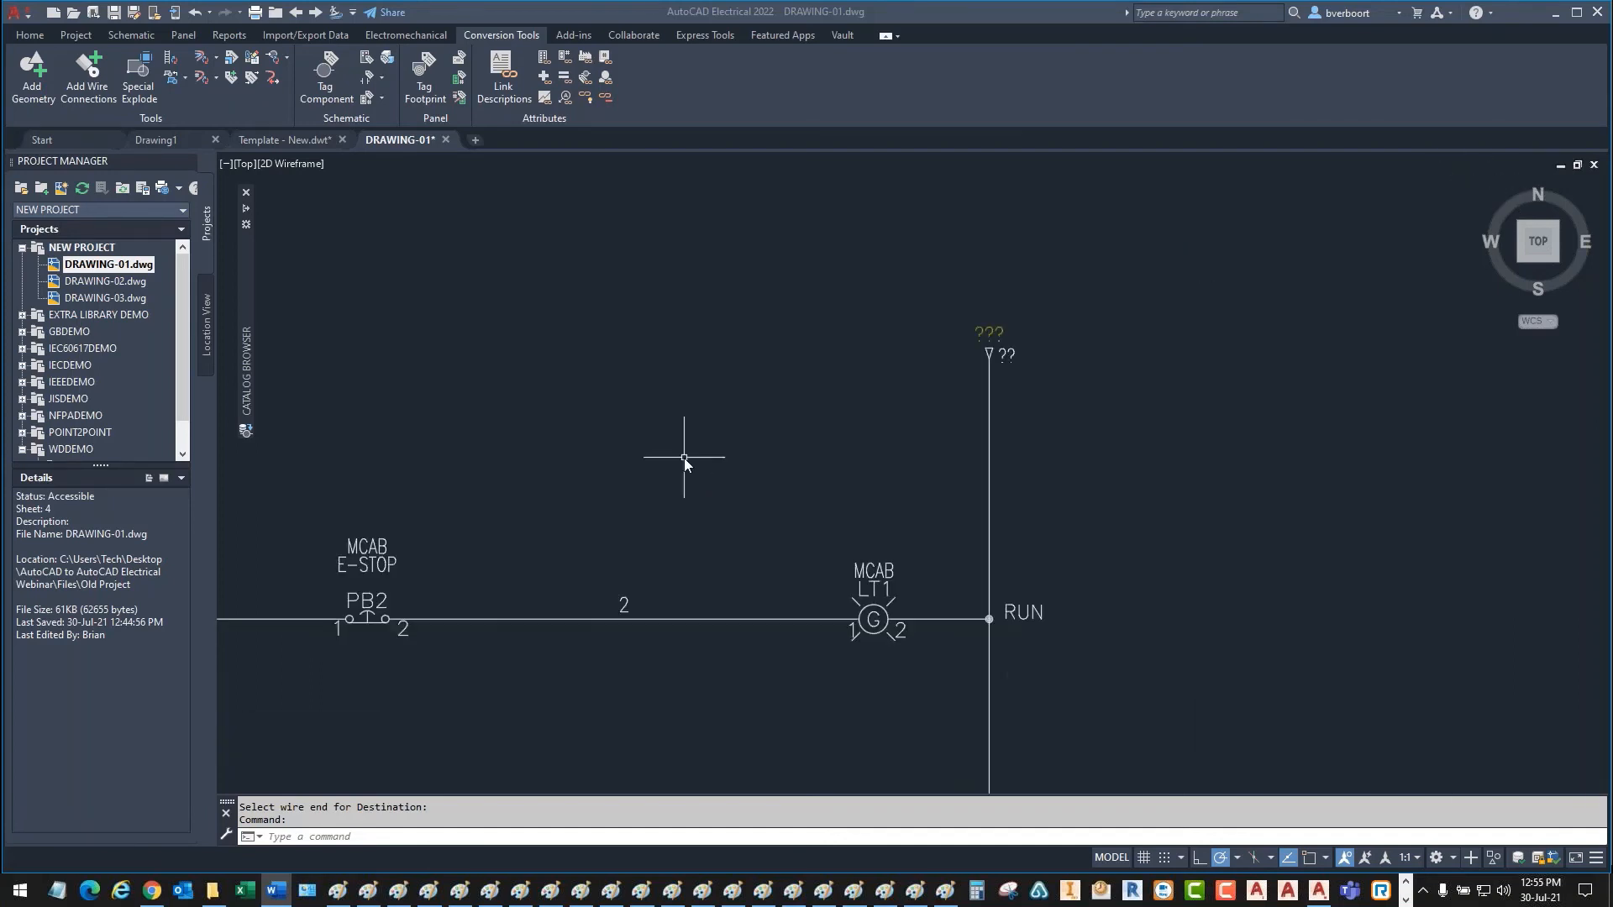
- Examine the PB1 push button symbol and its separate PUSH BUTTON description text
mouse_move(544, 465)
middle_mouse_down()
mouse_move(708, 433)
mouse_move(907, 361)
mouse_move(1124, 349)
middle_mouse_up()
mouse_move(646, 341)
middle_mouse_down()
mouse_move(742, 364)
mouse_move(759, 349)
middle_mouse_up()
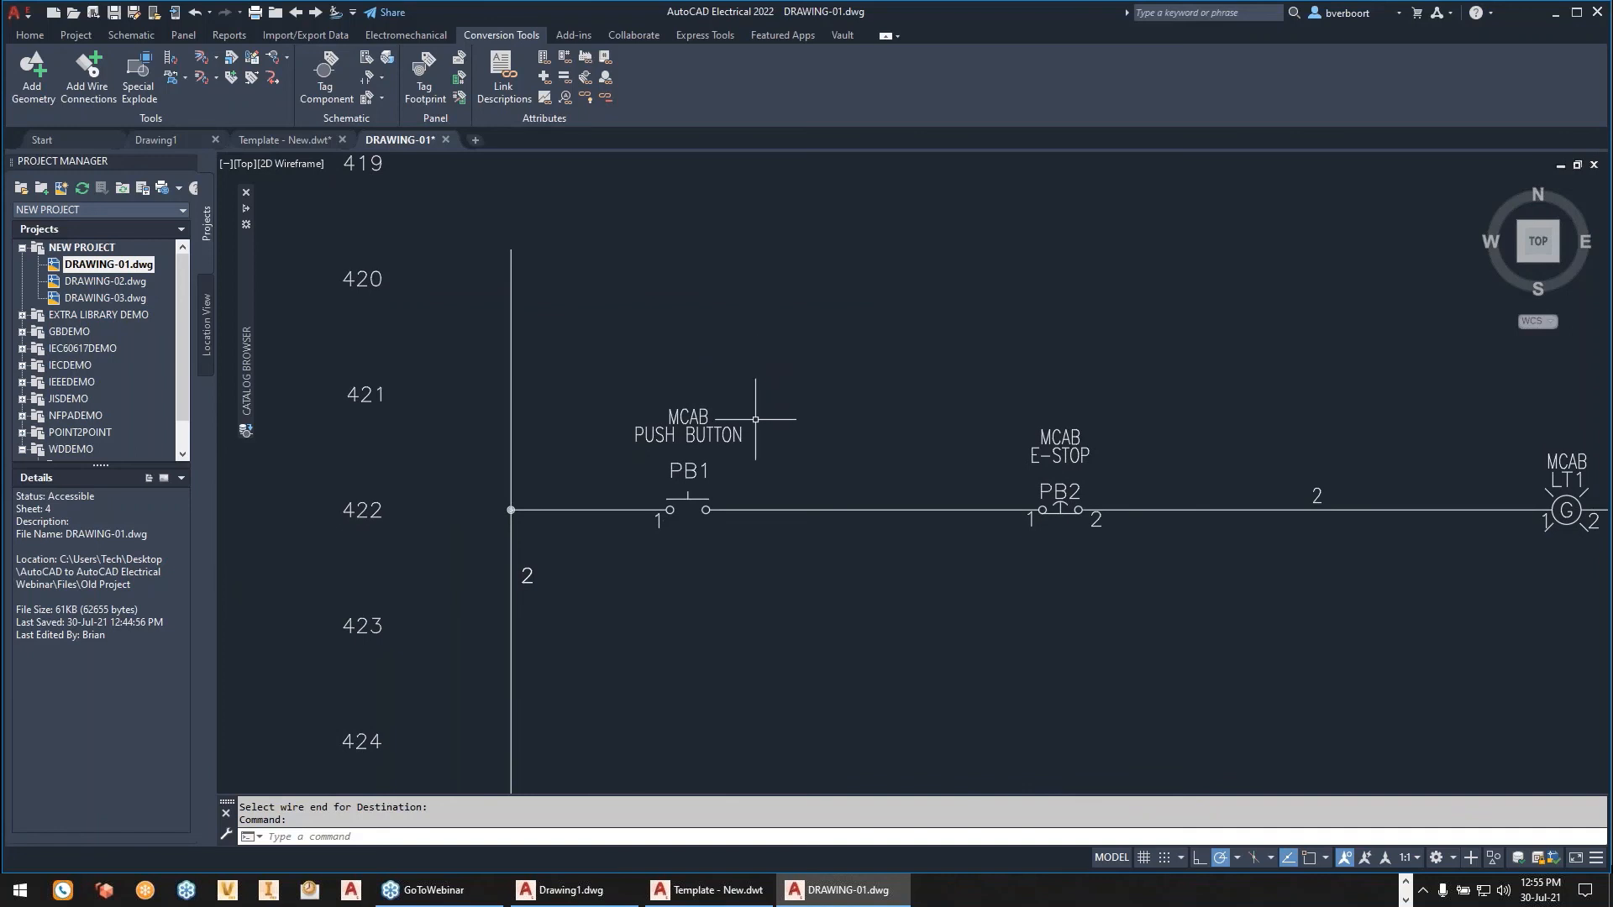
scroll(756, 418, "up", 2)
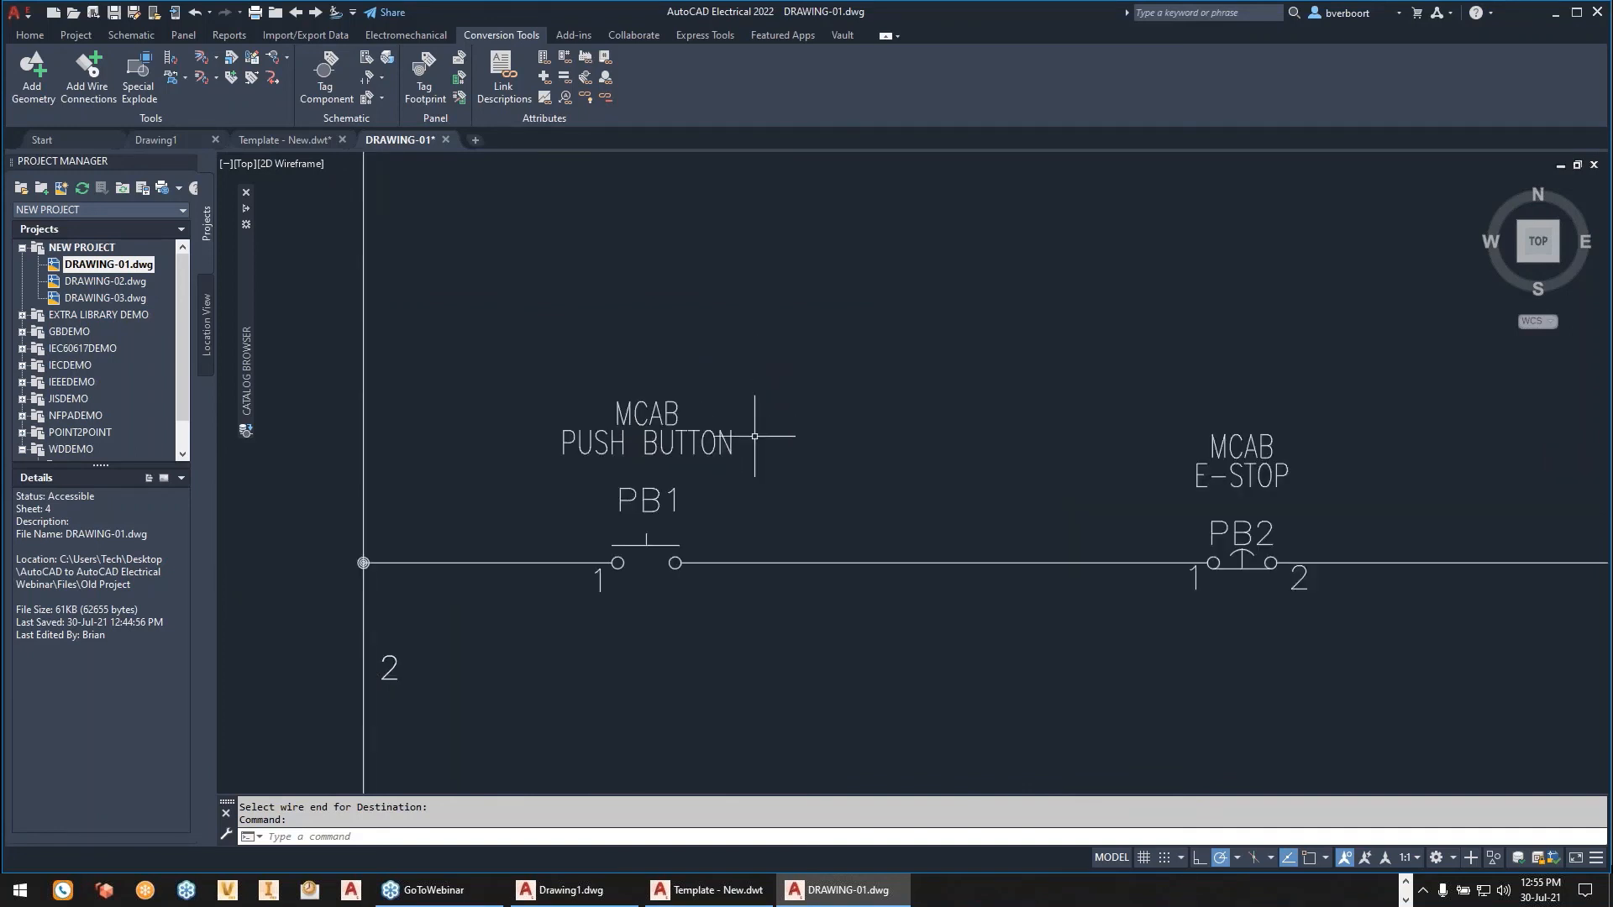
left_click(684, 444)
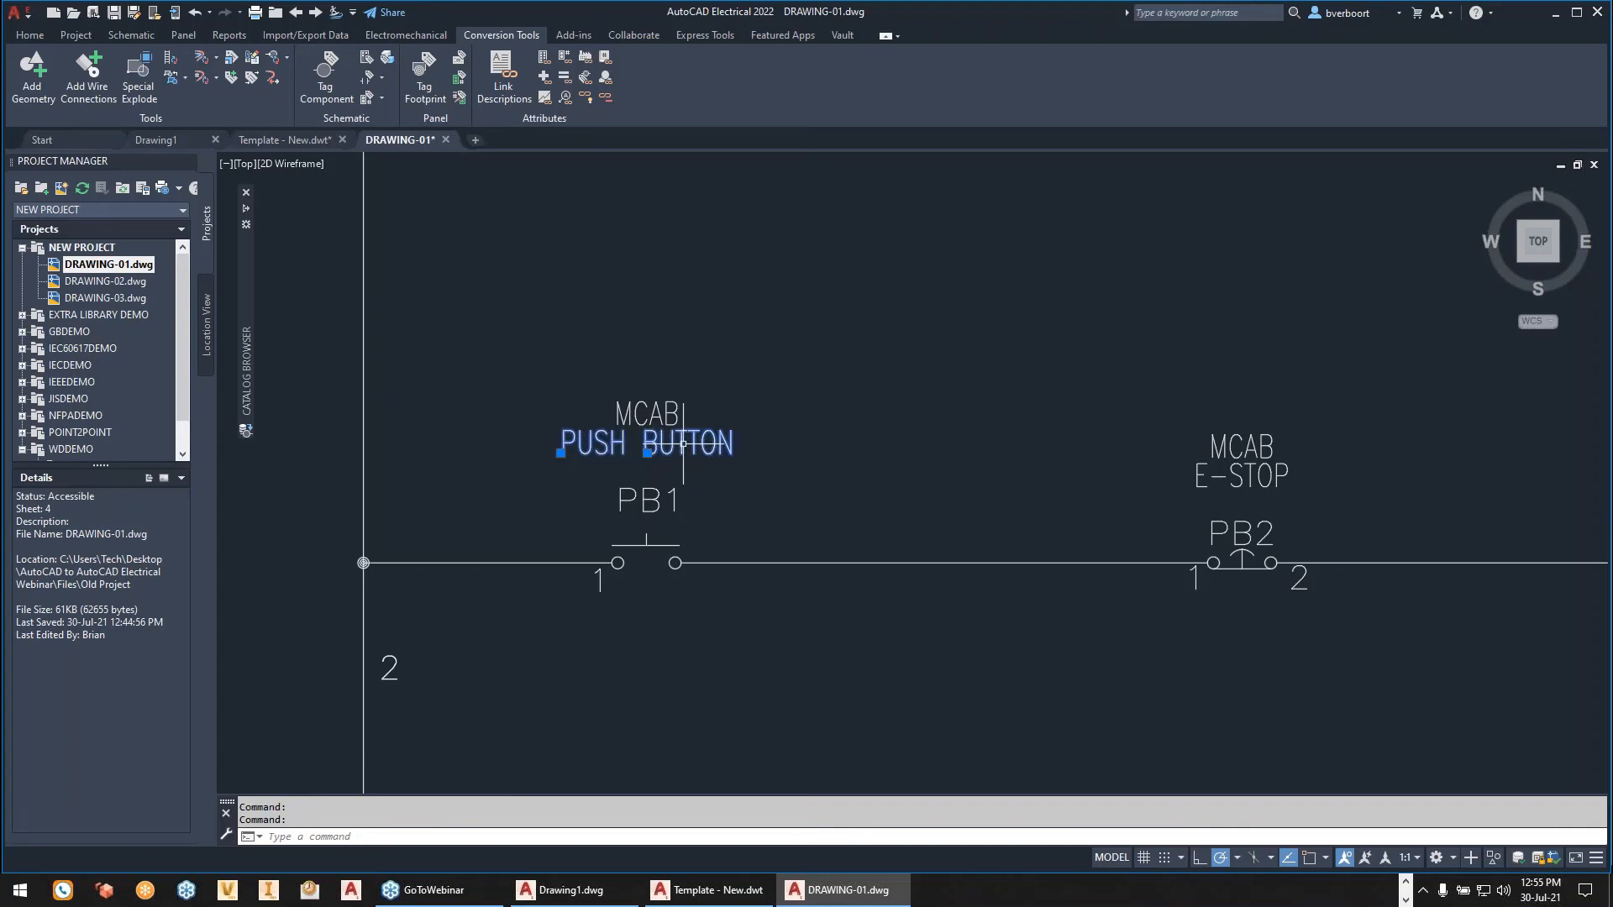
key("Escape")
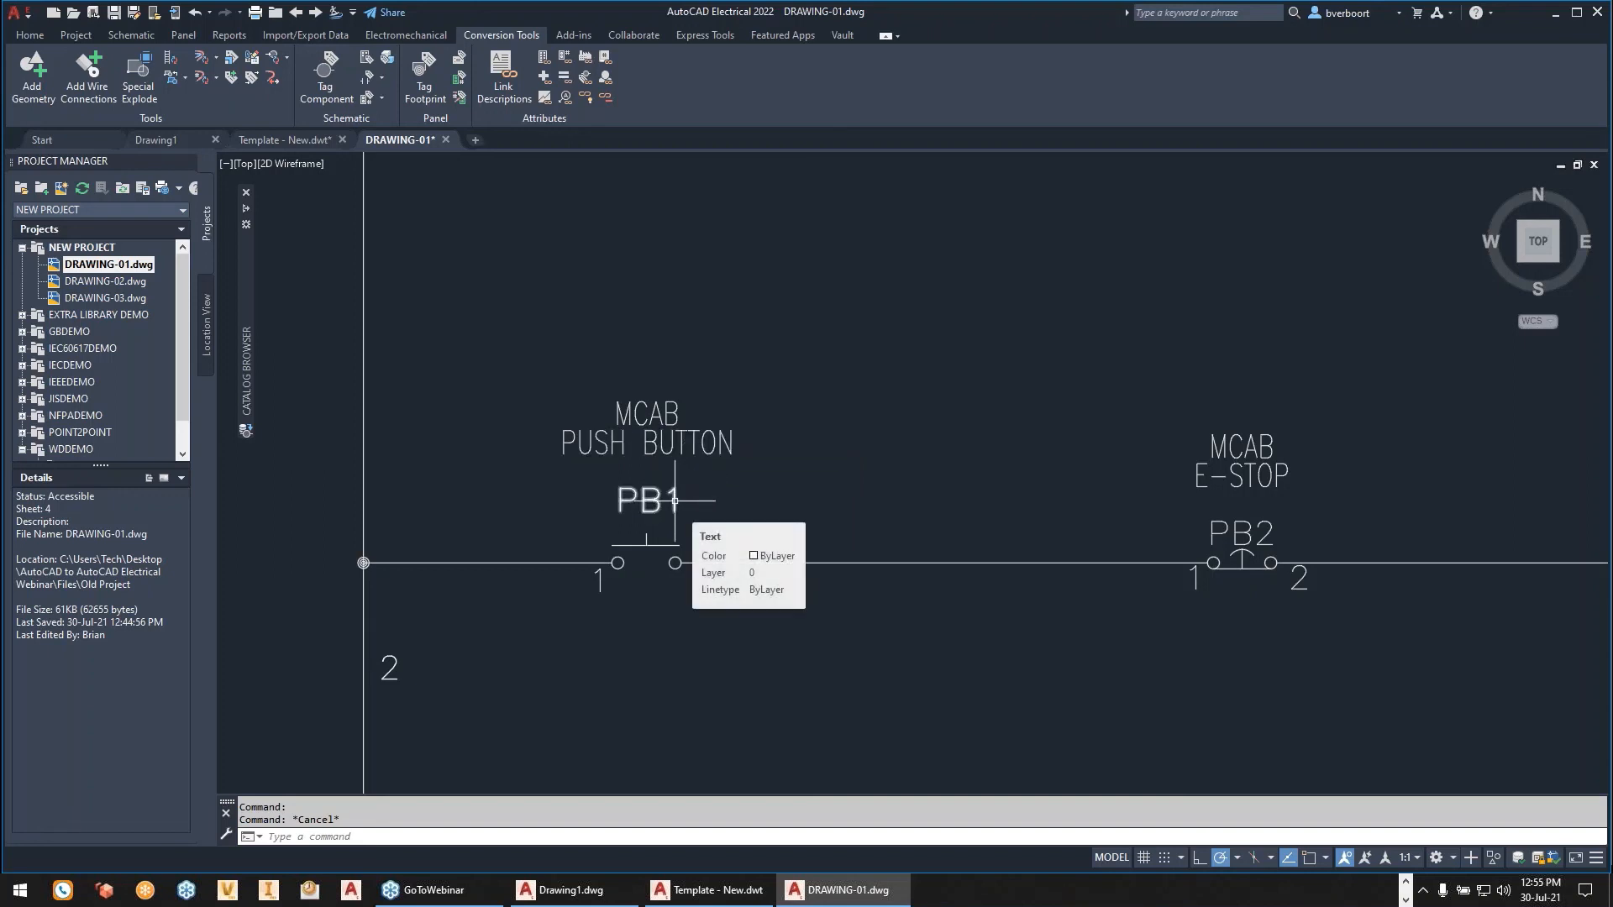
key("Escape")
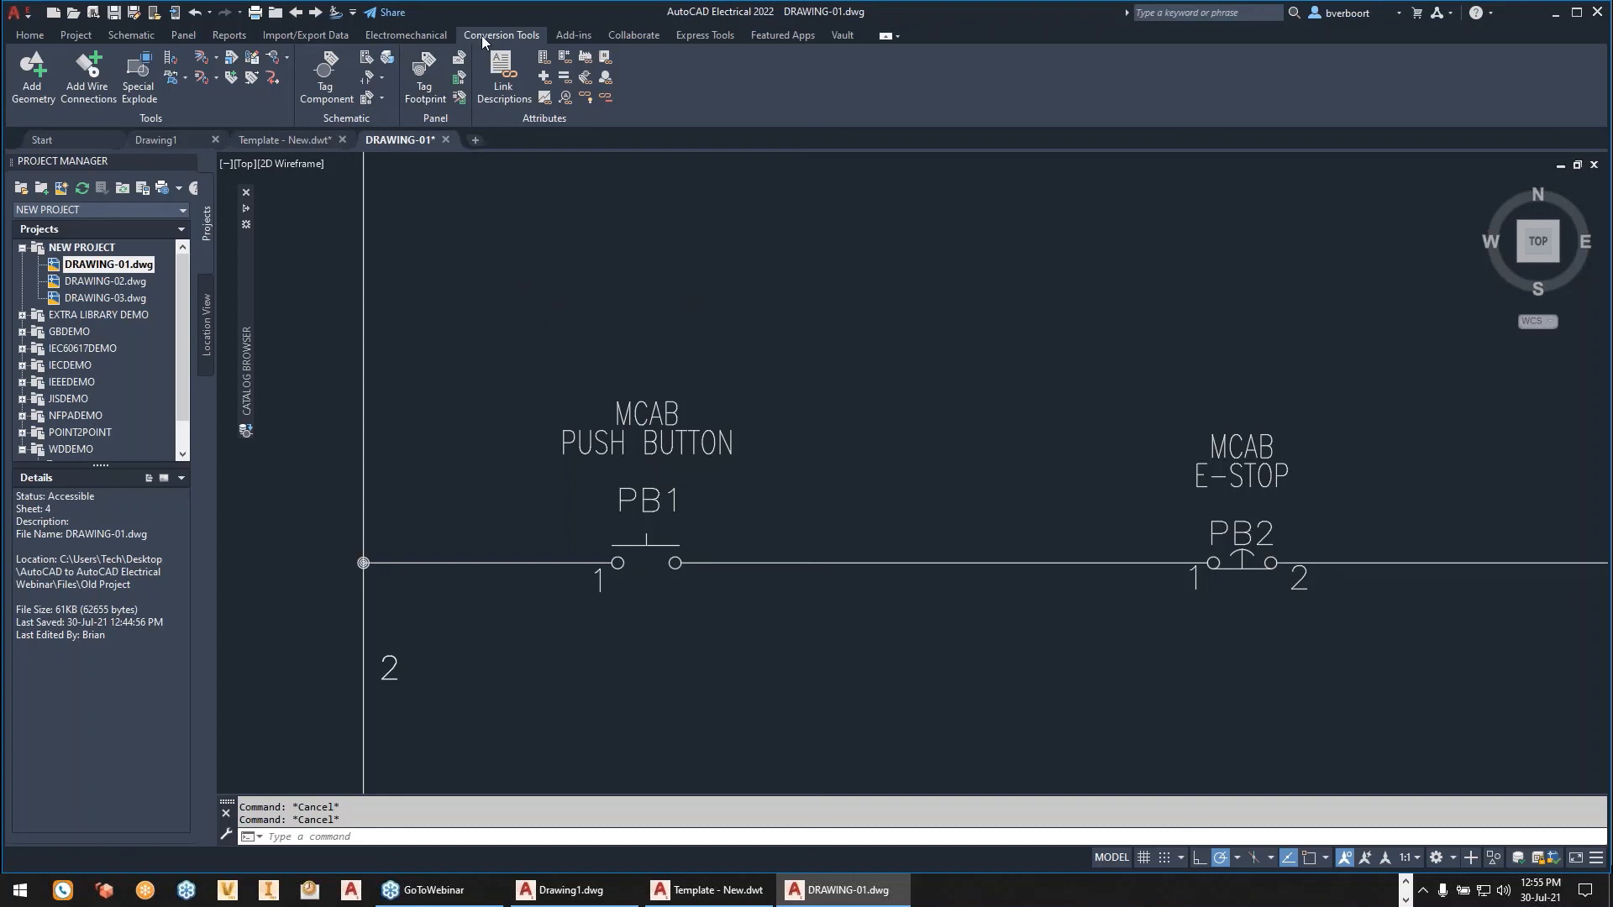
- Convert the PB1 tag text to a schematic component, using the JIC Push Button NO symbol placed over the old symbol with snap on
left_click(381, 79)
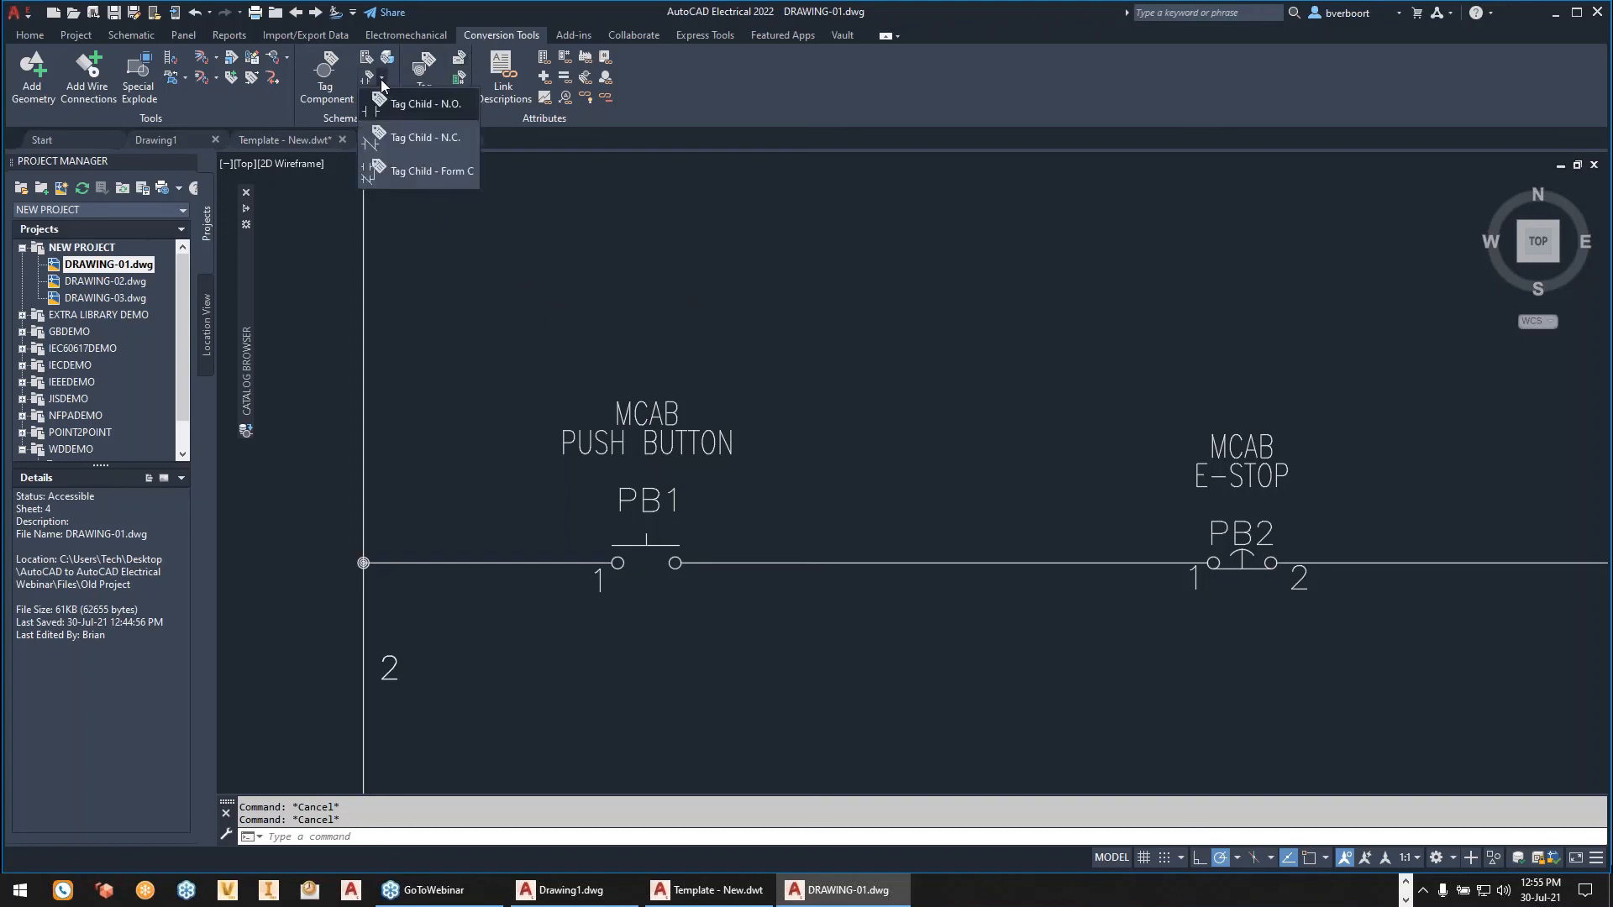
left_click(431, 260)
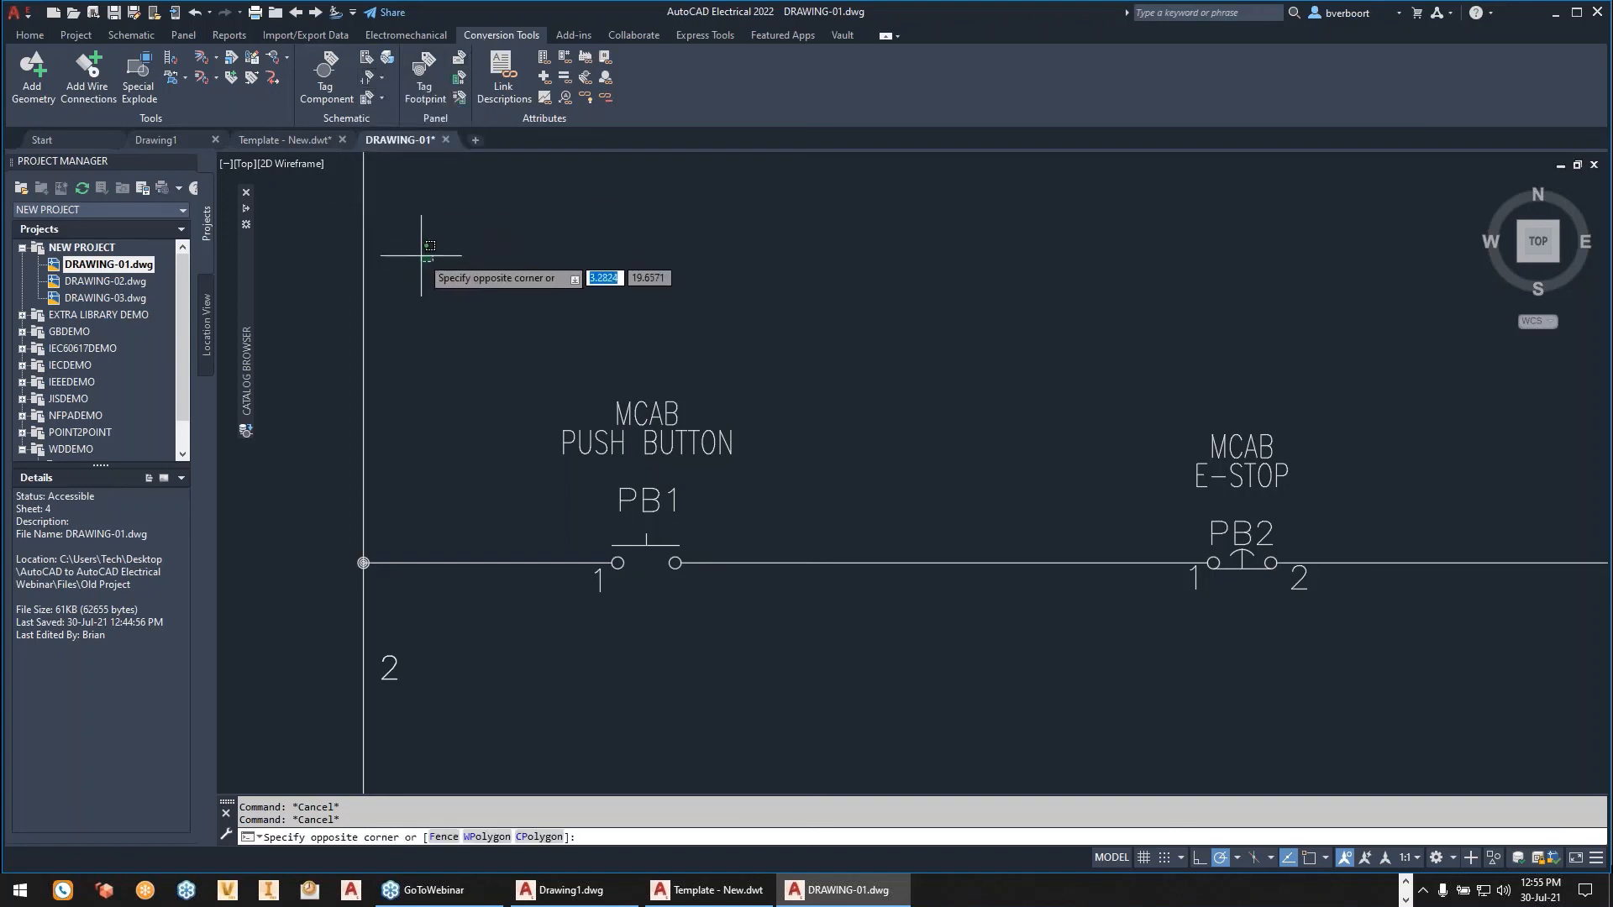
left_click(285, 55)
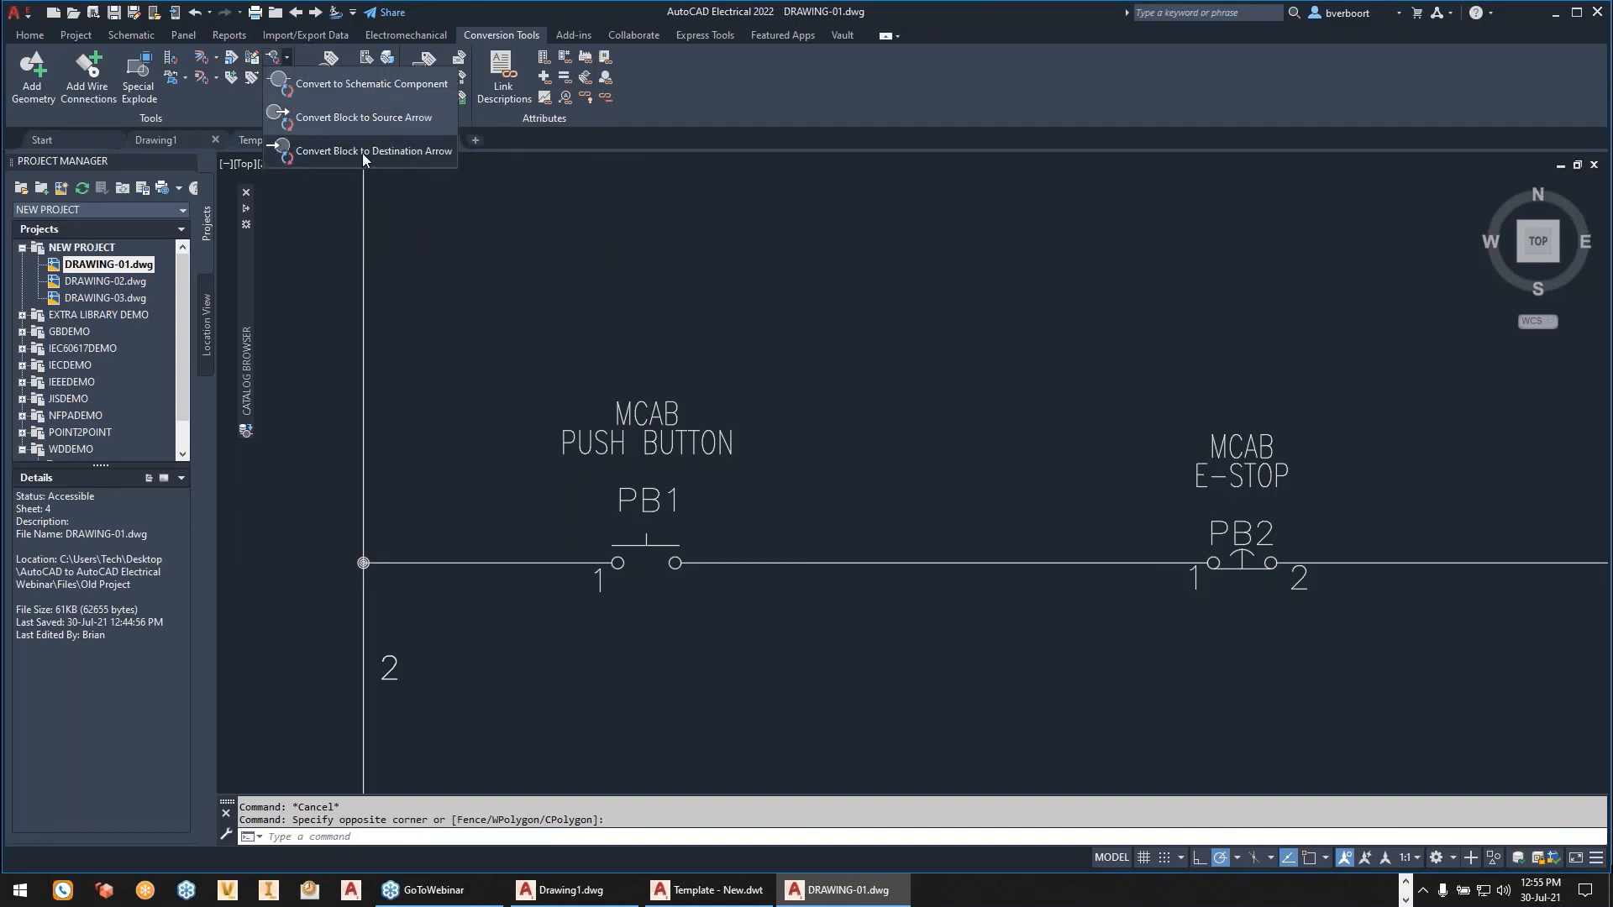
left_click(360, 85)
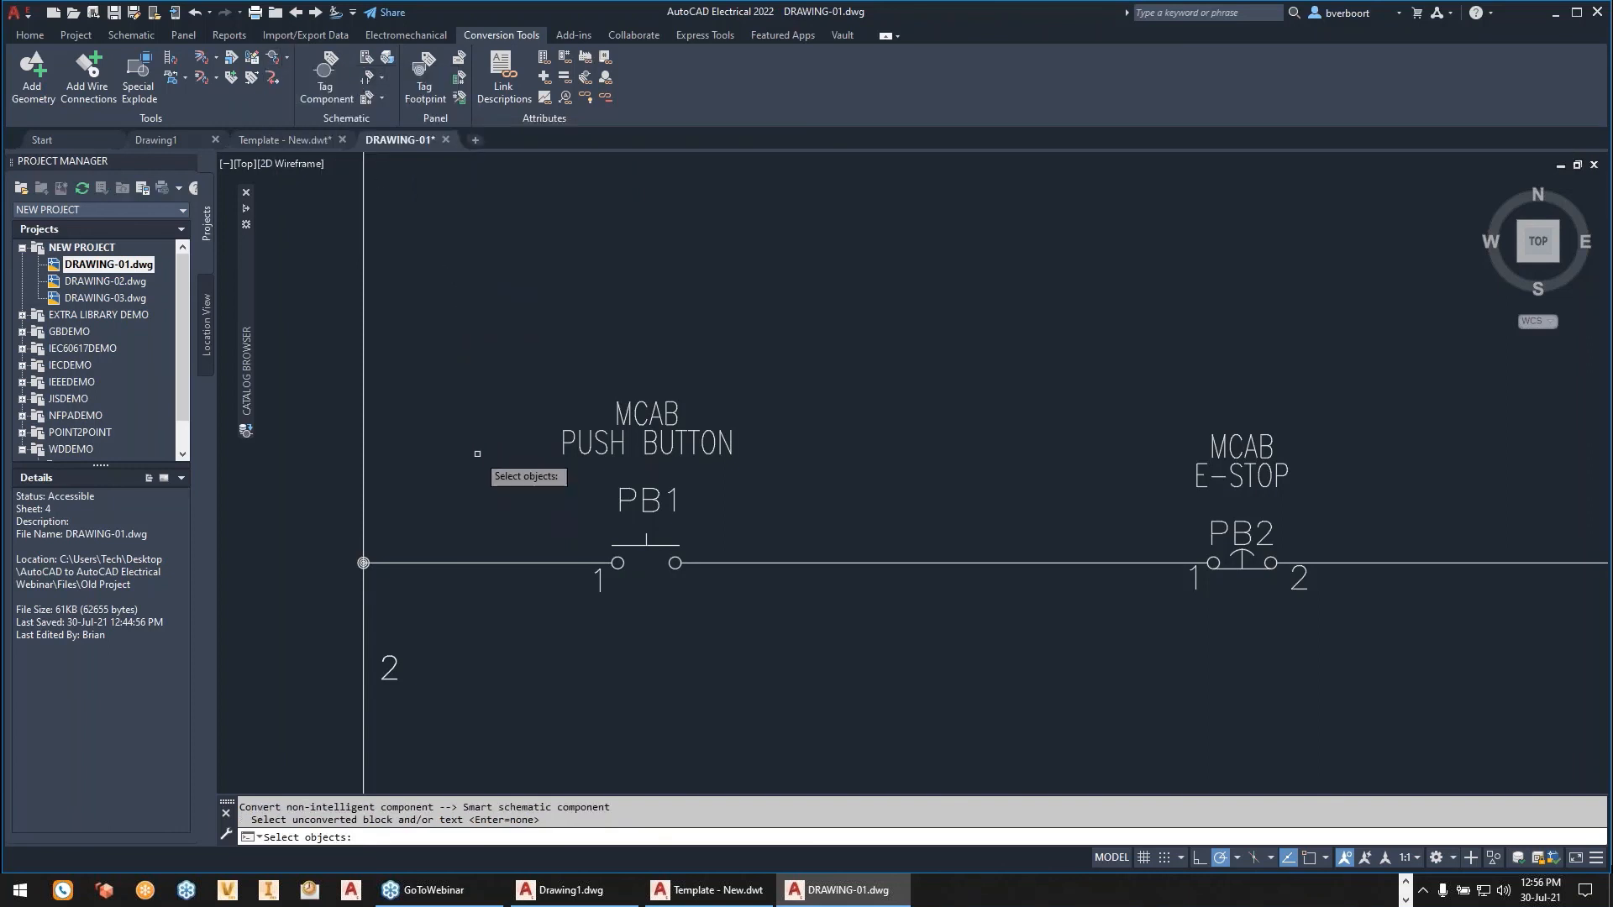
left_click(647, 496)
key("Return")
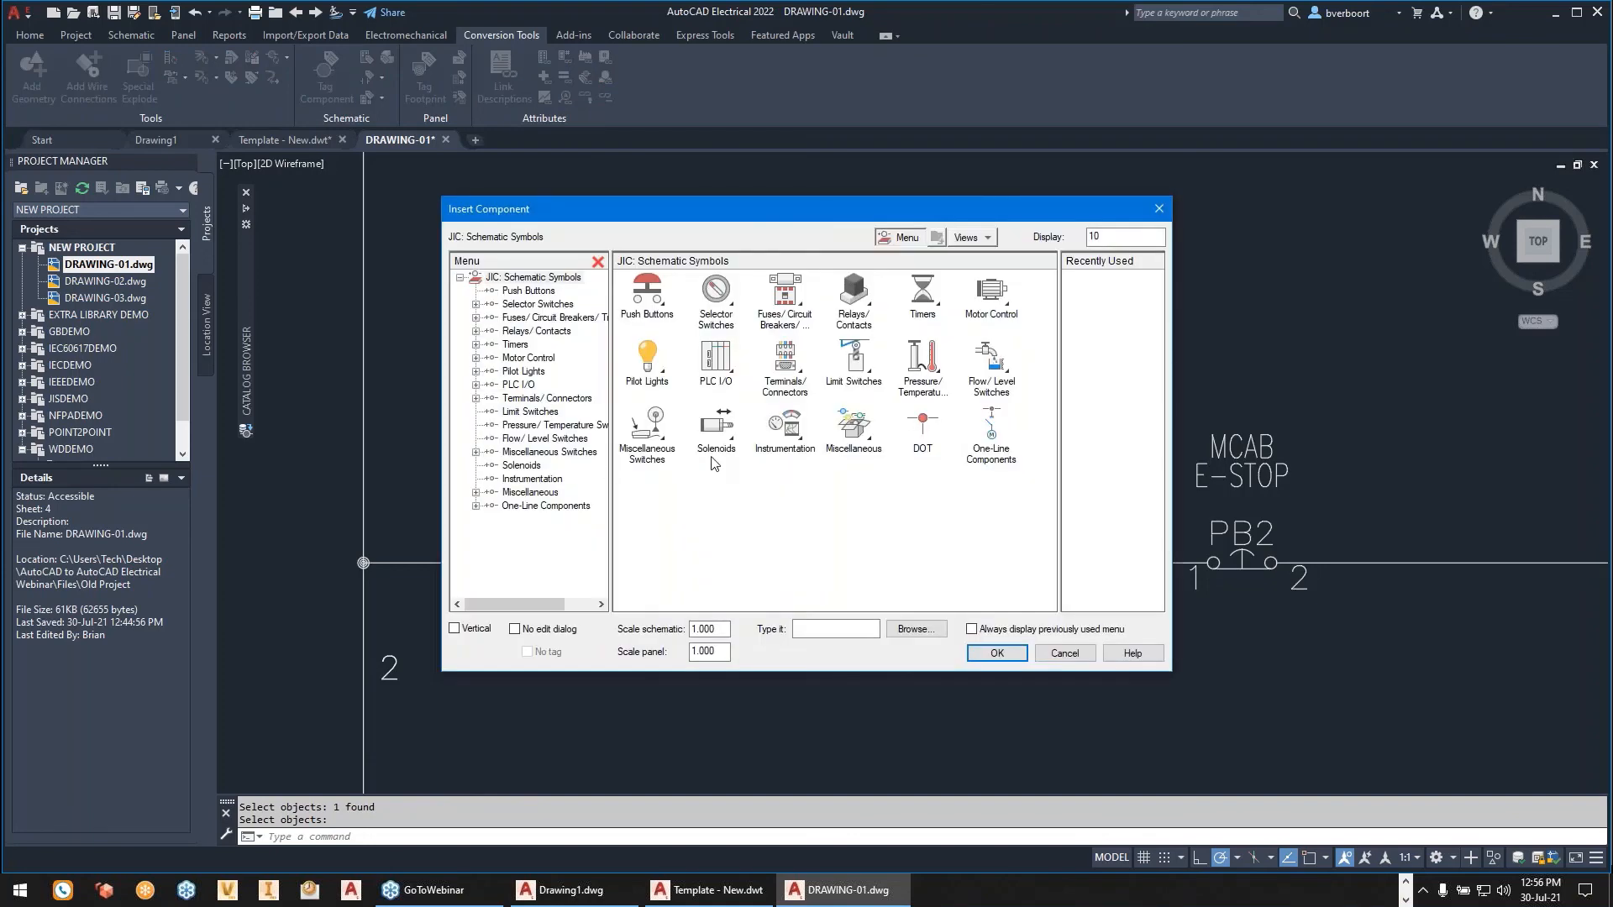
left_click(655, 305)
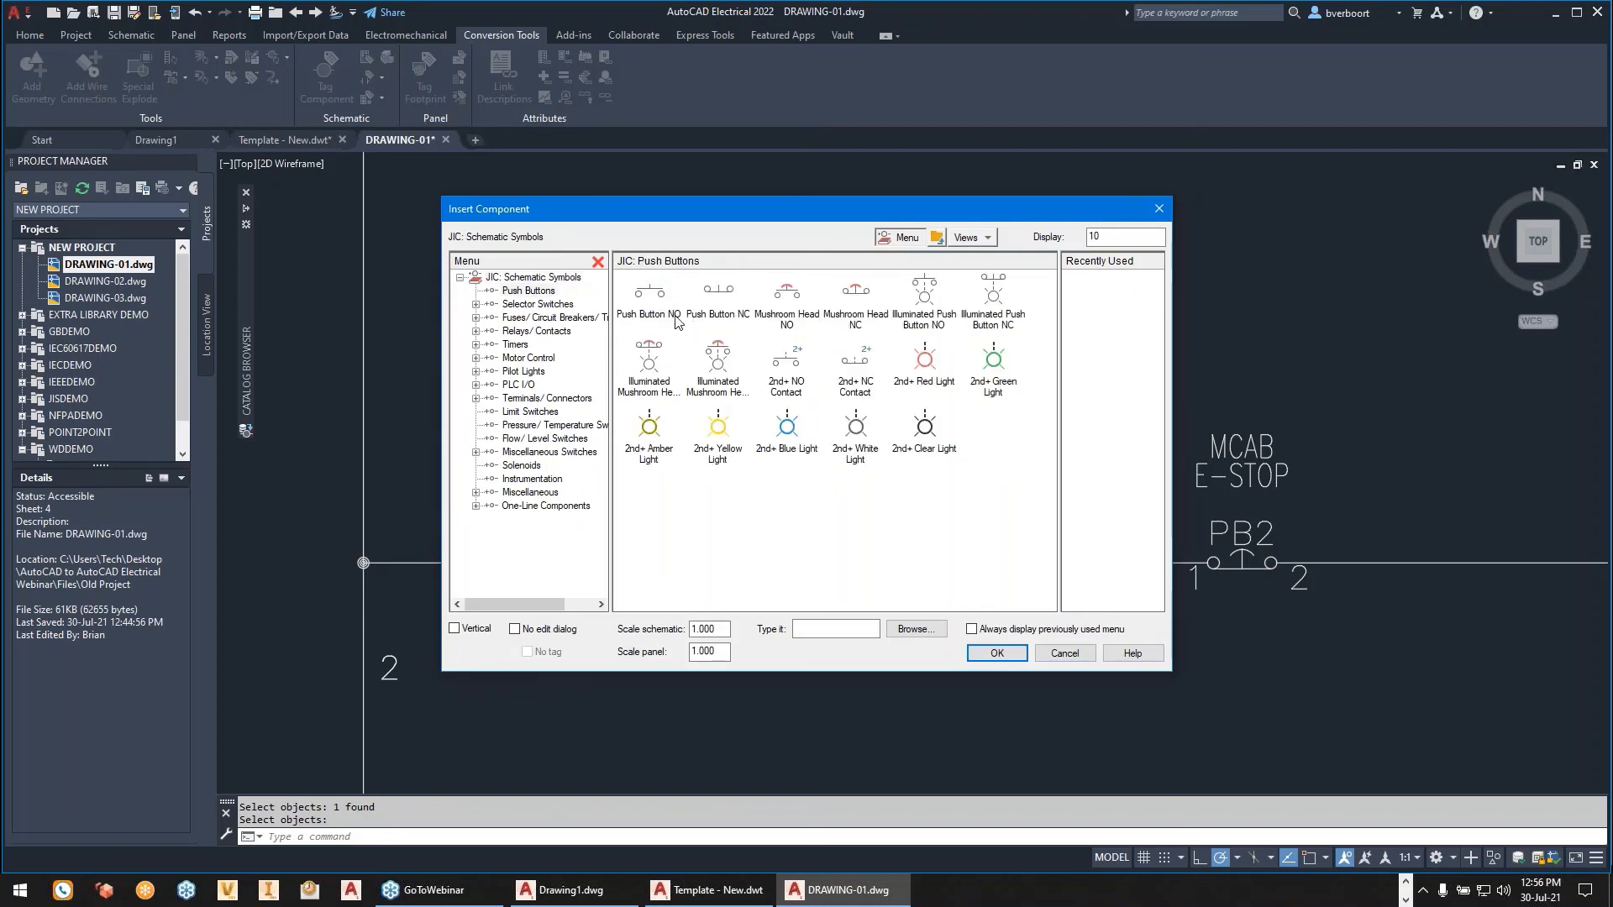
left_click(666, 313)
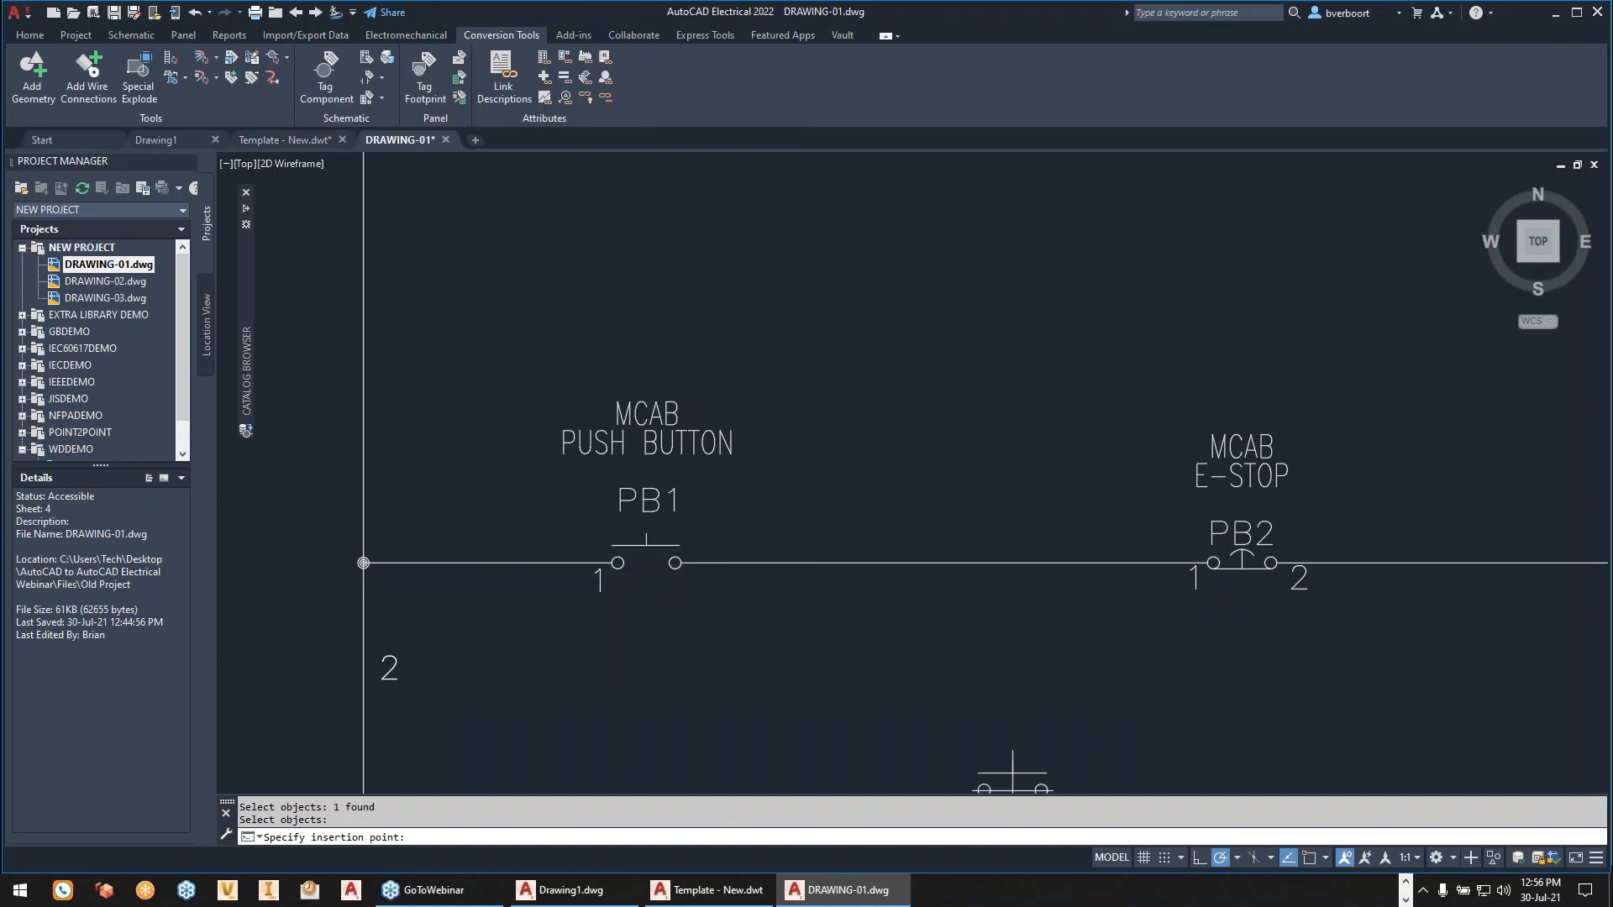
left_click(1165, 857)
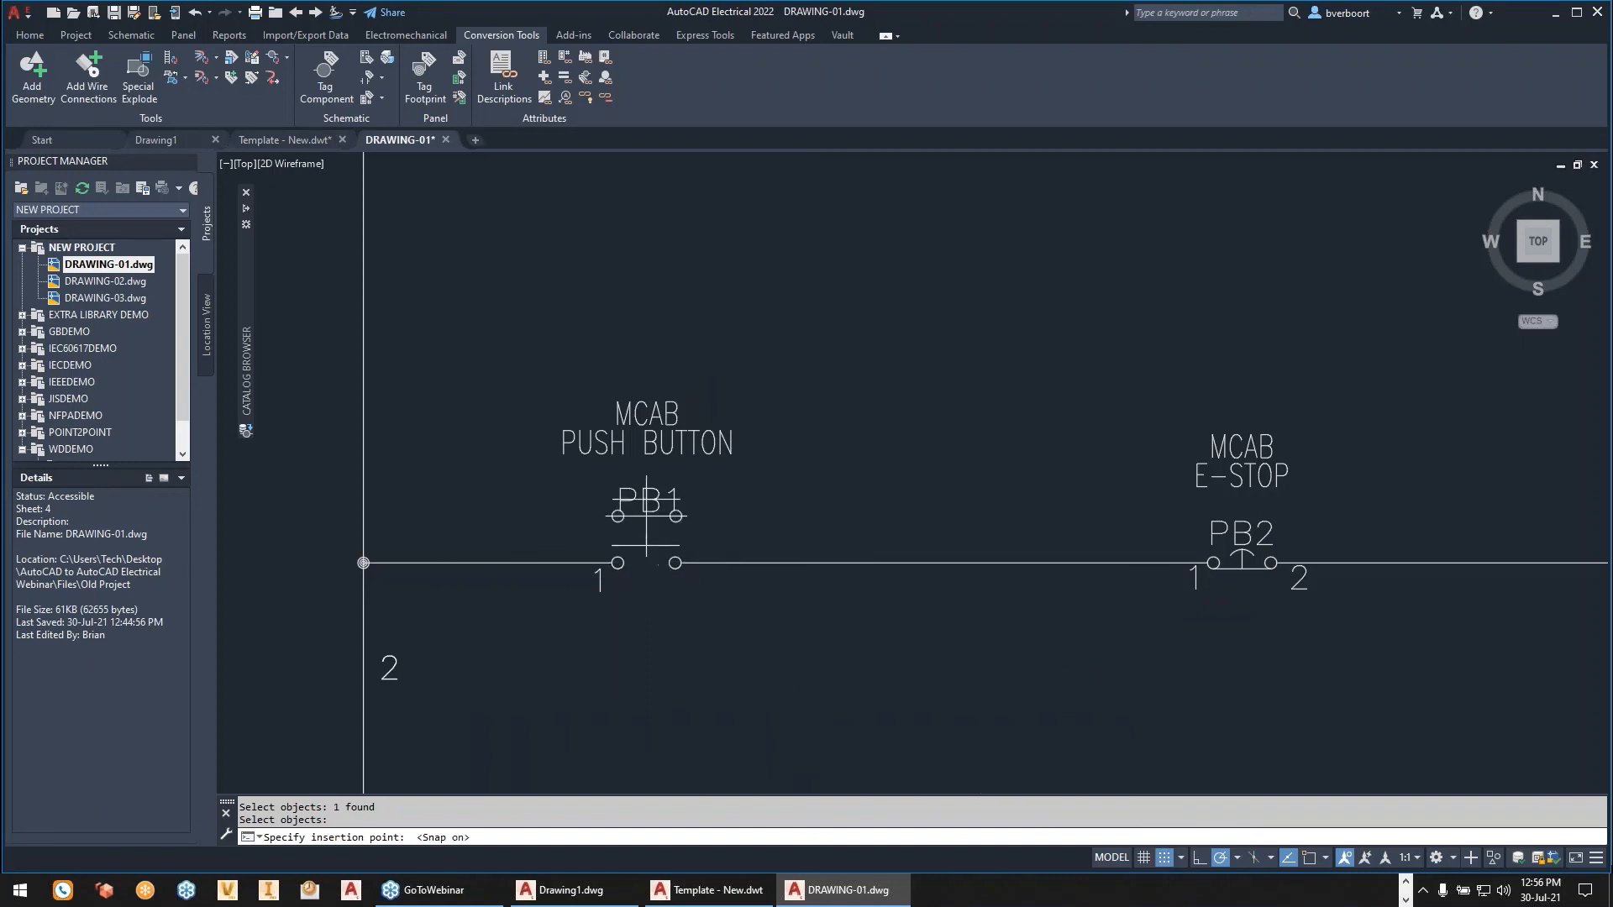
left_click(646, 545)
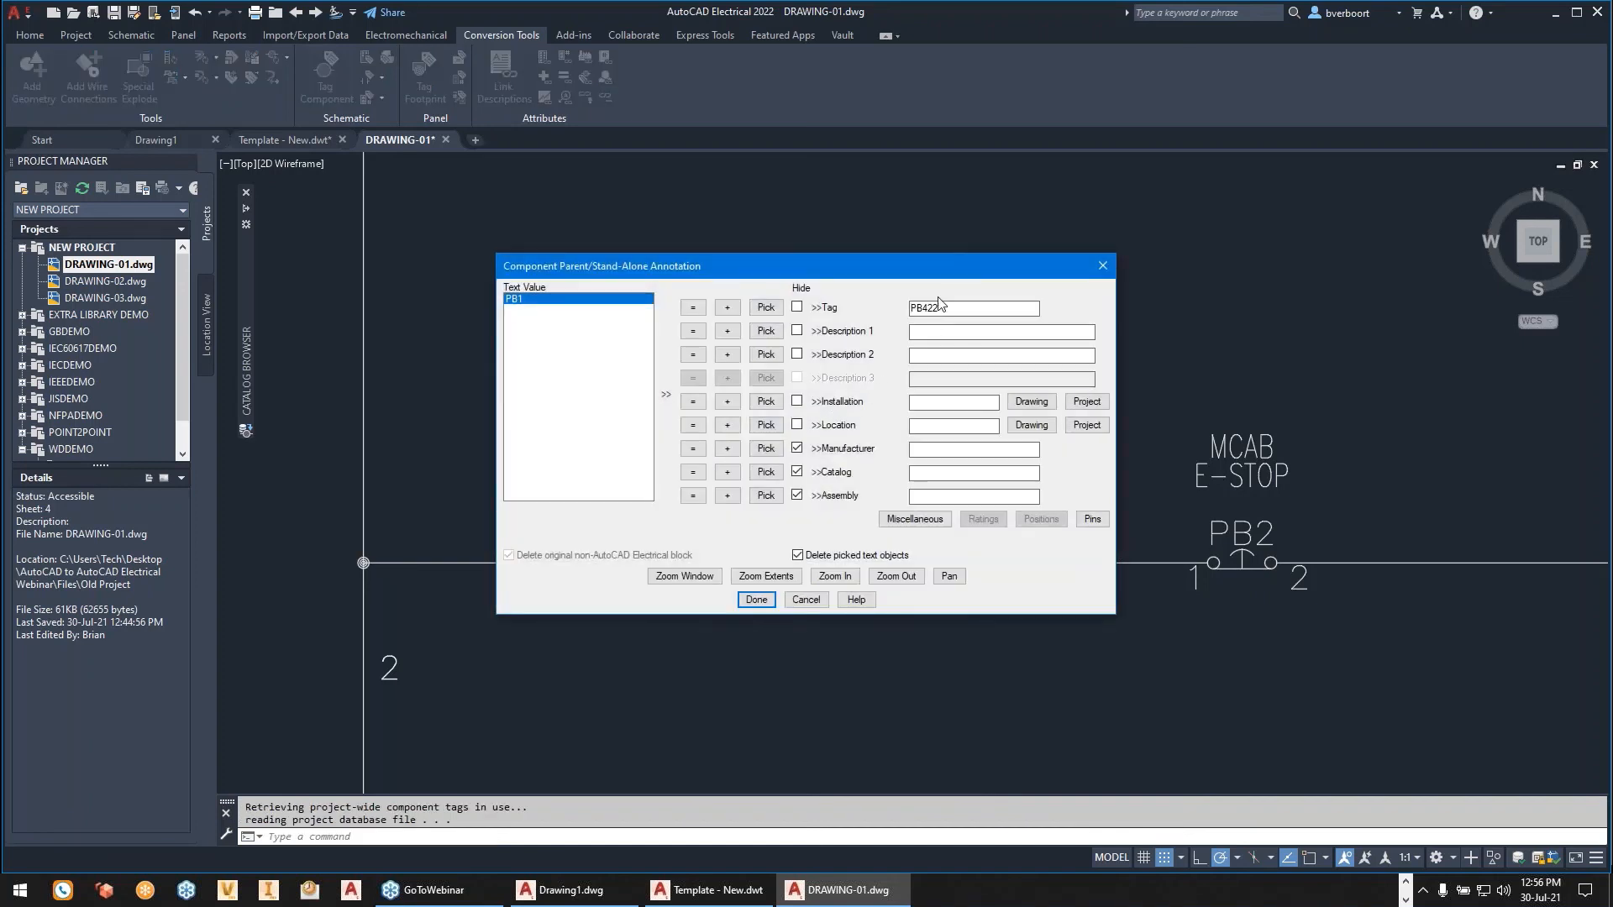
- Annotate the push button with tag PB1, description PUSHBUTTON and the project location MCAB, and accept the annotation
left_click_drag(958, 311, 897, 318)
type("PB1")
left_click(940, 334)
type("PUSHBUTTON")
left_click(1088, 428)
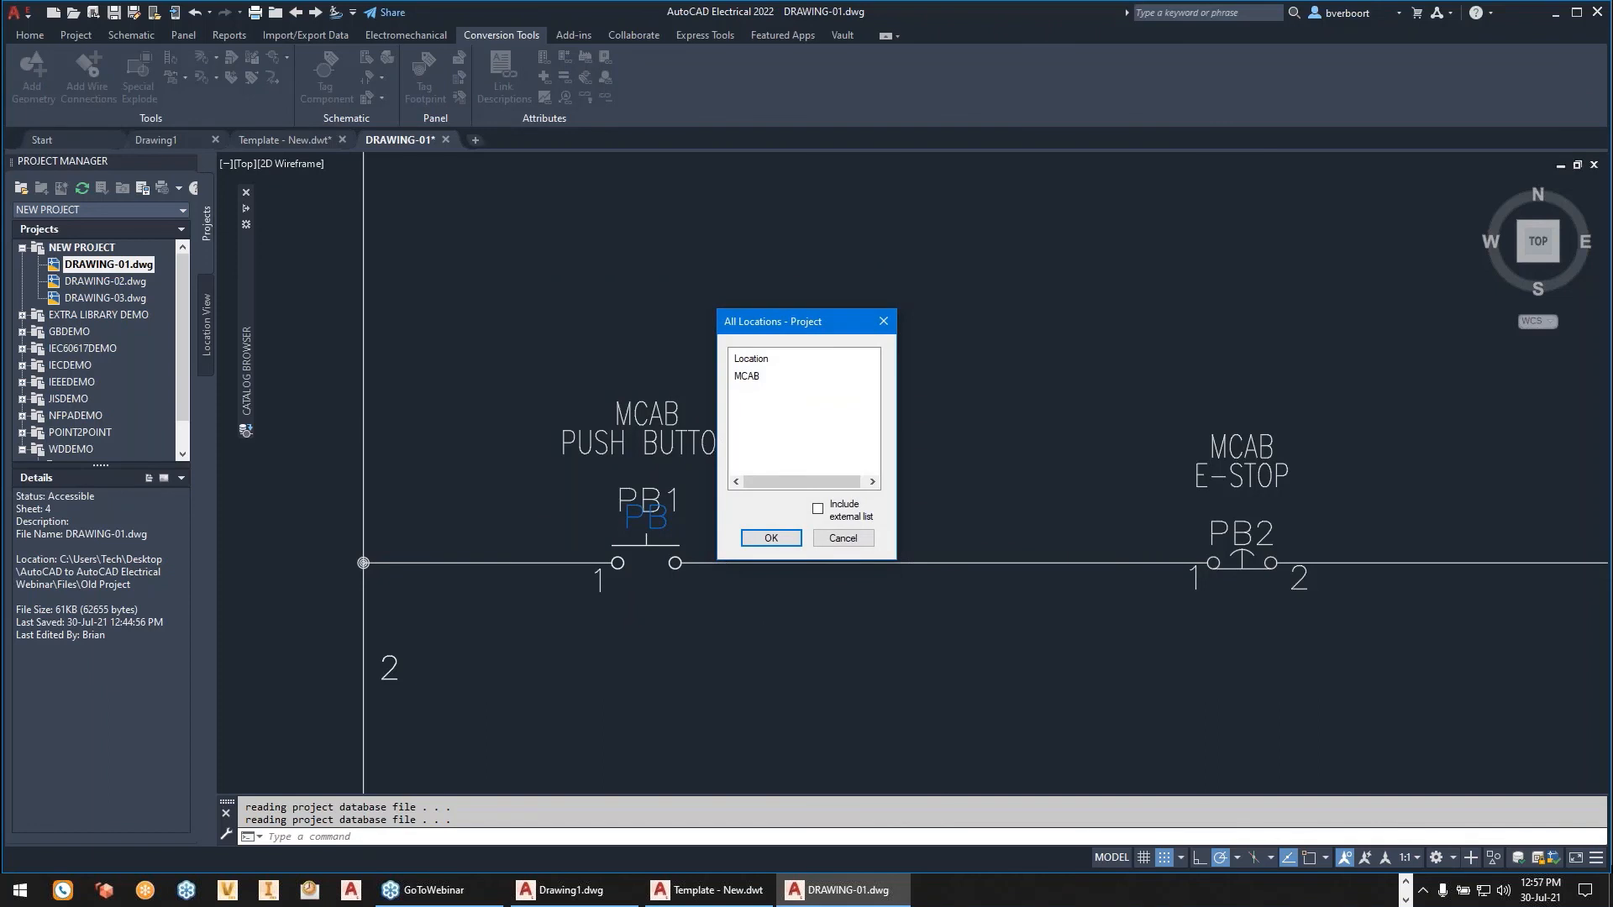
left_click(748, 376)
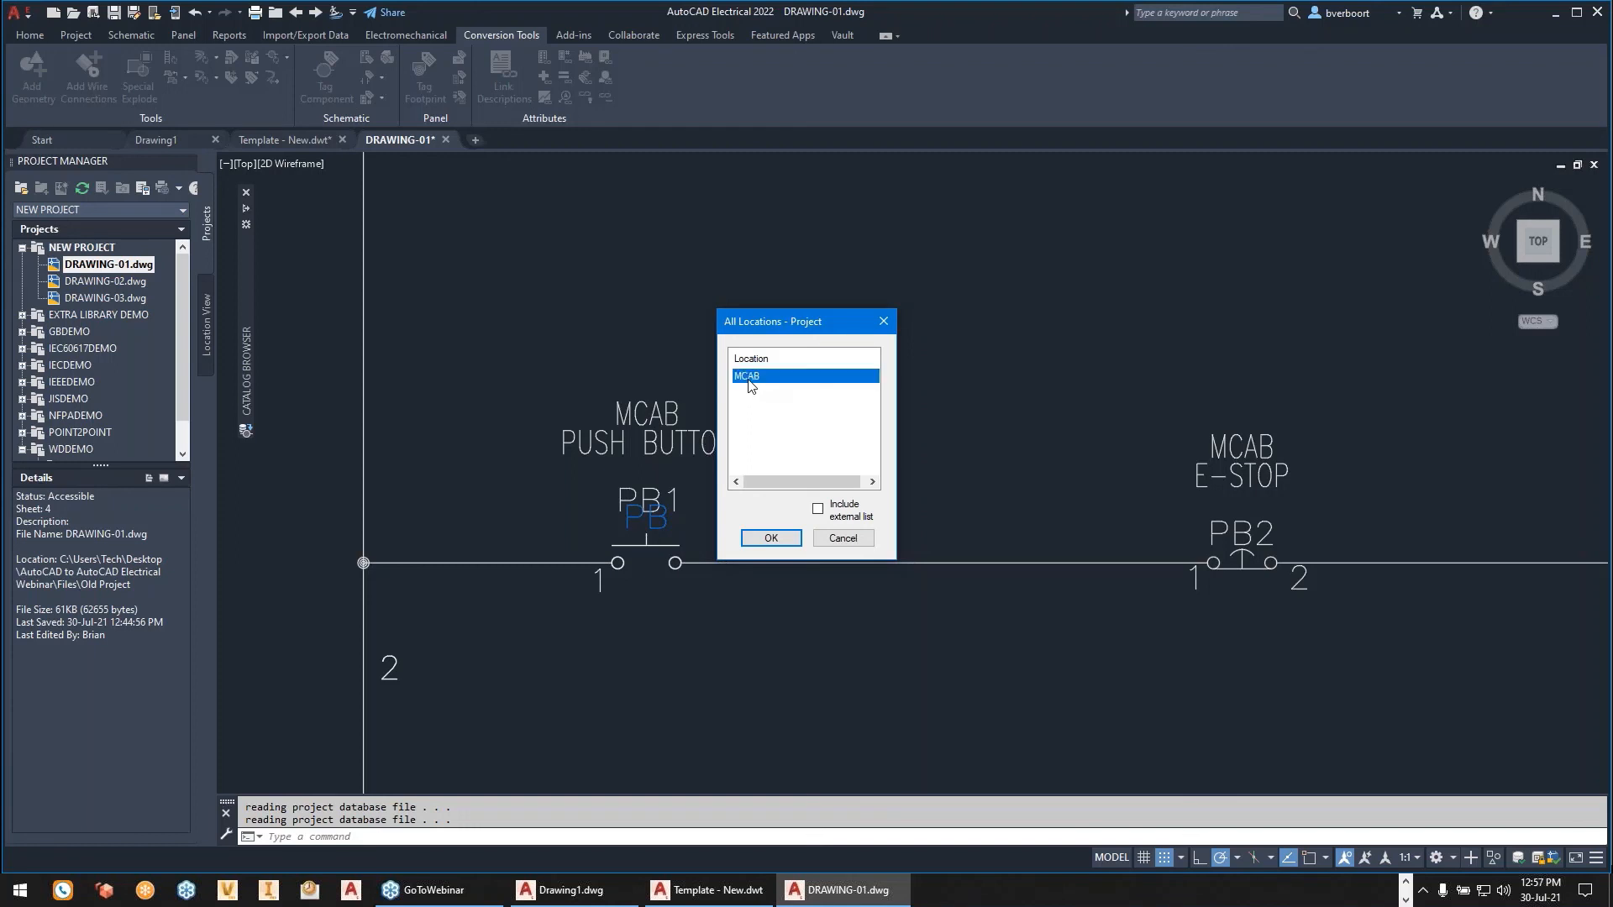
left_click(770, 538)
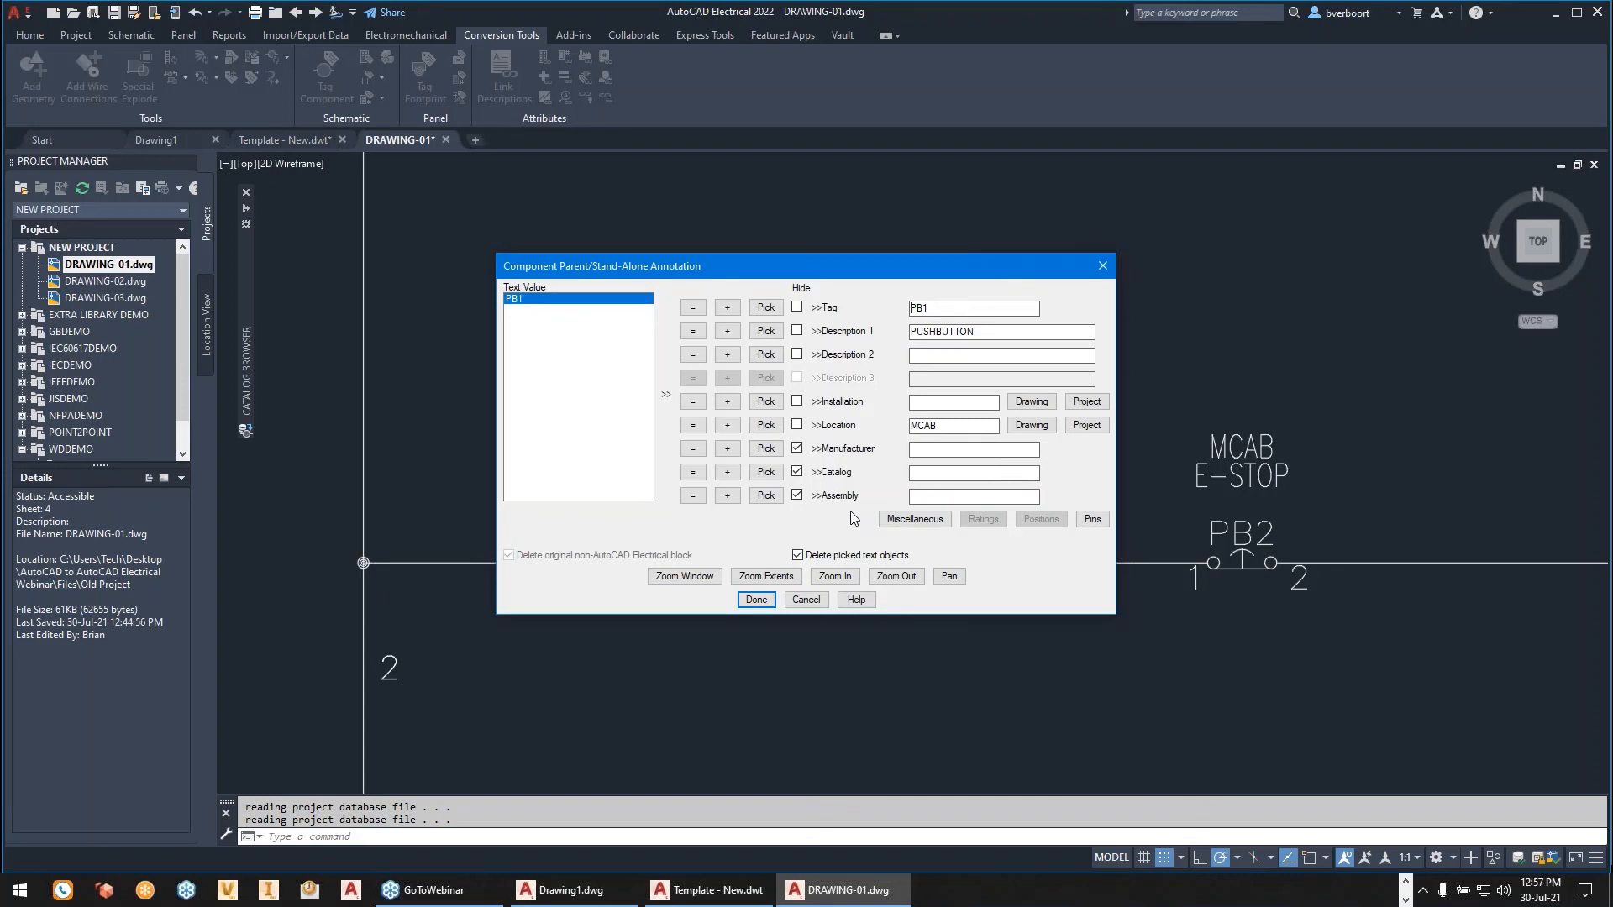
left_click(756, 599)
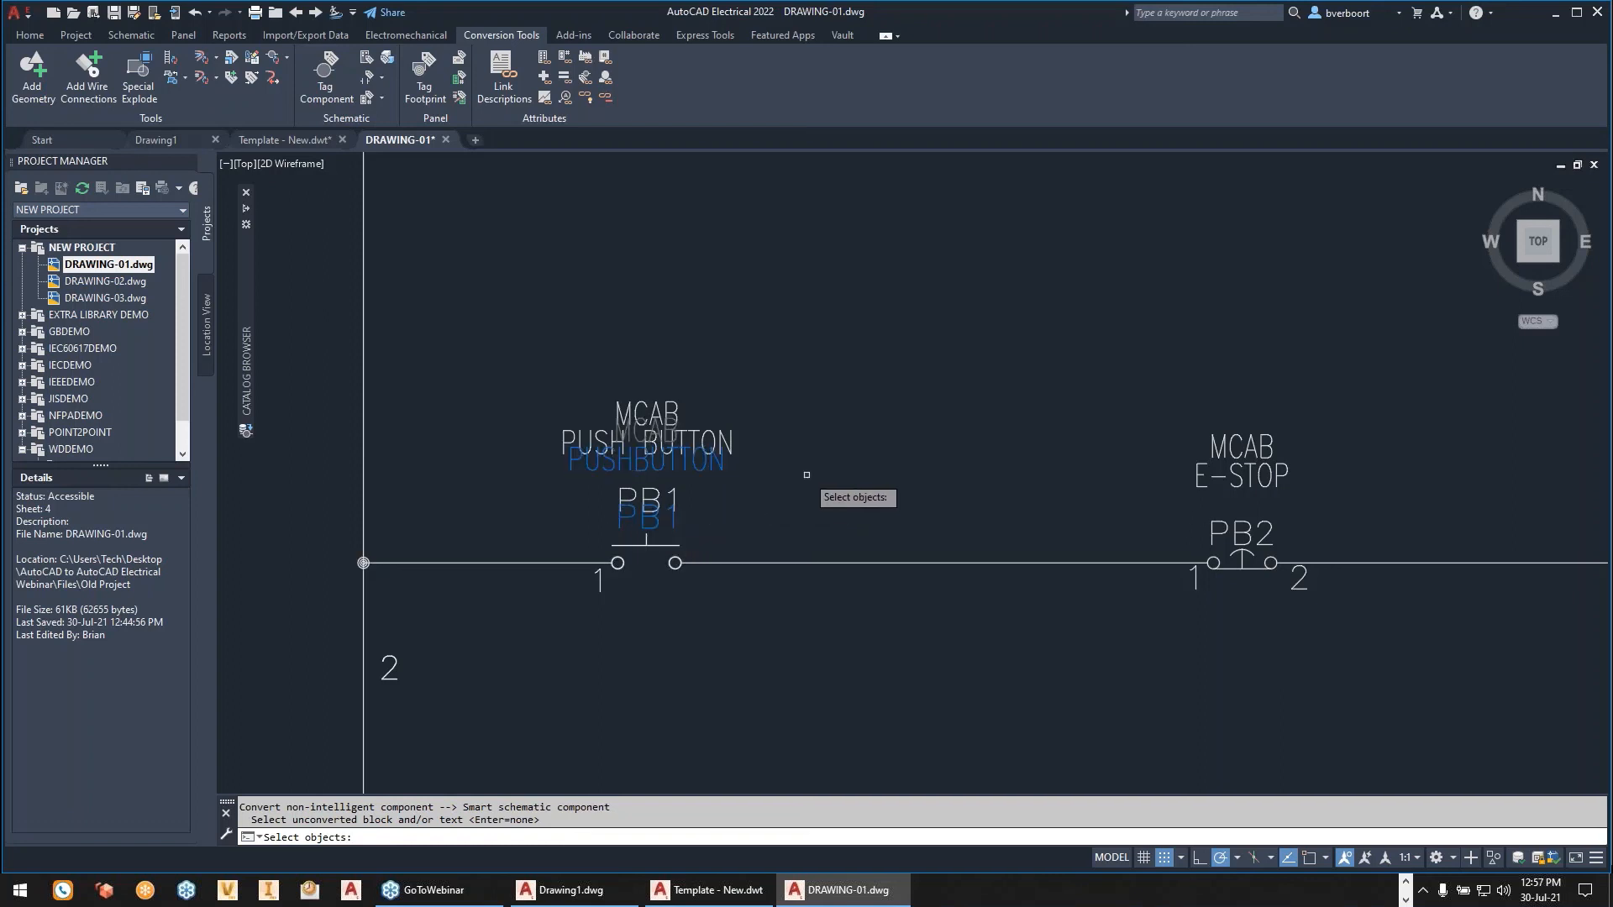
key("Return")
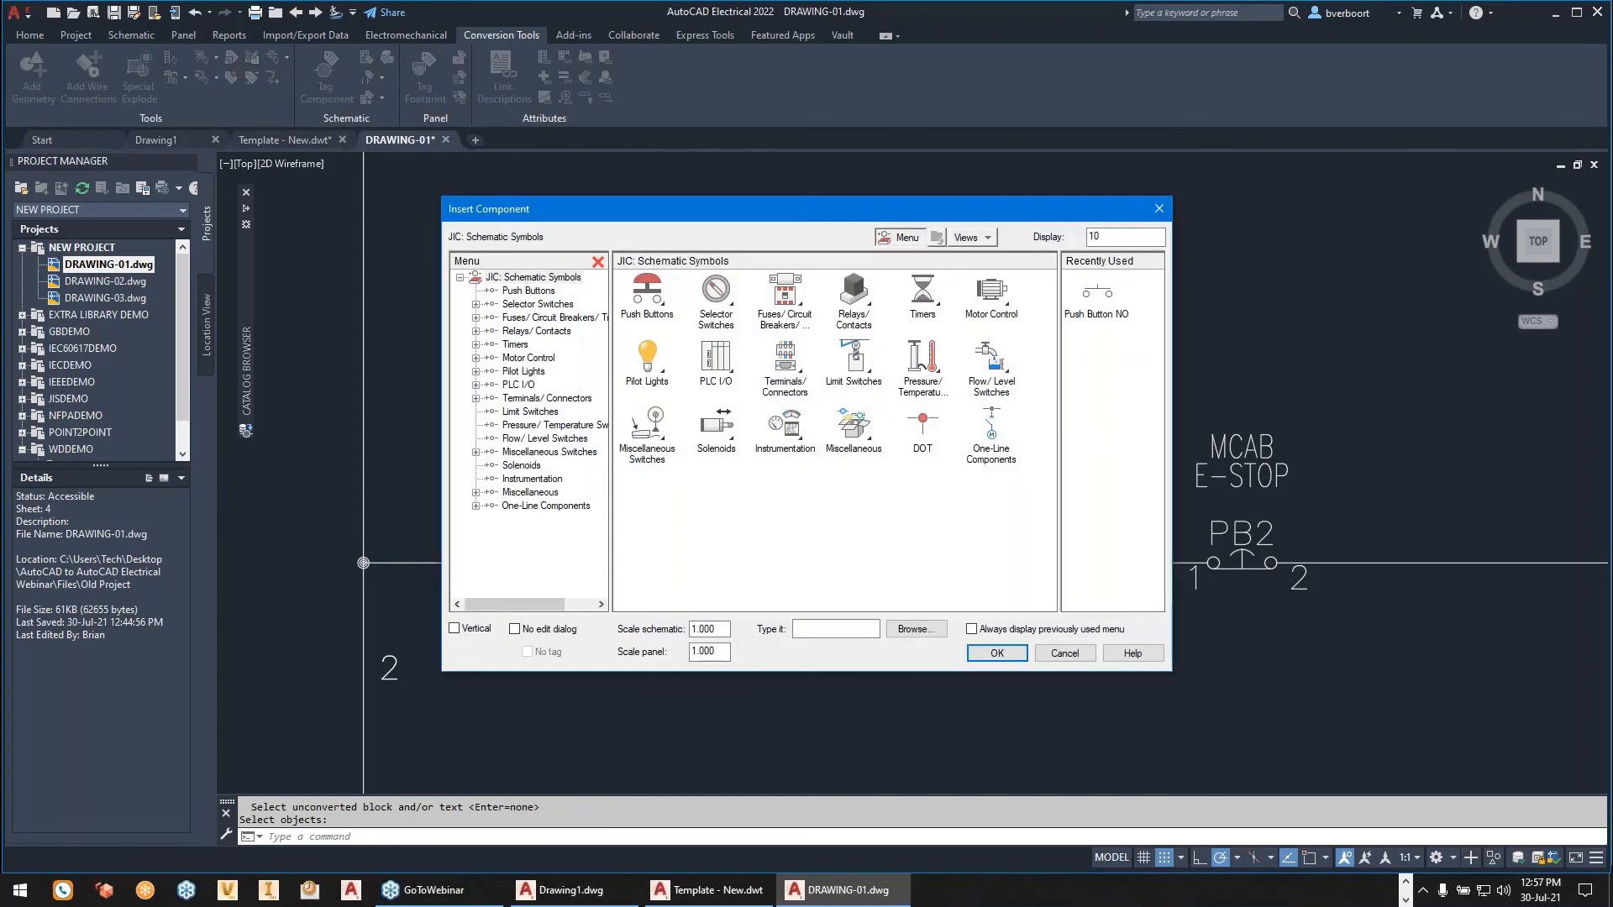
left_click(1064, 653)
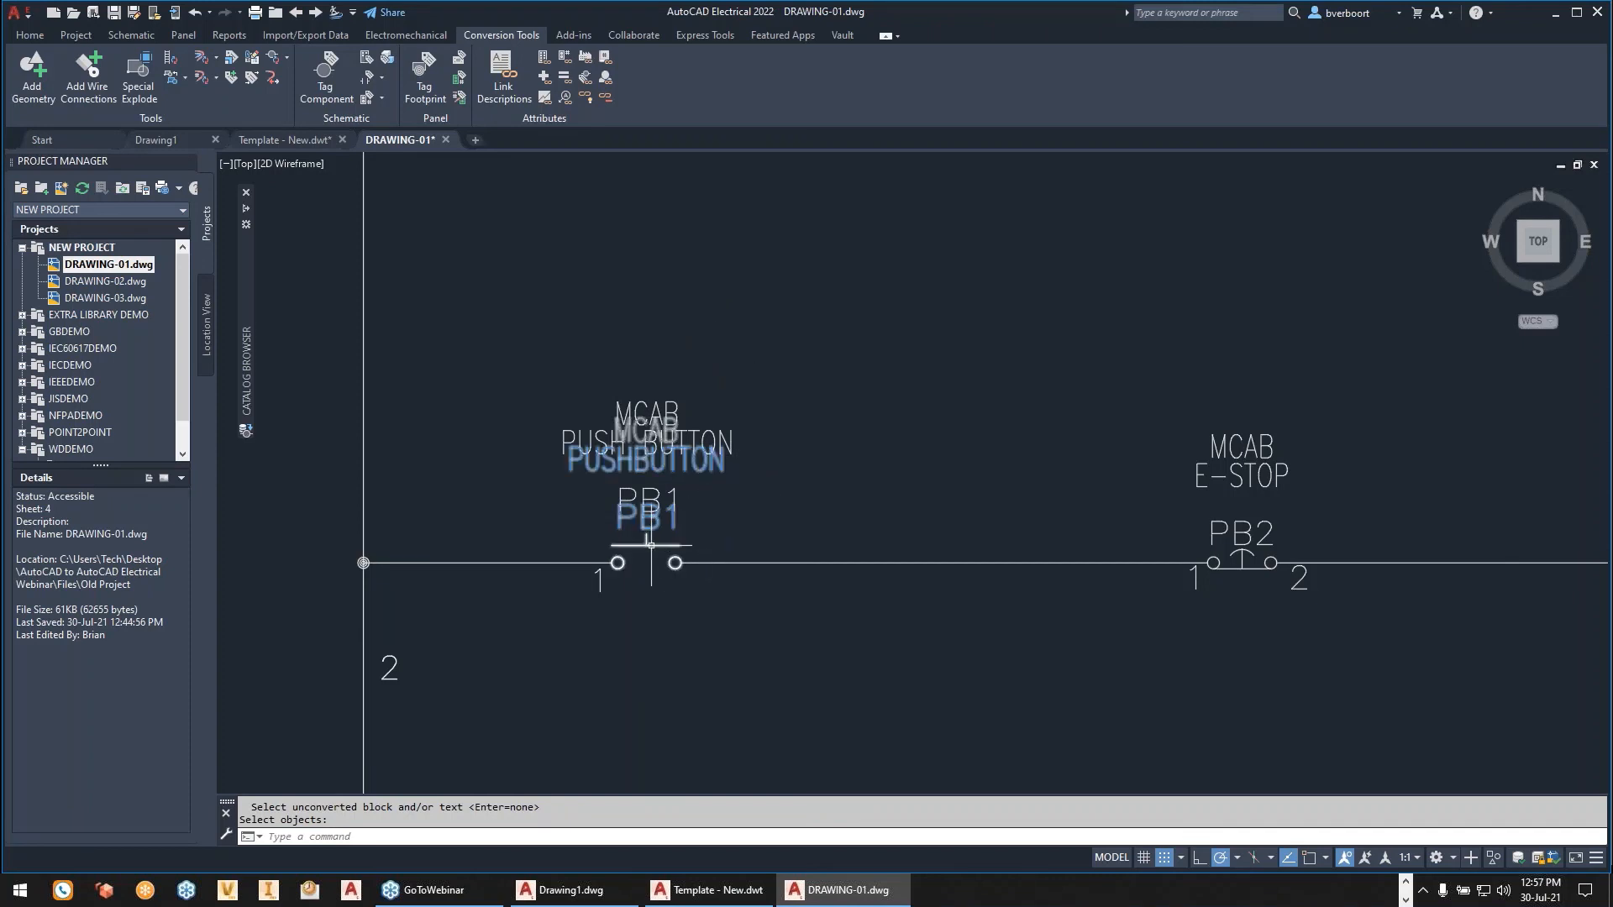
right_click(651, 545)
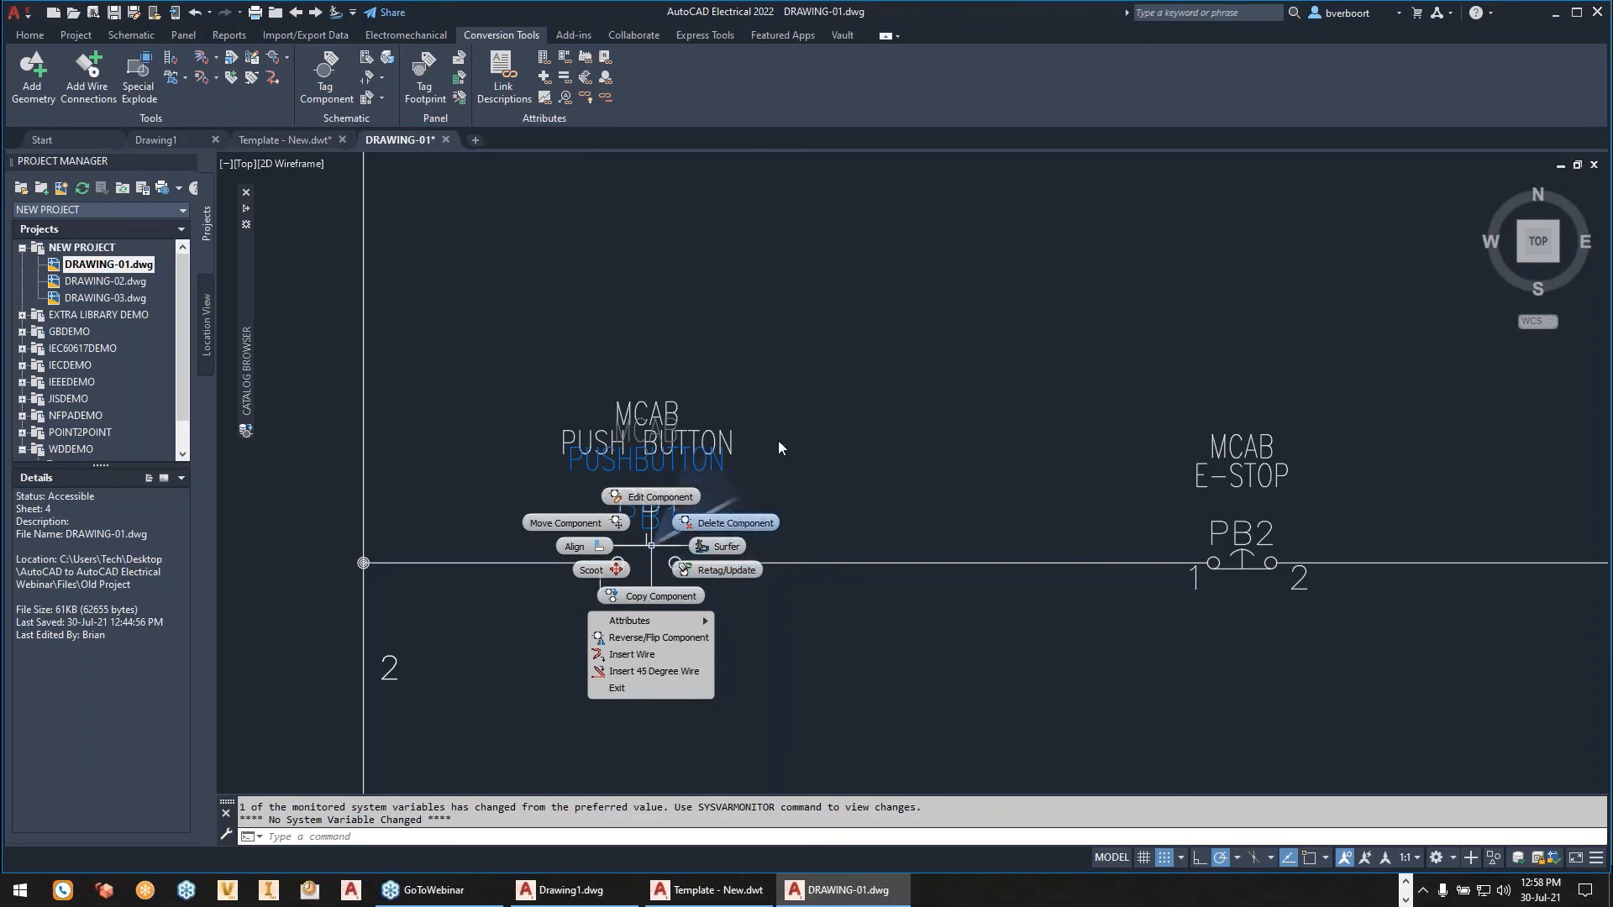
key("Escape")
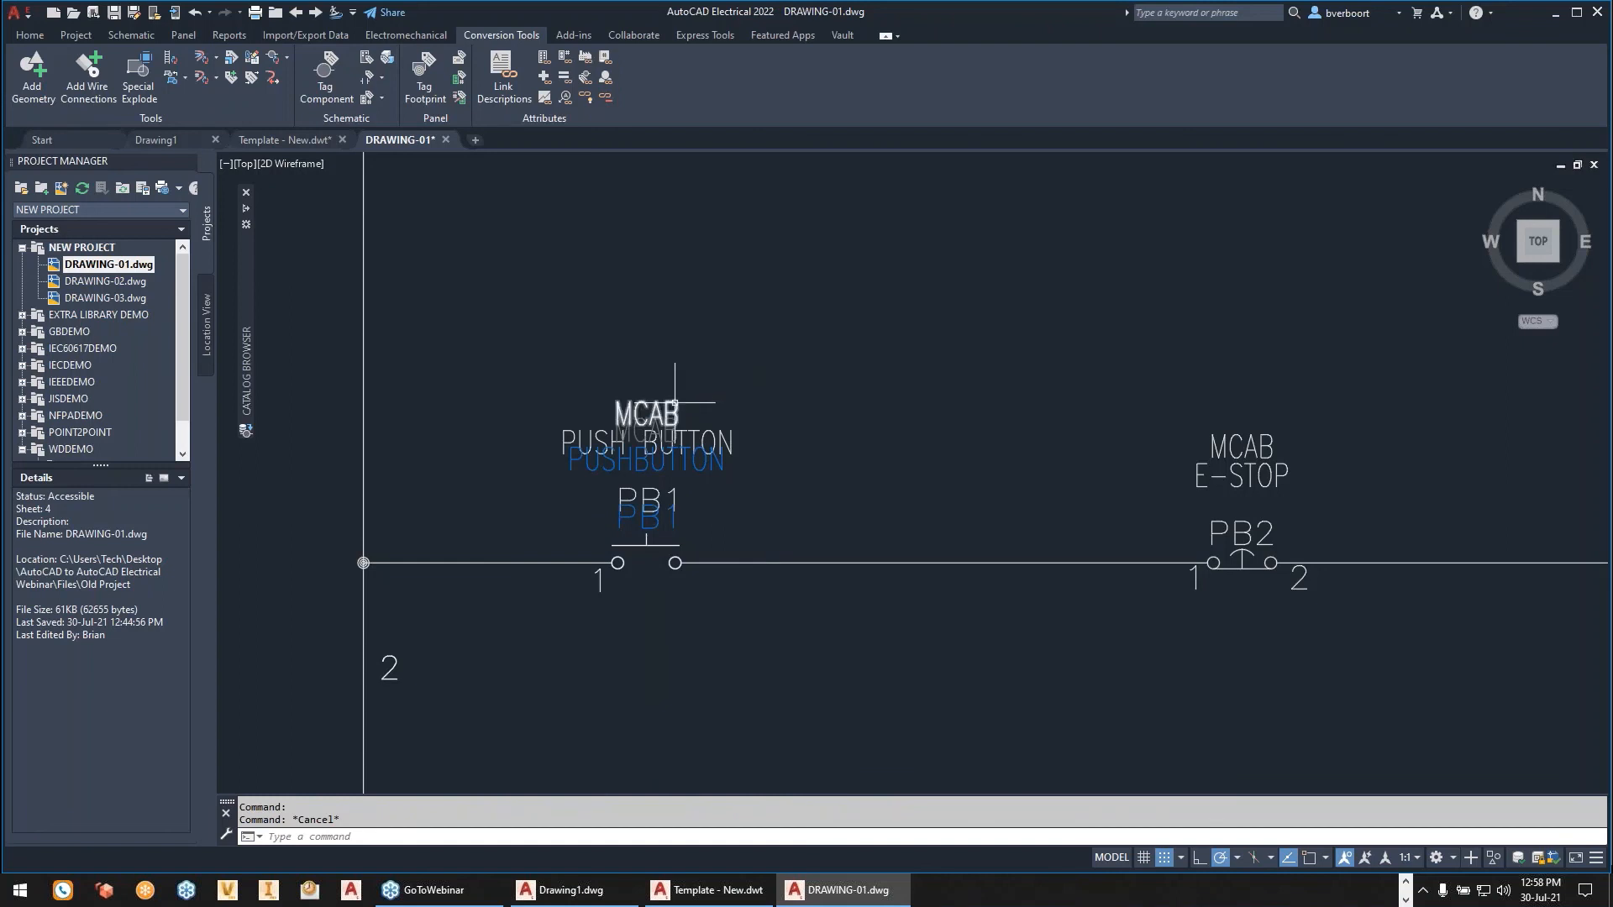
- Delete the old non-intelligent MCAB text above the PB1 push button
mouse_move(674, 403)
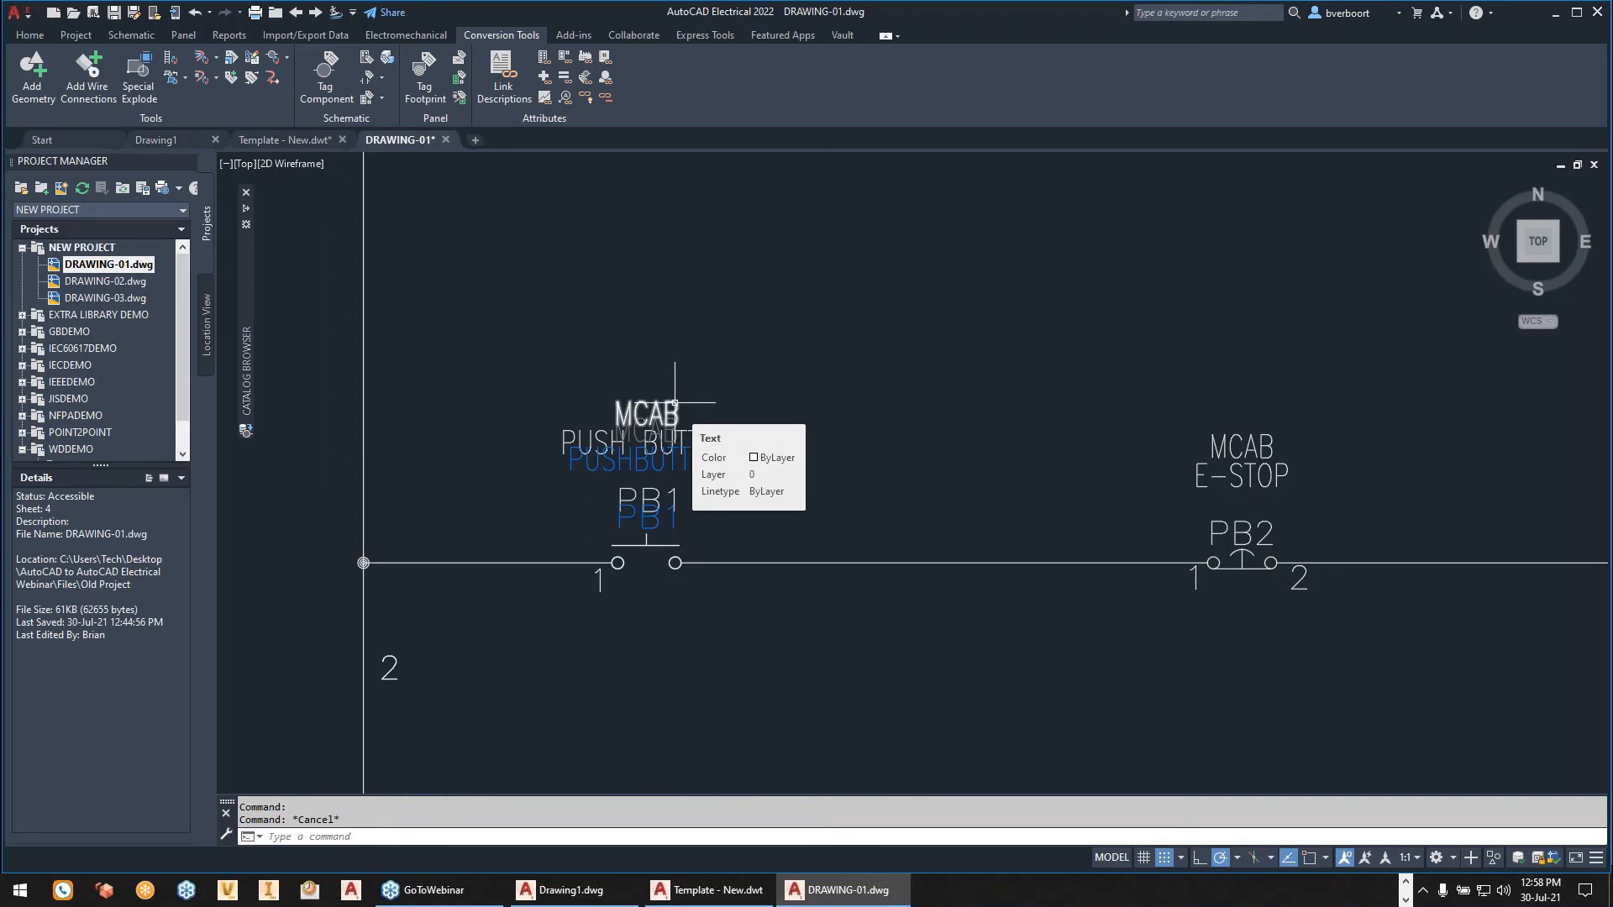
left_click(674, 403)
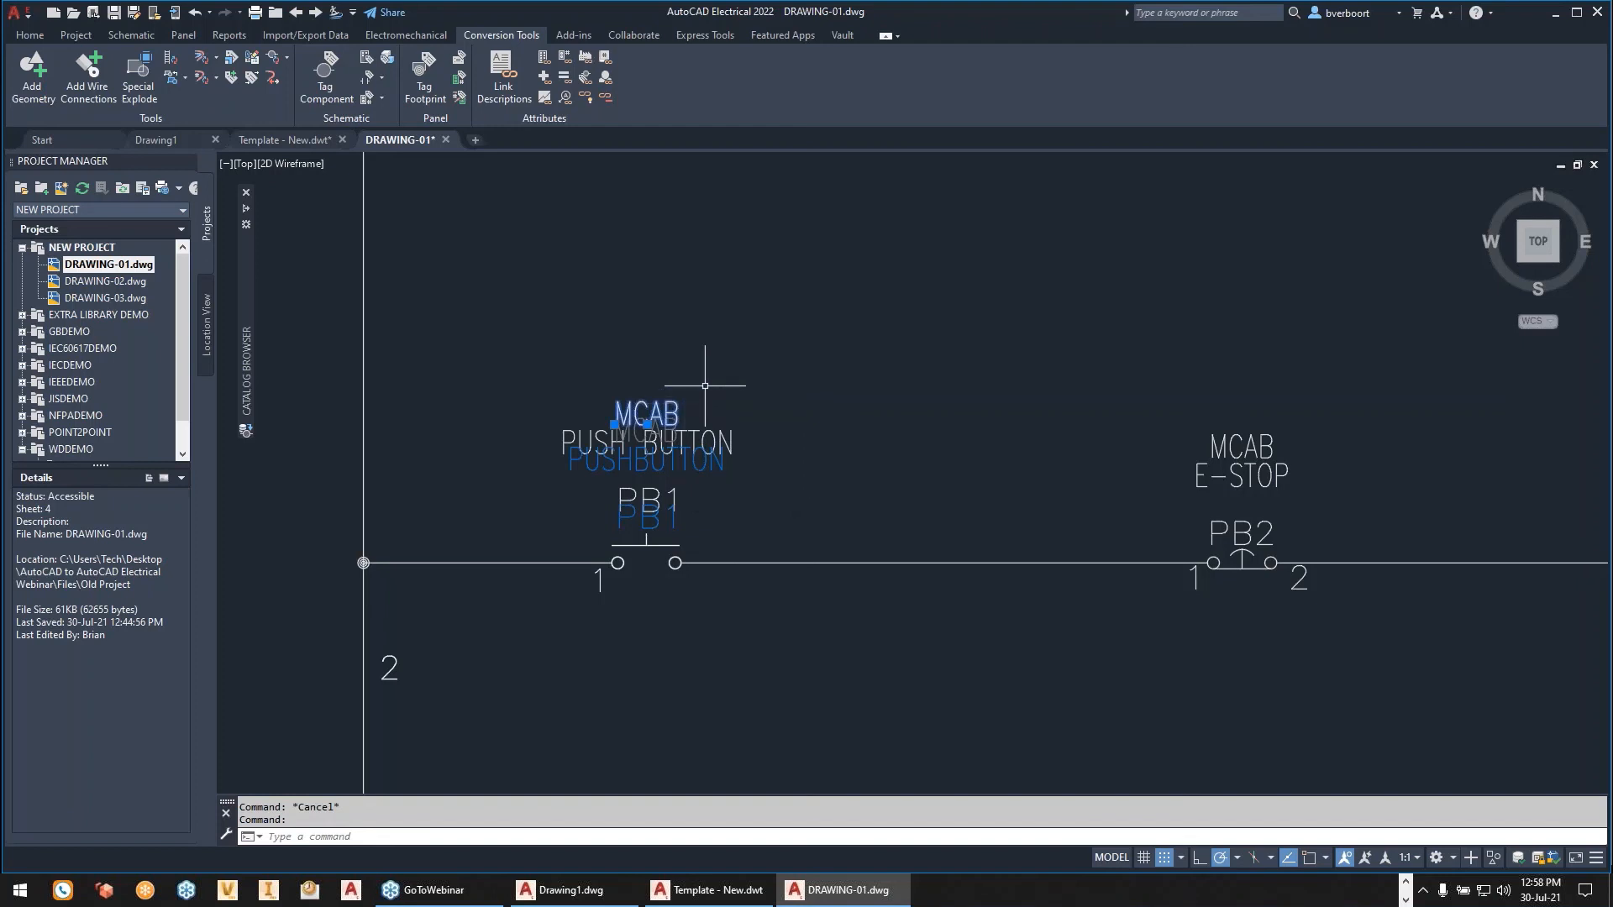
key("Delete")
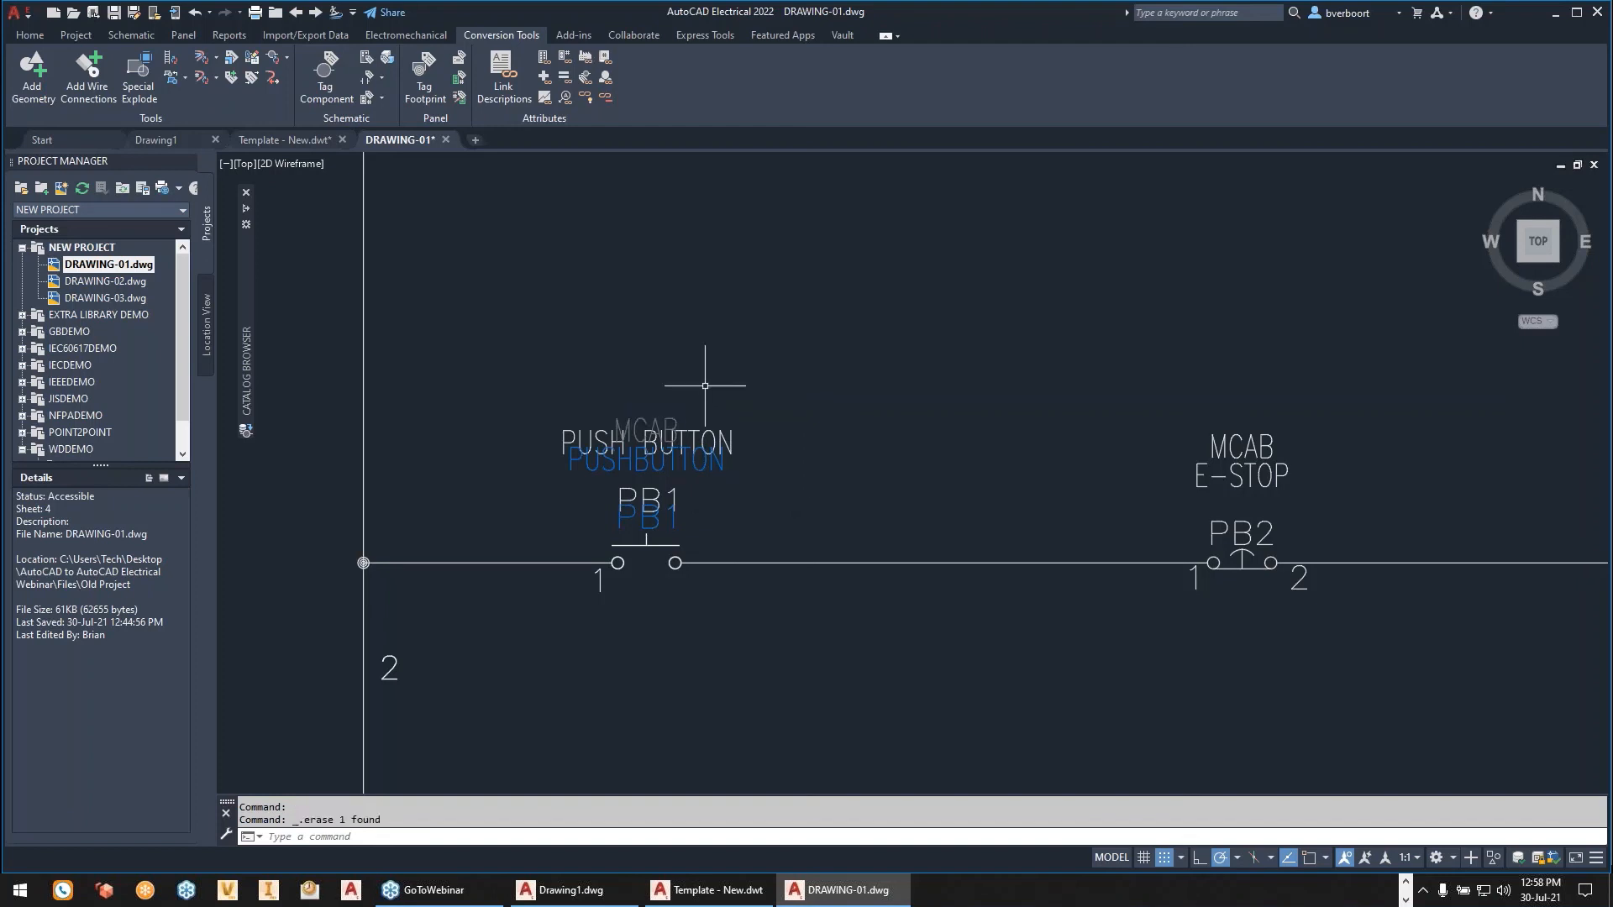
key("Escape")
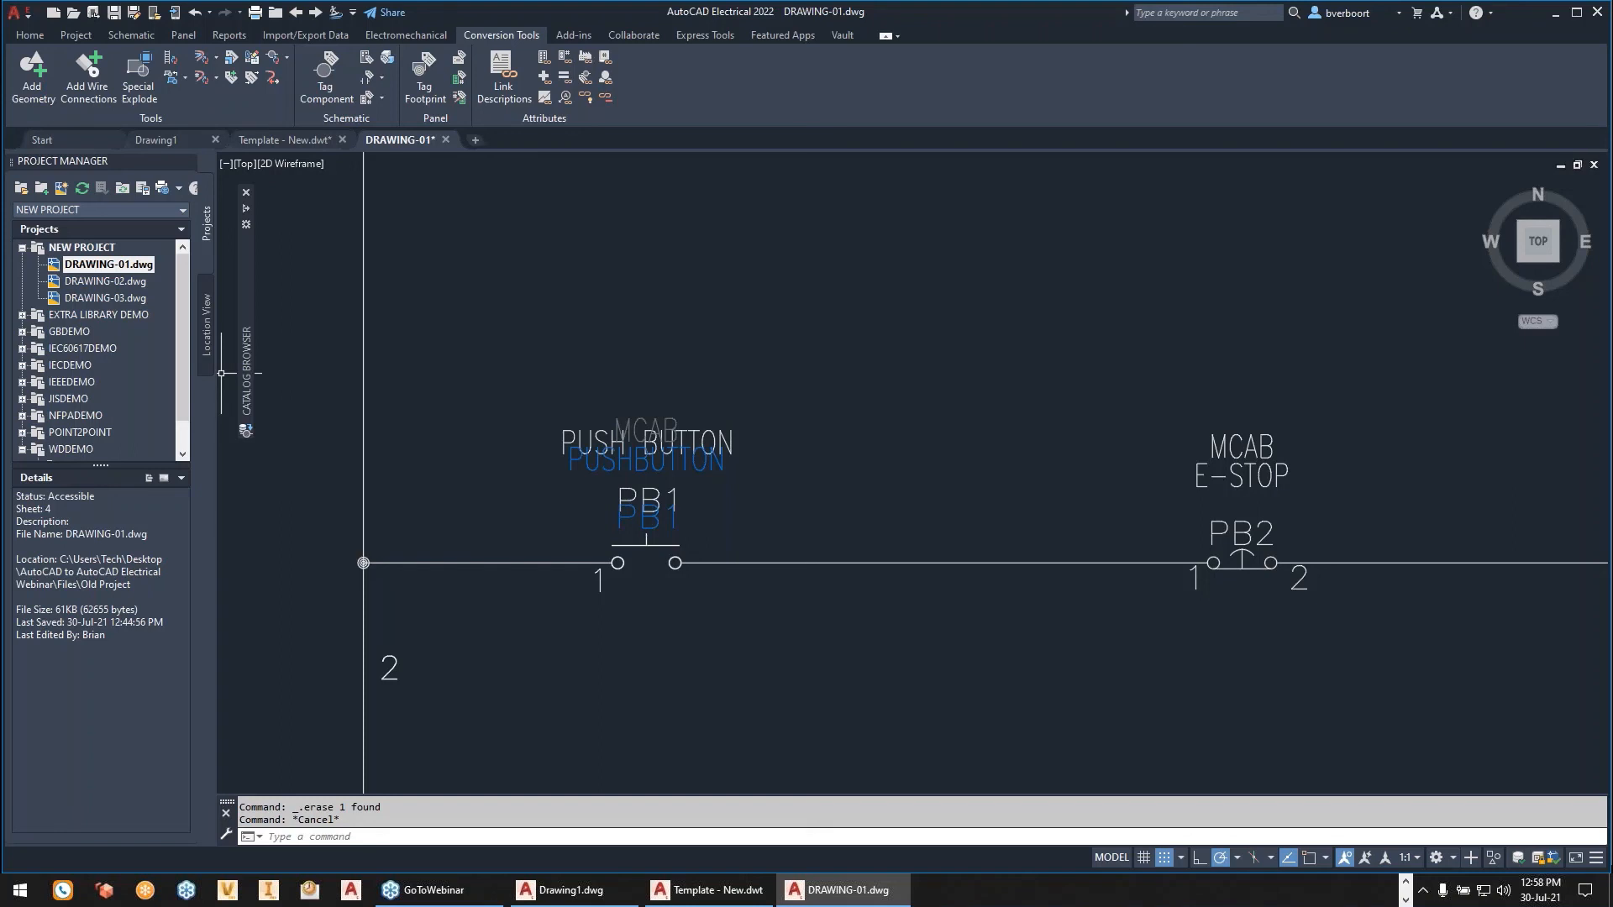
- Edit the converted PB1 component and assign AB catalog part 800H-BR6B as its multiple catalog entry with sequential code 01
right_click(633, 504)
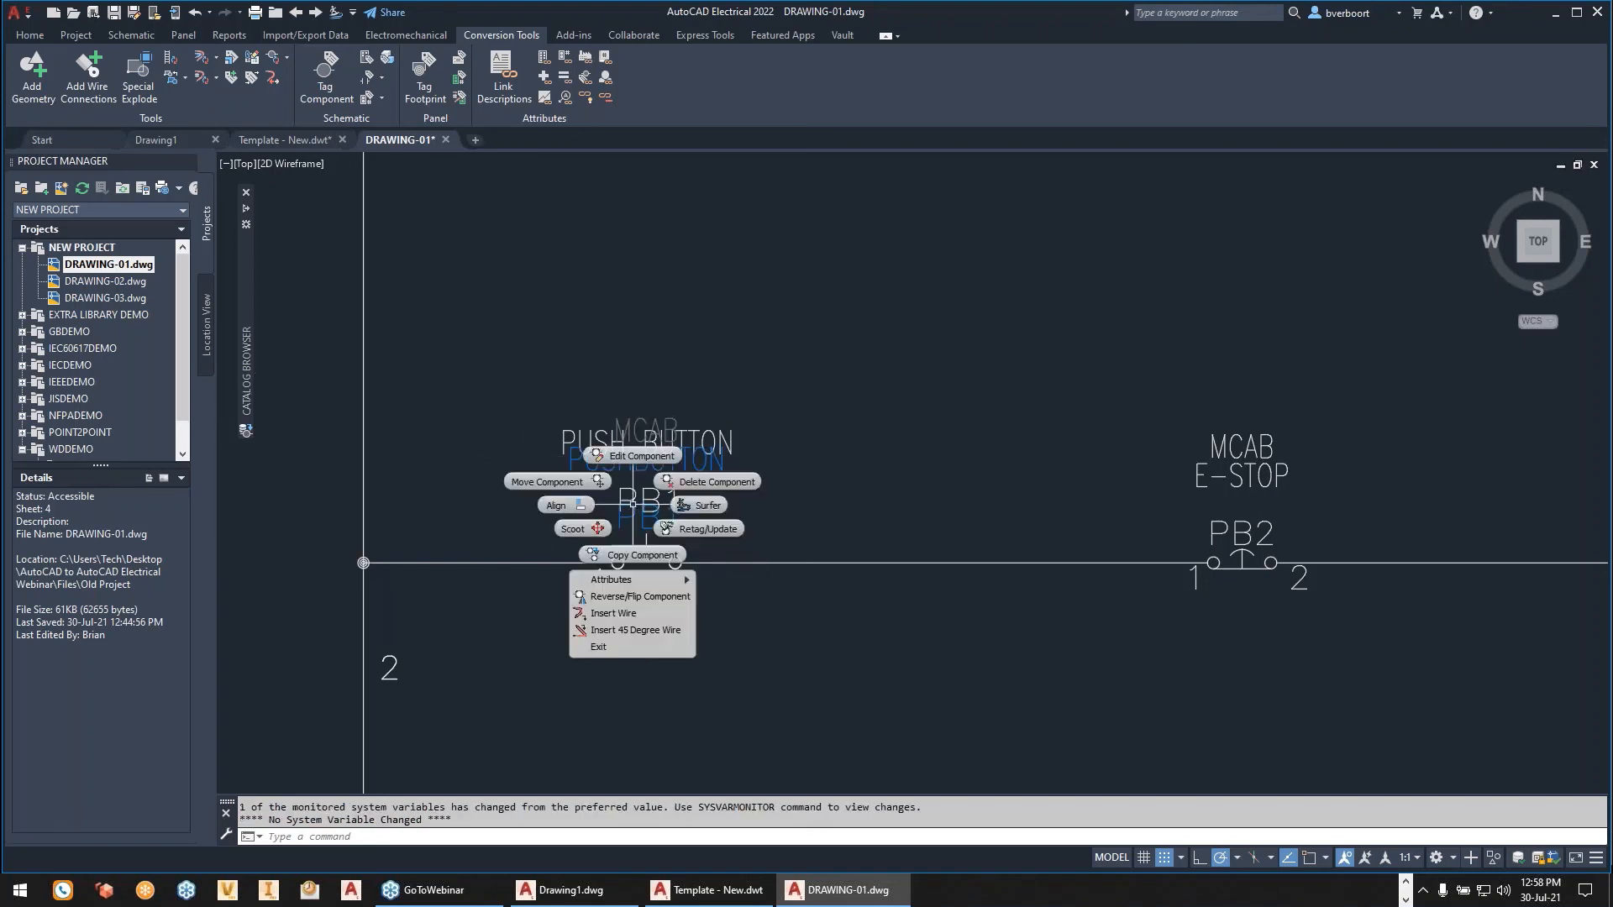
left_click(638, 456)
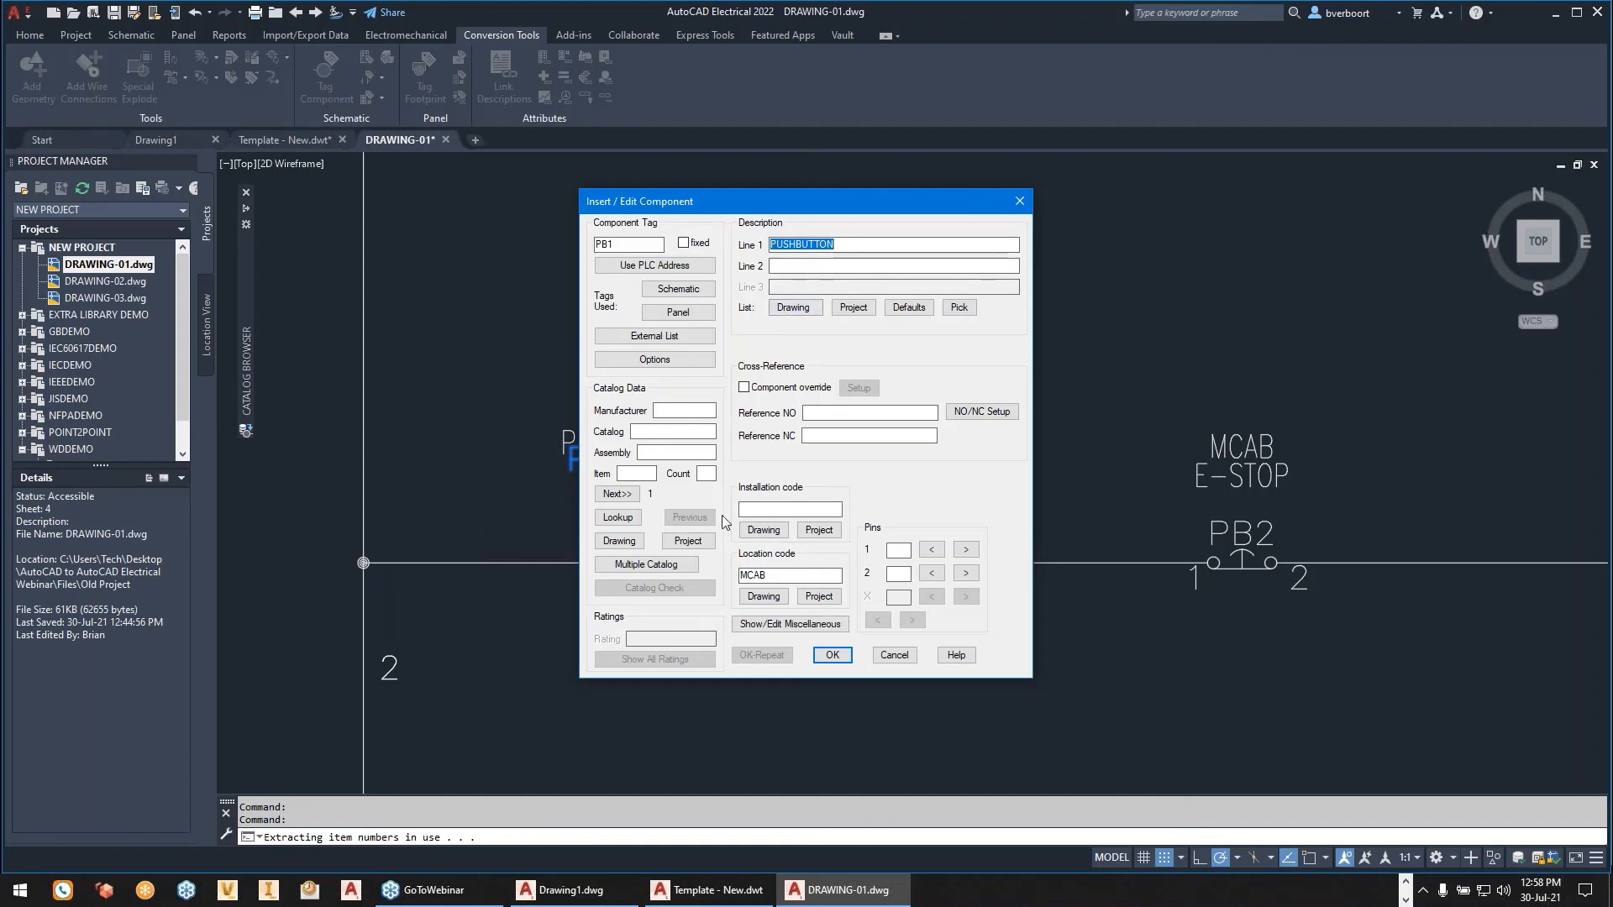
left_click(656, 566)
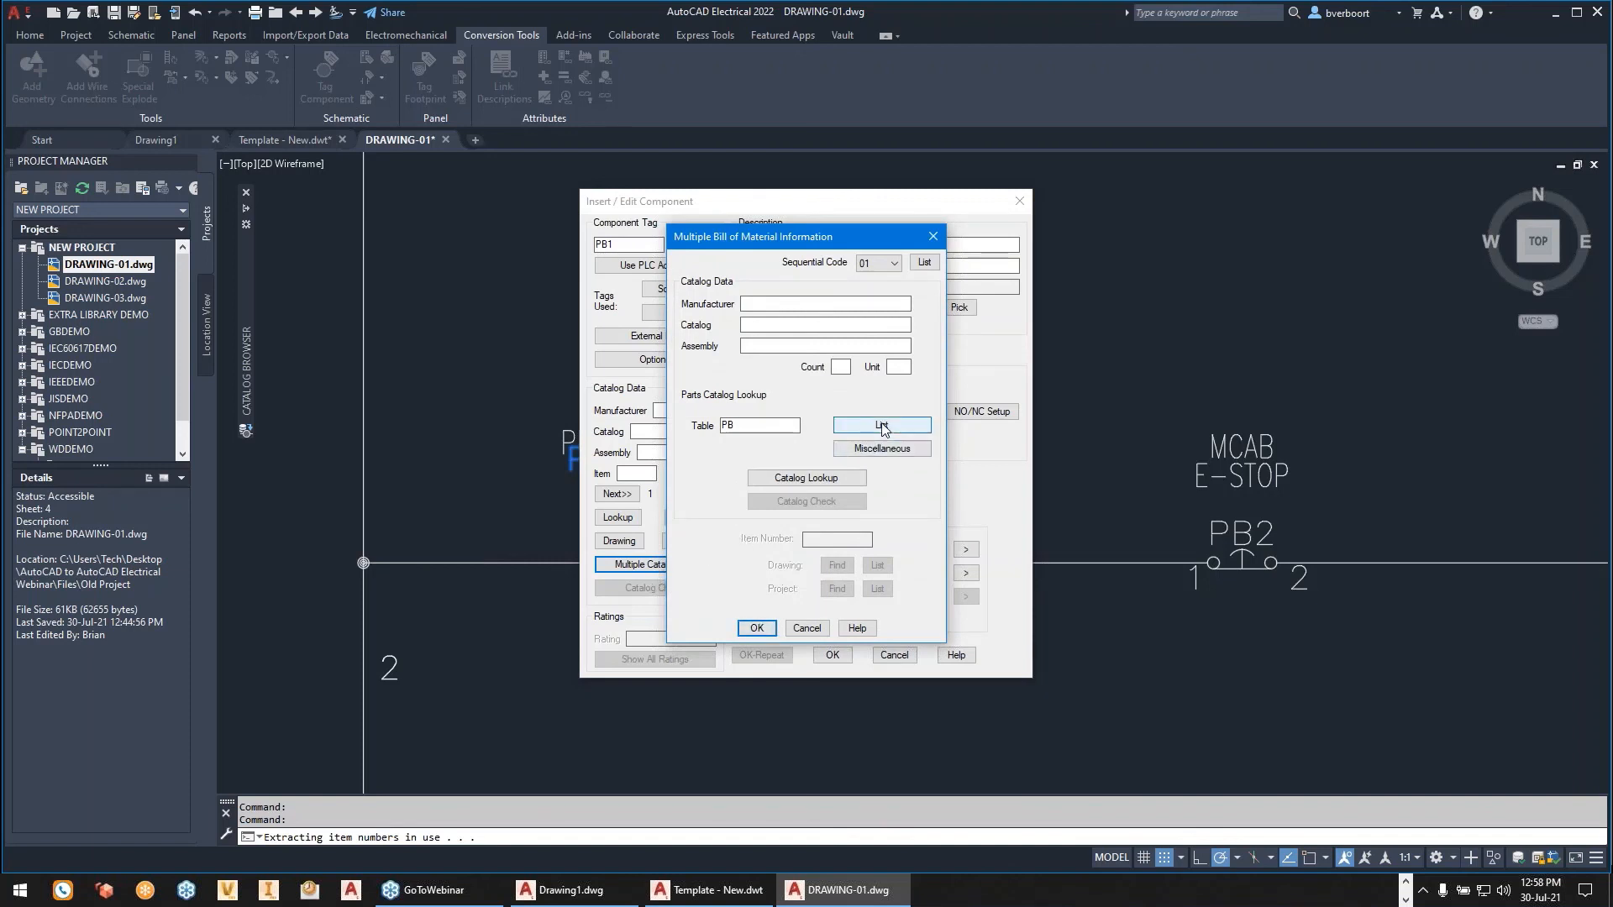
left_click(802, 478)
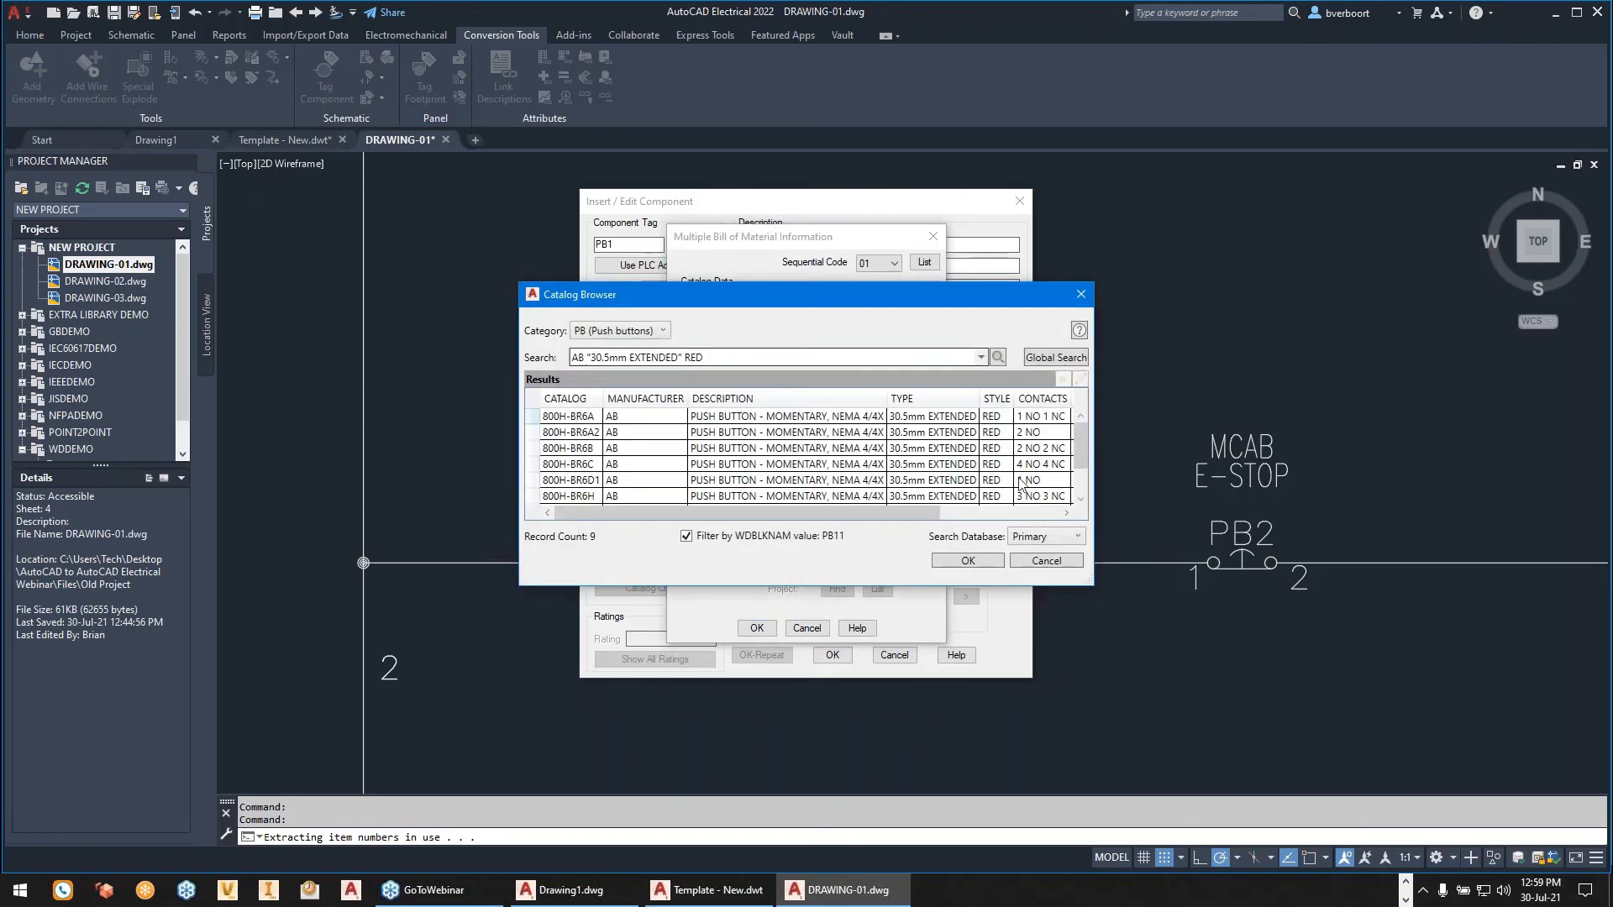
left_click_drag(802, 287, 814, 171)
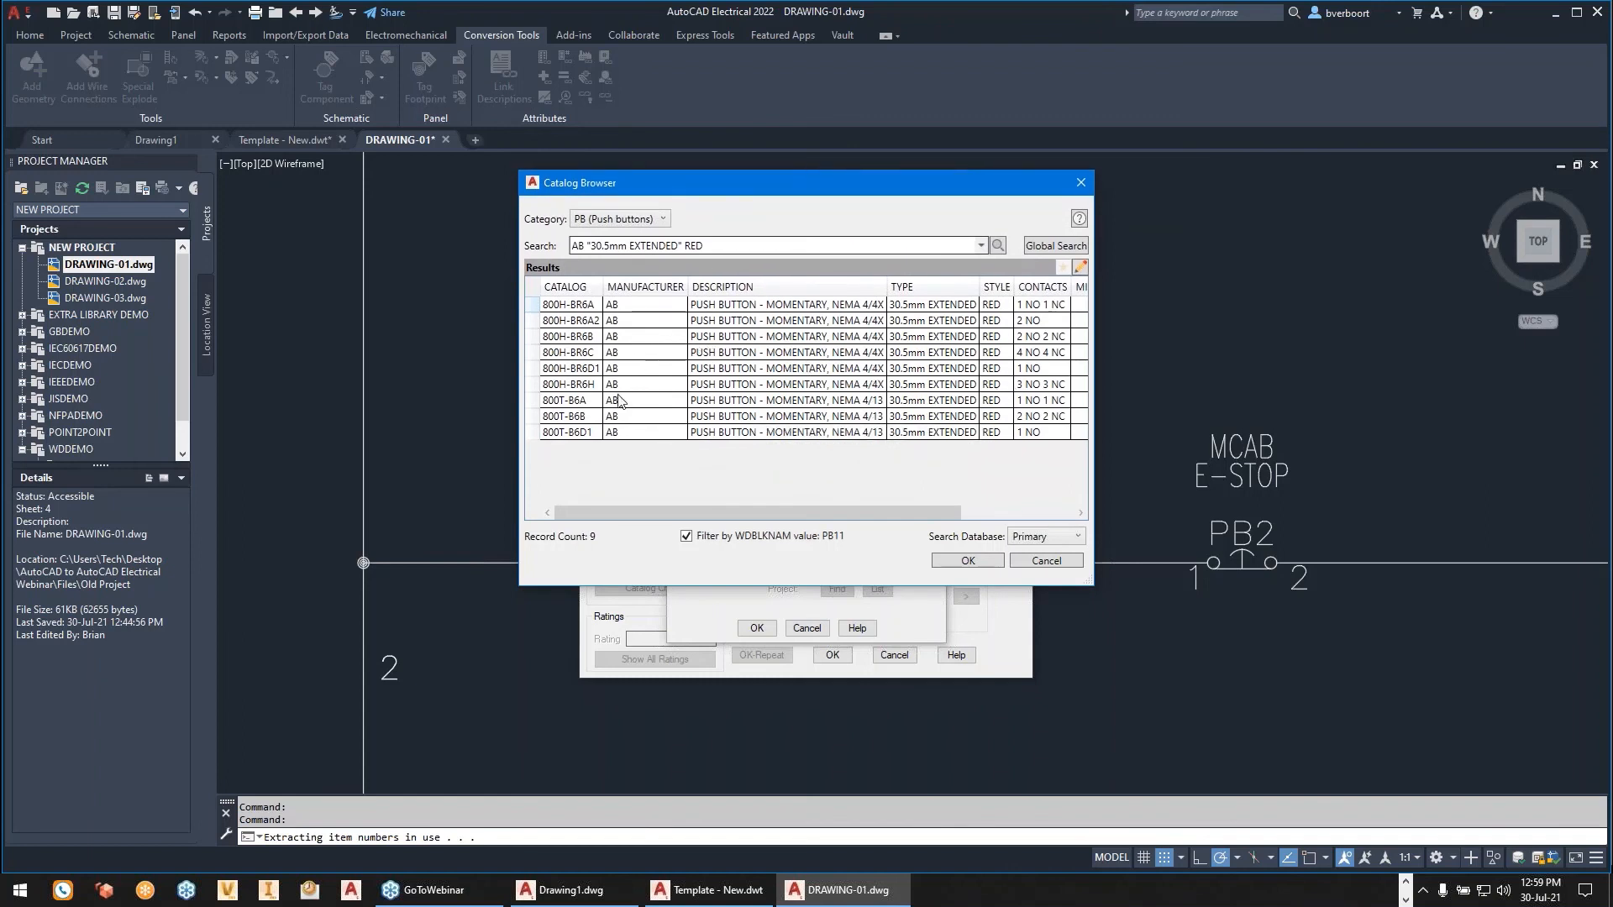
left_click(614, 338)
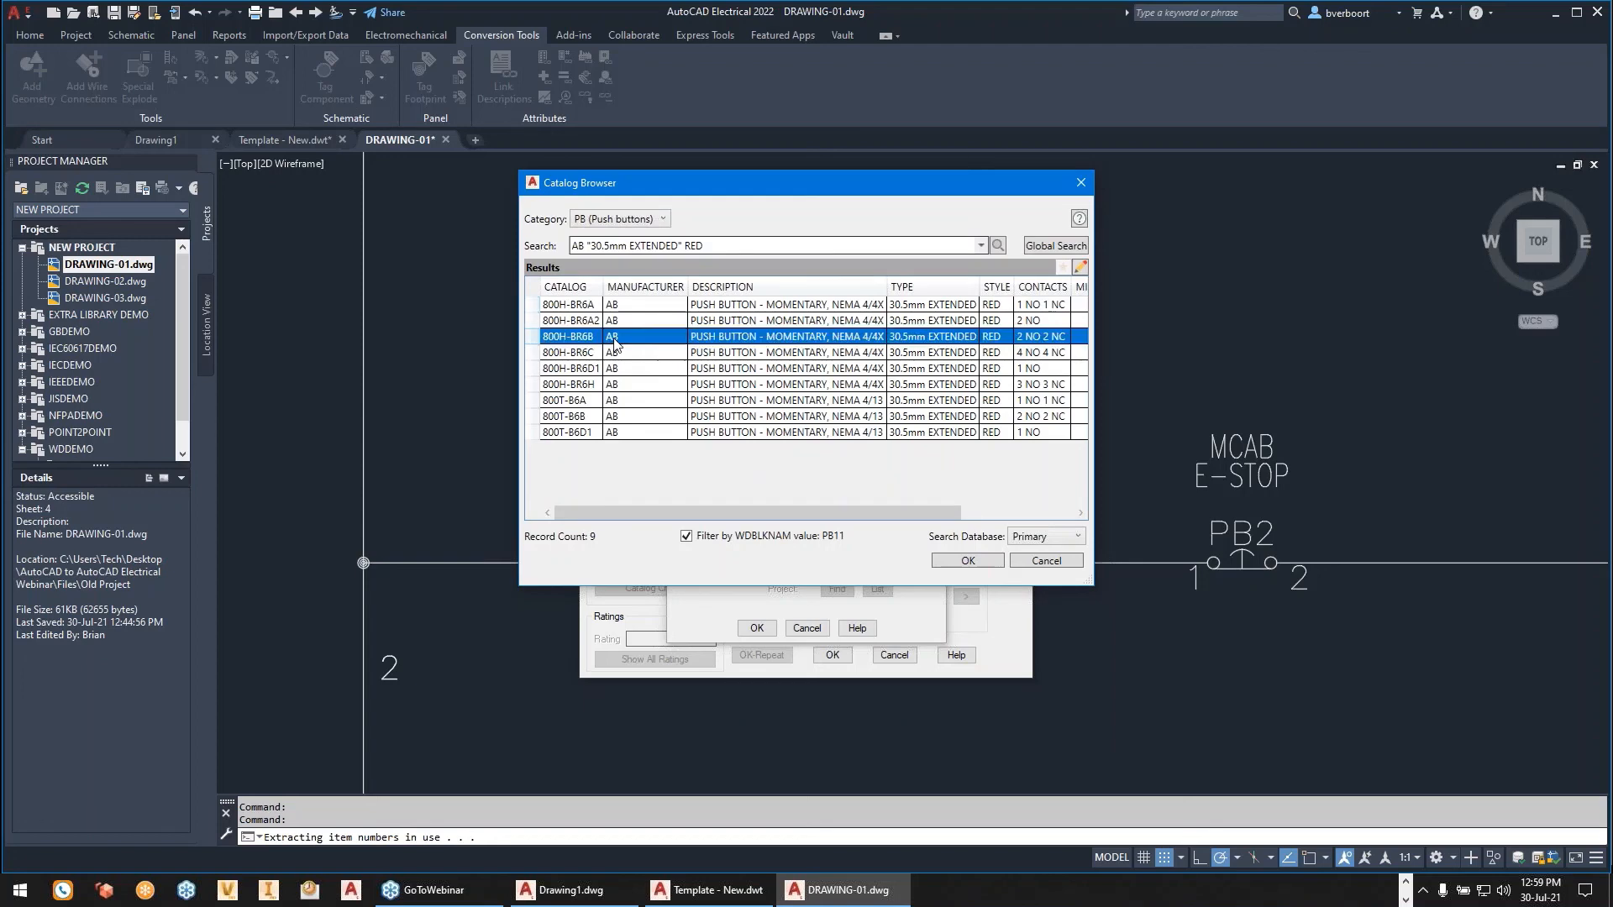
left_click(977, 561)
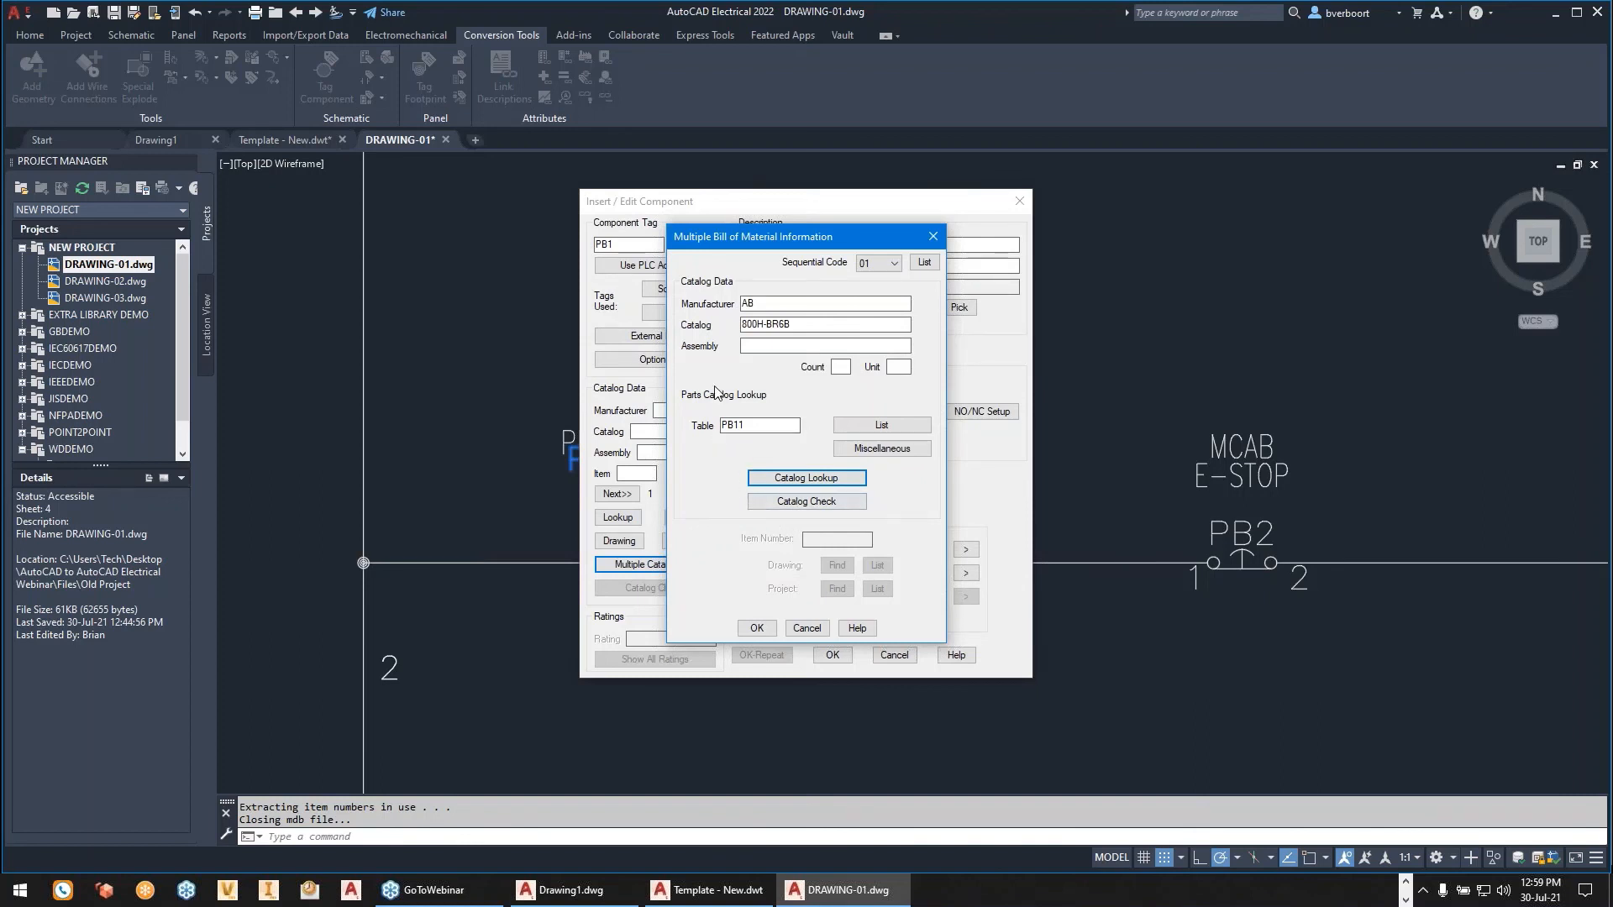
left_click(748, 630)
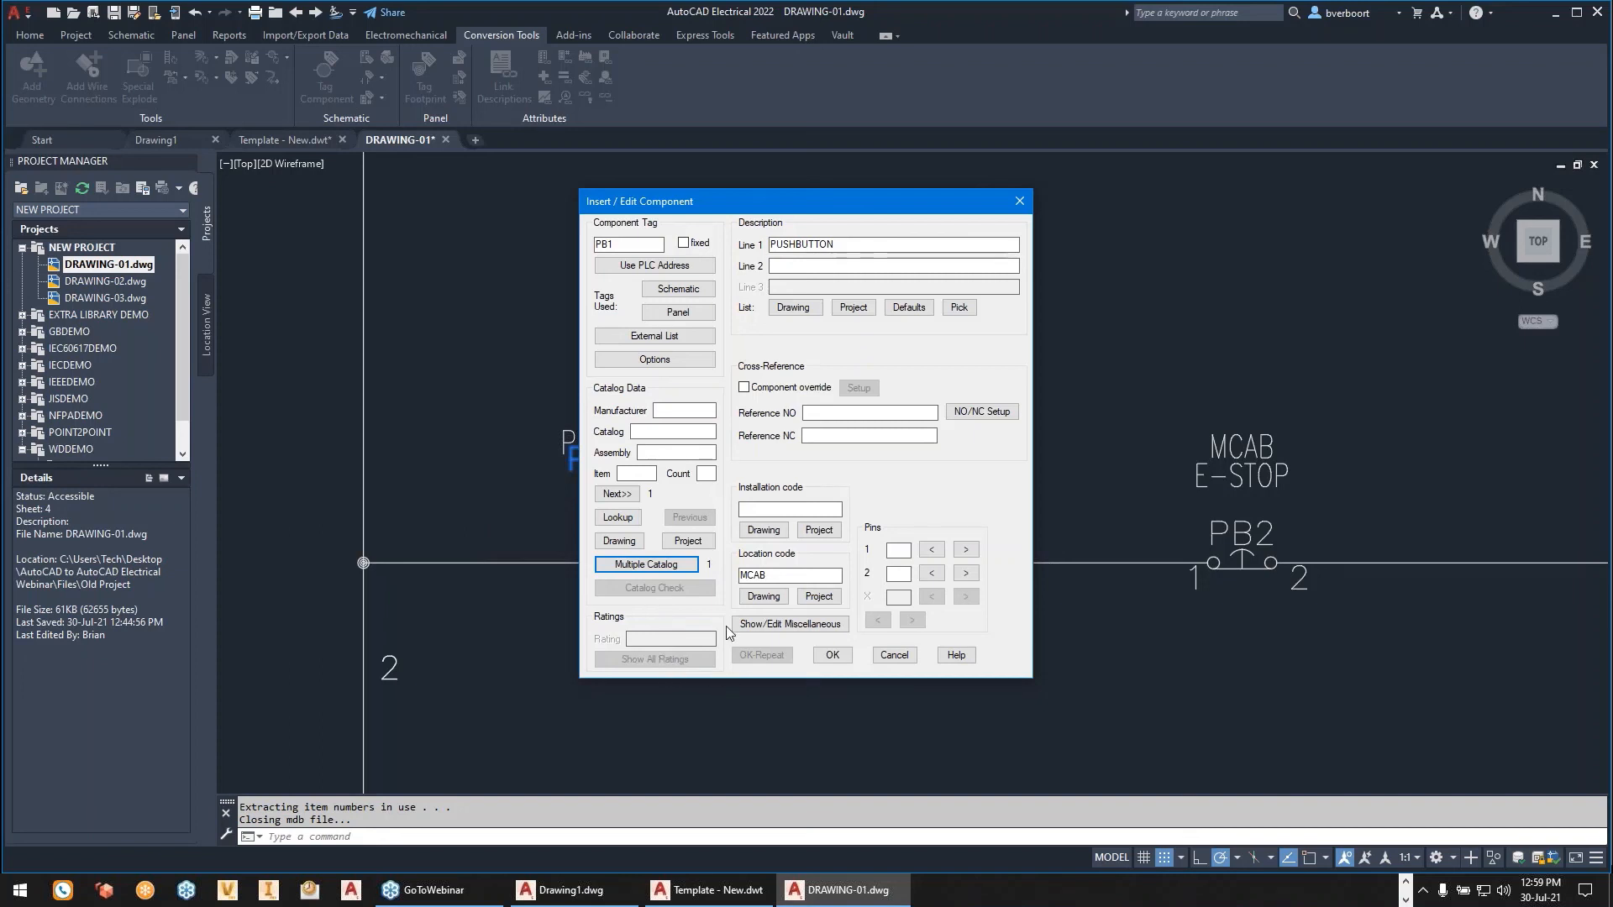
- Accept the PB1 component changes, answer the prompt about updating other drawings, and save DRAWING-01
left_click(831, 655)
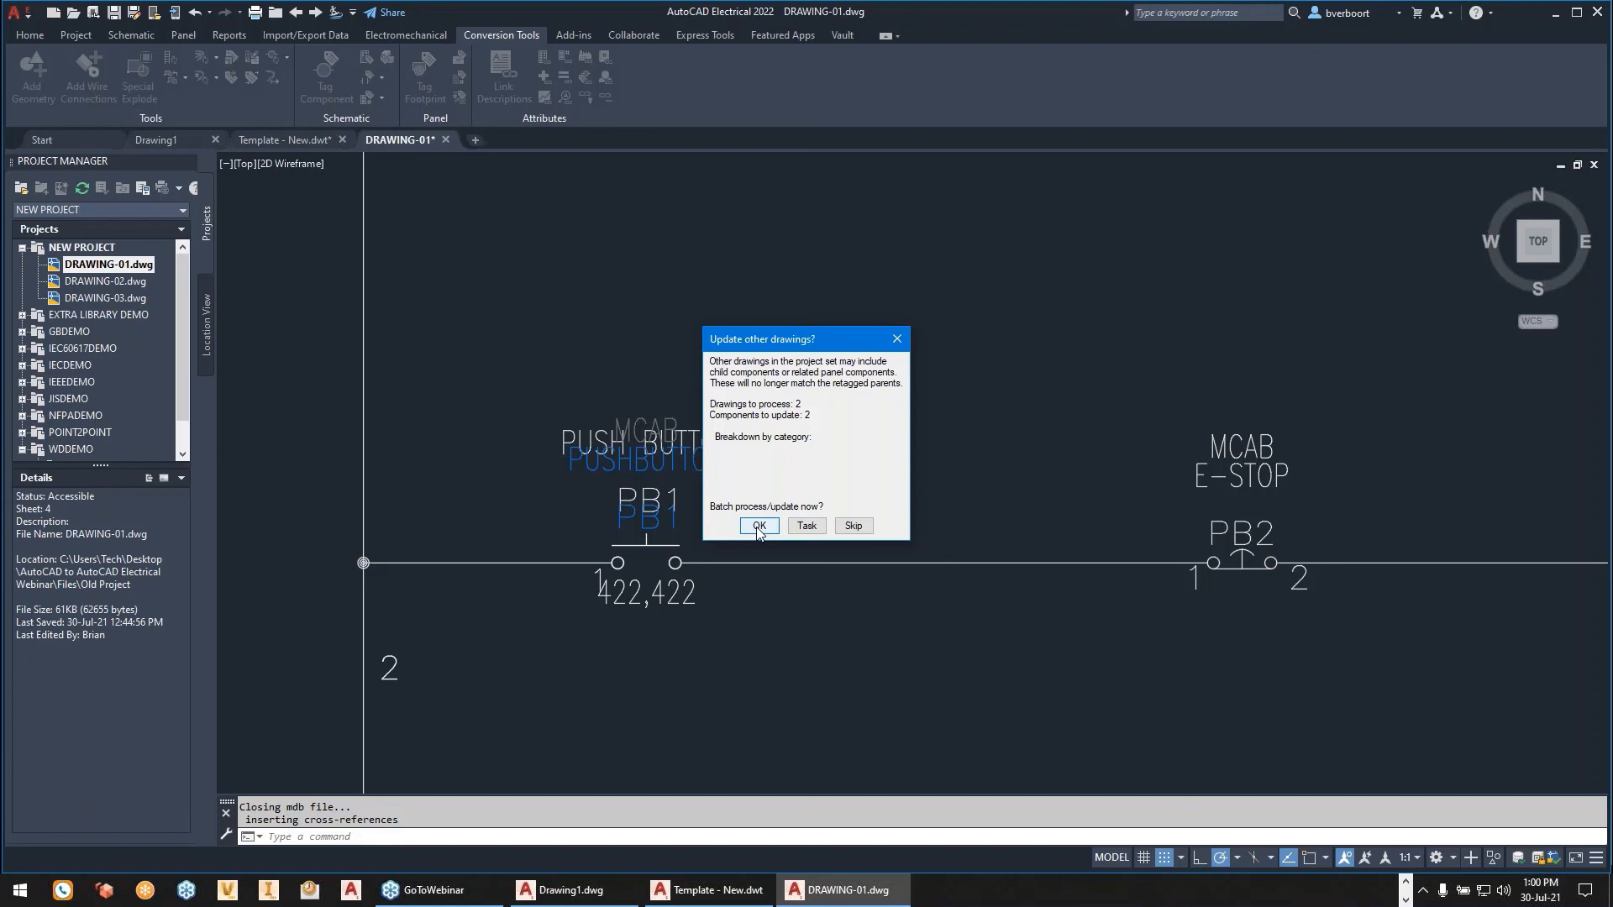
left_click(852, 528)
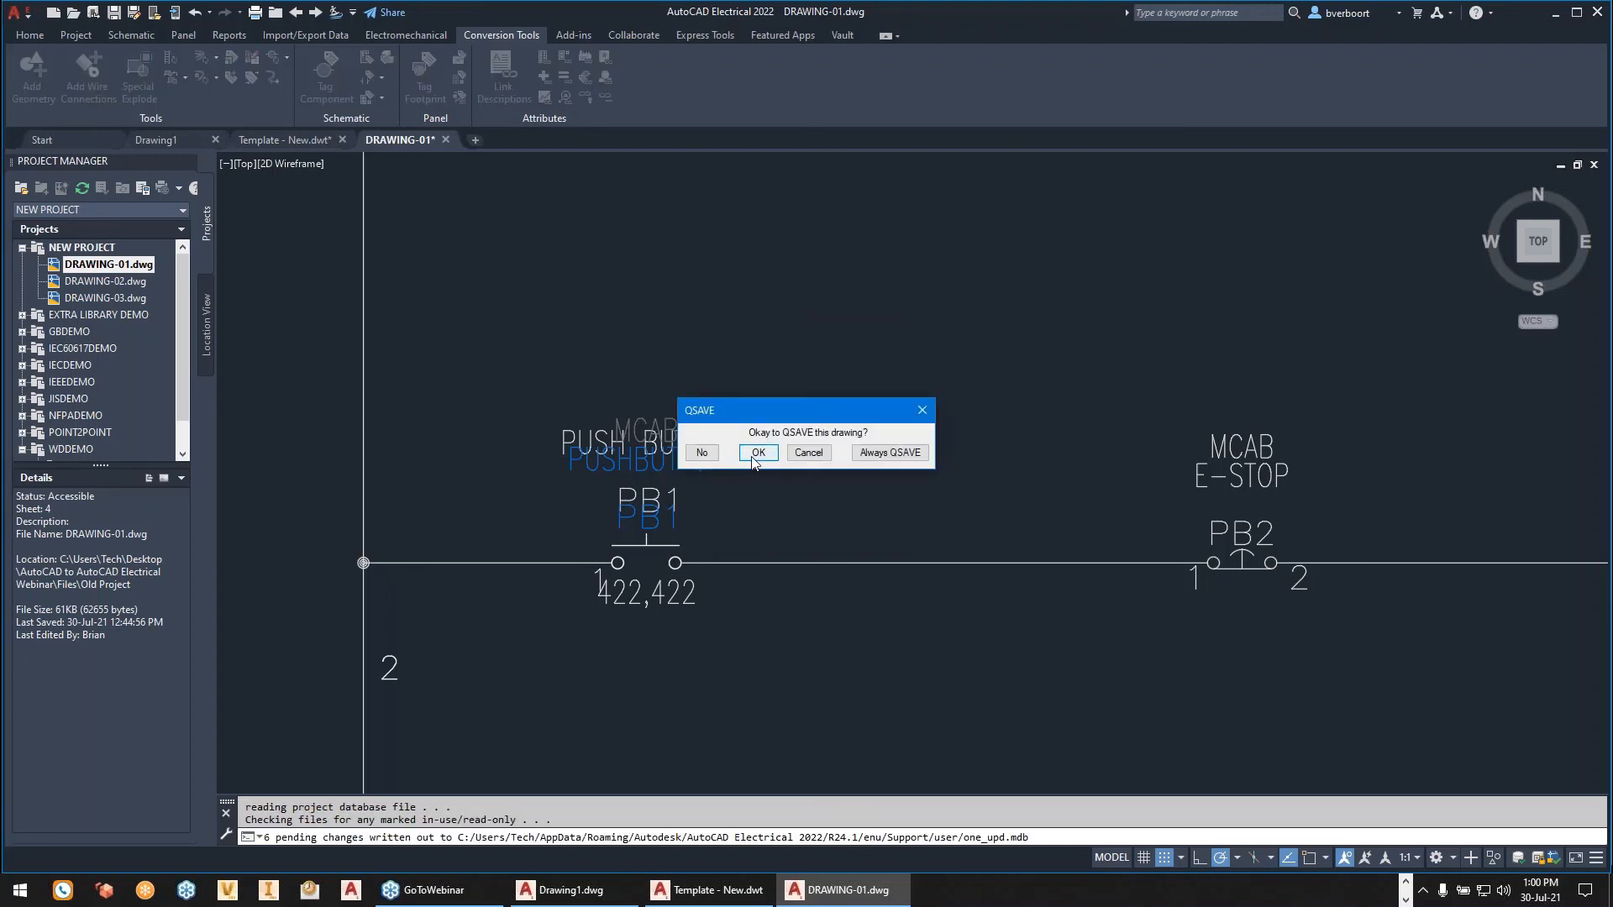
left_click(754, 457)
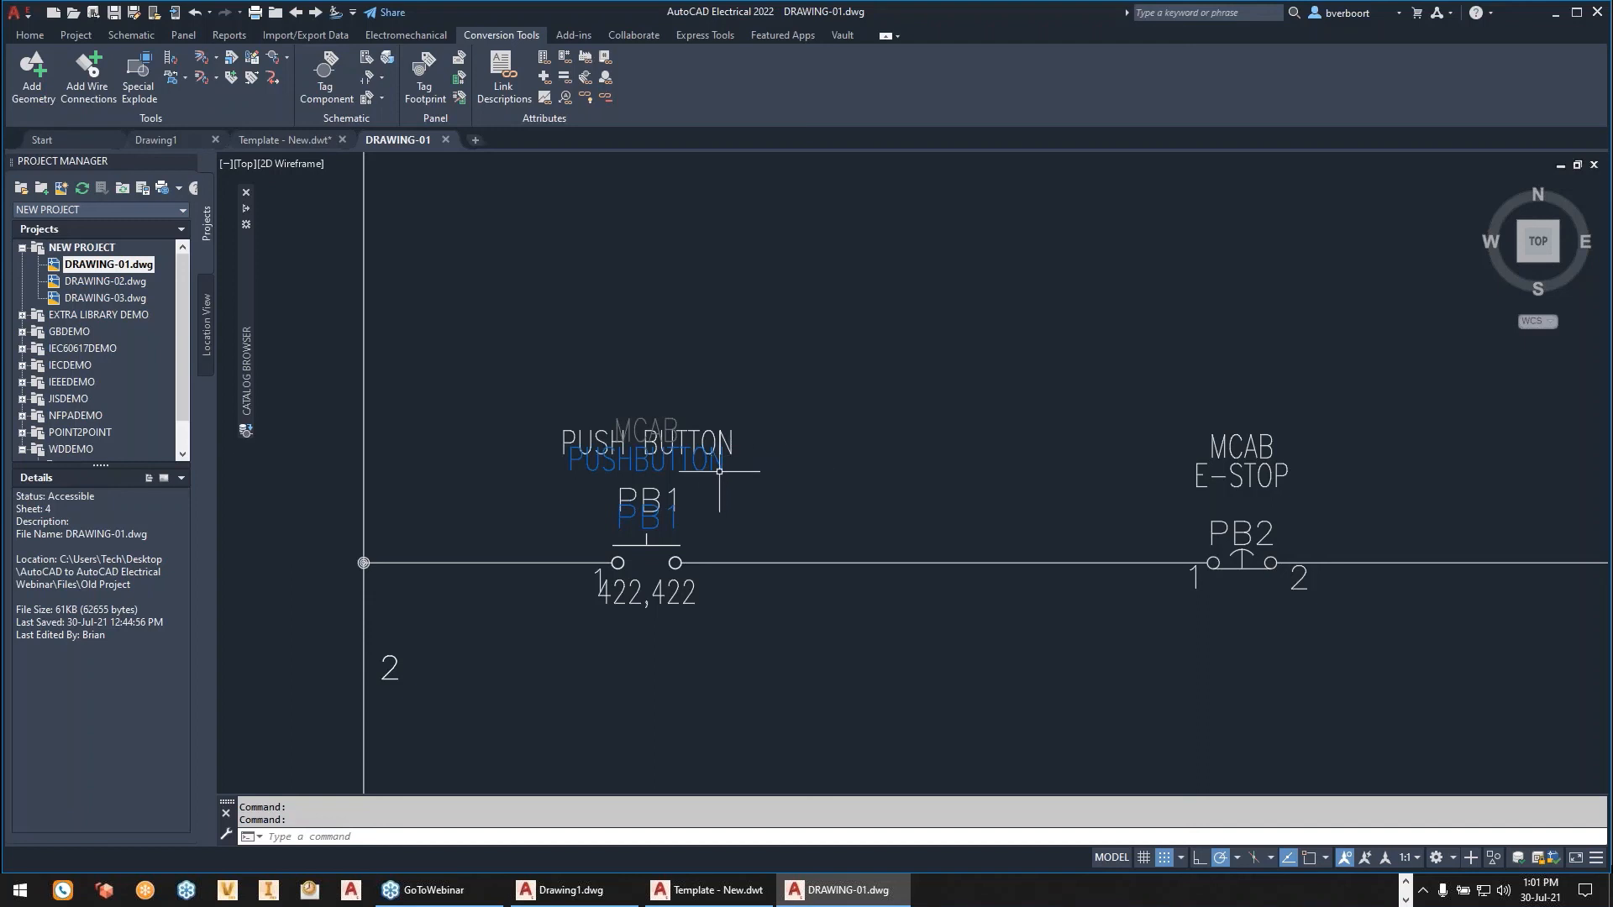
mouse_move(707, 457)
left_click(289, 57)
left_click(303, 207)
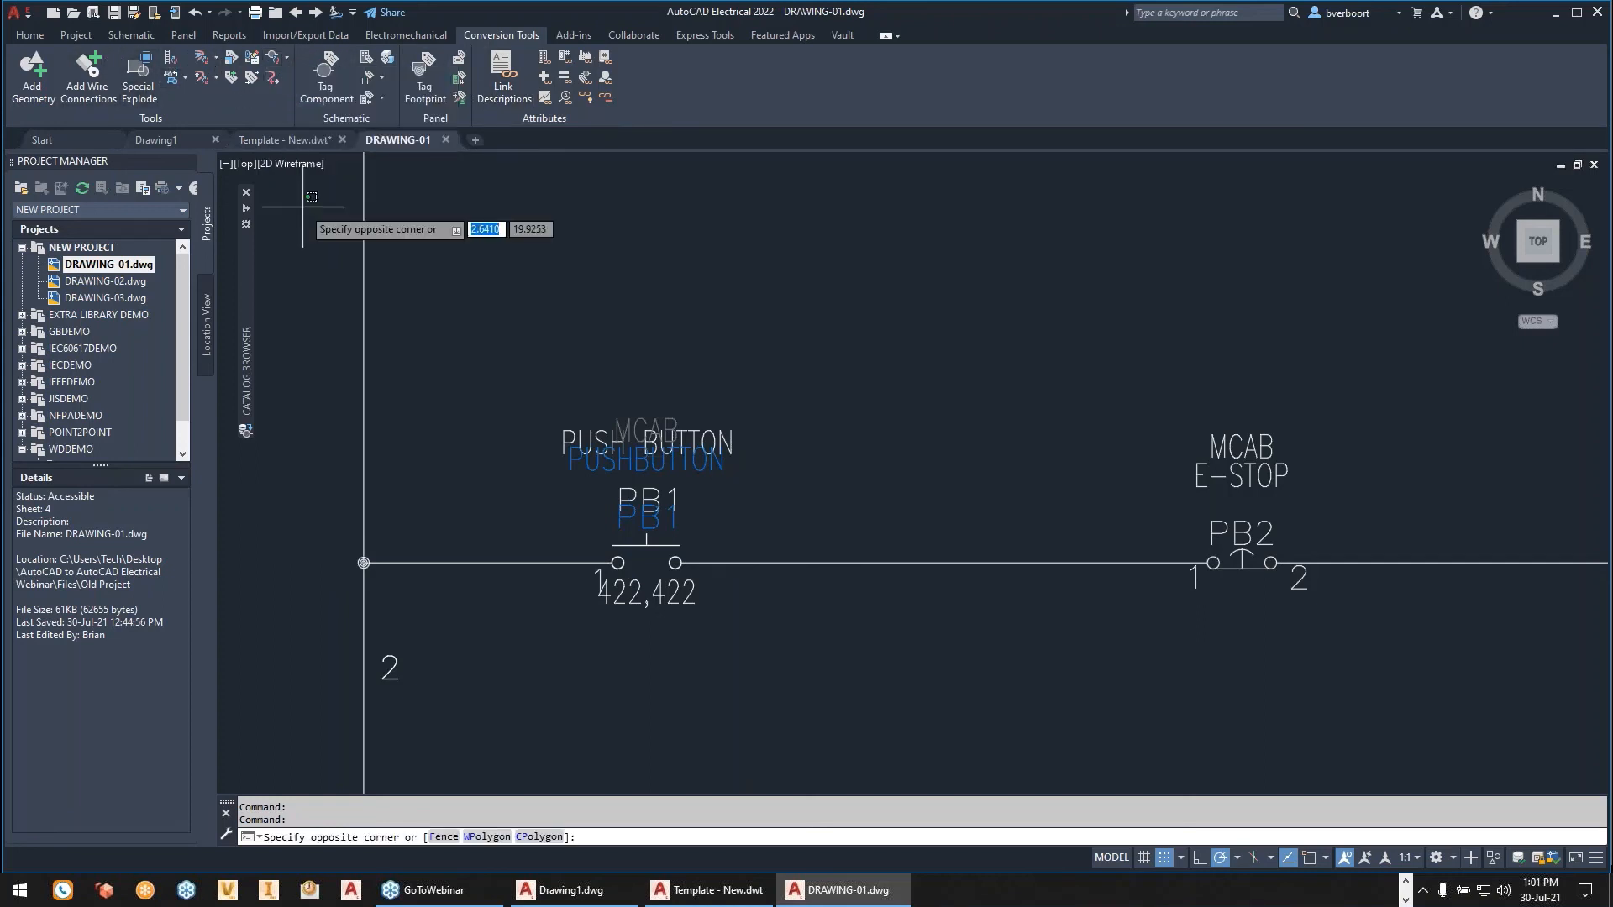